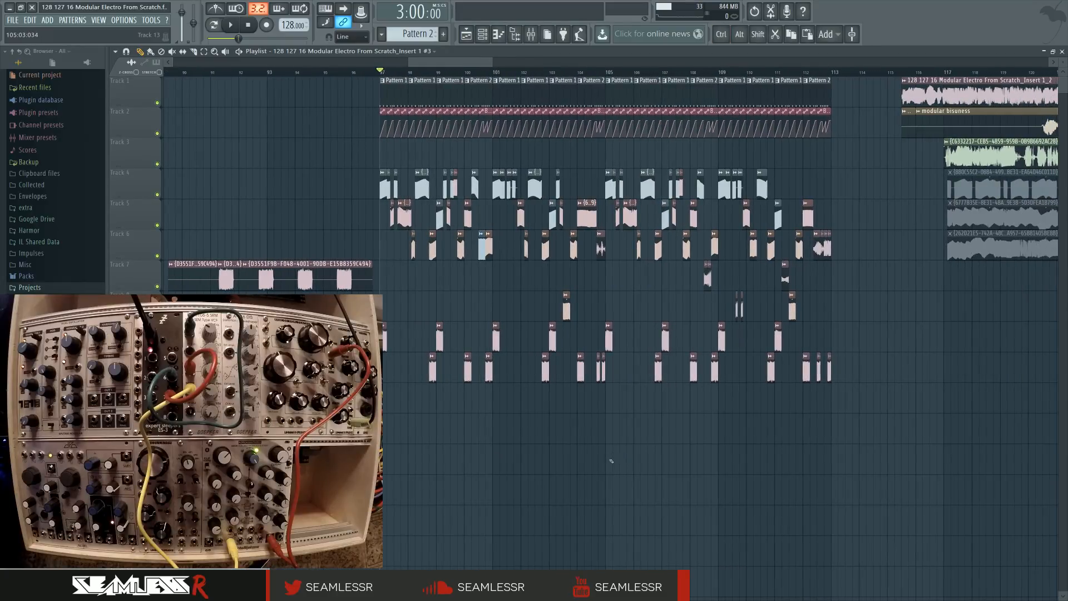
Play back the arrangement from bar 97 to its end, checking the final Pattern 2 section up close
scroll(610, 448, "left", 1)
key("space")
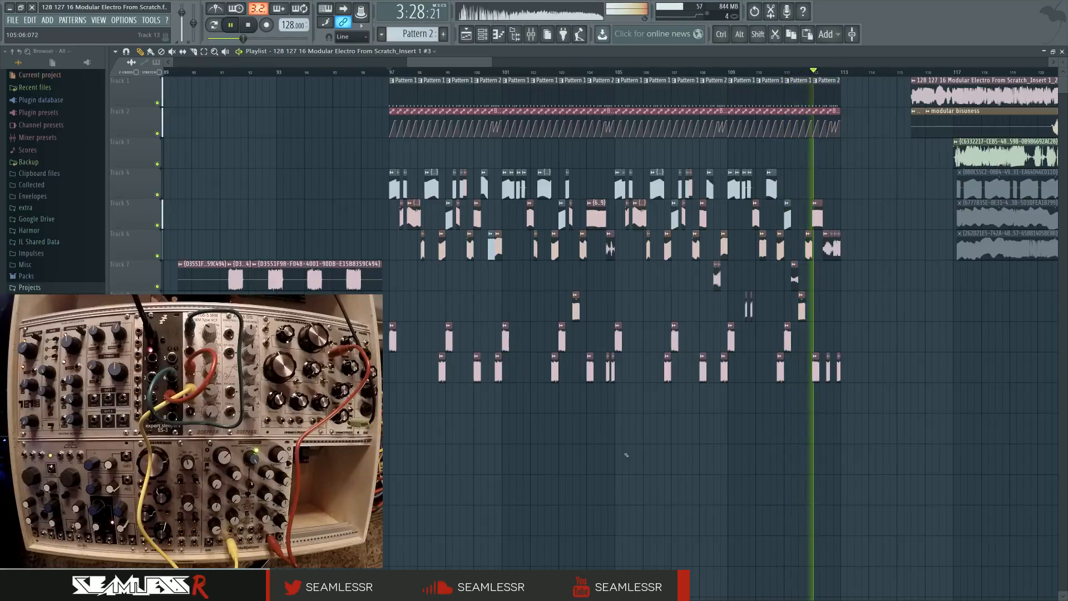
key("space")
scroll(834, 423, "up", 10)
key("space")
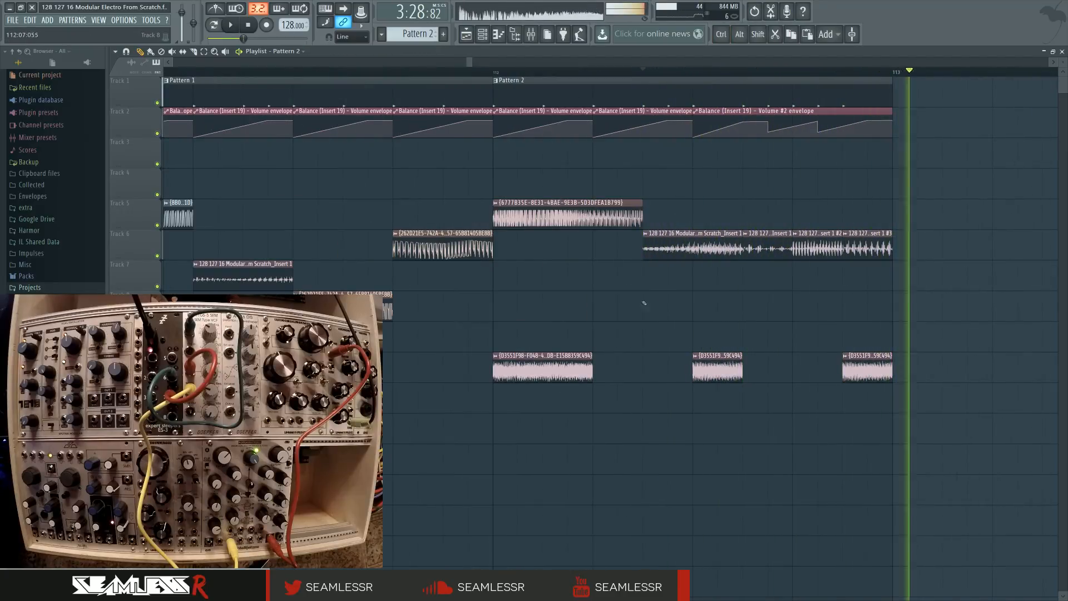
key("space")
Move the second of the four consecutive ending clips from Track 6 to Track 5, and the third to Track 7
left_click_drag(631, 245, 949, 254)
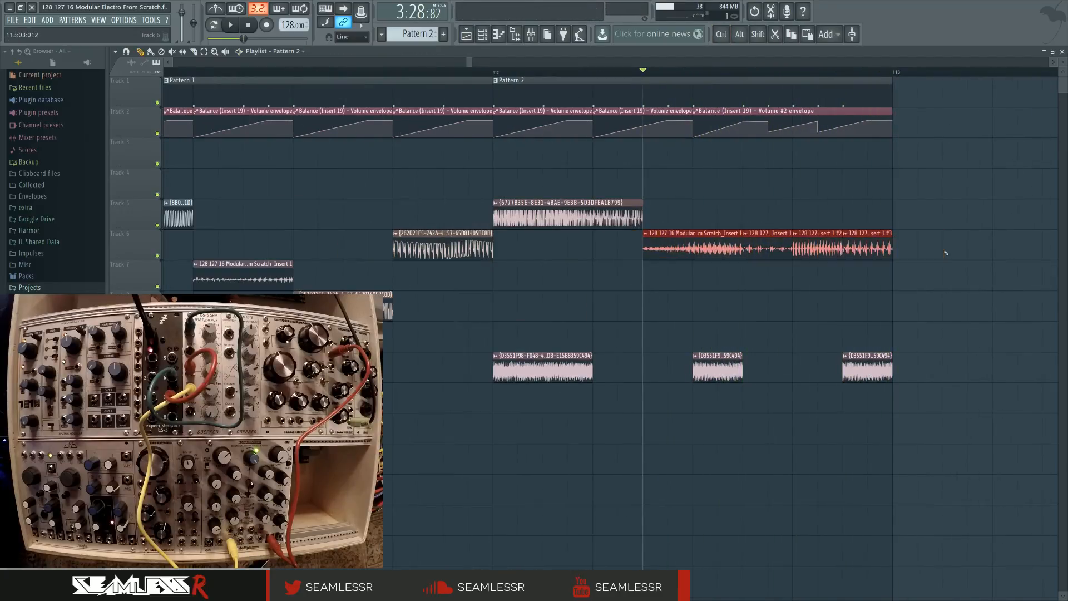
left_click_drag(768, 248, 771, 214)
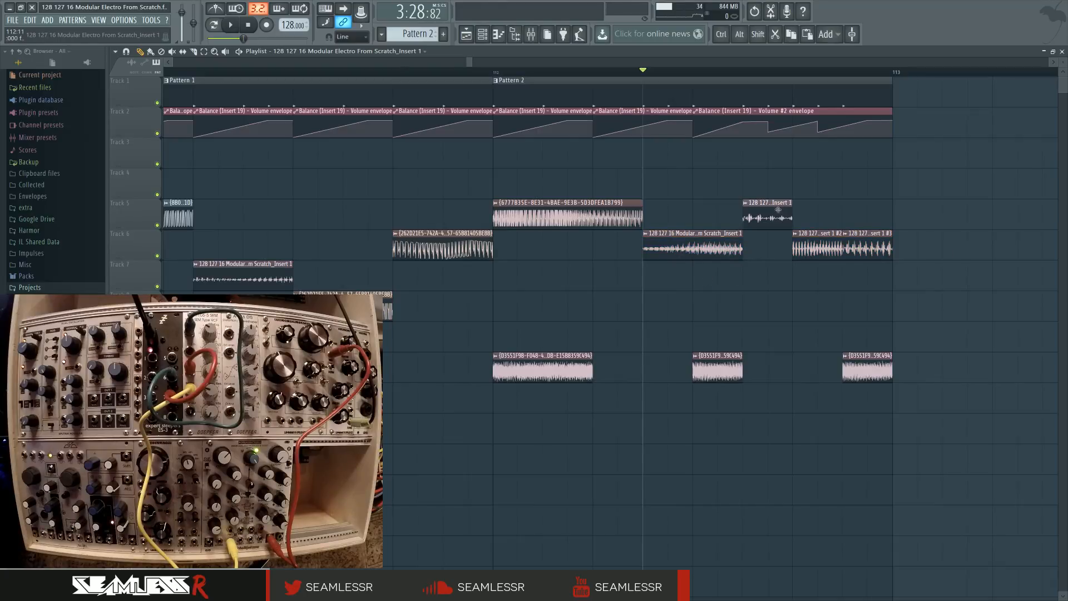
left_click_drag(828, 241, 827, 271)
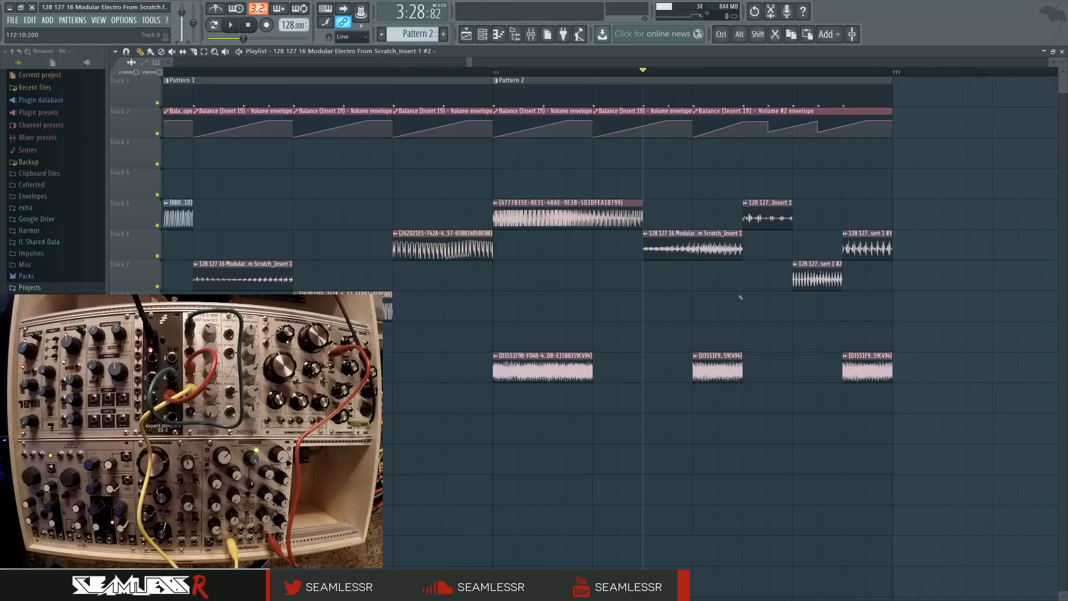
scroll(740, 297, "down", 1)
scroll(717, 297, "down", 1)
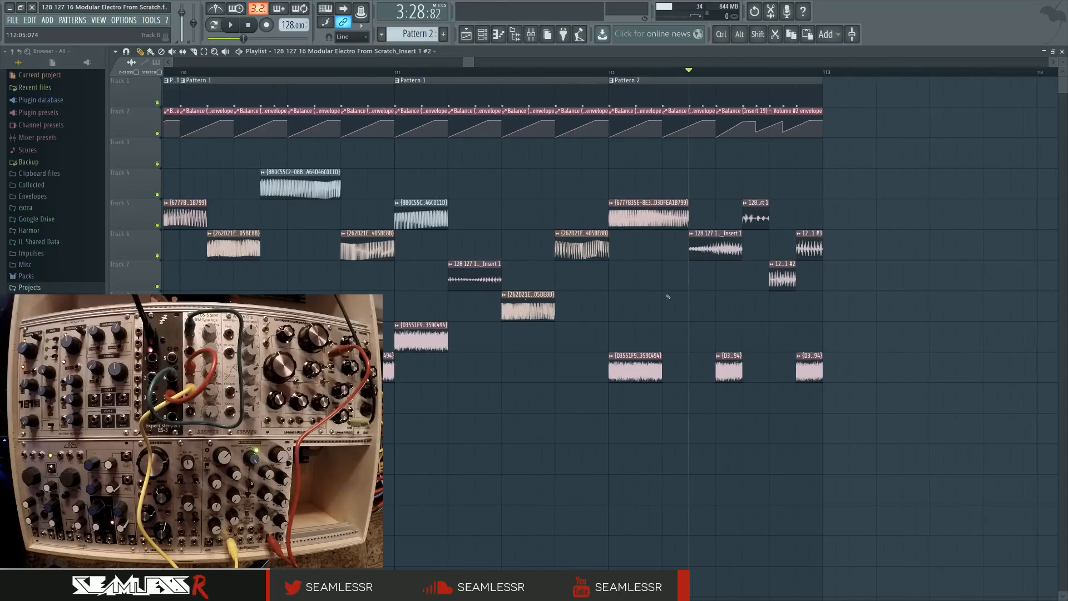
scroll(668, 297, "down", 4)
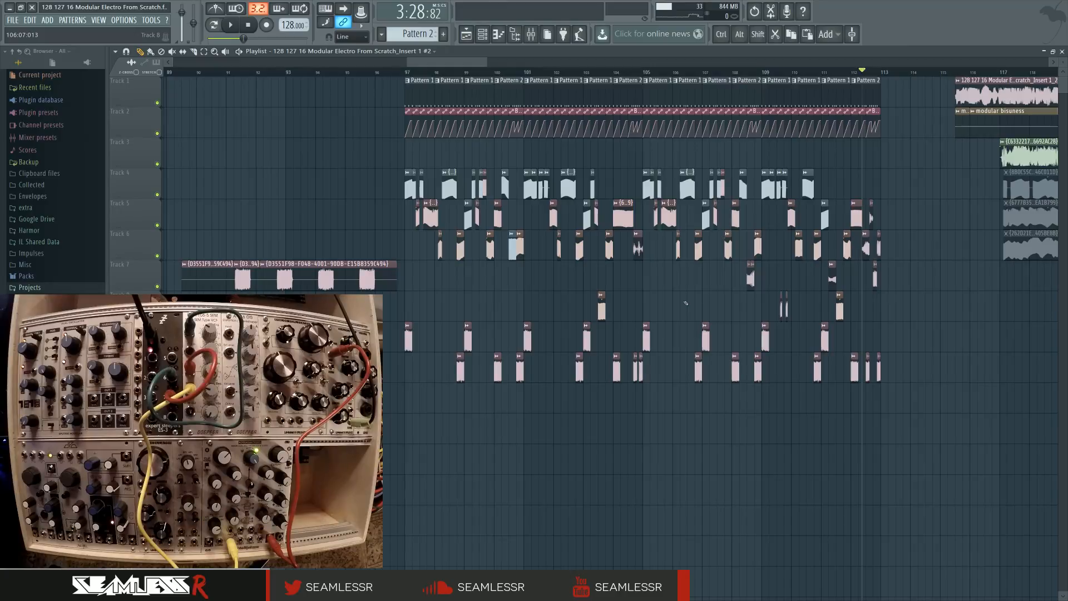
Look at mixer Insert 11 and the effect plugins available for its first slot, then close the mixer
left_click(531, 34)
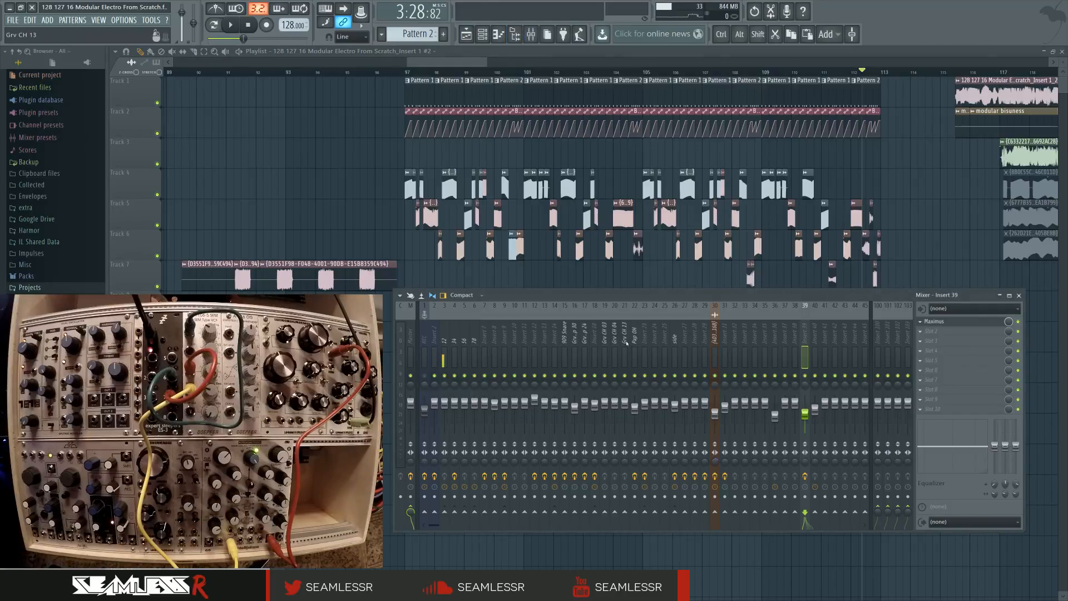
left_click(485, 337)
left_click(525, 336)
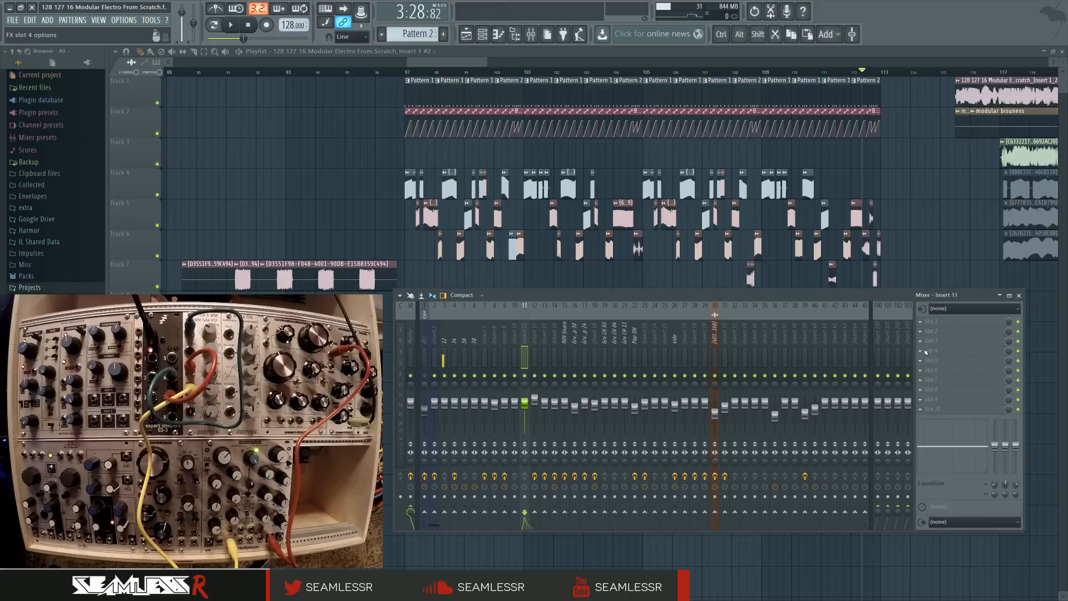
left_click(946, 321)
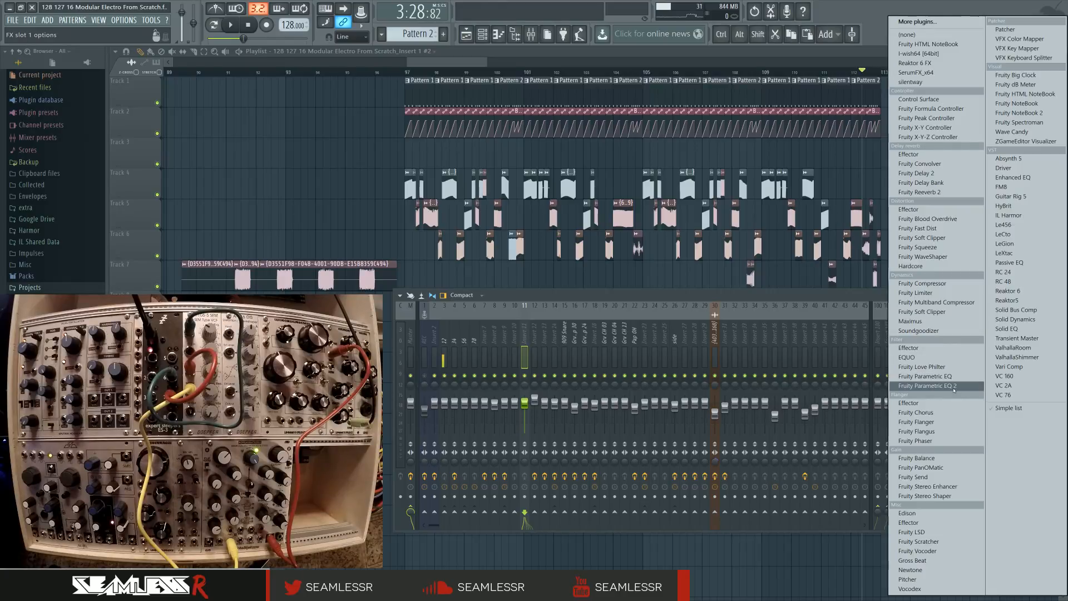
left_click(692, 296)
mouse_move(691, 296)
left_mouse_down()
mouse_move(692, 315)
mouse_move(701, 277)
mouse_move(693, 236)
mouse_move(705, 311)
left_mouse_up()
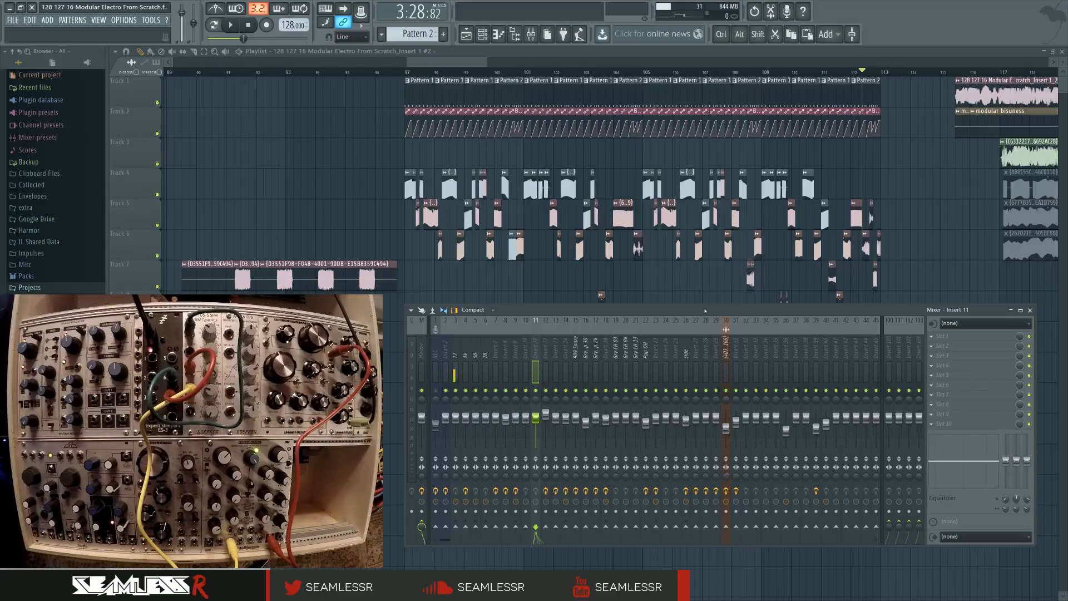
left_click(1031, 310)
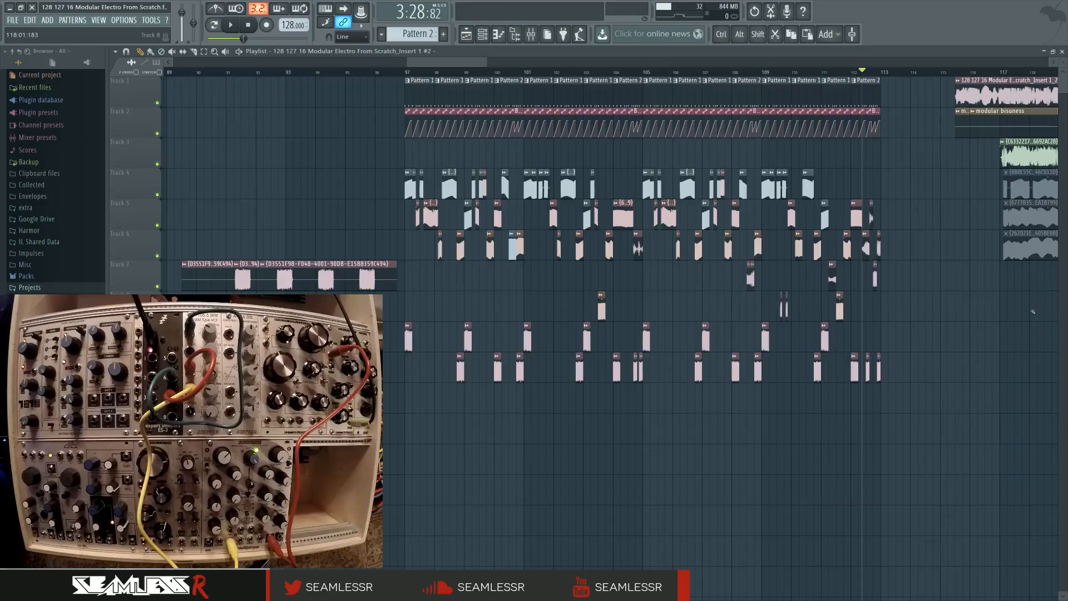
Set the playback position to the start of the arrangement at bar 97
mouse_move(584, 424)
left_mouse_down()
mouse_move(595, 410)
mouse_move(569, 419)
mouse_move(600, 422)
left_mouse_up()
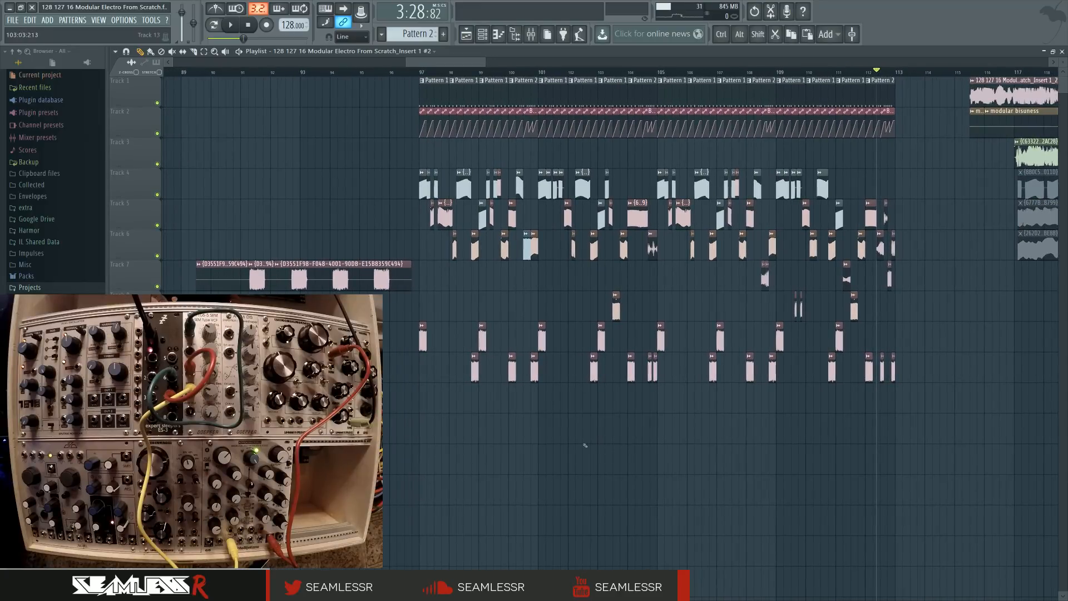
left_click(420, 72)
scroll(436, 388, "up", 3)
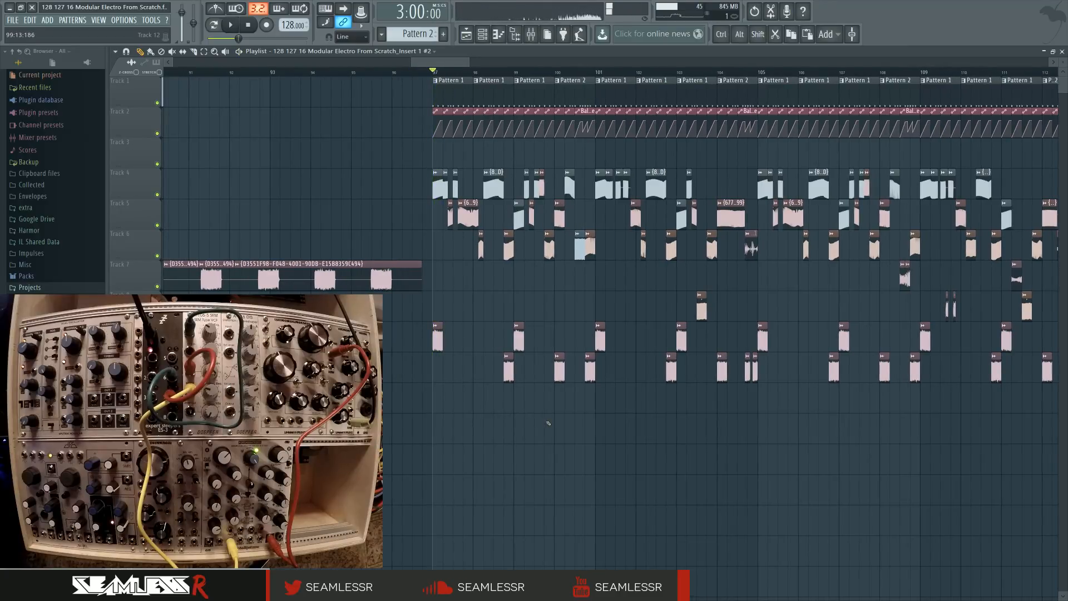
Examine the stacked columns of short audio clips from Track 10 downward, and return to the main arrangement
left_click_drag(526, 425, 807, 357)
left_click_drag(664, 400, 913, 344)
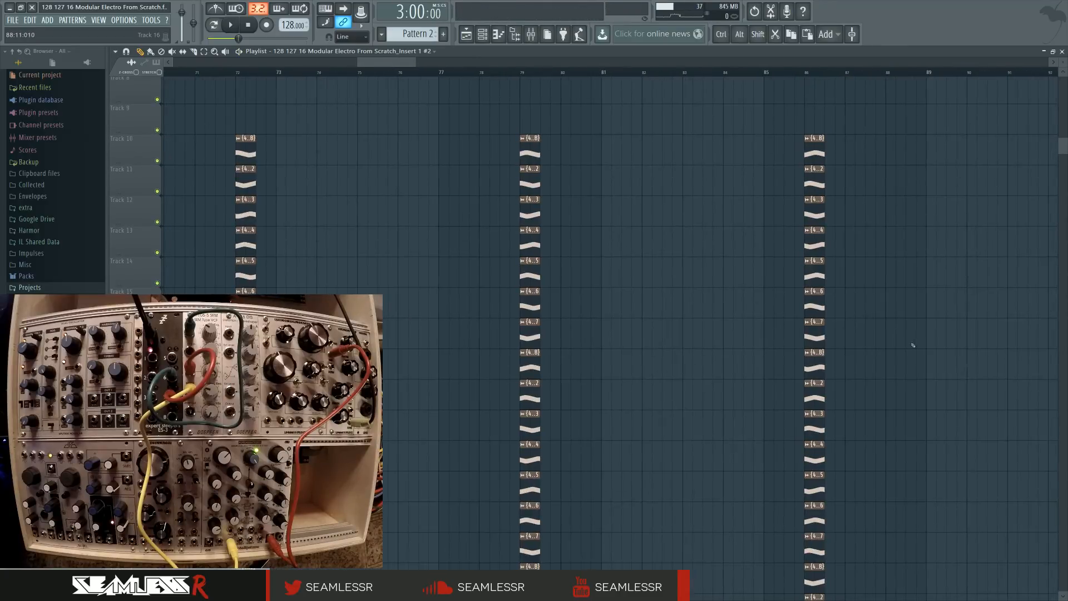
scroll(847, 358, "down", 3)
scroll(719, 404, "down", 2)
scroll(719, 404, "down", 5)
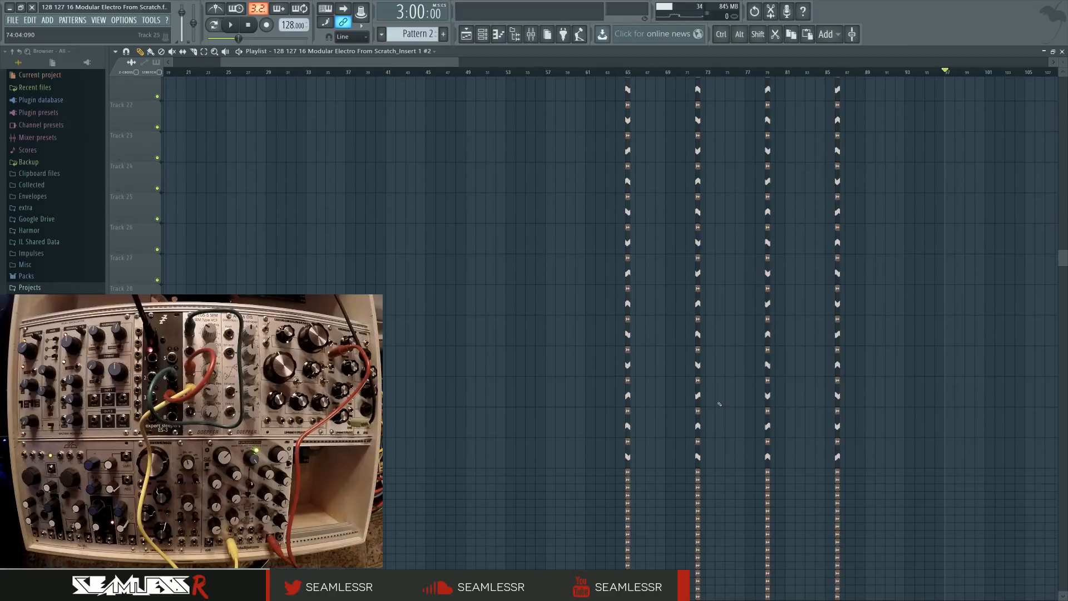
scroll(722, 405, "up", 8)
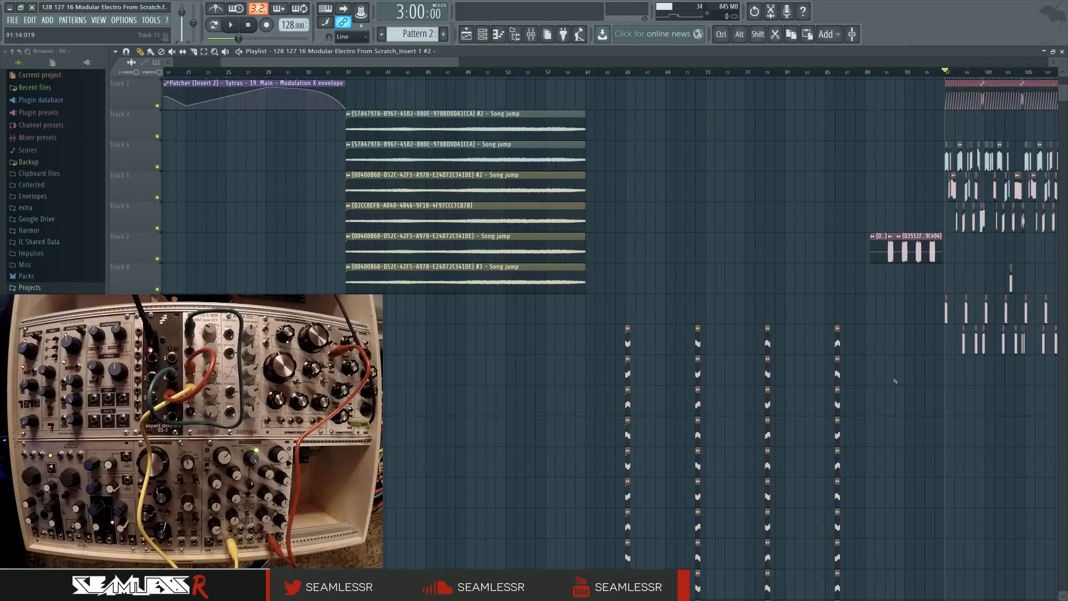
scroll(895, 381, "up", 5)
scroll(668, 397, "up", 2)
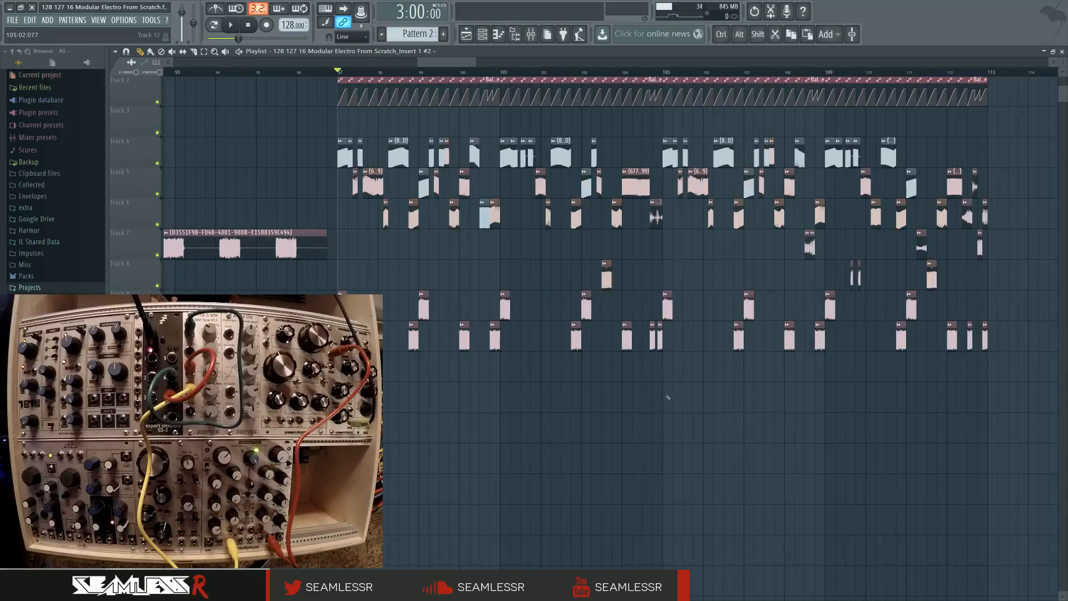
scroll(673, 399, "left", 1)
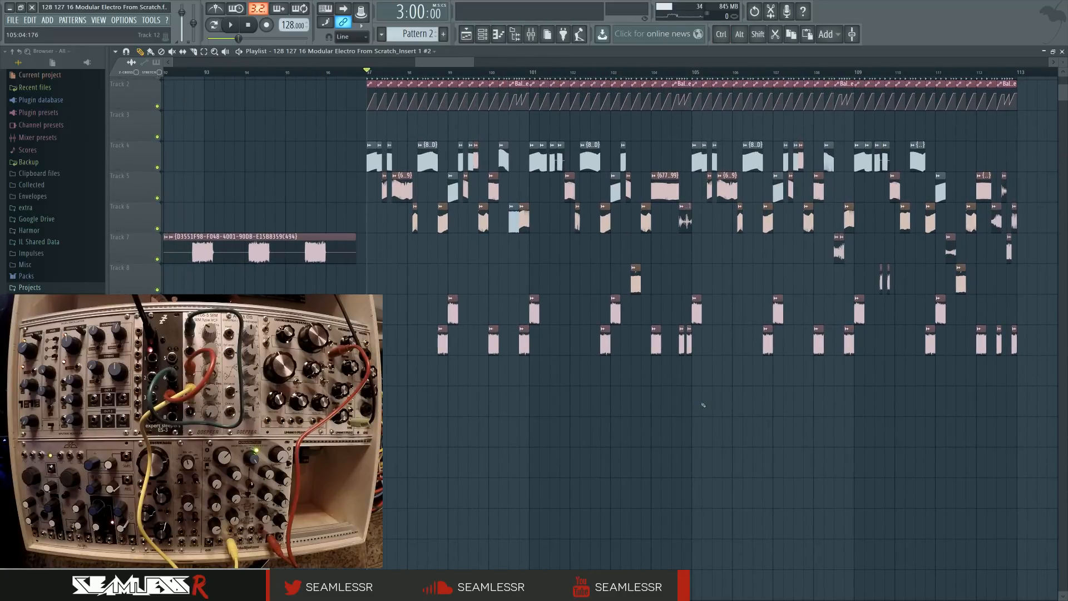
scroll(703, 403, "left", 1)
scroll(734, 405, "down", 2)
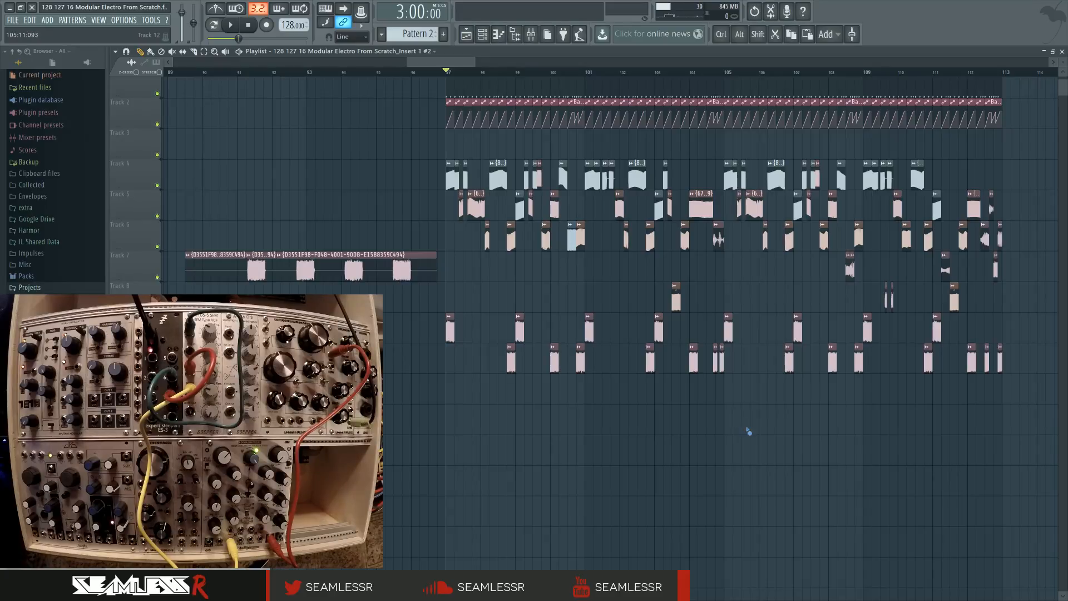
left_click_drag(748, 427, 724, 428)
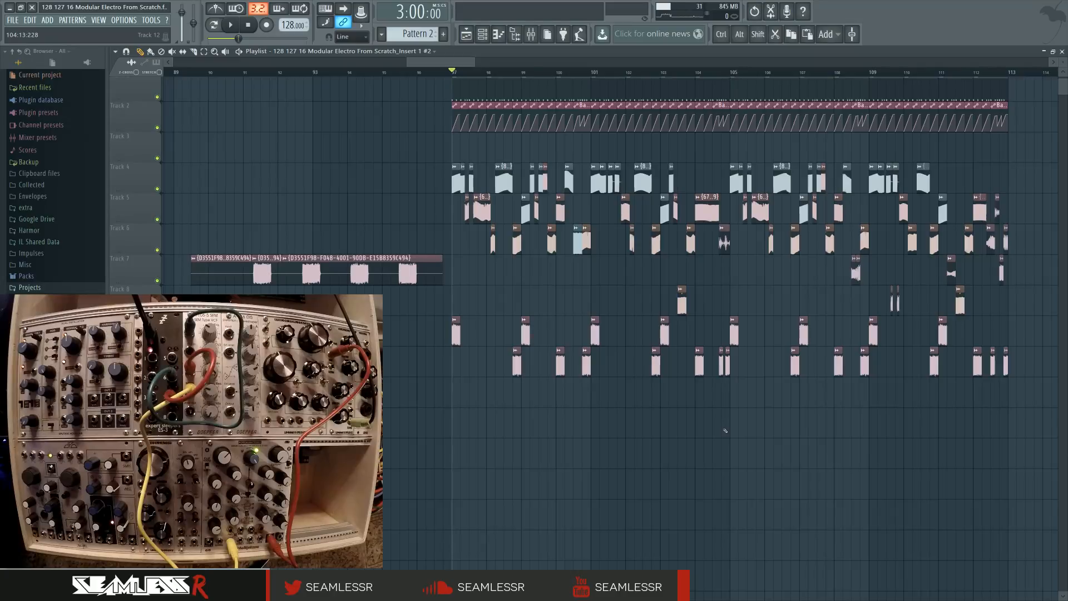
left_click_drag(739, 435, 738, 435)
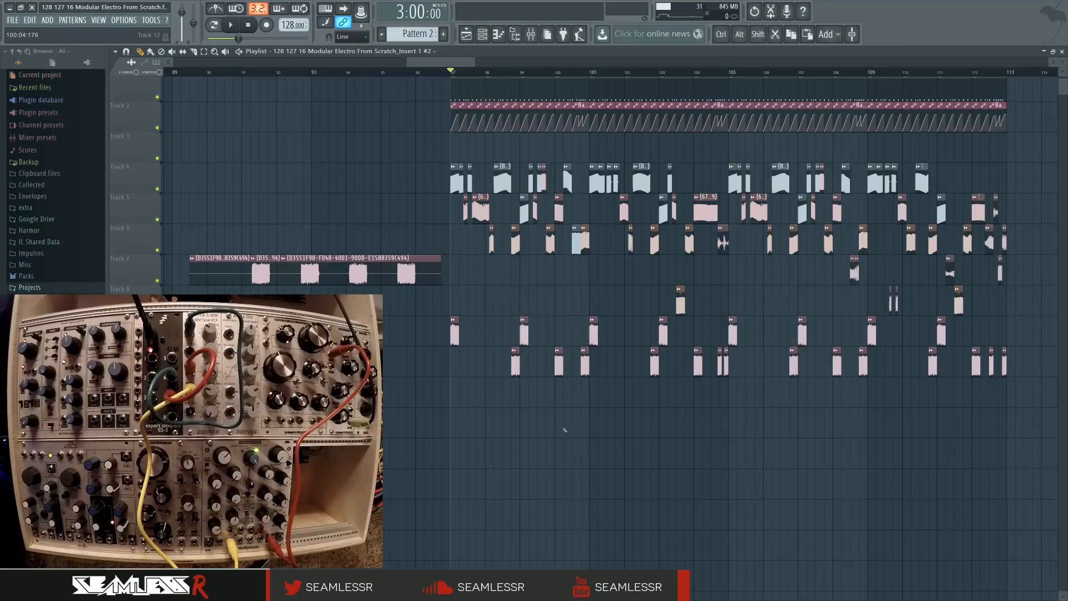
Survey the whole playlist from the opening bars of the arrangement down through the lower tracks
scroll(551, 350, "down", 3)
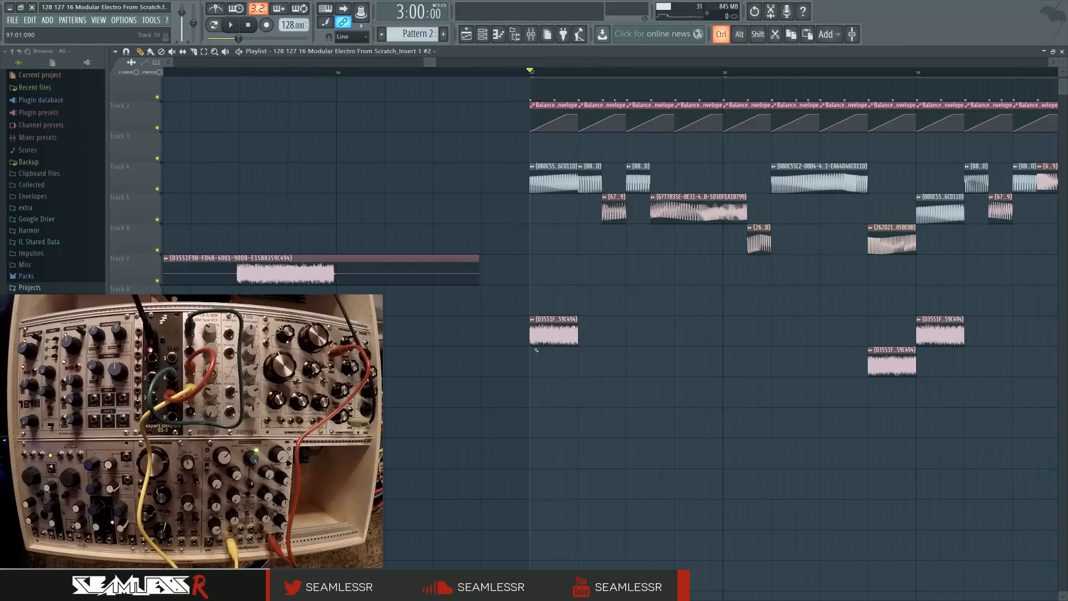
scroll(551, 351, "down", 5)
scroll(440, 259, "down", 5)
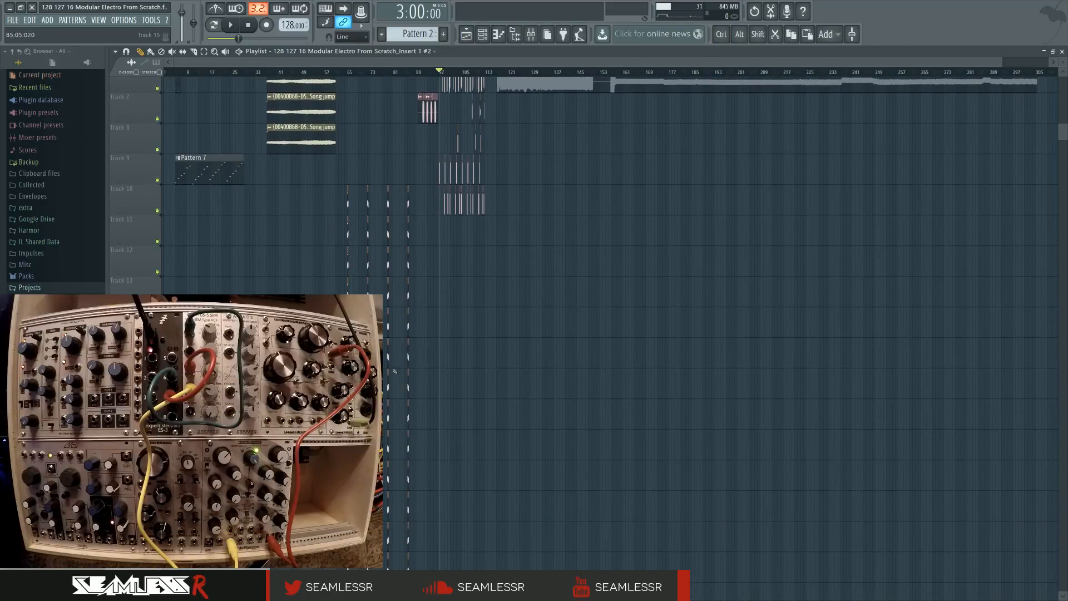
scroll(441, 259, "down", 15)
scroll(441, 259, "down", 5)
scroll(473, 203, "up", 10)
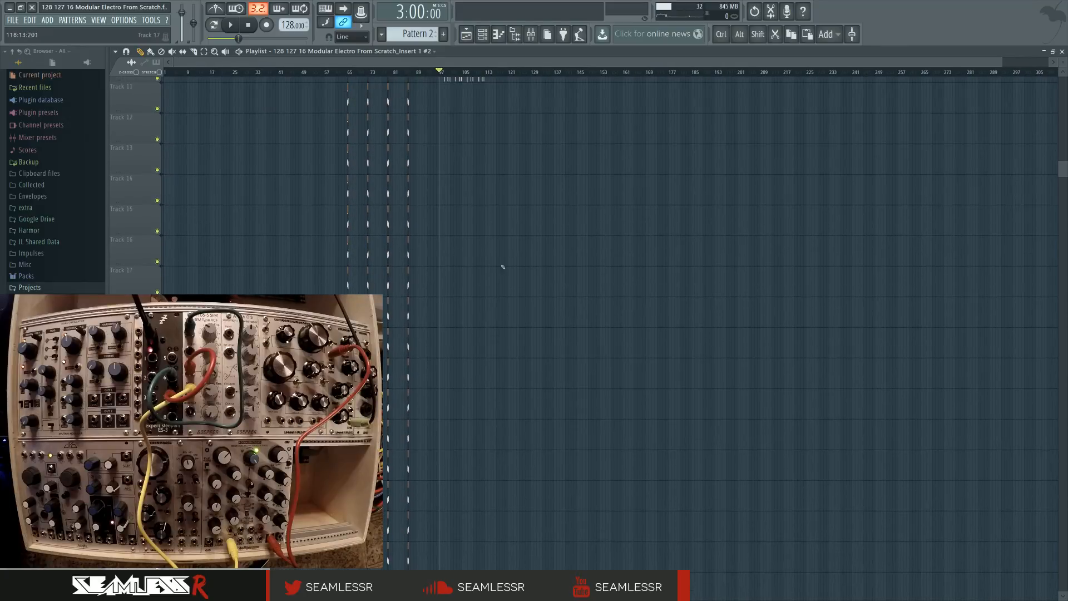
scroll(504, 277, "up", 5)
scroll(507, 412, "up", 1)
scroll(568, 445, "up", 8)
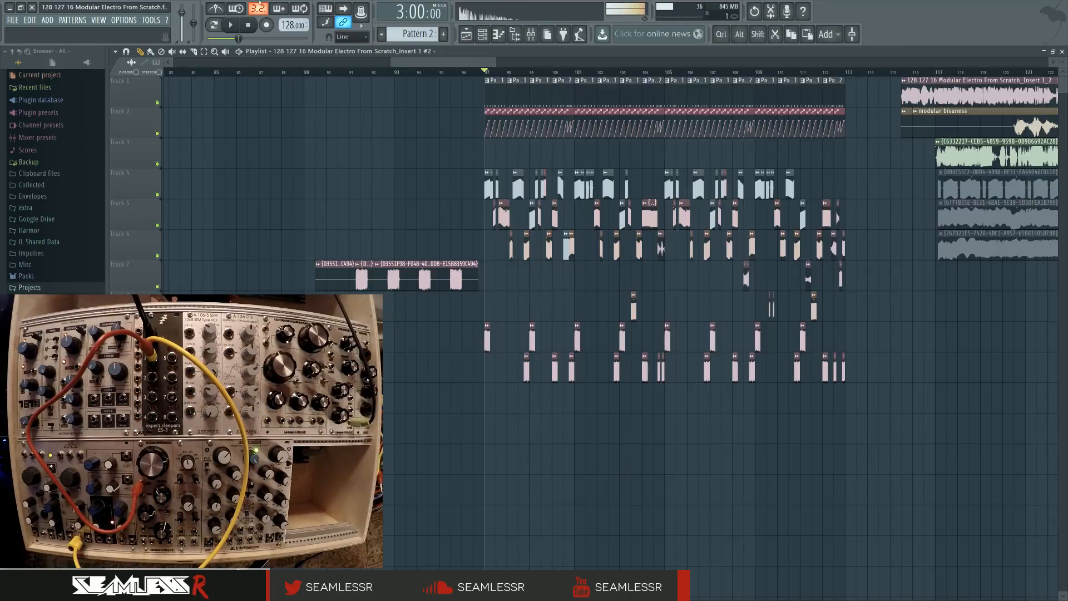
Reset the song position to the start and open the MIDI Out channel from the channel rack
left_click(249, 24)
left_click(484, 35)
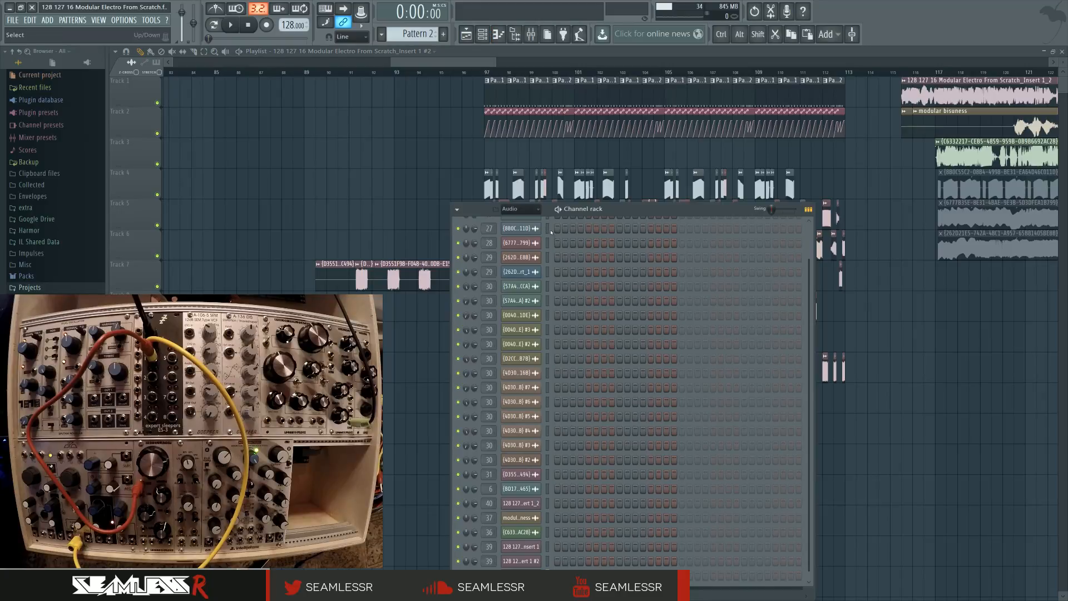
scroll(543, 294, "up", 2)
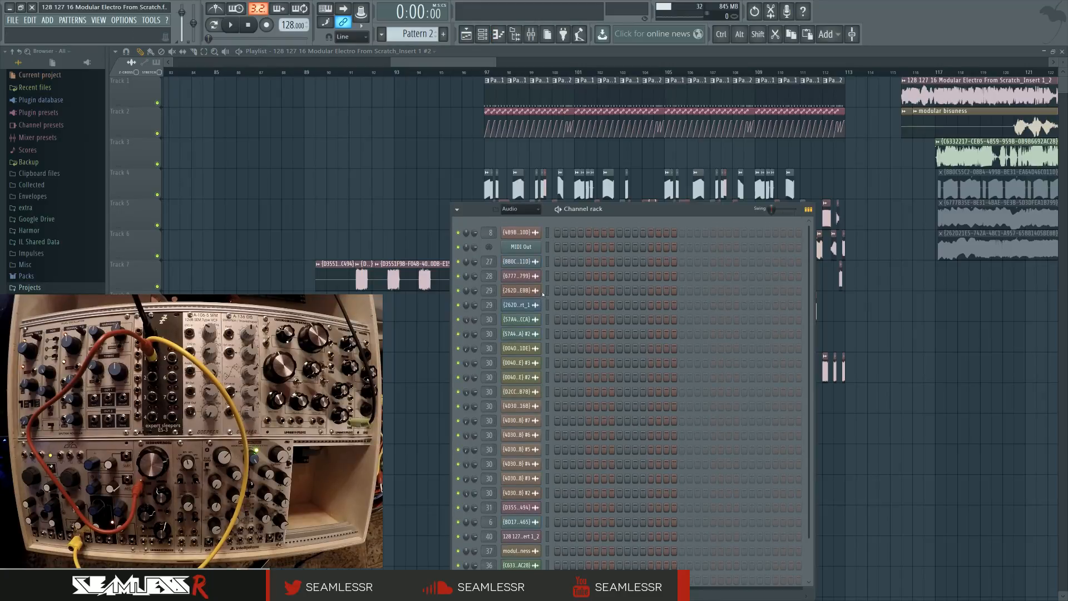
left_click(521, 247)
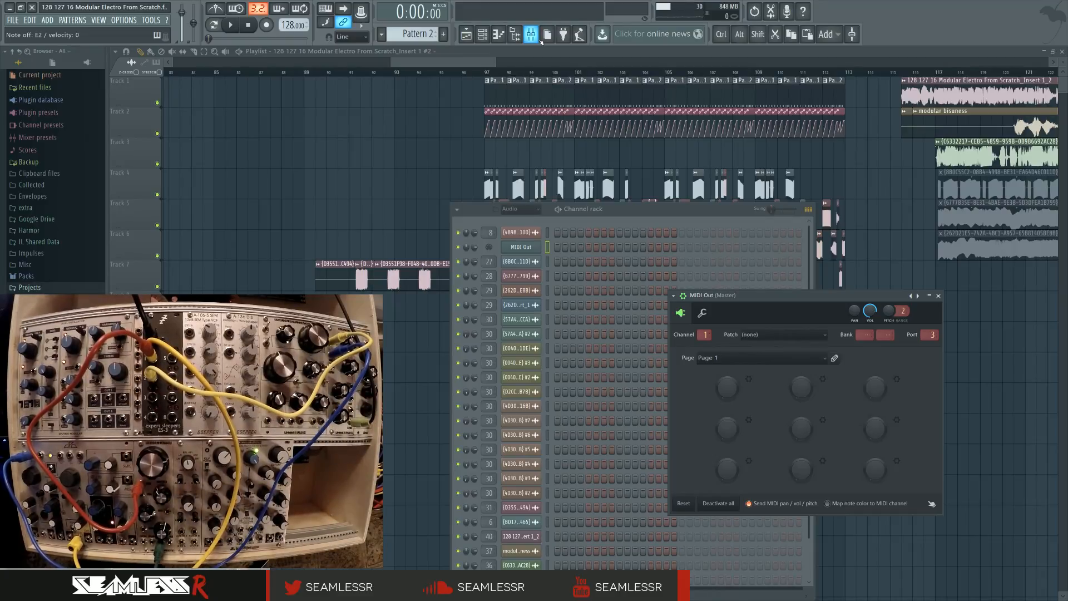
Open the Patcher effect on mixer Insert 2 and bring up its SW Voice Controller plugin
left_click(531, 34)
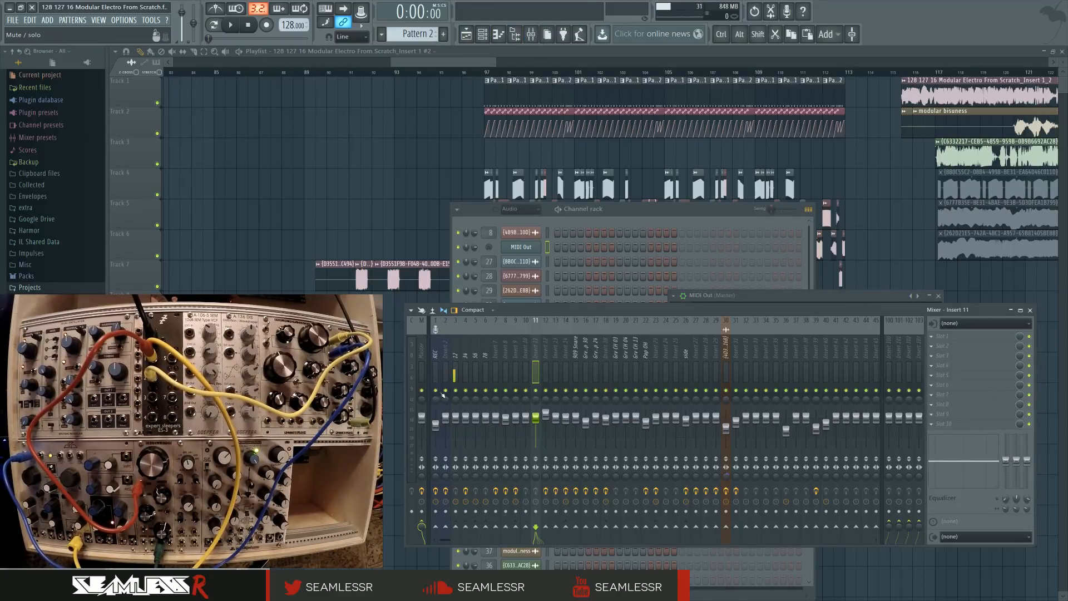
left_click(1031, 310)
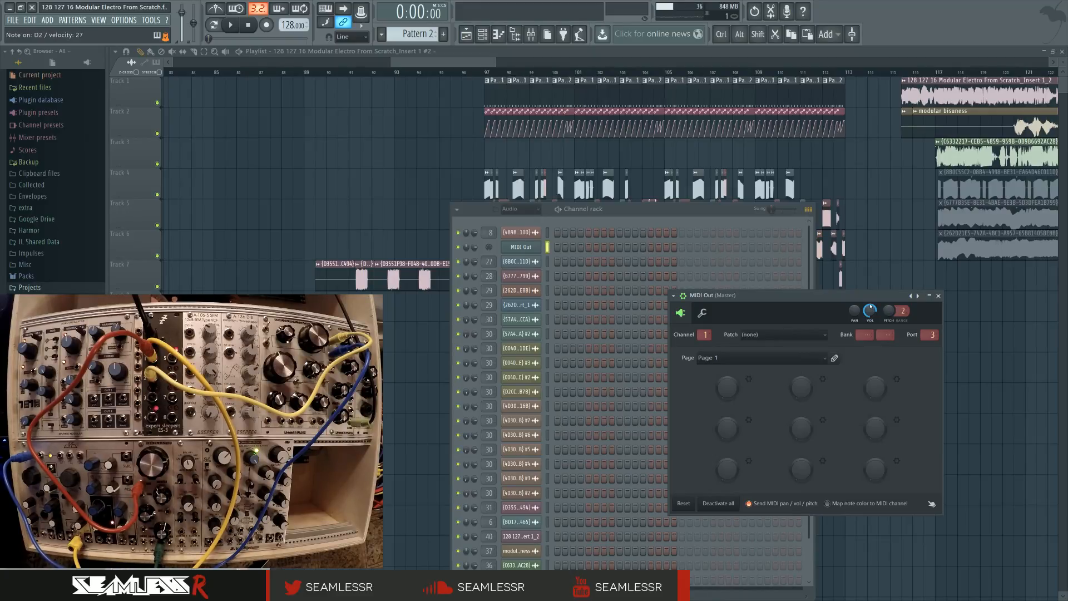
left_click(531, 34)
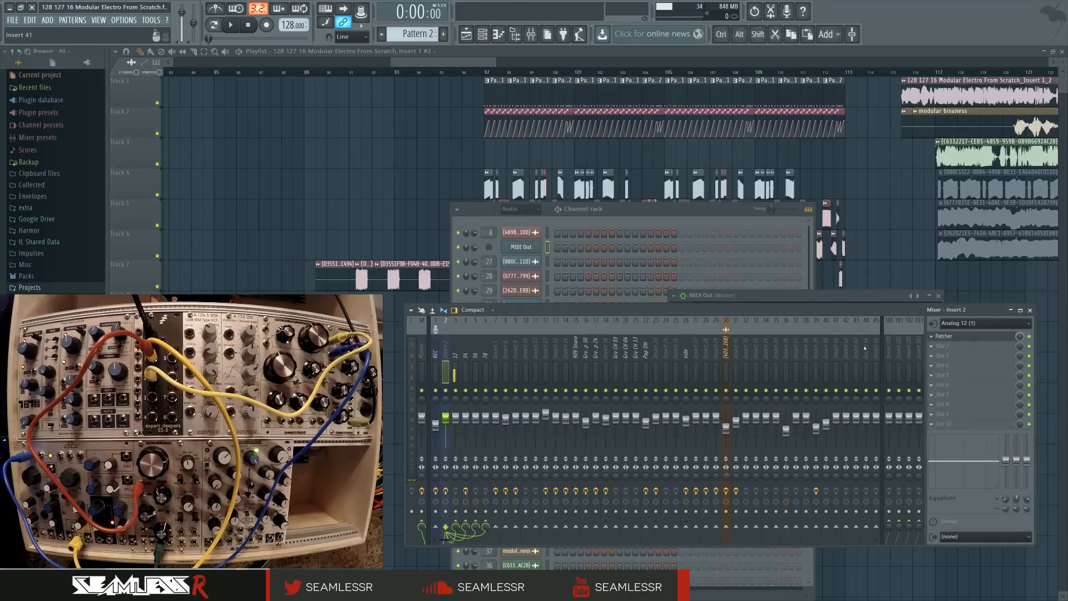
left_click(946, 336)
left_click(644, 285)
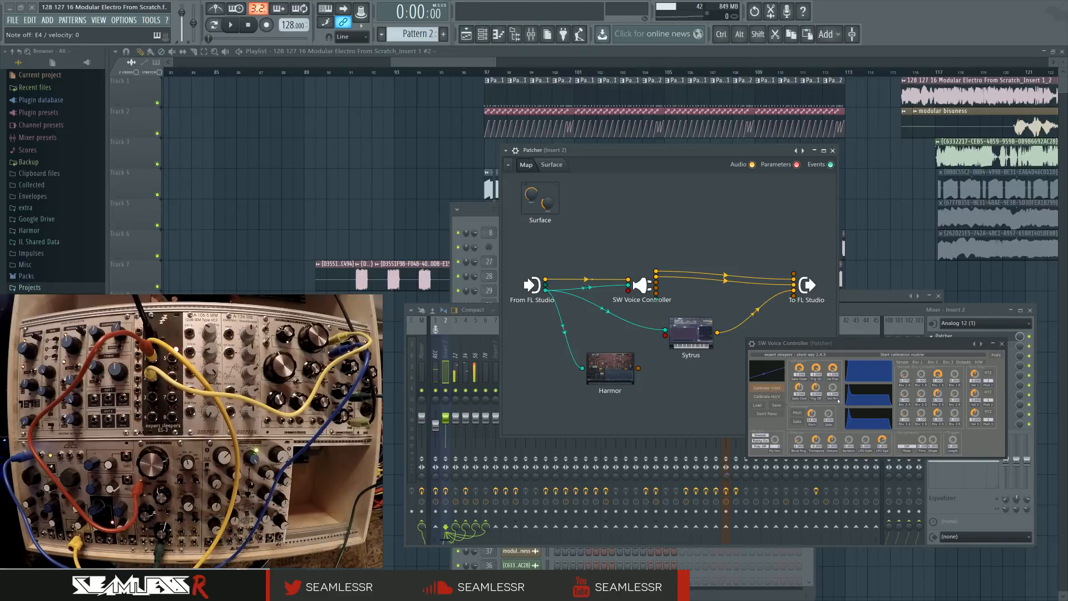
Select the REC mixer track and close the SW Voice Controller
left_click(421, 327)
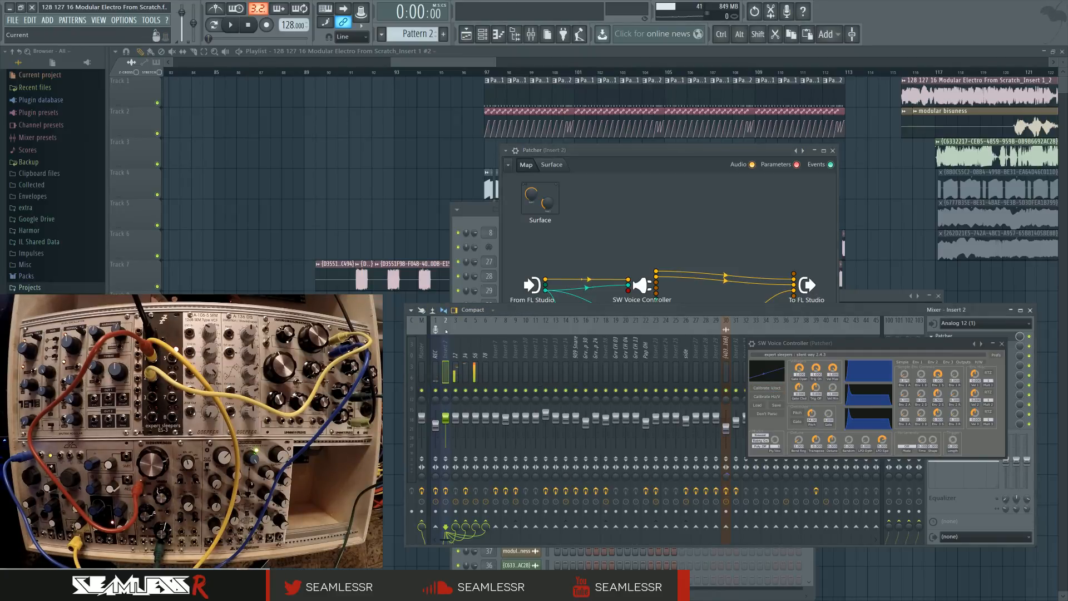
left_click(436, 351)
left_click(1003, 343)
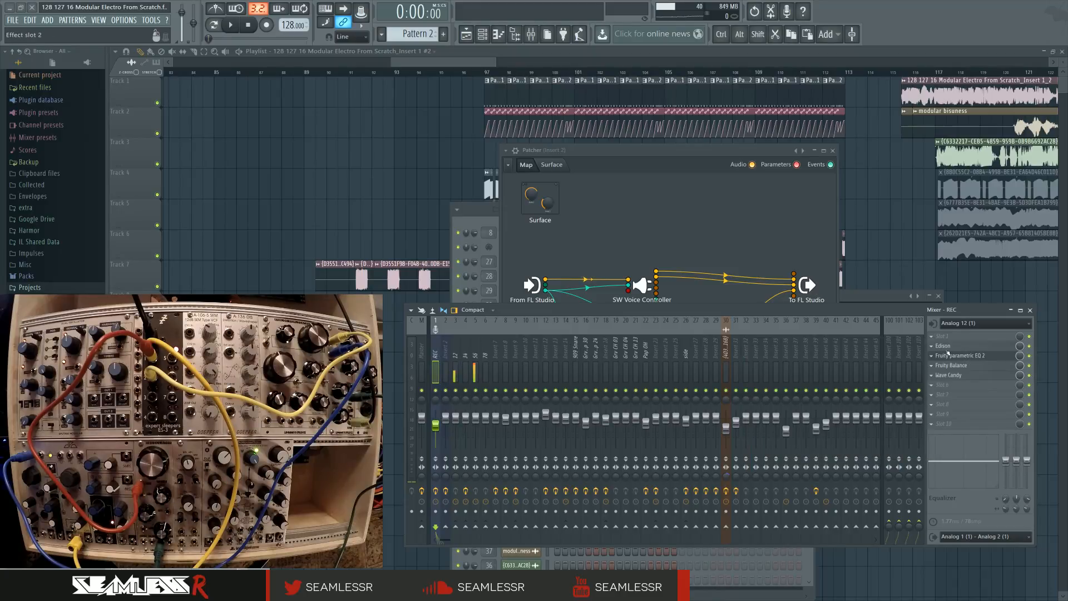
Bring up the Edison effect on the REC mixer track, look it over and close its window
left_click(957, 349)
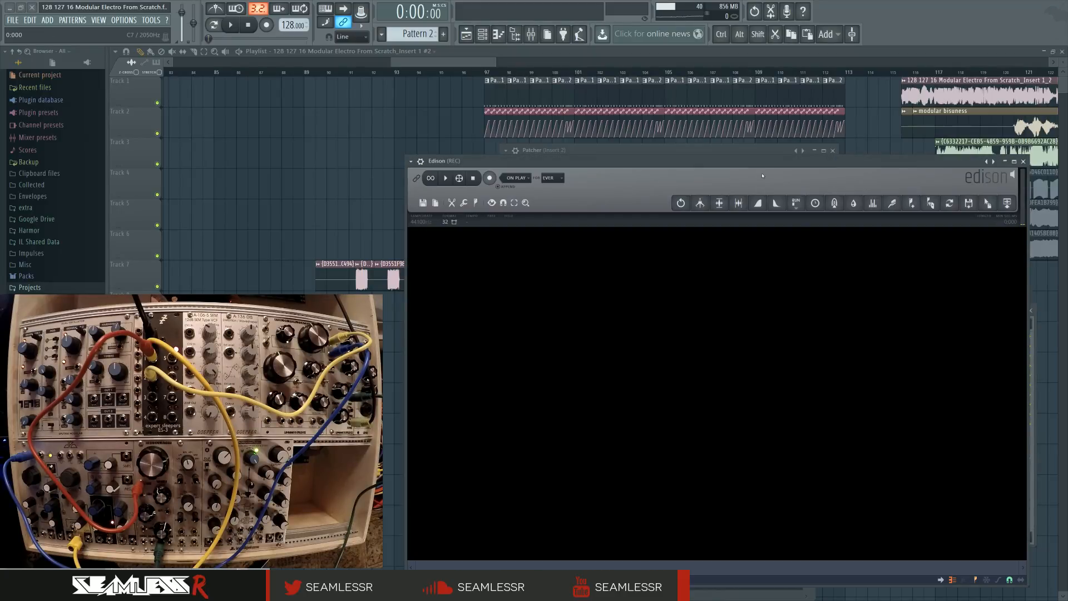
left_click_drag(712, 159, 706, 164)
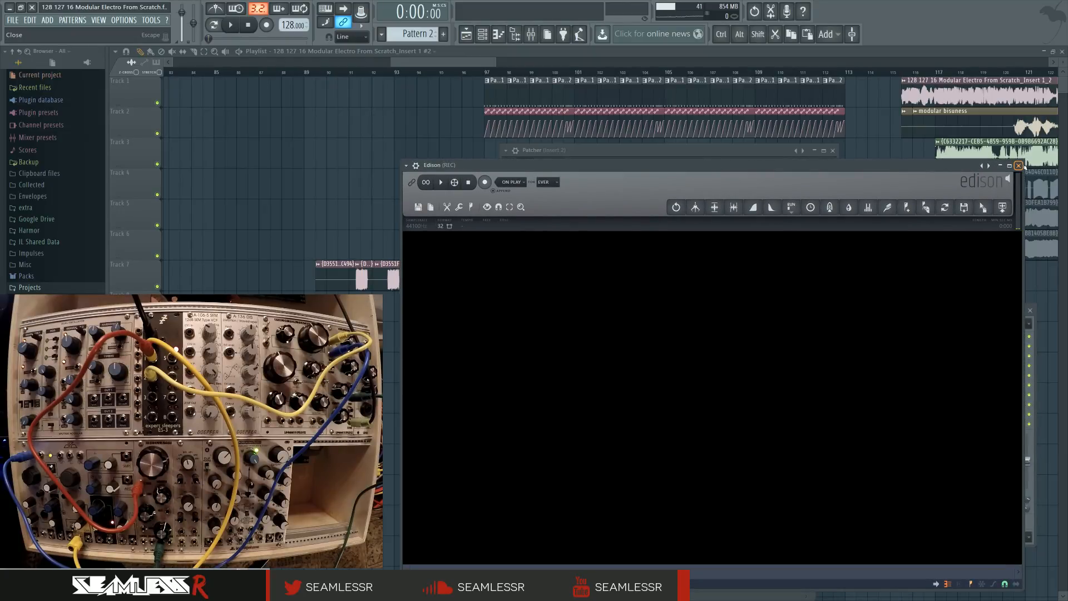
left_click(1019, 166)
Remove the Edison and Wave Candy effects from the REC mixer track
left_click(931, 356)
left_click(951, 357)
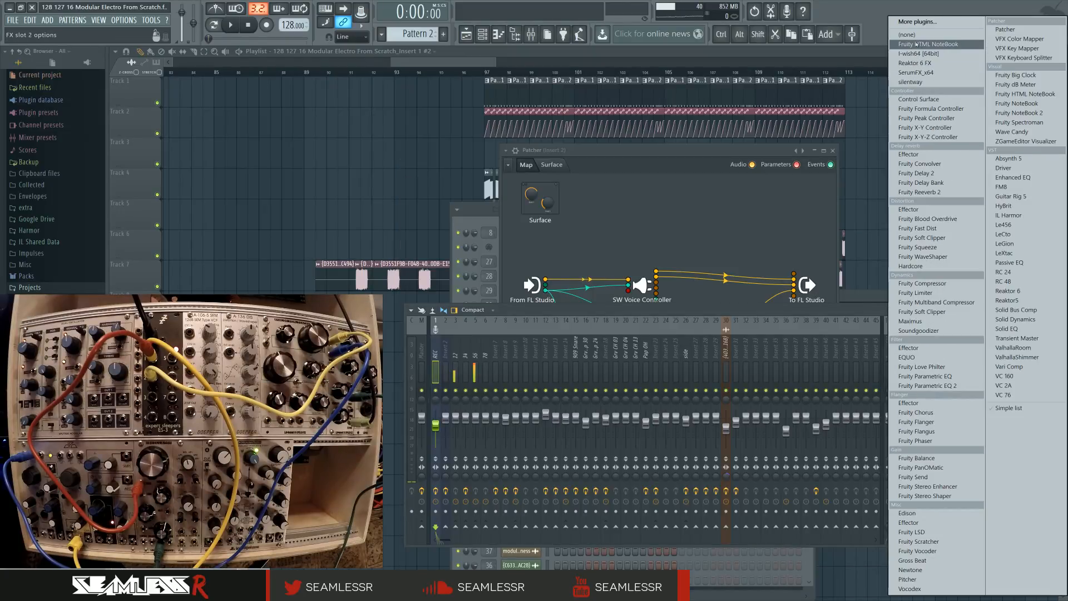
left_click(916, 37)
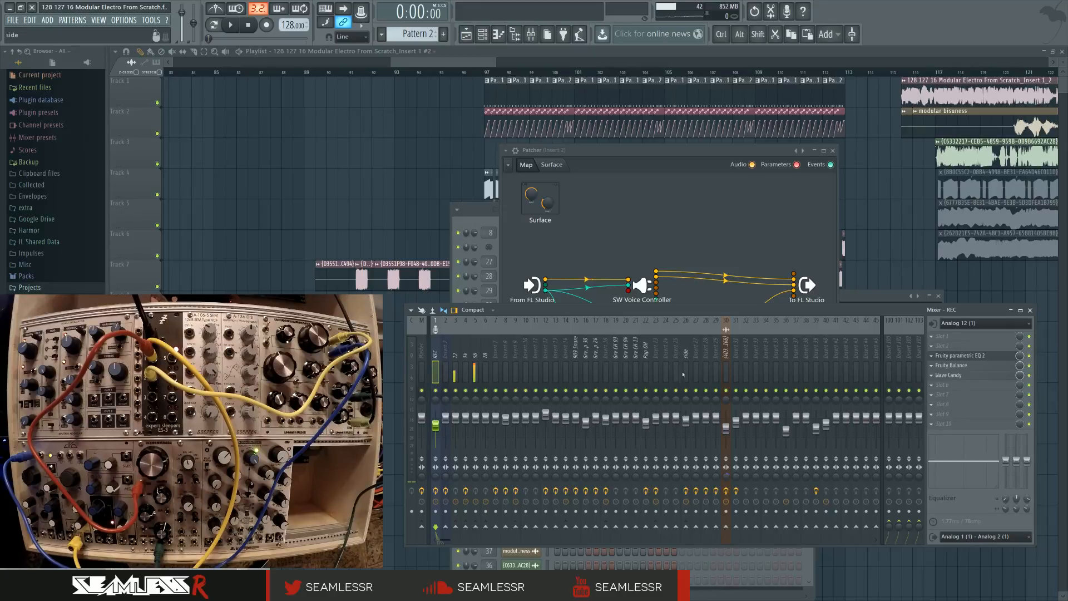
left_click(932, 376)
left_click(951, 381)
left_click(917, 36)
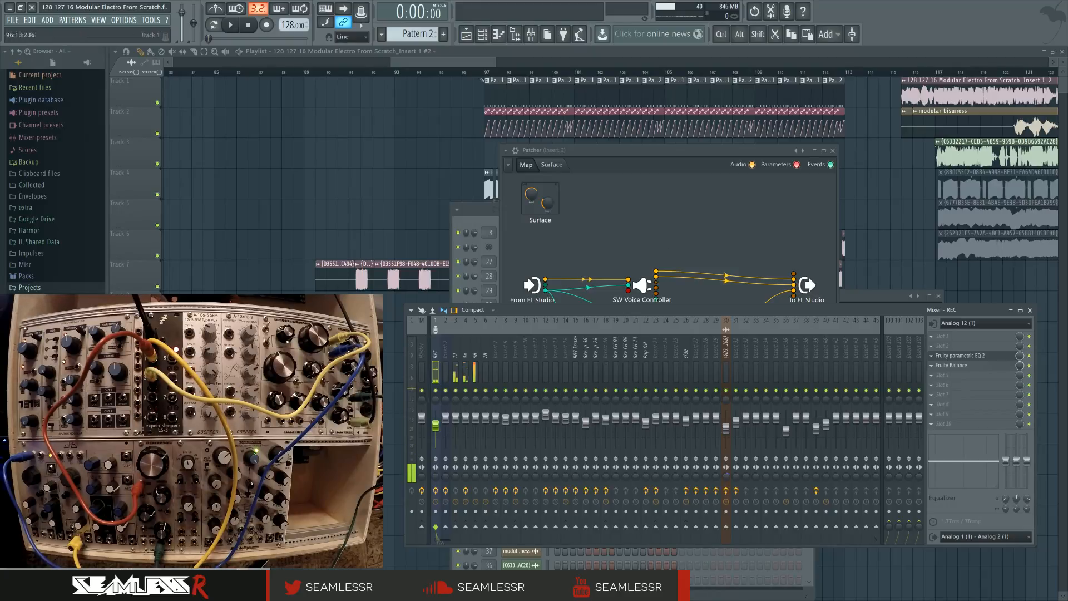
Clear the open windows off the playlist and add a Harmor synth channel to the project
left_click(480, 207)
key("F12")
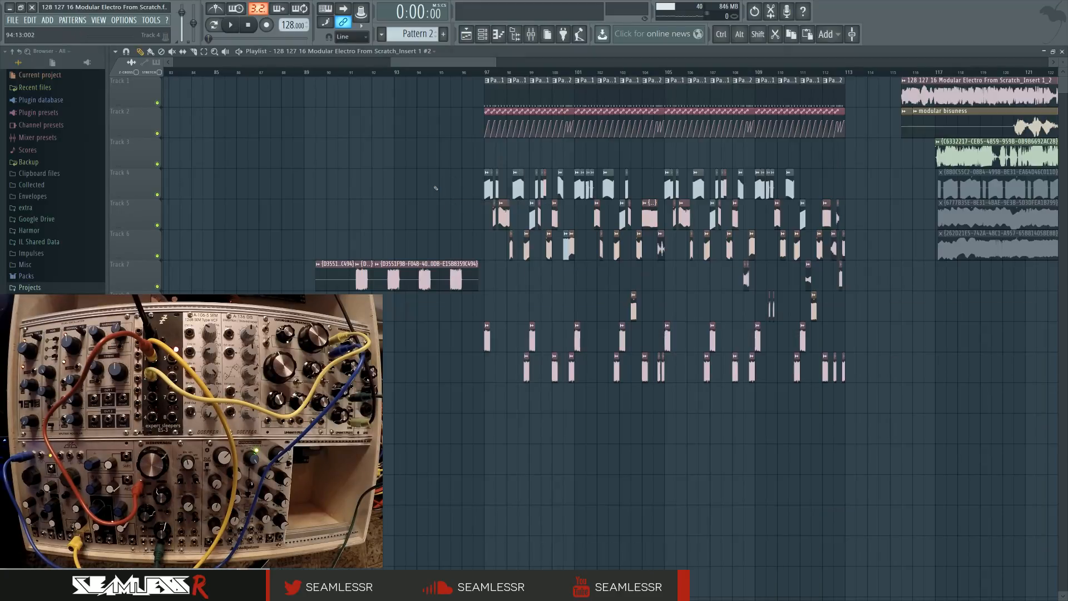
left_click_drag(431, 189, 441, 193)
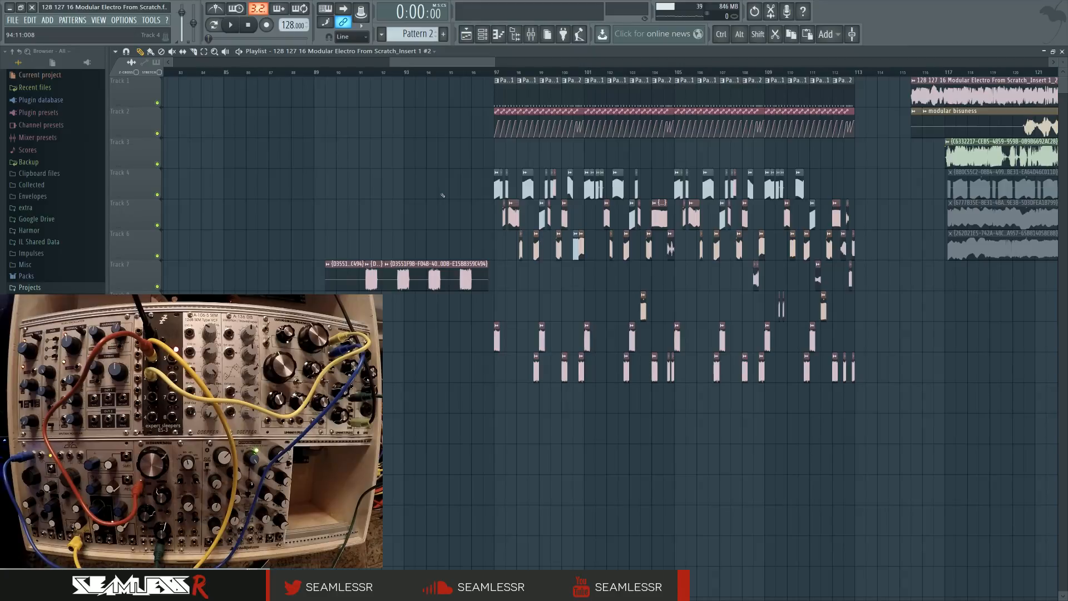
key("F8")
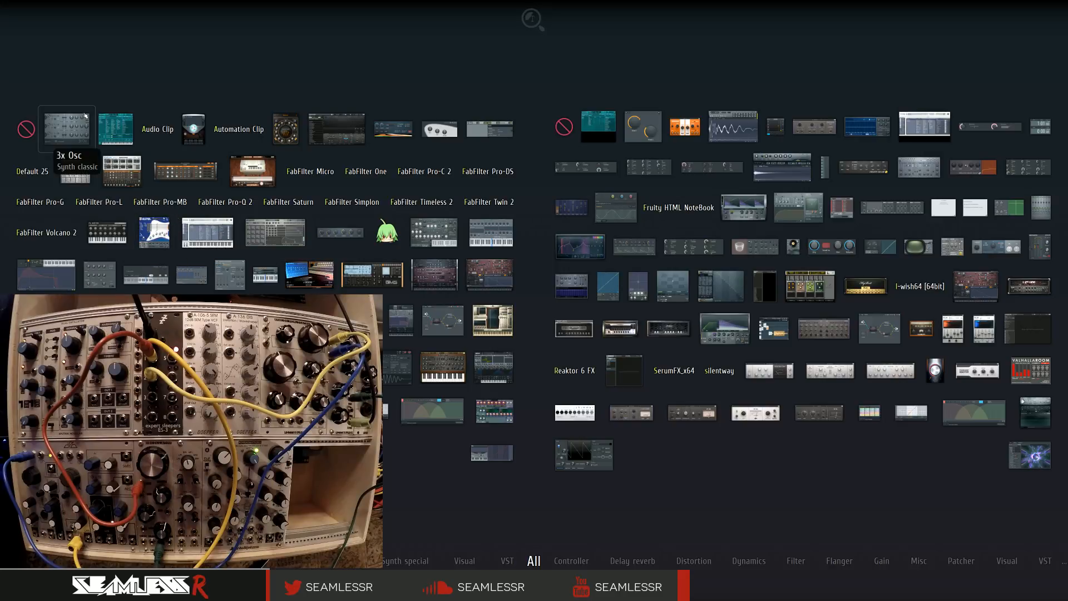
left_click(490, 271)
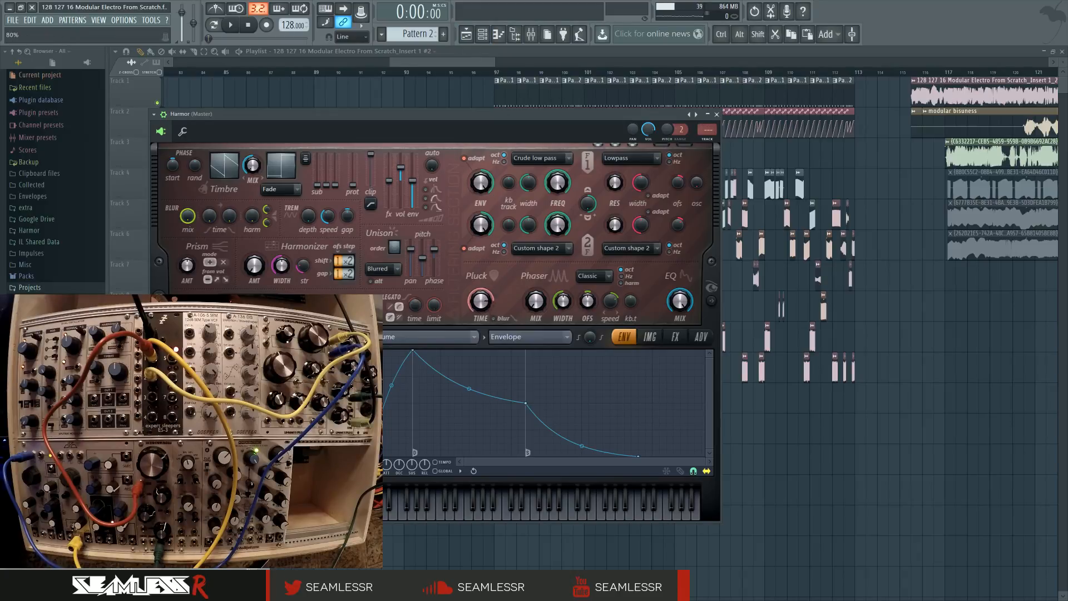
Show the channel rack and route the Harmor channel to mixer Insert 34
left_click(249, 25)
left_click(482, 33)
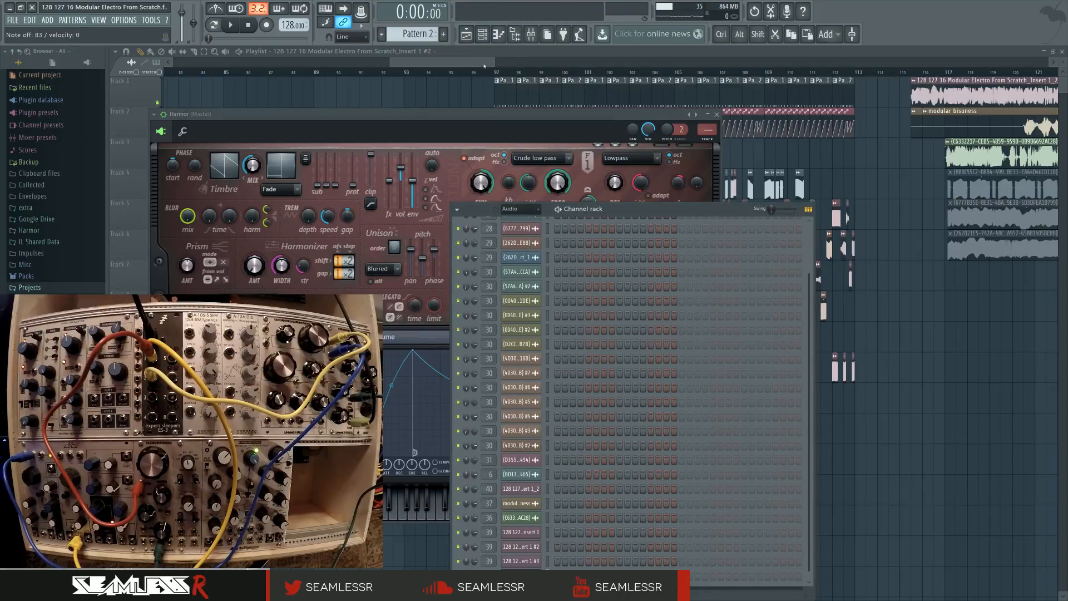
scroll(413, 33, "up", 1)
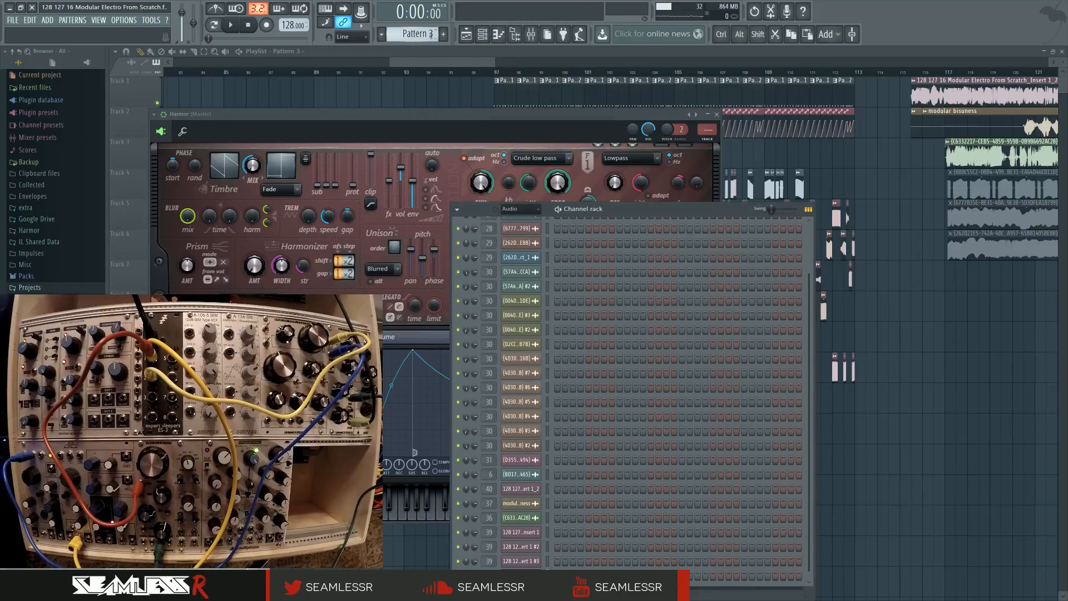
double_click(707, 130)
left_click_drag(707, 130, 707, 98)
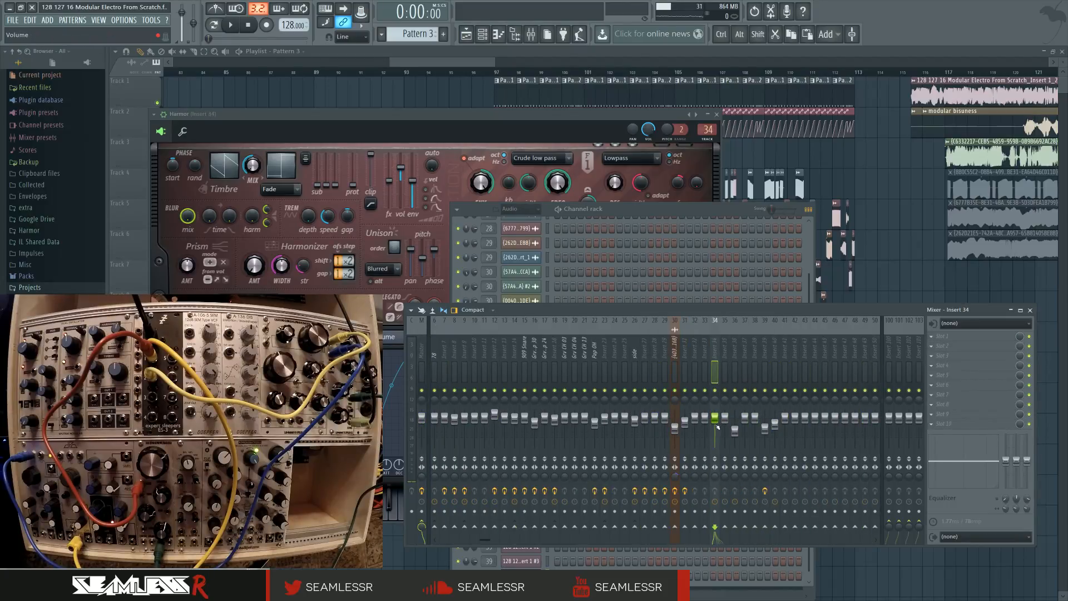
Open the piano roll for Harmor and switch to a new empty pattern, Pattern 10
right_click(536, 575)
left_click(556, 503)
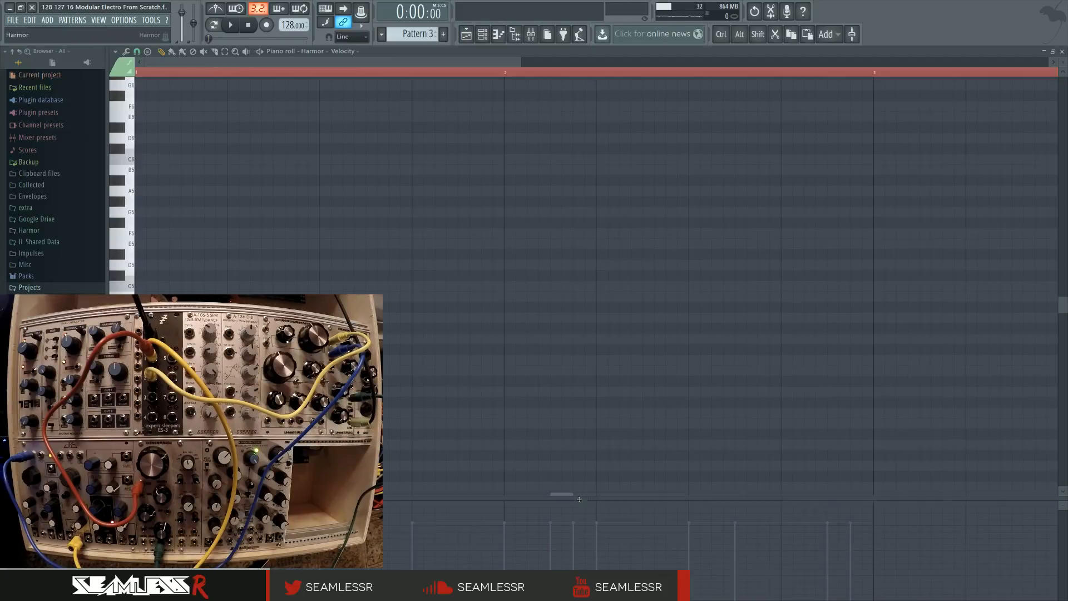
left_click(414, 33)
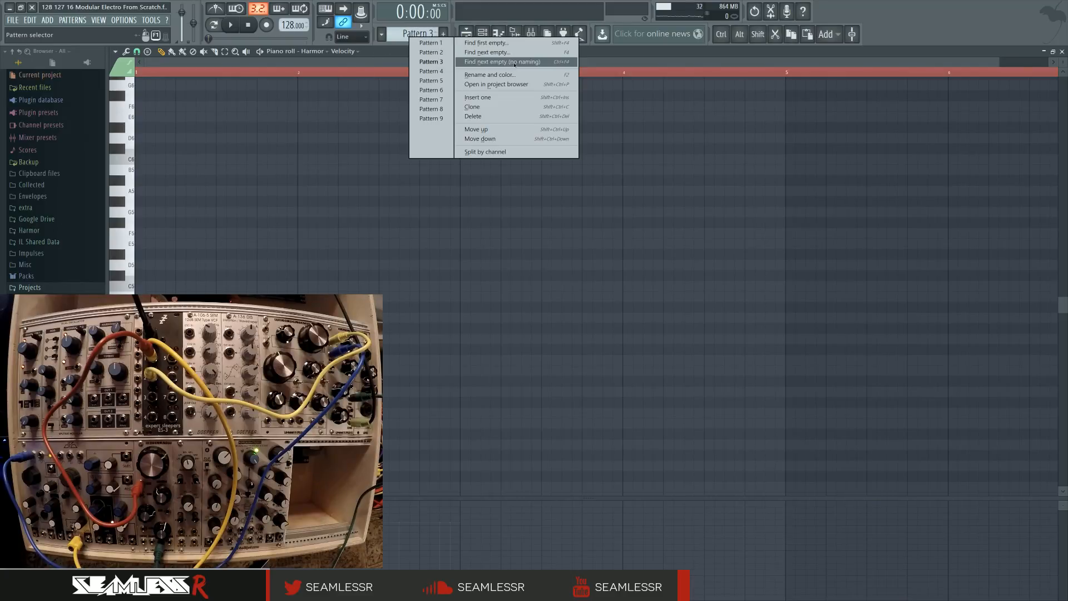
left_click(433, 62)
scroll(399, 315, "down", 6)
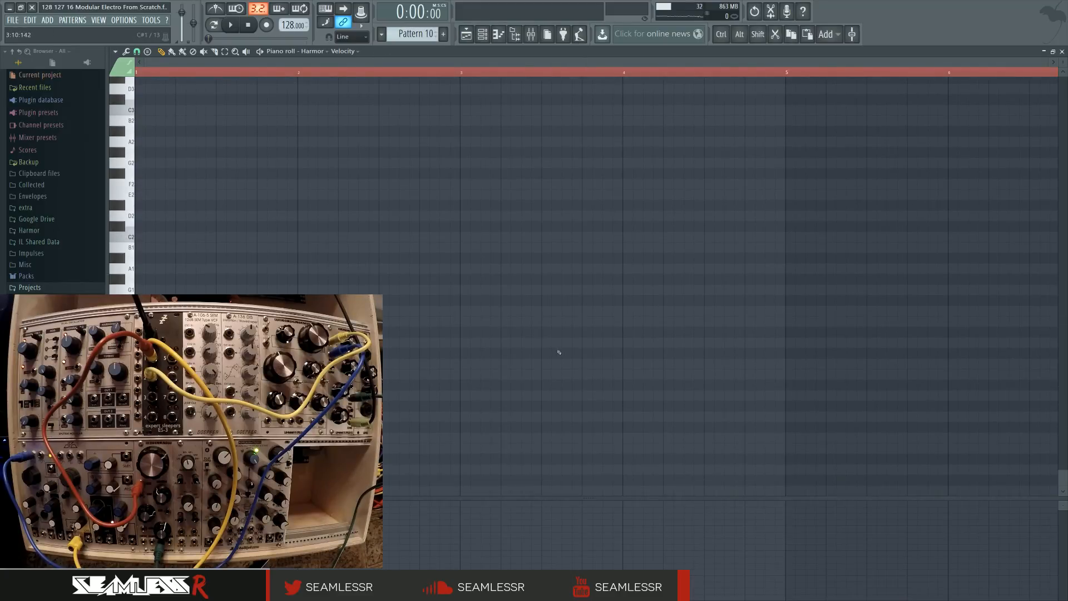
mouse_move(162, 205)
left_mouse_down()
mouse_move(138, 195)
mouse_move(292, 198)
left_mouse_up()
right_click(164, 204)
double_click(158, 195)
left_click(595, 367)
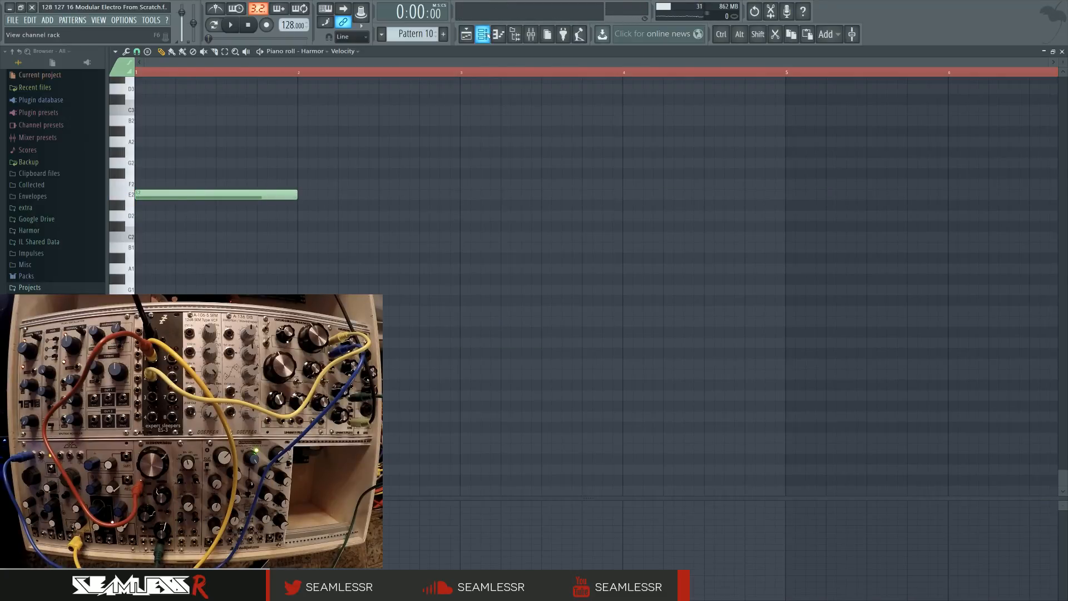
left_click(483, 34)
left_click(518, 575)
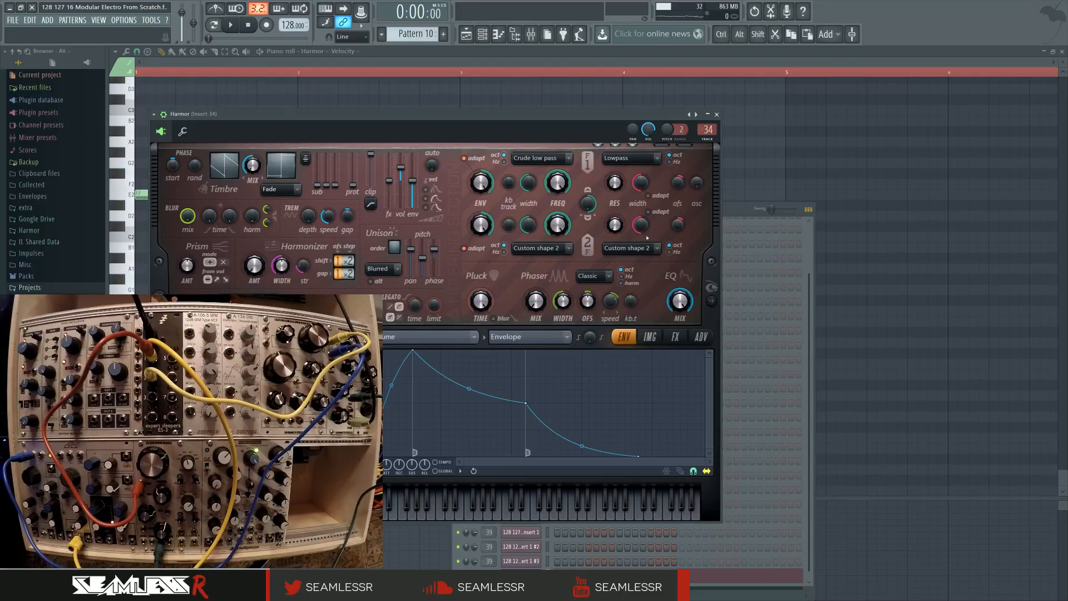
key("F7")
right_click(210, 195)
Draw a one-bar chord of E5, B5, E6 and G6 at the start of bar 1 and play it
scroll(212, 217, "up", 9)
left_click(157, 194)
left_click_drag(156, 194, 163, 165)
right_click(165, 165)
left_click_drag(175, 258, 181, 289)
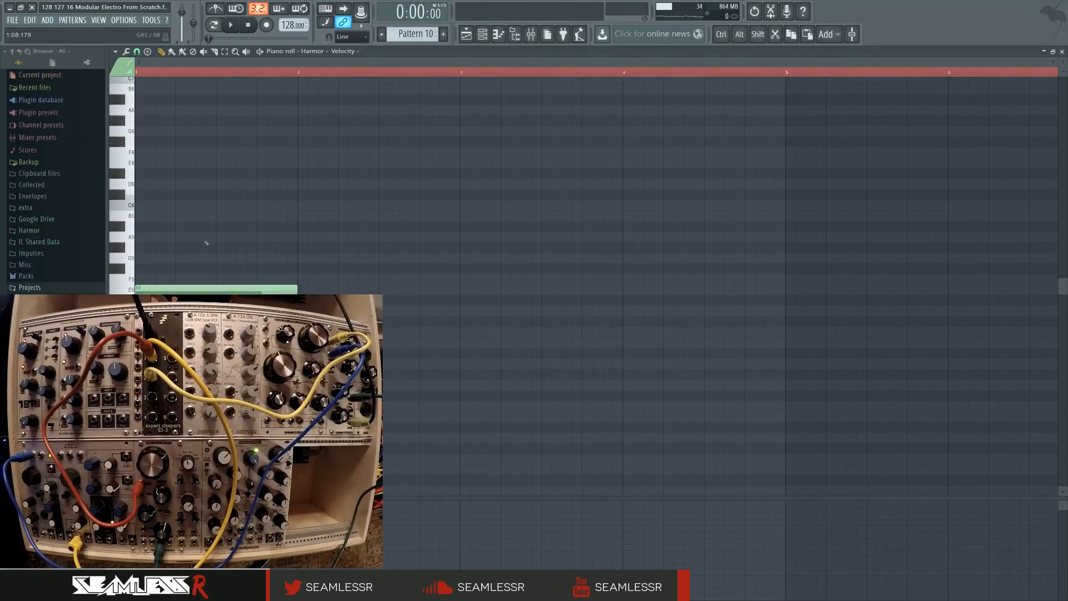
left_click(184, 216)
left_click(167, 163)
left_click(222, 132)
key("space")
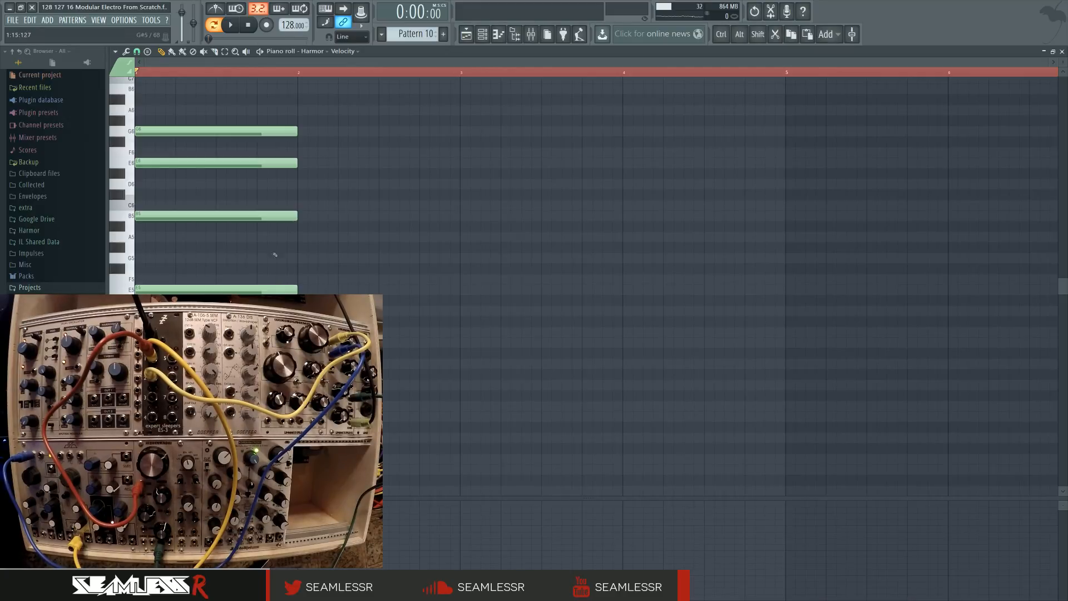
Try a one-bar D6 note in the first chord and undo it
scroll(301, 245, "down", 2)
scroll(160, 120, "up", 3)
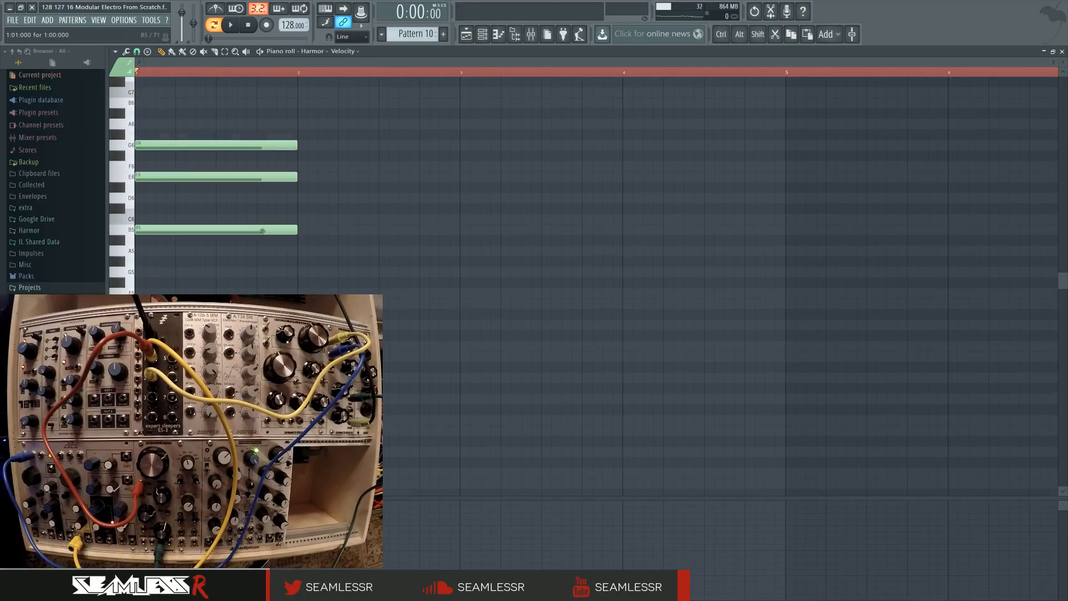
scroll(145, 130, "up", 3)
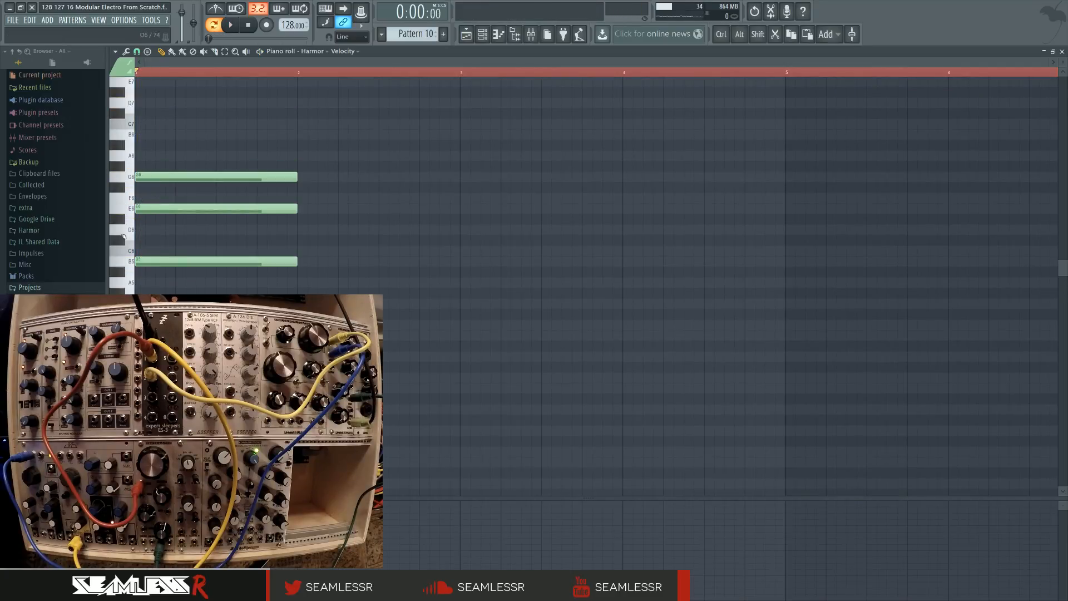
left_click(141, 229)
scroll(348, 217, "down", 2)
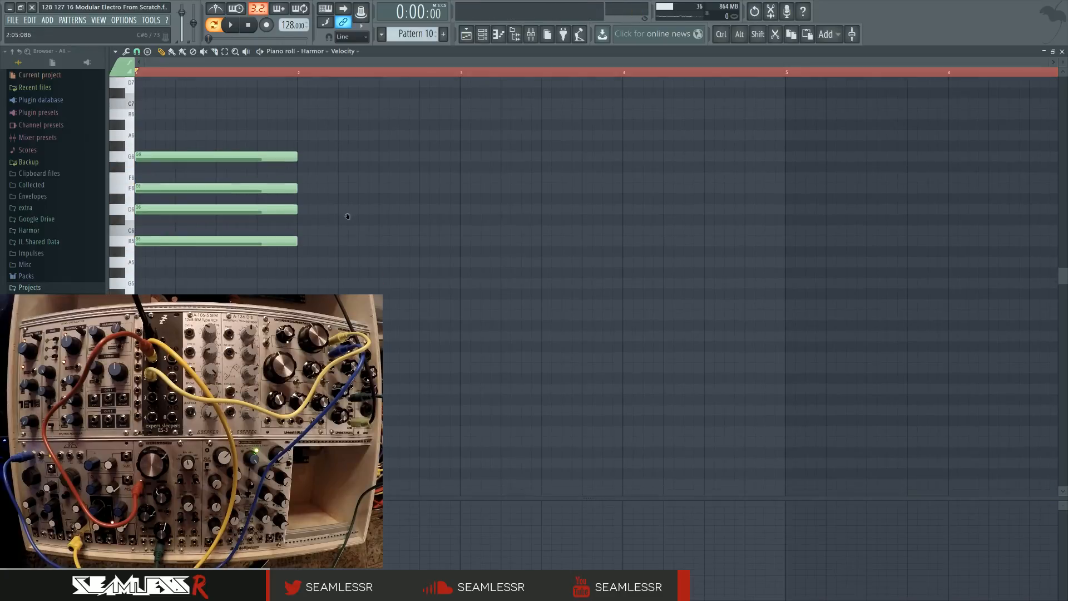
scroll(348, 217, "down", 1)
key("ctrl+z")
scroll(315, 213, "down", 1)
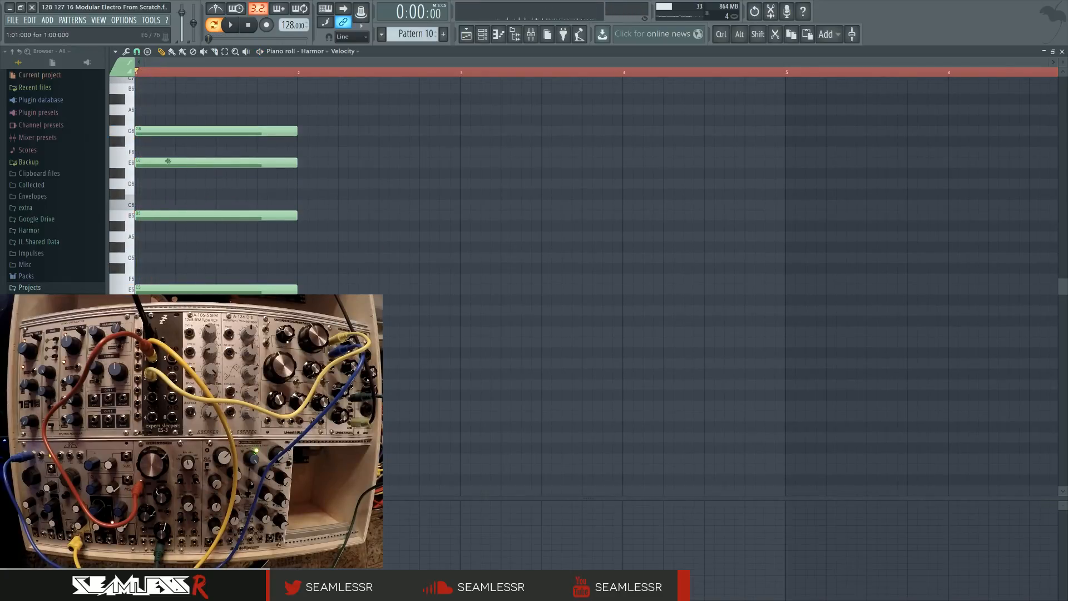
Audition the first chord while removing and restoring its G6 and E6 notes in turn
right_click(161, 132)
left_click(156, 133)
key("space")
key("space")
right_click(161, 163)
key("space")
key("space")
left_click(151, 164)
key("space")
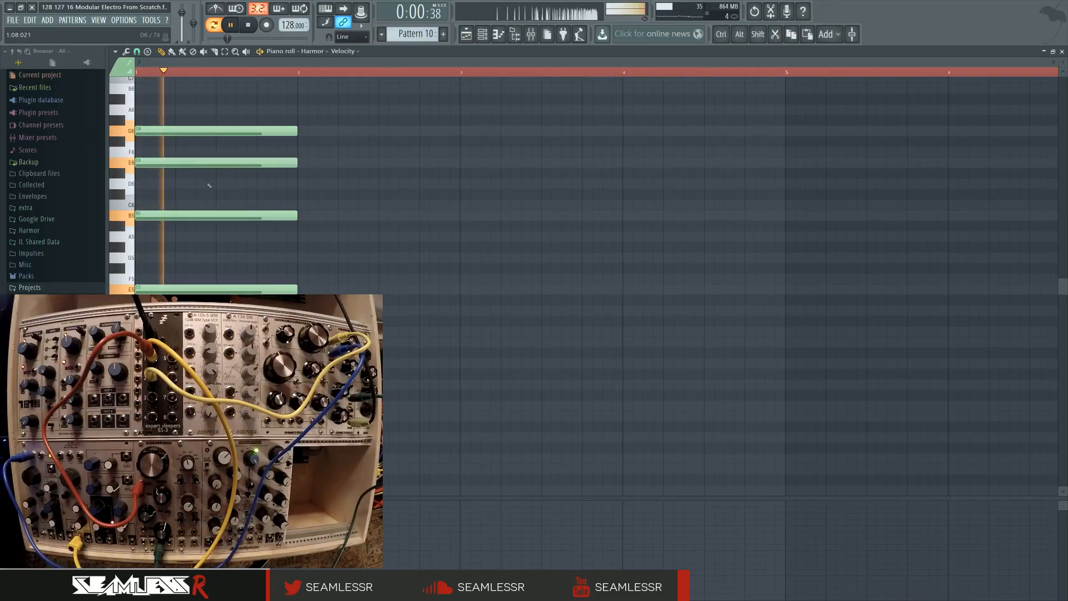
key("space")
Draw a second one-bar chord of D5, A5, C6 and D6 at position 2:05 and audition it
scroll(329, 194, "down", 2)
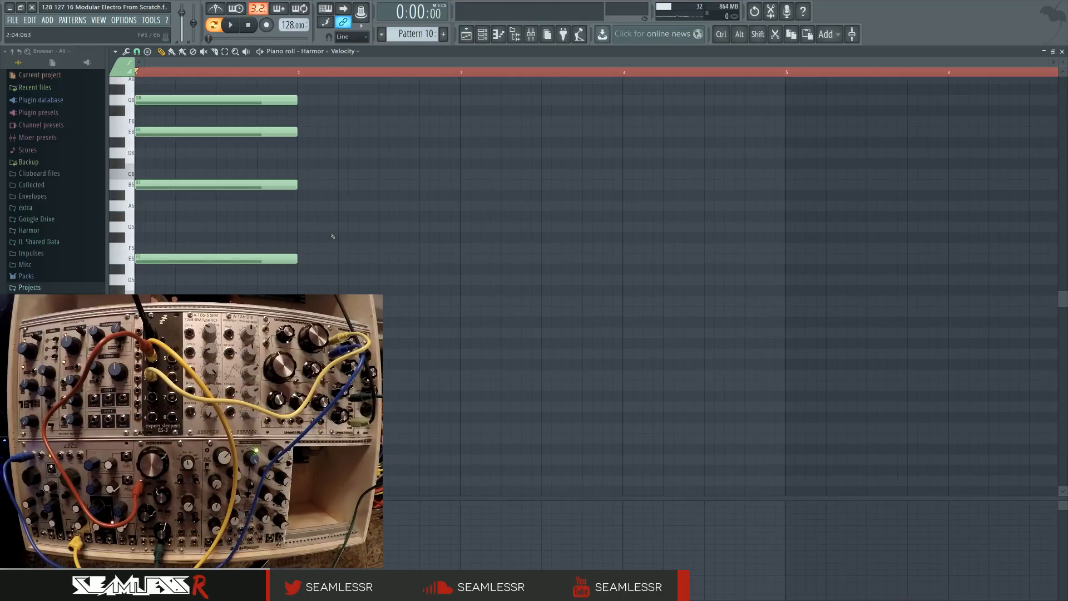
left_click_drag(335, 233, 348, 228)
left_click(341, 276)
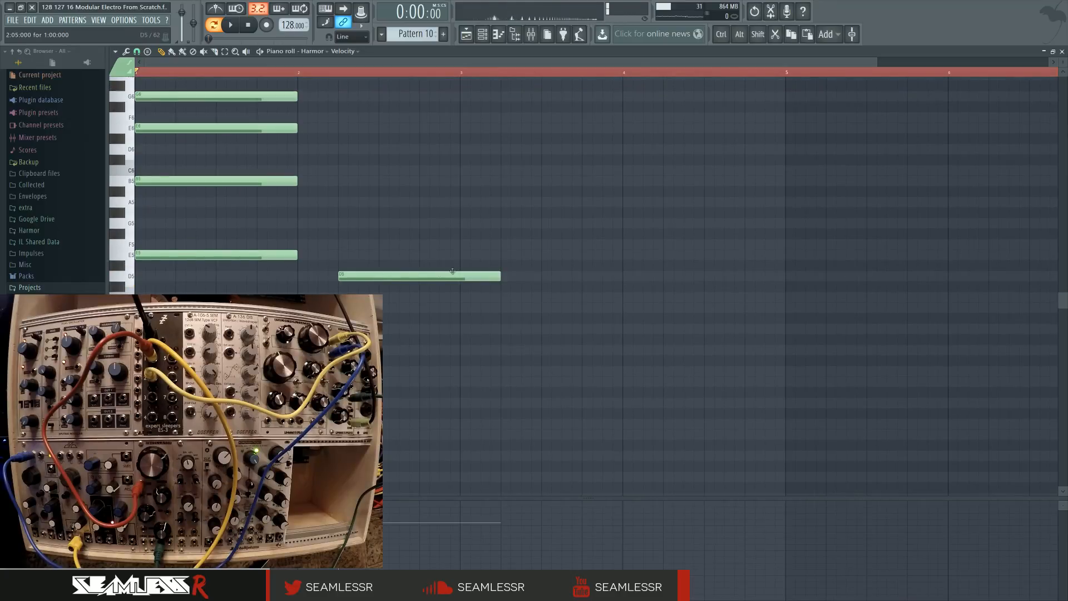
left_click(341, 202)
left_click(342, 149)
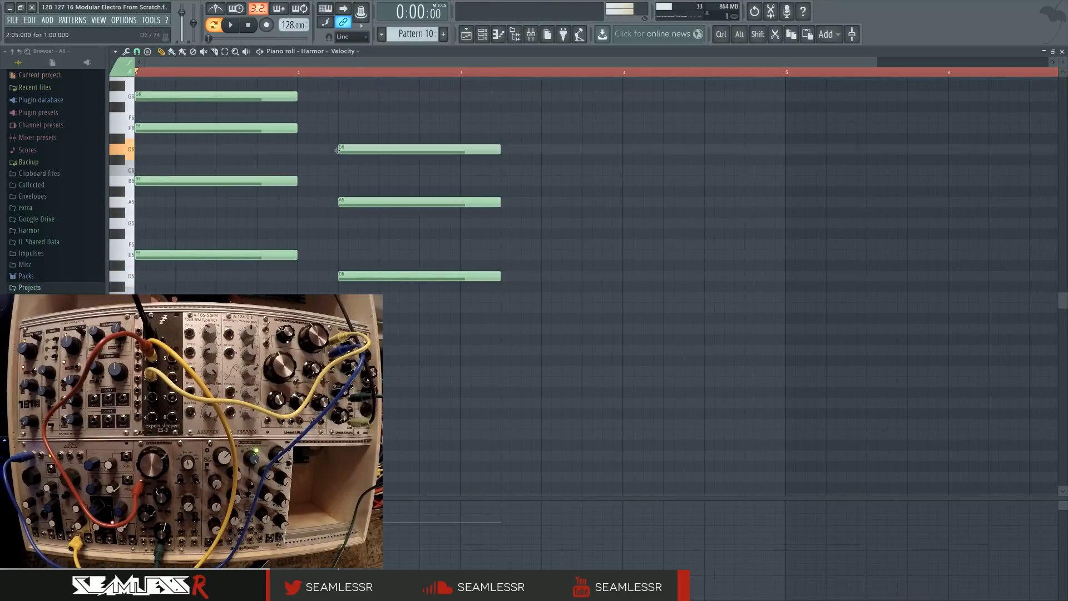
left_click(341, 170)
key("space")
left_click(342, 72)
key("space")
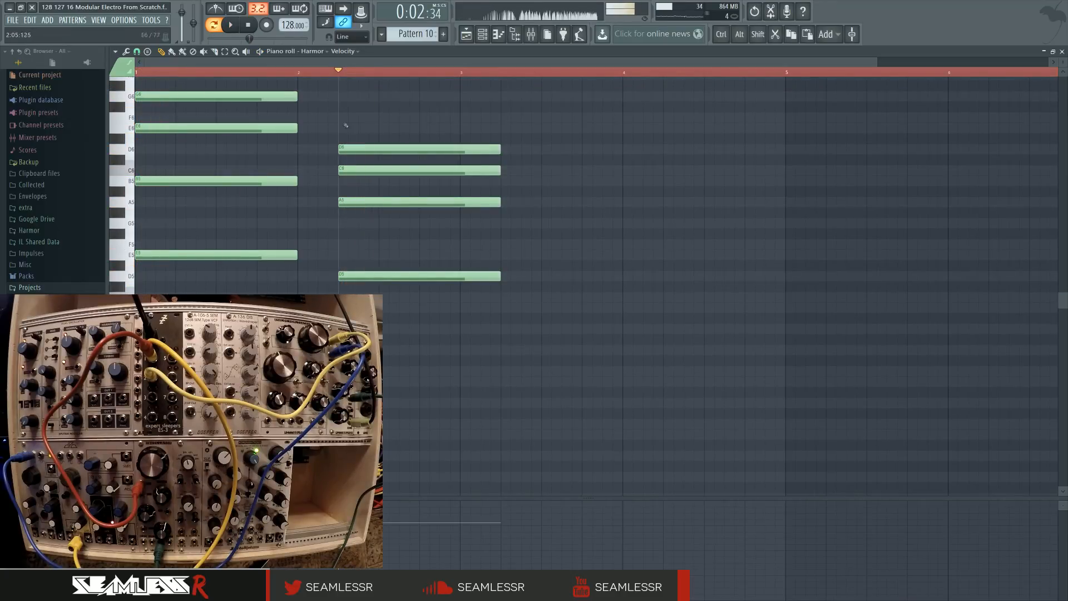
Replace the D6 in the second chord with an F6 note and play the chord from its start
right_click(354, 166)
left_click(341, 171)
scroll(349, 179, "up", 1)
left_click(353, 149)
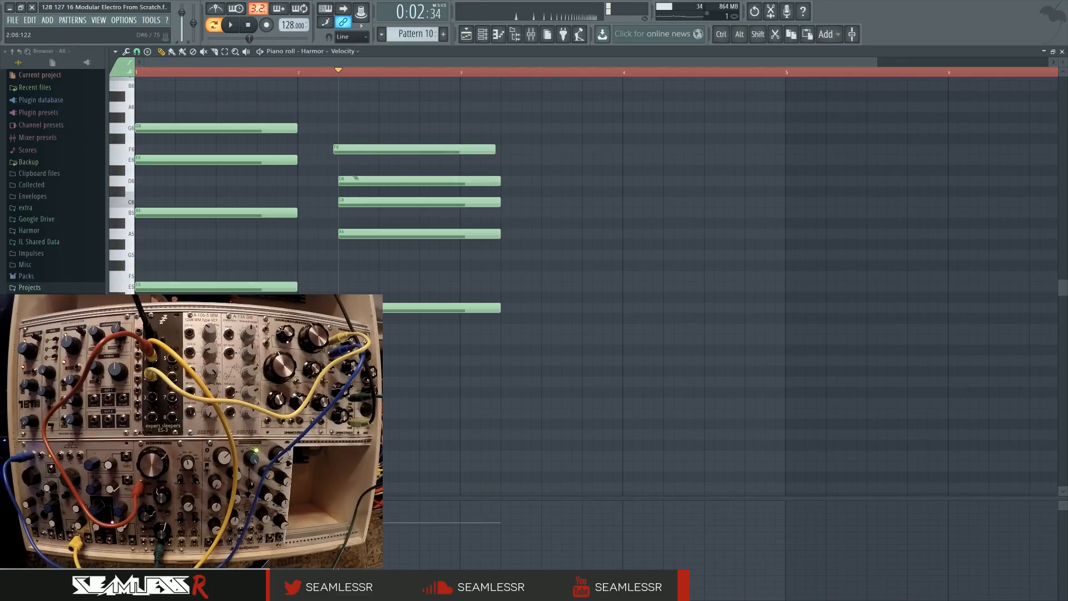
right_click(355, 182)
key("space")
left_click(341, 74)
Try an A6 note on top of the second chord during playback and remove it
left_click_drag(342, 128, 343, 108)
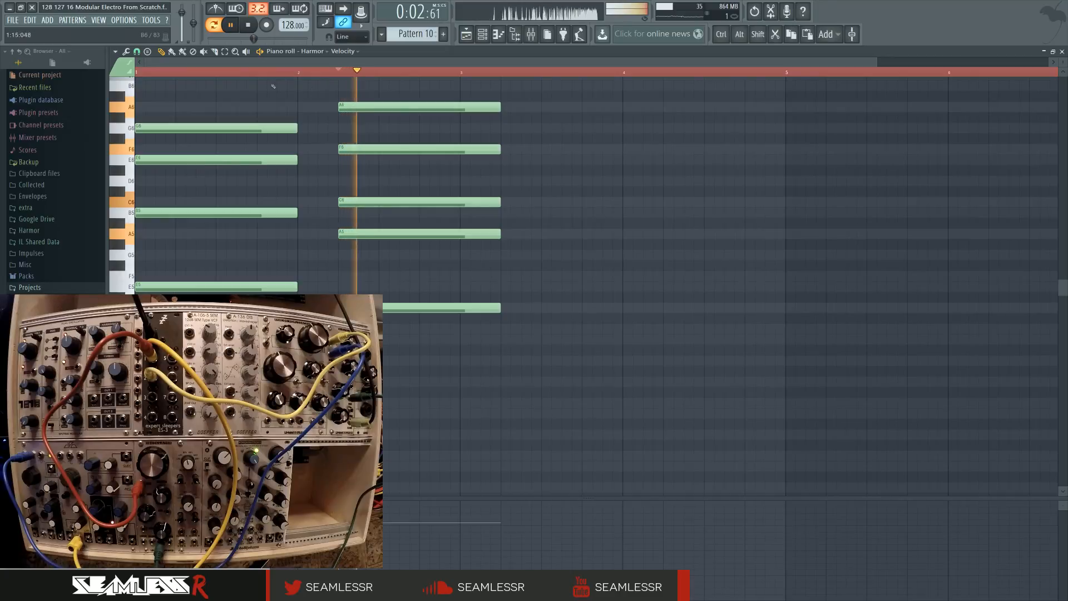
right_click(357, 107)
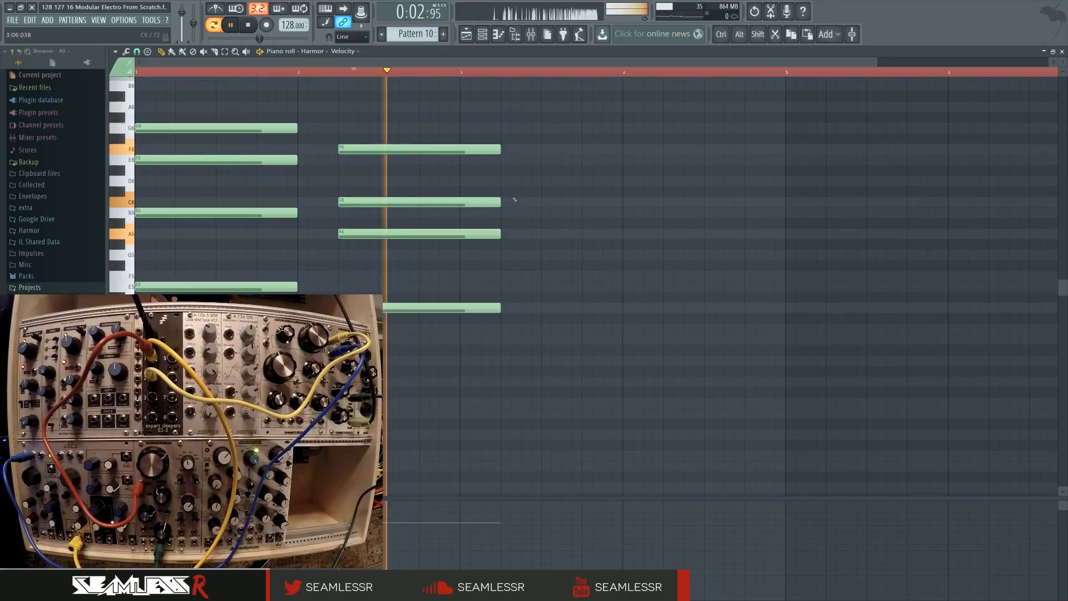
key("space")
Draw a third one-bar chord of G5, D6, G6 and B6 at position 3:05 and audition it repeatedly
left_click(525, 255)
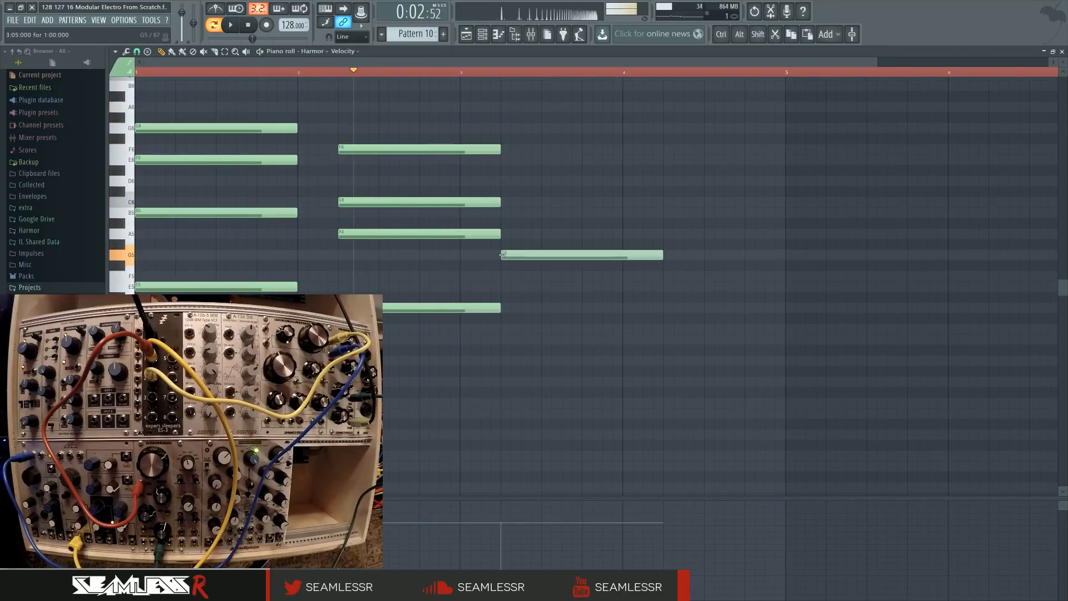
left_click(503, 181)
left_click(503, 128)
left_click(503, 86)
key("space")
key("space")
key("space")
key("space")
key("space")
key("space")
key("space")
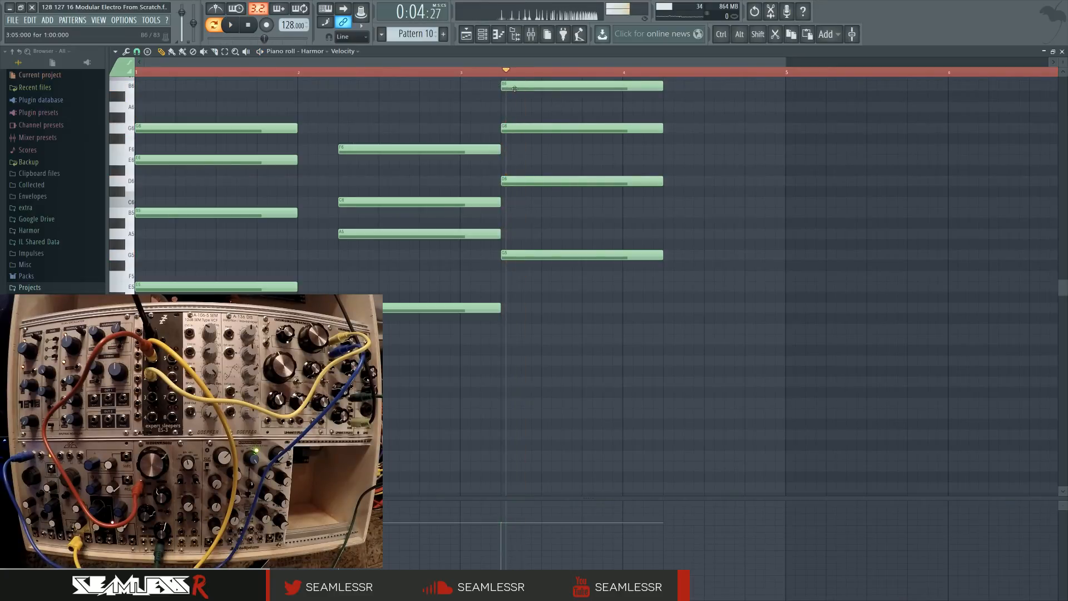
Draw a one-bar C5 note at position 4:05, directly after the third chord
left_click_drag(725, 326, 640, 307)
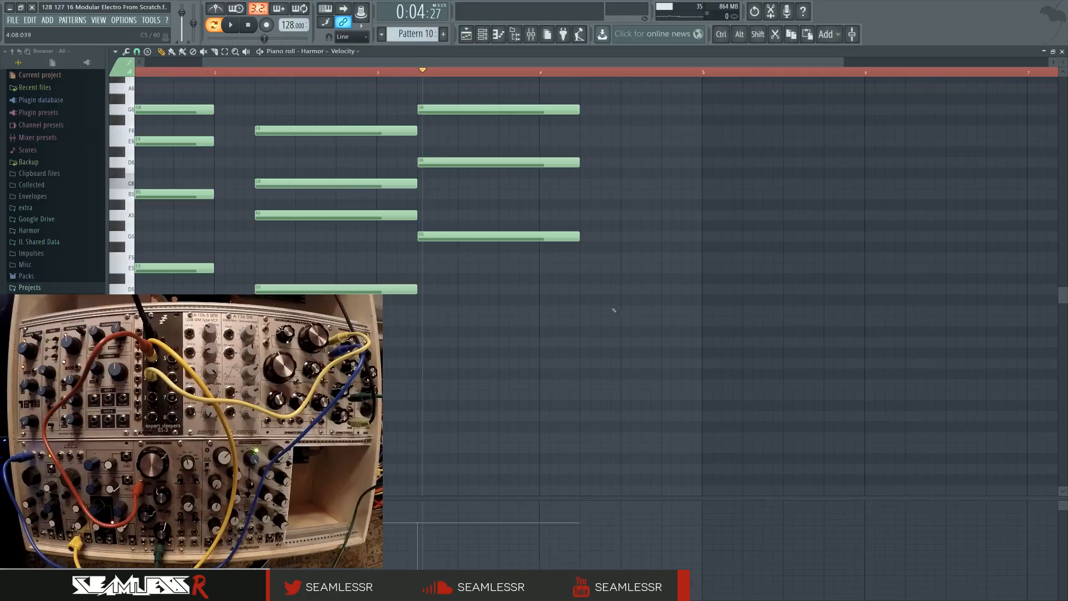
left_click(591, 311)
left_click_drag(529, 277, 613, 288)
left_click_drag(467, 164, 480, 196)
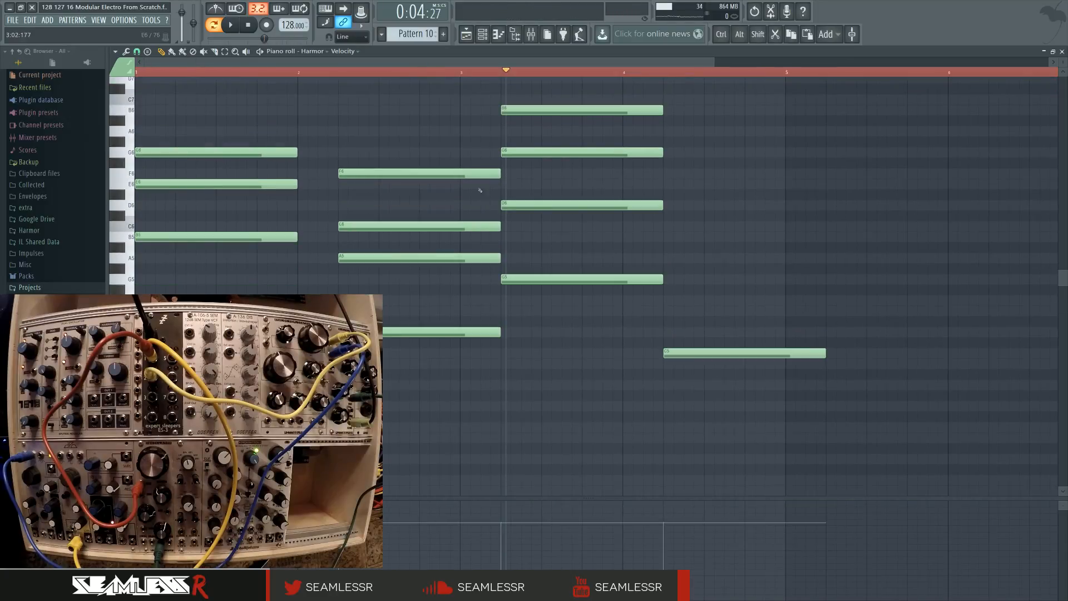
Move all notes after the first chord four steps earlier so they start on bars 2, 3 and 4
left_click_drag(436, 94, 756, 369)
key("shift+Left")
key("shift+Left")
key("shift+Left")
key("shift+Left")
Complete the fourth chord by adding one-bar G5, C6 and E6 notes above its C5
scroll(635, 329, "down", 3)
left_click(635, 329)
scroll(634, 329, "up", 5)
scroll(640, 345, "down", 2)
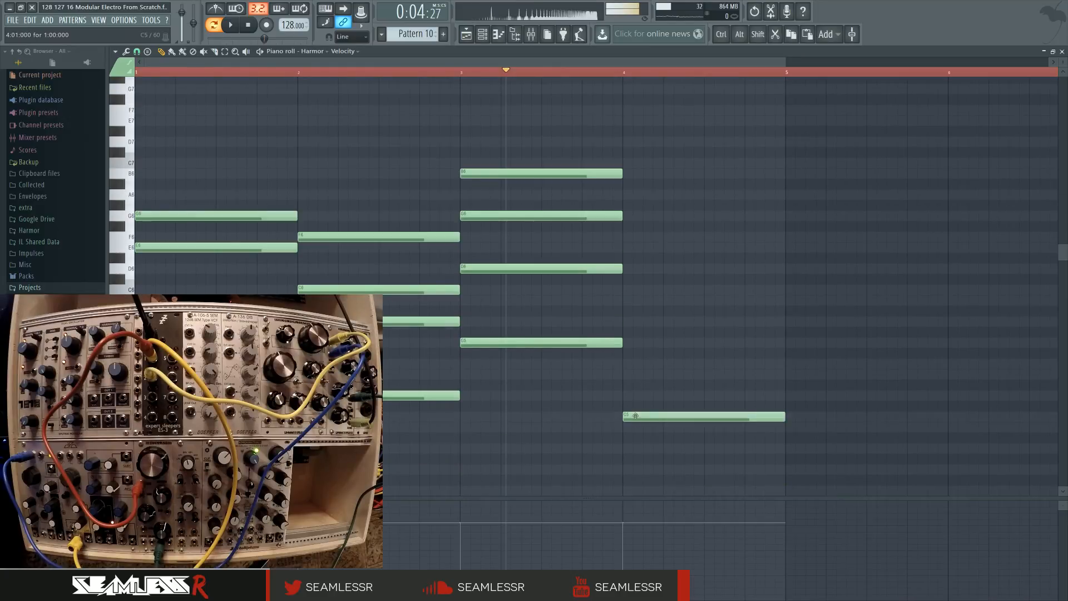
left_click(626, 343)
left_click(626, 289)
left_click(626, 248)
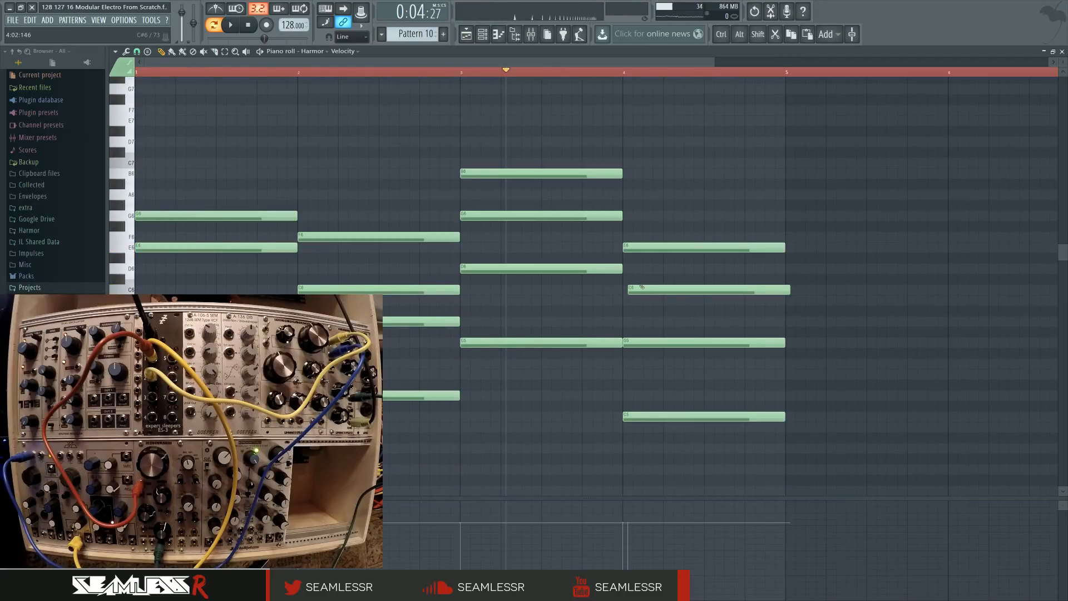
Try extra notes in the fourth chord, including D6 and A#5, audition them and remove them
left_click(634, 163)
right_click(634, 163)
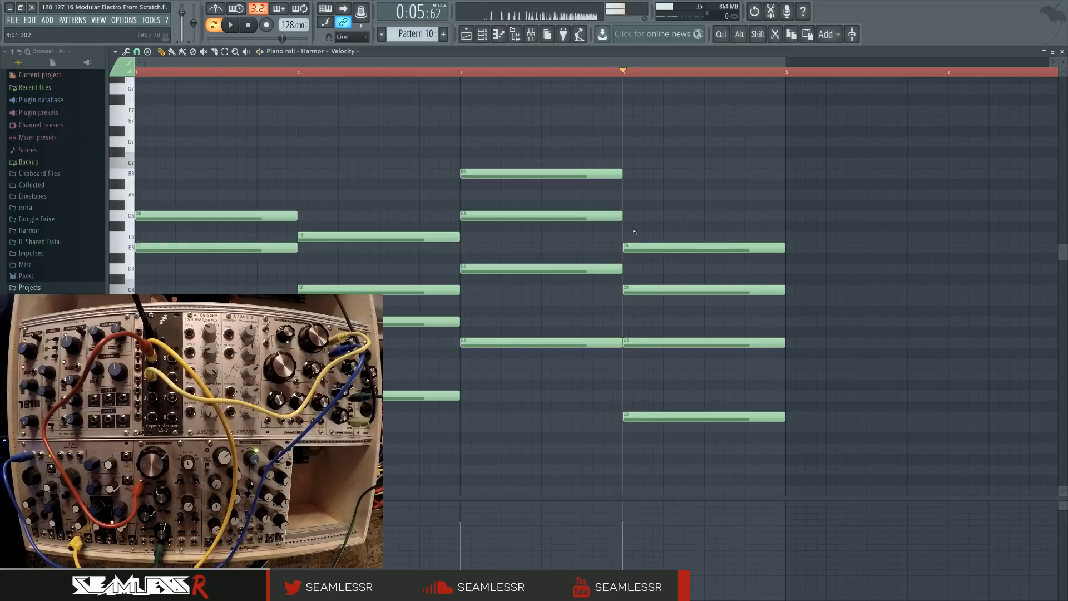
left_click(629, 269)
right_click(628, 270)
left_click(639, 312)
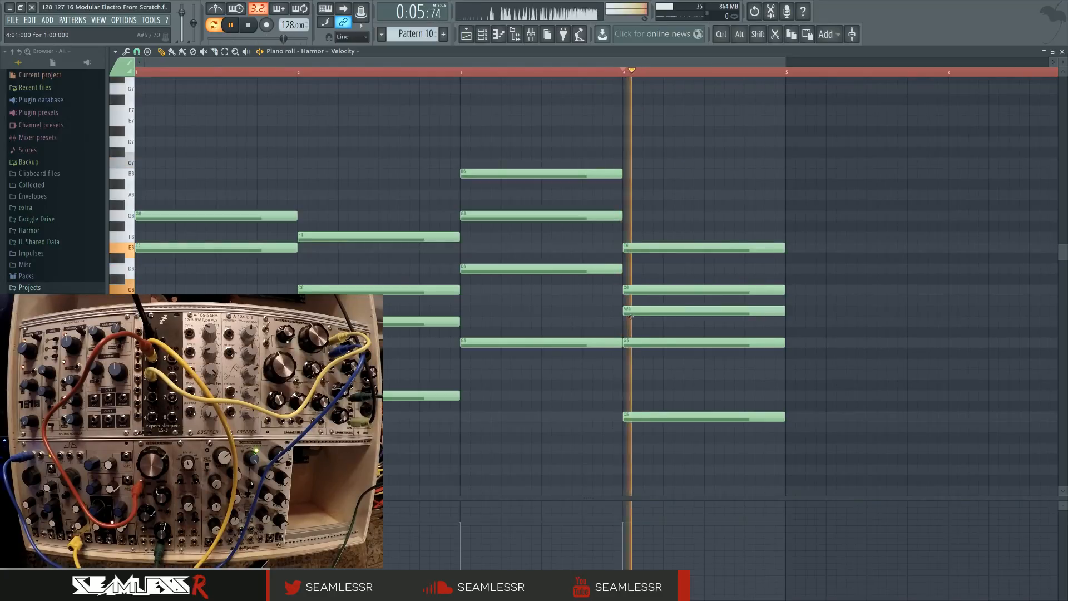
right_click(639, 313)
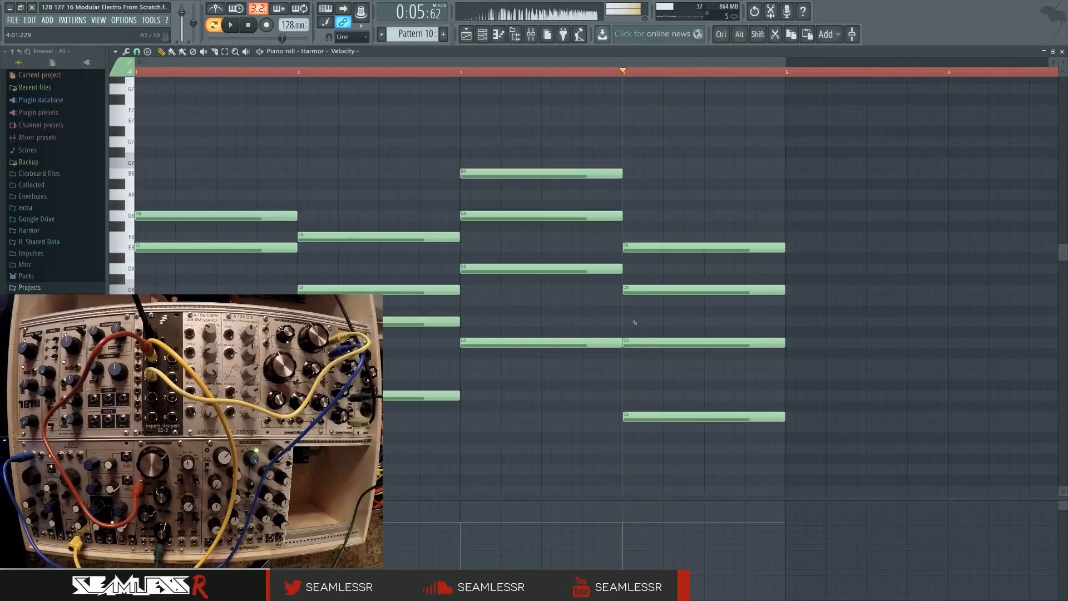
key("space")
Draw a fifth one-bar chord of A4, D5 and E5 at bar 5 and play it
left_click_drag(641, 337, 487, 312)
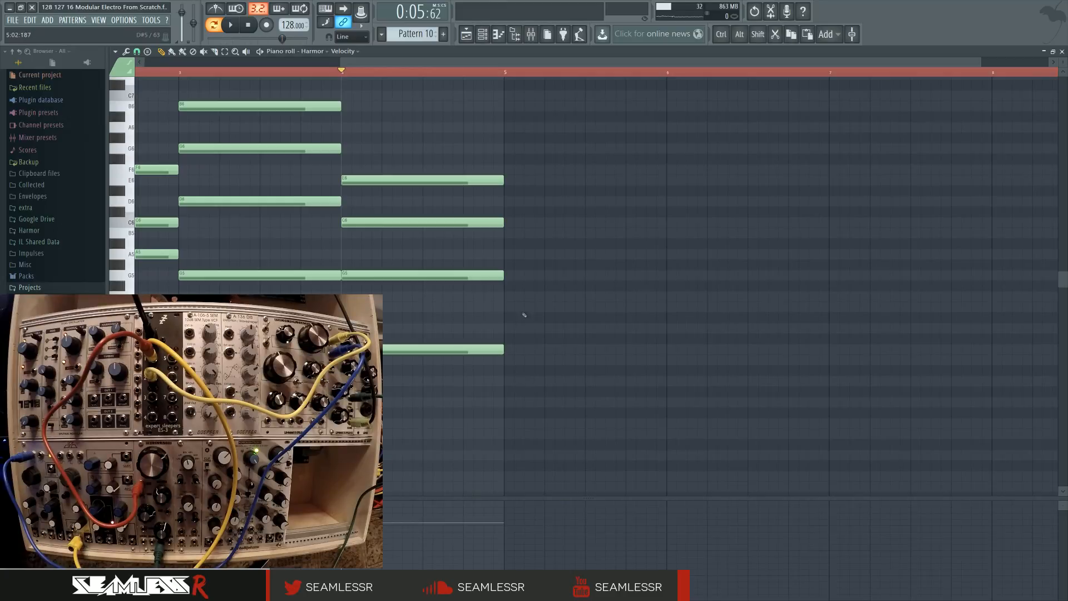
left_click(509, 381)
left_click(509, 328)
left_click(509, 307)
key("space")
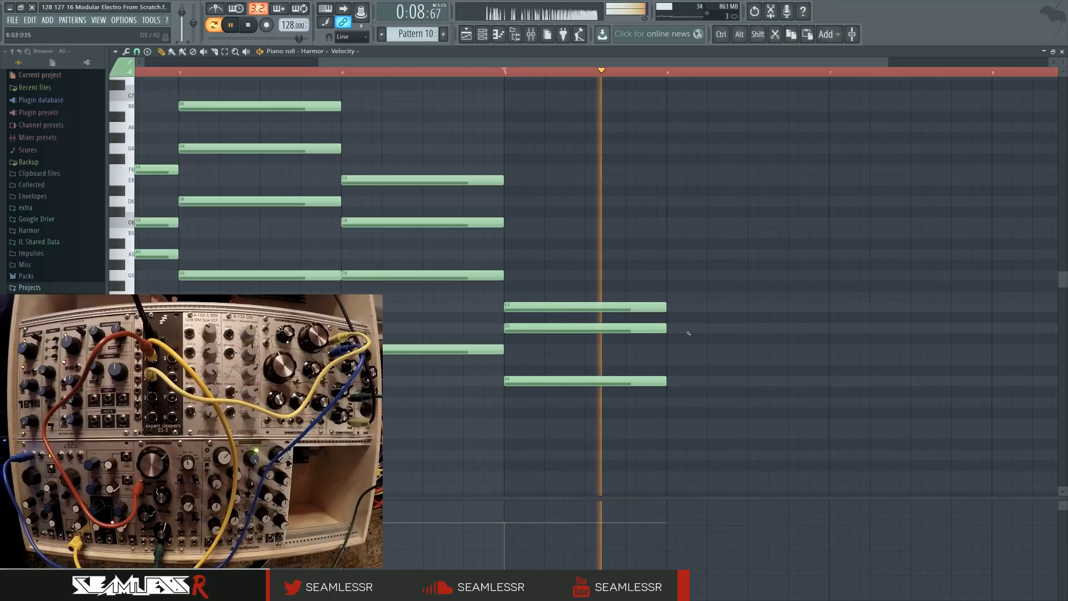
Remove E5 from the fifth chord, redraw its D5 and try a D#5 note while auditioning it repeatedly
right_click(548, 308)
key("space")
key("space")
right_click(518, 328)
left_click(508, 330)
key("space")
key("space")
key("space")
left_click(507, 320)
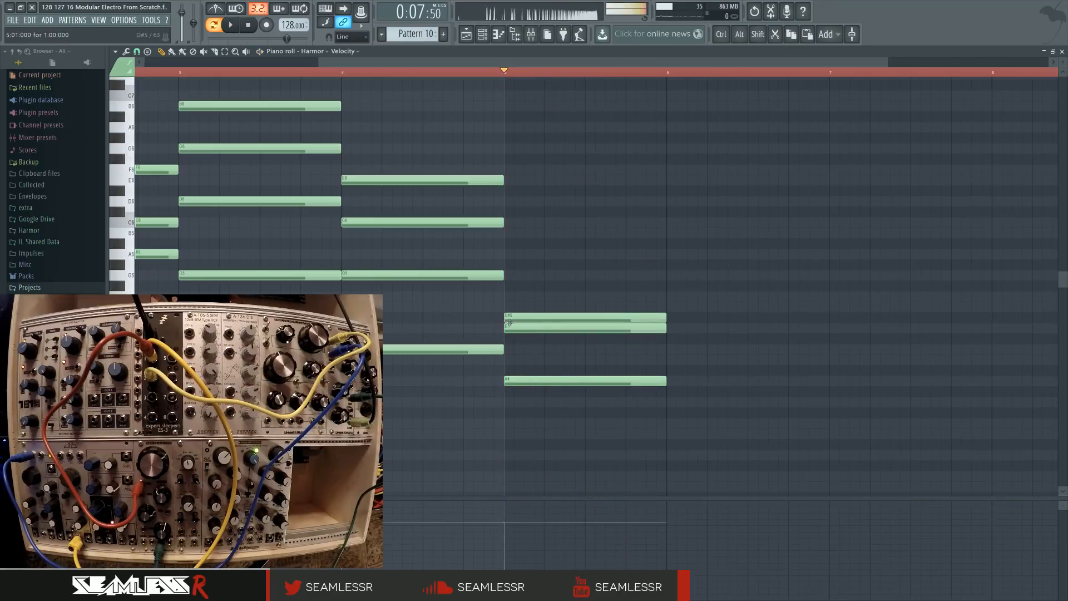
key("space")
Rework the fifth chord into A4, C#5 and E5, trying D5 along the way, and audition it
right_click(509, 328)
key("space")
right_click(507, 317)
left_click(507, 306)
left_click(508, 328)
key("space")
right_click(513, 329)
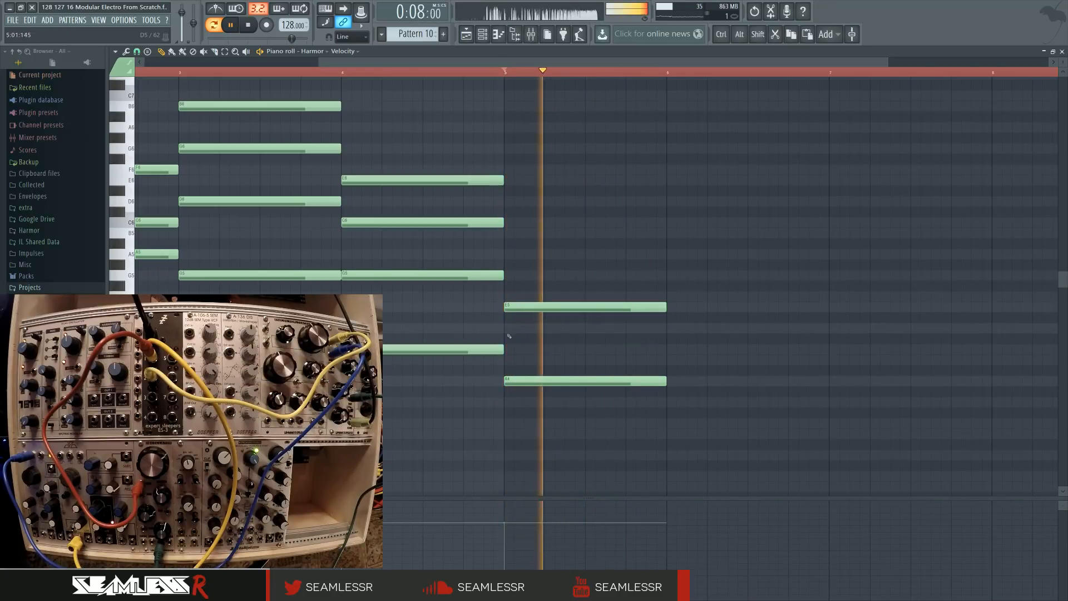
left_click(513, 338)
key("space")
key("space")
key("space")
Remove C#5 from the fifth chord and add A5, C#6 and E6 while auditioning it
left_click_drag(529, 351, 588, 354)
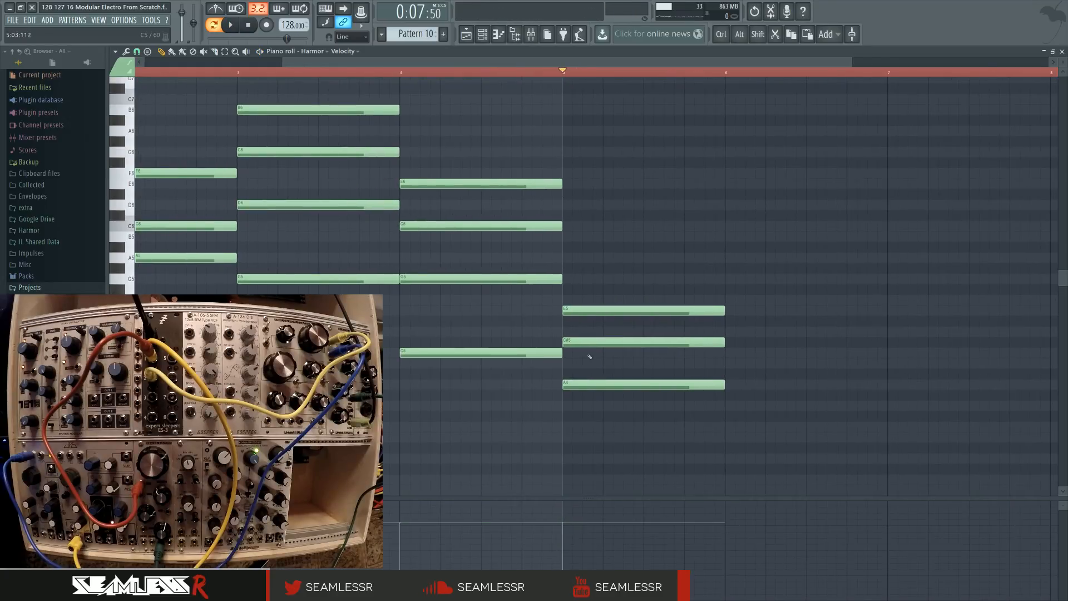
right_click(596, 344)
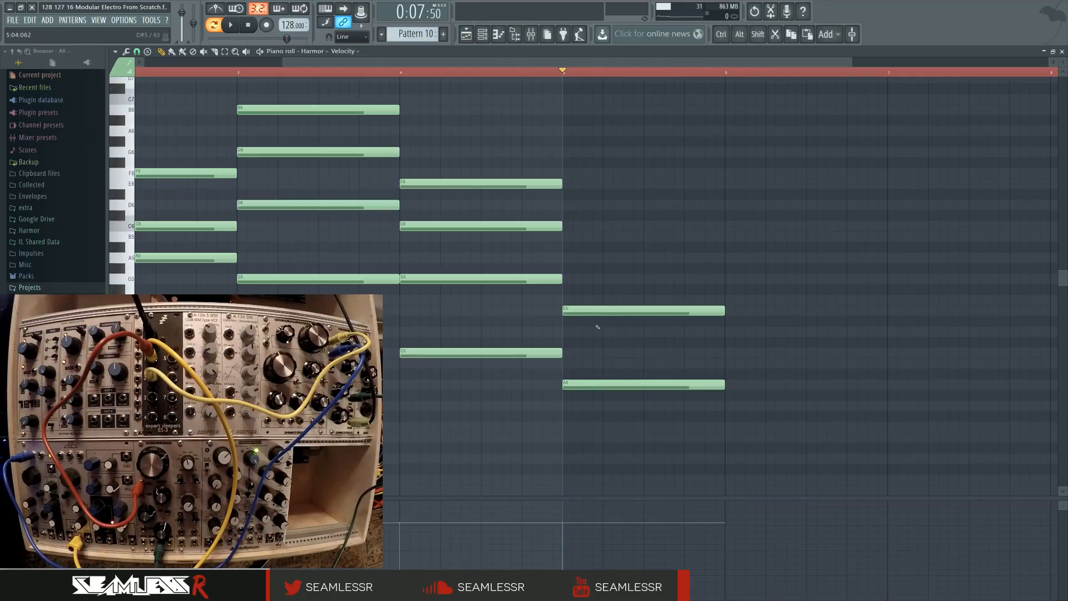
left_click(564, 259)
left_click(567, 185)
key("space")
left_click(584, 215)
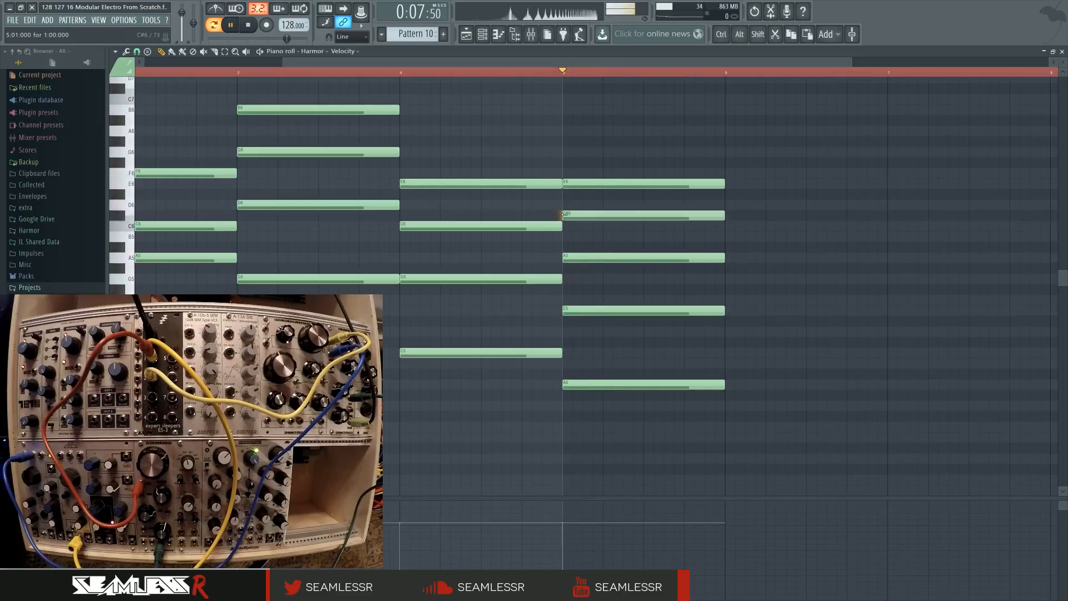
key("space")
Play the progression from the first bar through to the fifth chord
left_click_drag(520, 301, 743, 281)
key("space")
key("space")
left_click(250, 80)
key("space")
right_click(250, 80)
scroll(333, 217, "up", 2)
key("space")
key("space")
scroll(333, 216, "down", 1)
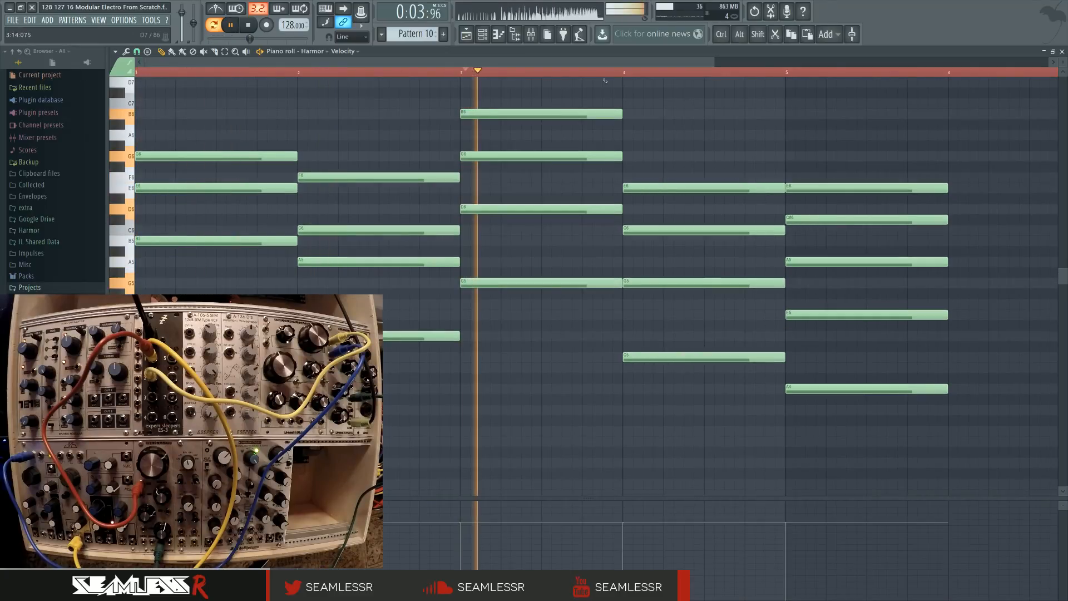
key("space")
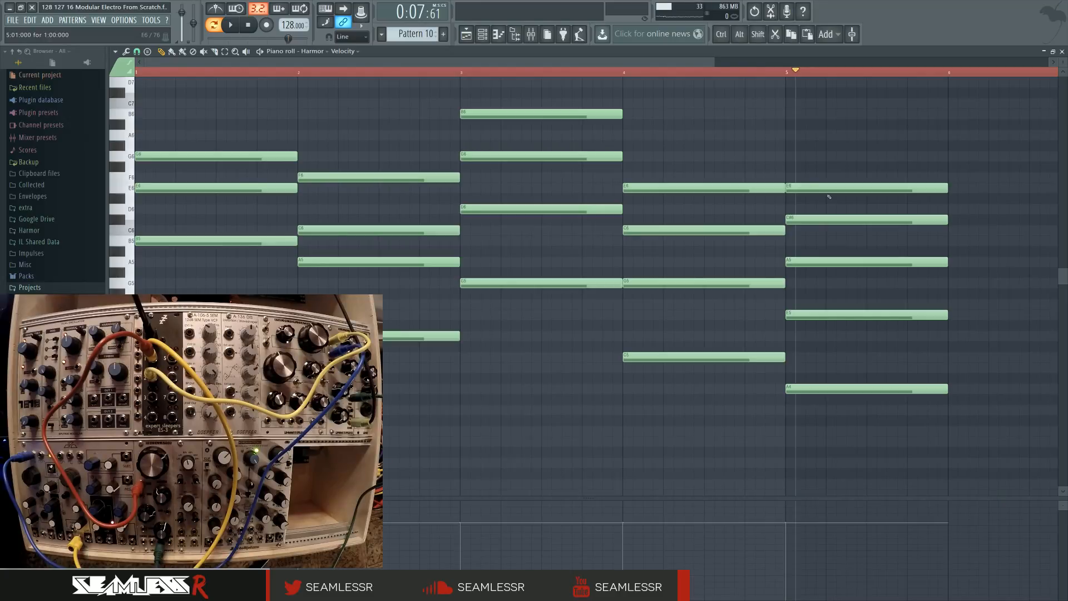
key("space")
Try C6 and D6 in place of the fifth chord's C#6 and delete the whole fifth chord
right_click(798, 223)
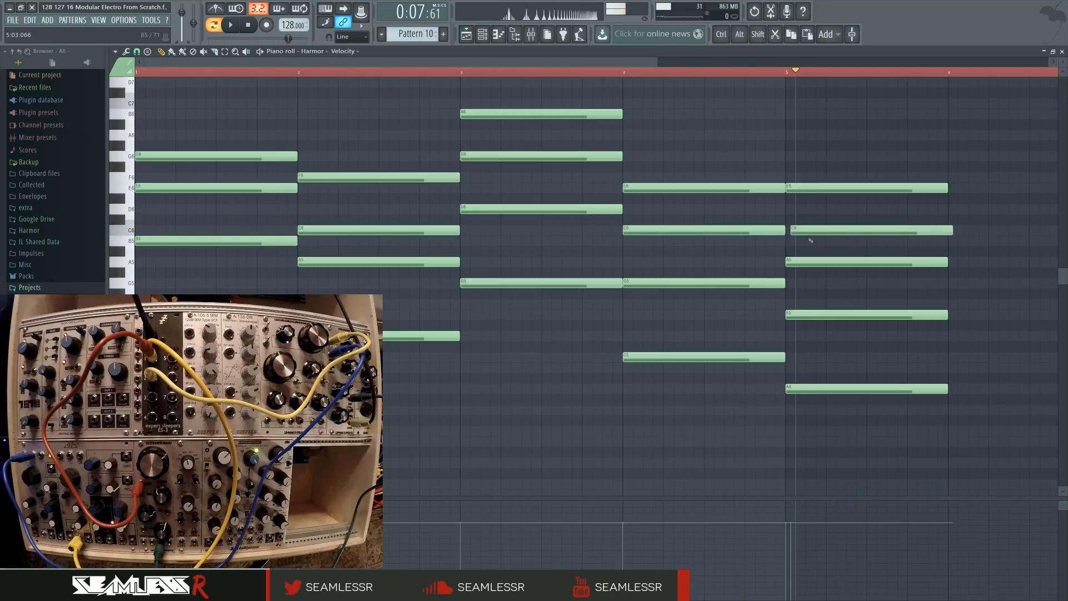
left_click(790, 210)
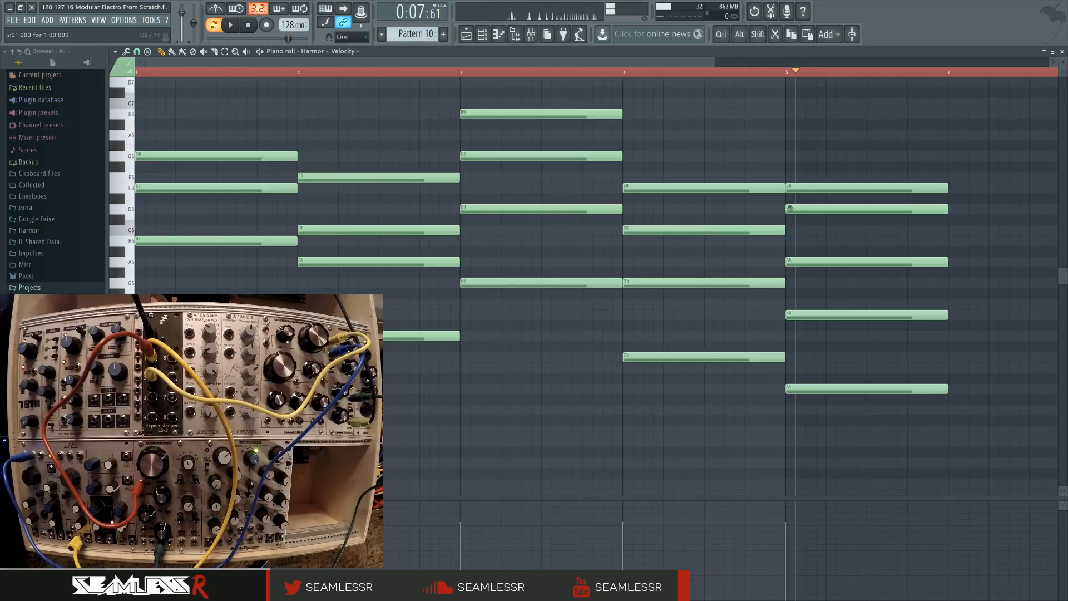
right_click(813, 188)
right_click(810, 262)
right_click(810, 315)
right_click(809, 389)
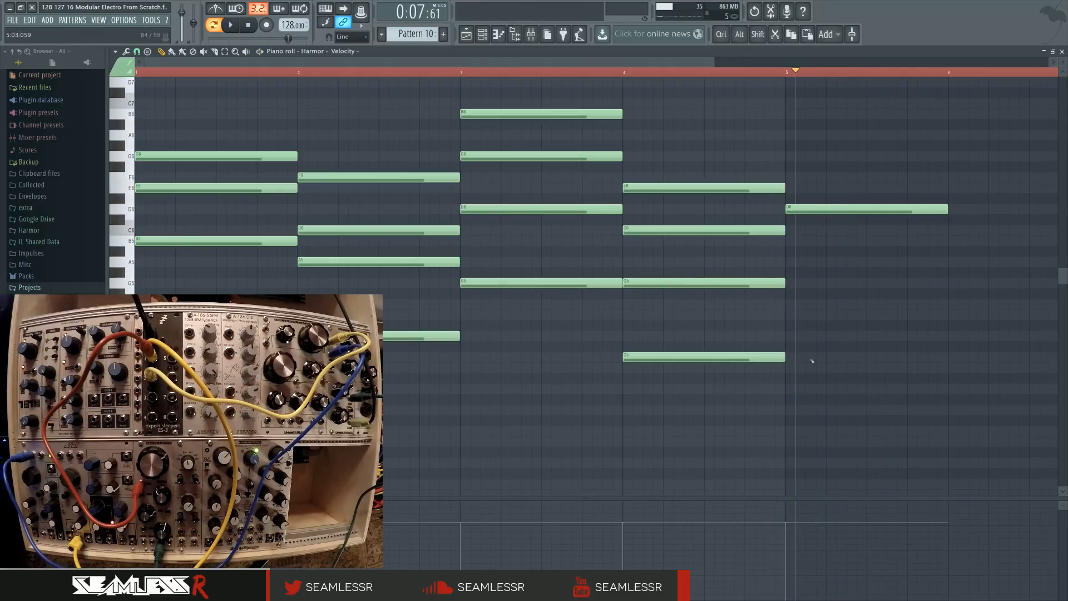
right_click(818, 210)
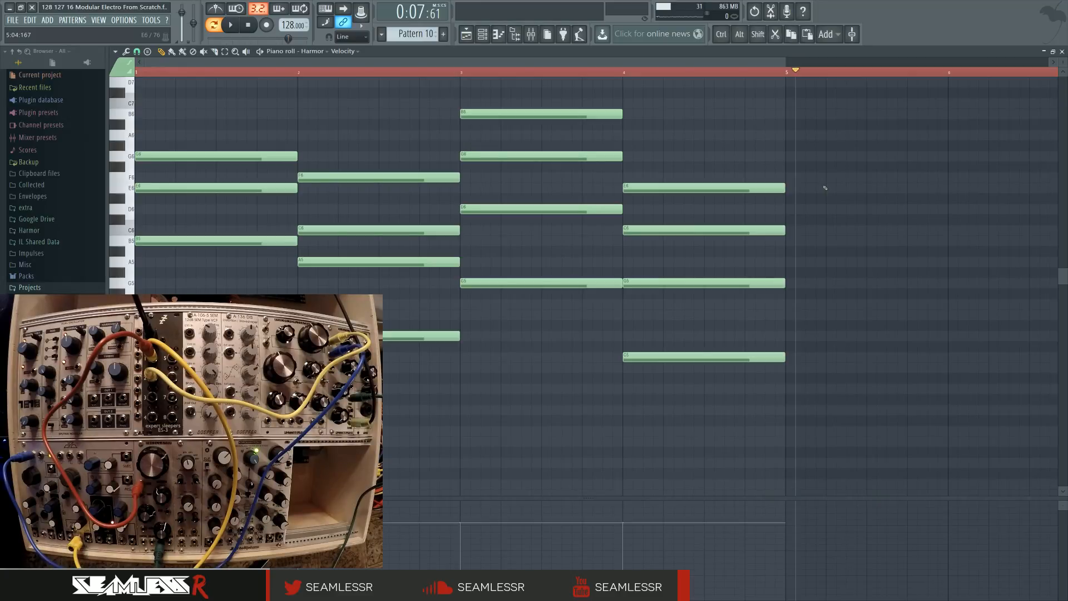
Try an A5 note and an F5, B5 and F6 chord at bar 5 and delete all of them
left_click(807, 262)
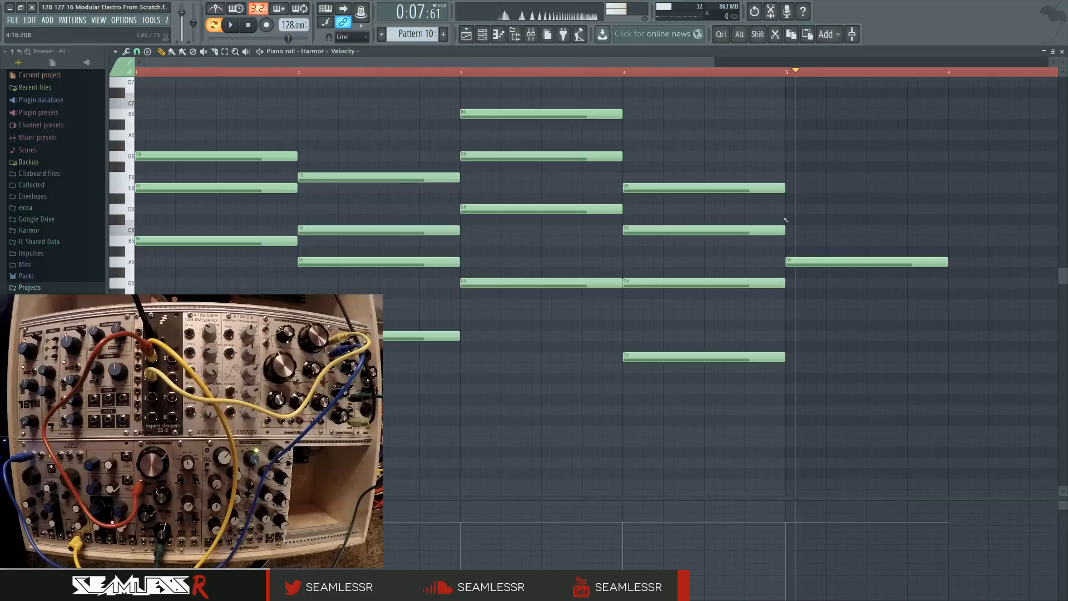
right_click(818, 263)
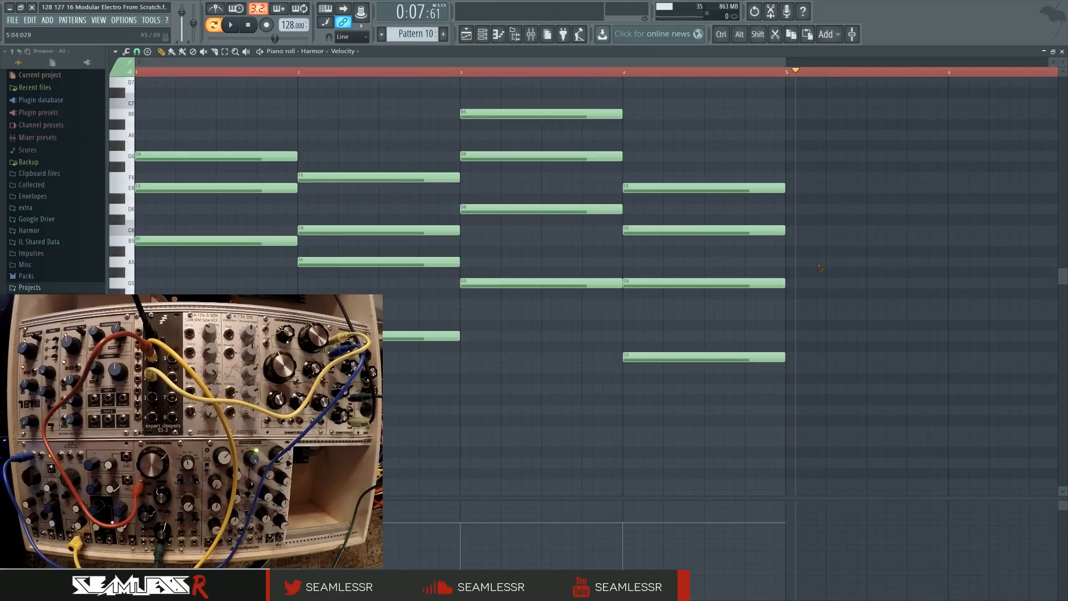
left_click(801, 305)
left_click(807, 240)
left_click(809, 178)
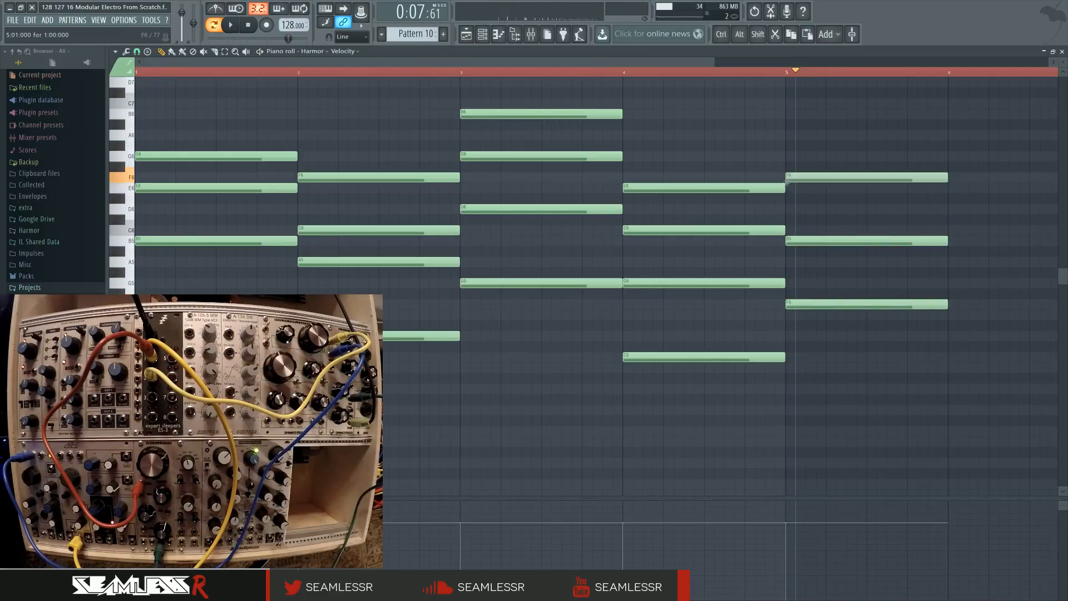
right_click(829, 173)
right_click(860, 305)
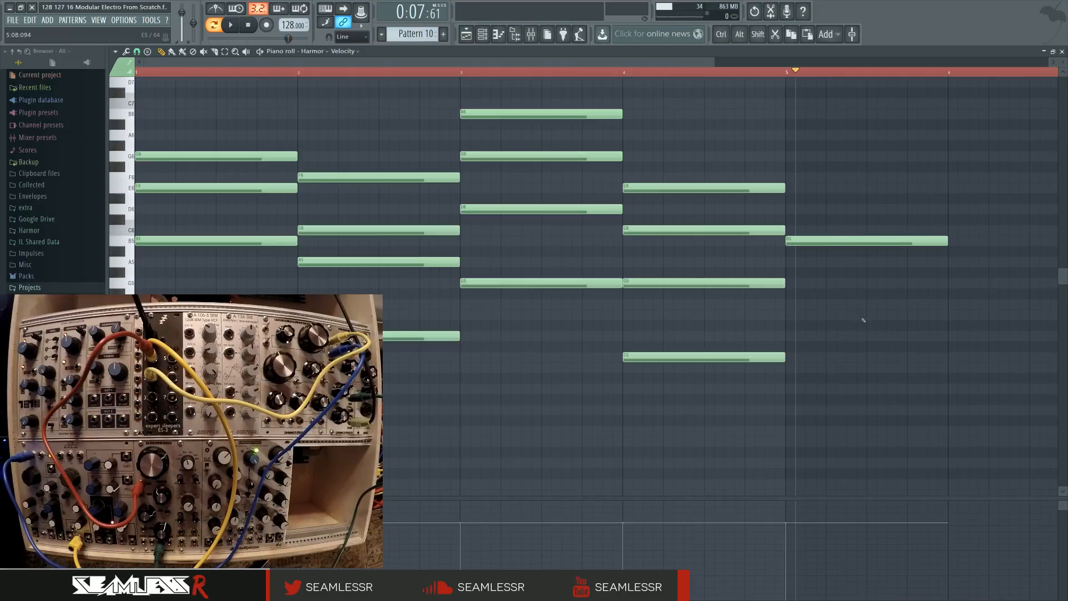
scroll(868, 281, "up", 2)
scroll(919, 278, "down", 2)
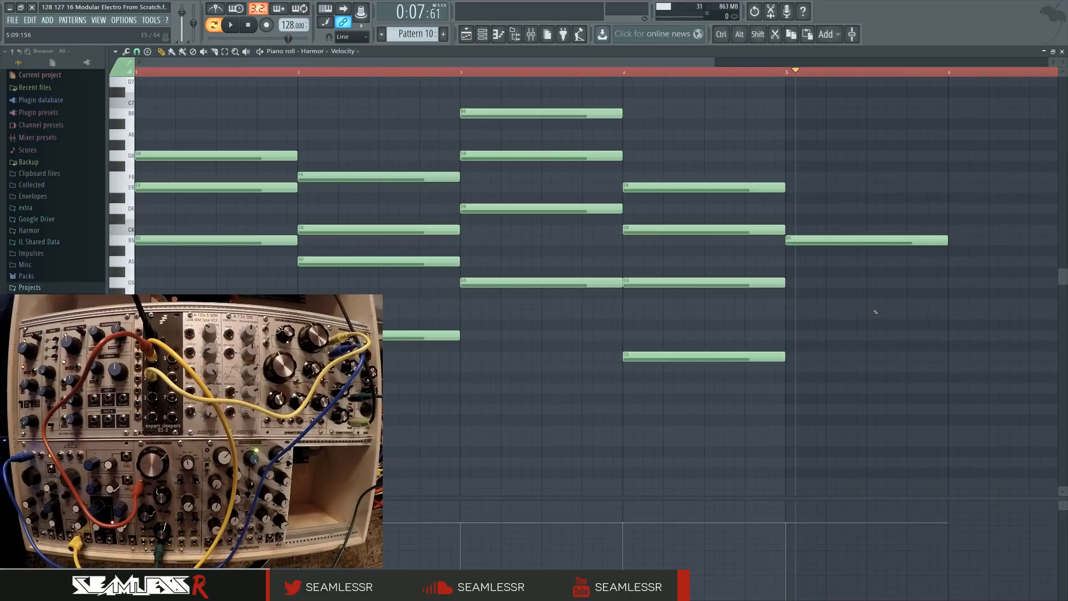
right_click(860, 245)
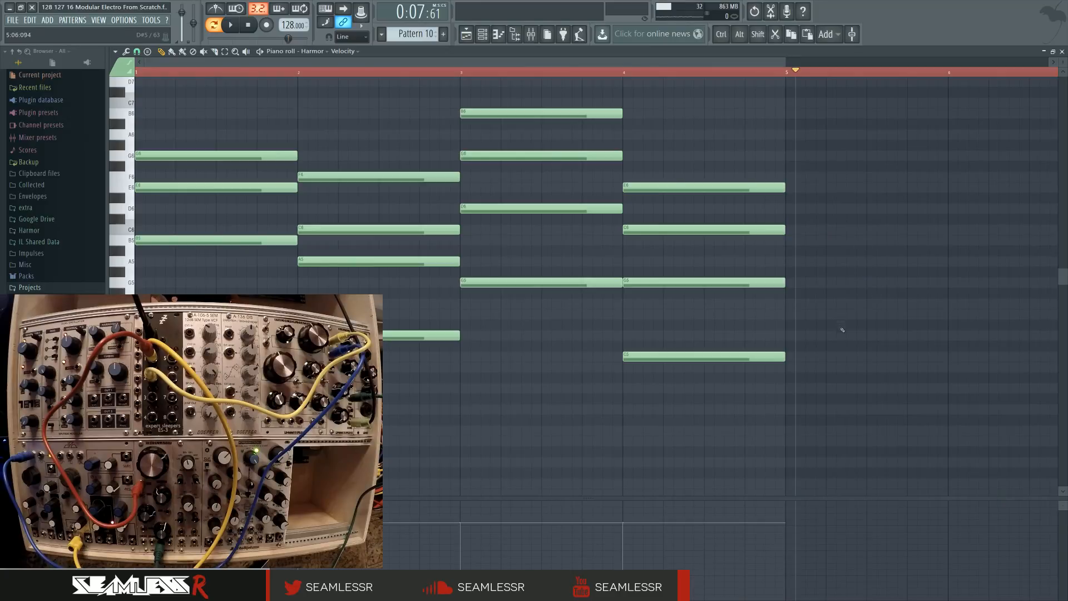
Audition the four-chord progression from different starting points, from bar 4 back to the first chord
scroll(844, 387, "down", 3)
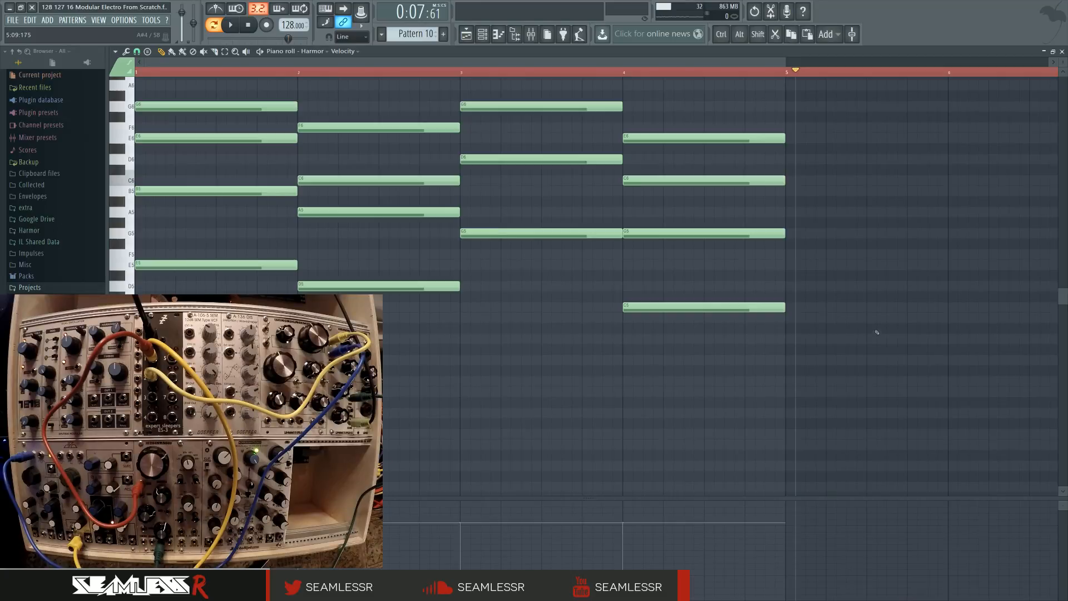
scroll(879, 335, "up", 3)
scroll(861, 321, "up", 2)
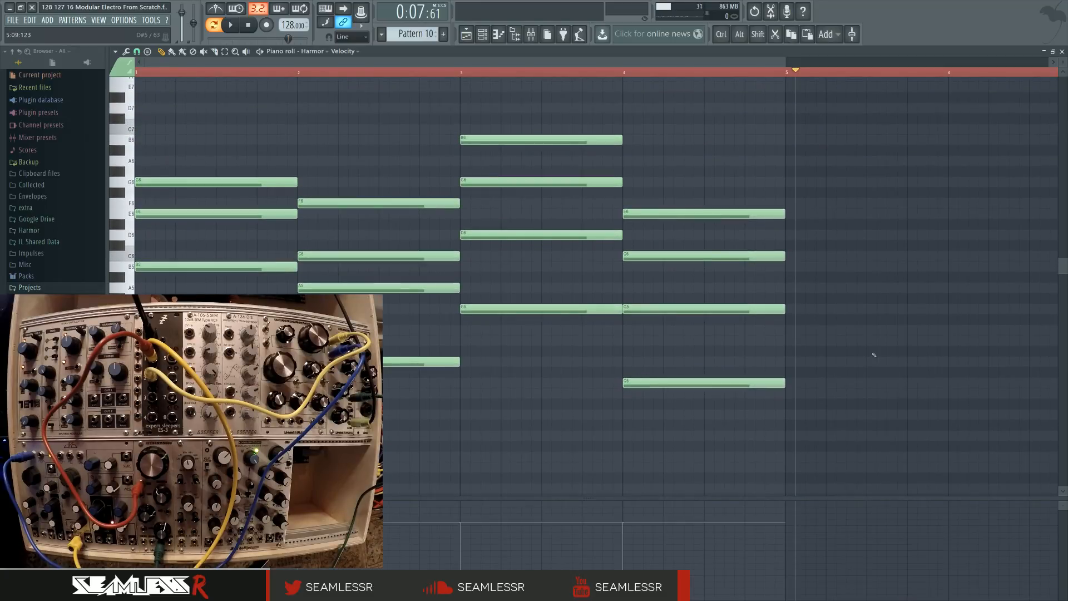
left_click(630, 71)
key("space")
key("space")
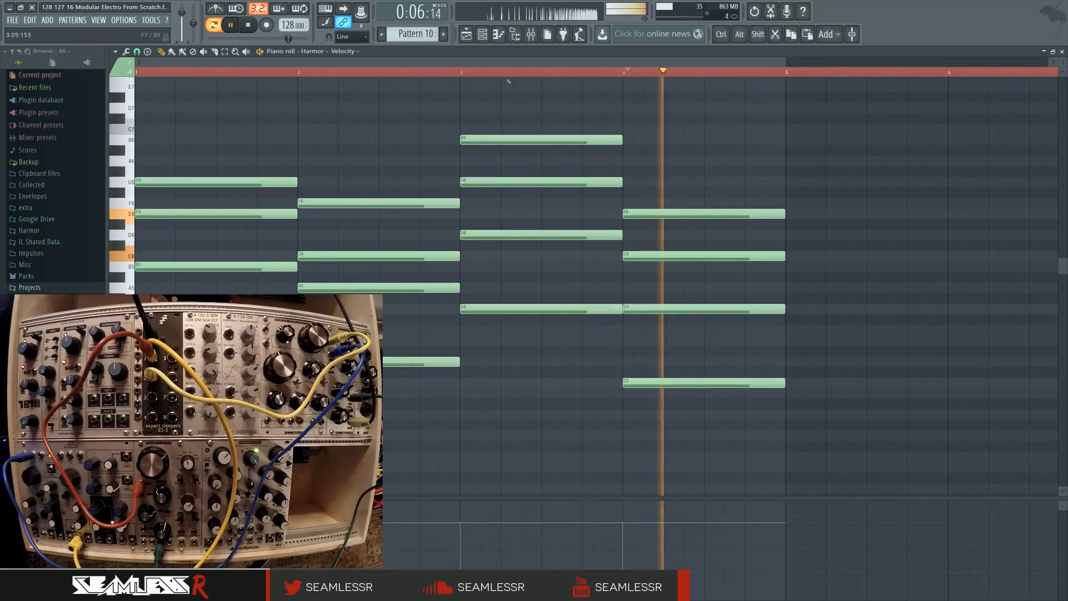
left_click(507, 81)
left_click(498, 72)
key("ctrl+z")
left_click(352, 72)
left_click(252, 72)
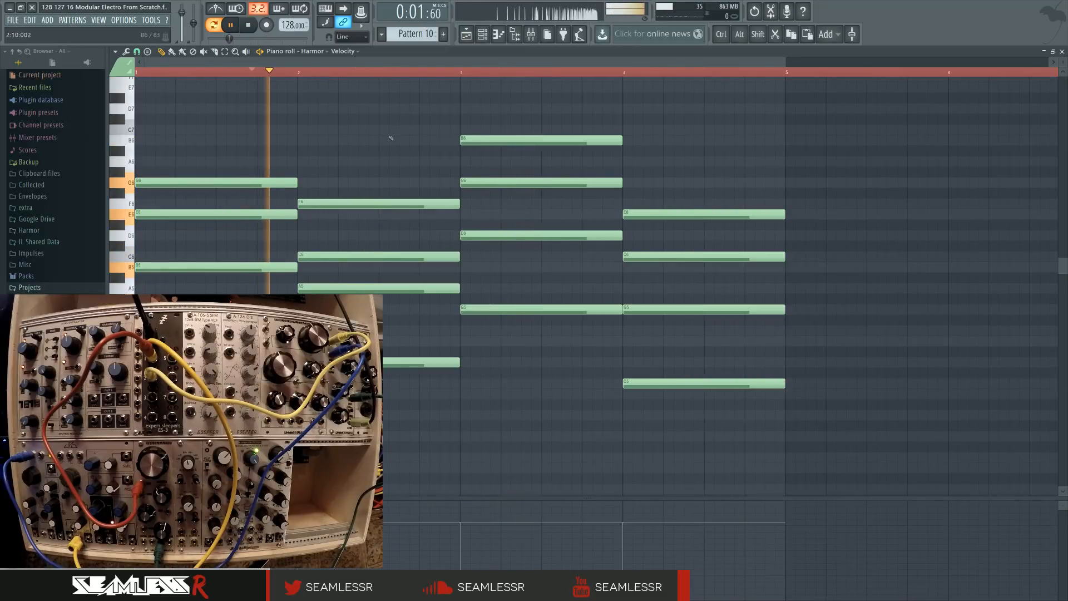
key("space")
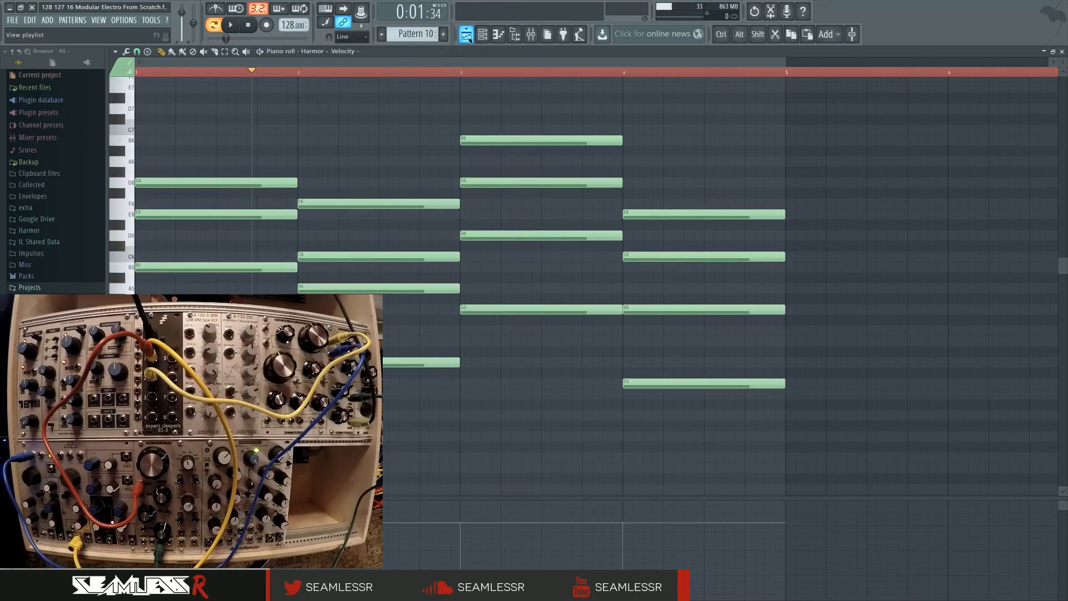
Open the playlist and play the existing arrangement from about bar 100
left_click(469, 38)
key("space")
left_click(526, 73)
left_click(562, 72)
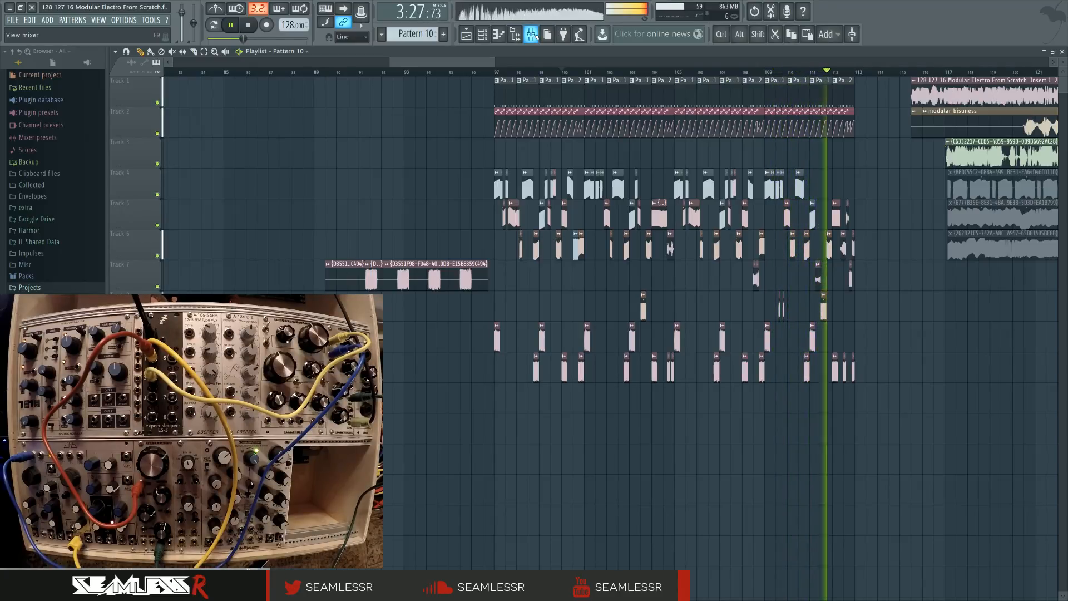
key("space")
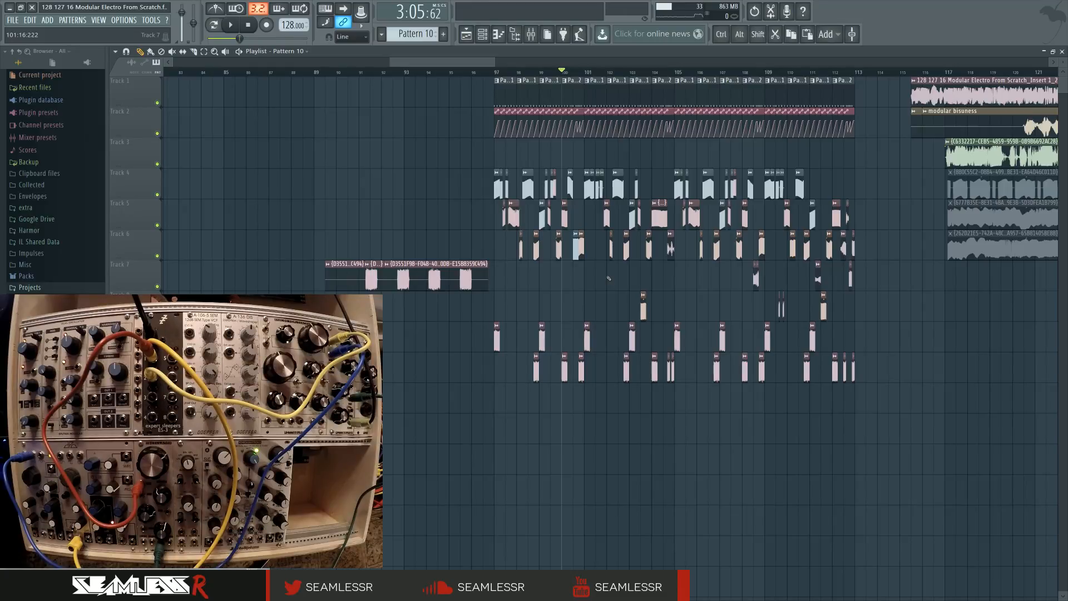
Reopen the Harmor channel's piano roll for Pattern 10 from the channel rack
left_click(483, 35)
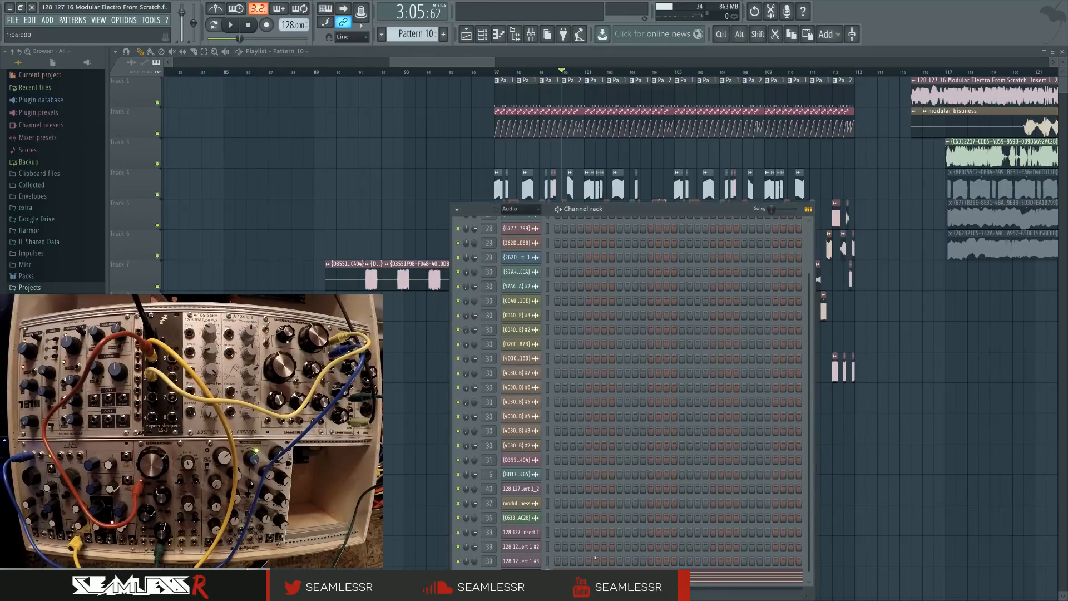
left_click(615, 575)
scroll(139, 61, "down", 4)
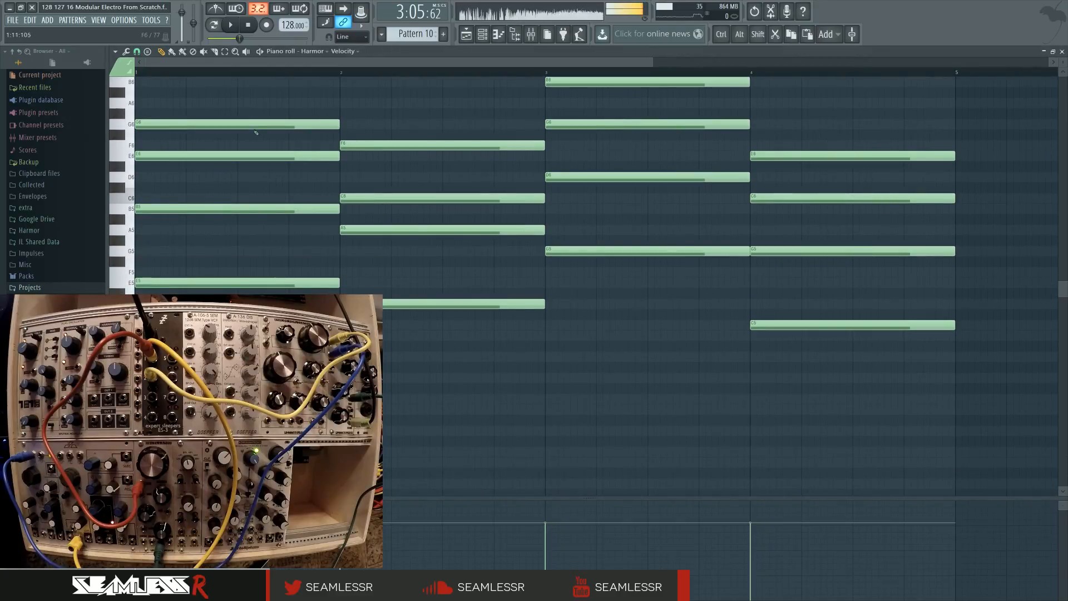
Delete the A5, C6 and F6 notes of the bar 2 chord and add a one-bar D6 note there
key("space")
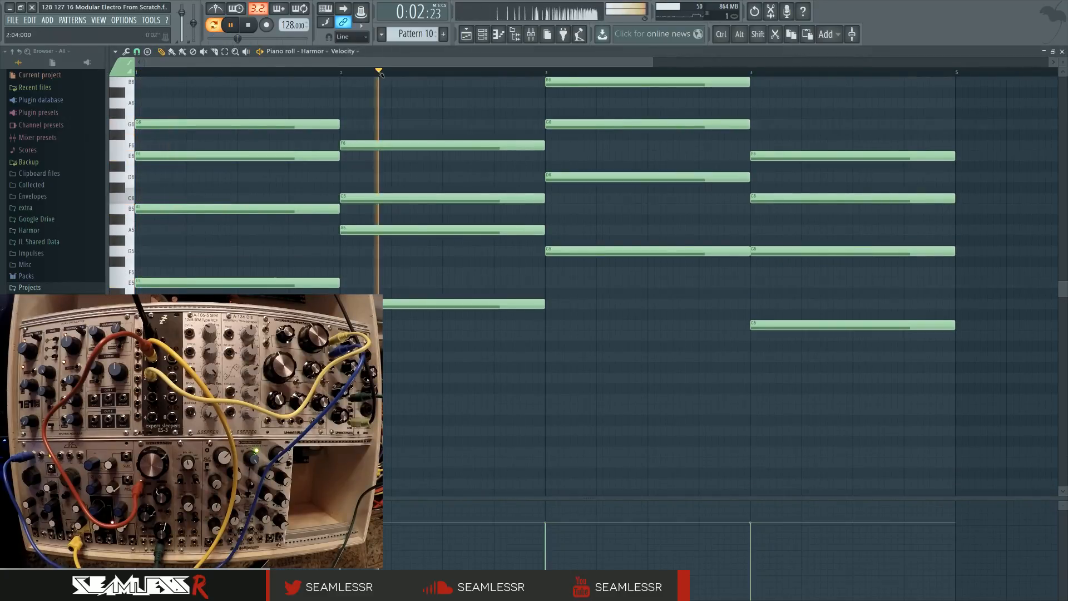
scroll(441, 238, "down", 1)
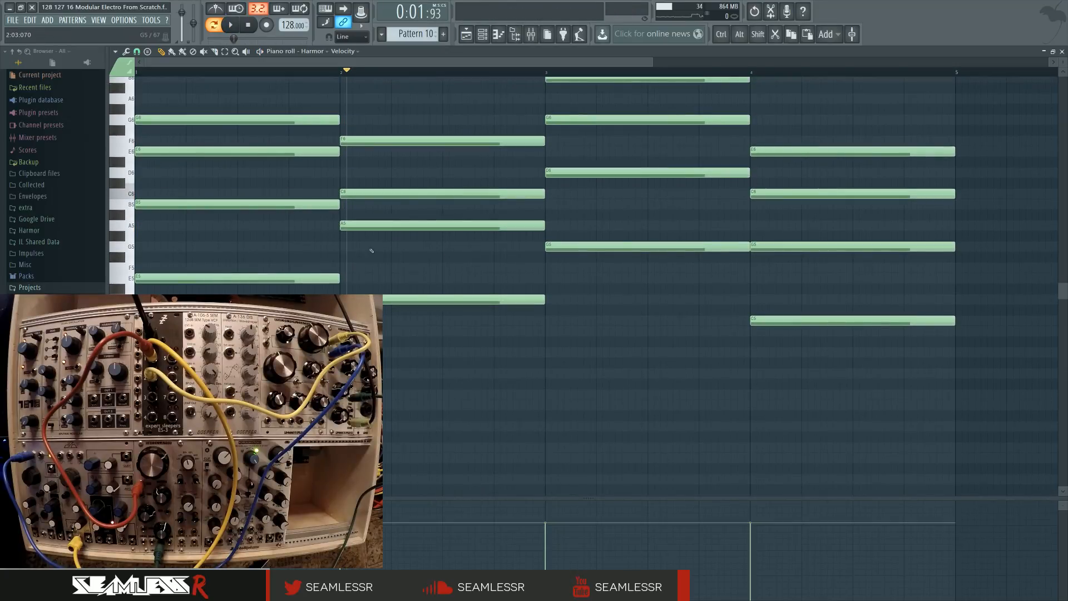
scroll(372, 251, "down", 1)
scroll(387, 240, "up", 2)
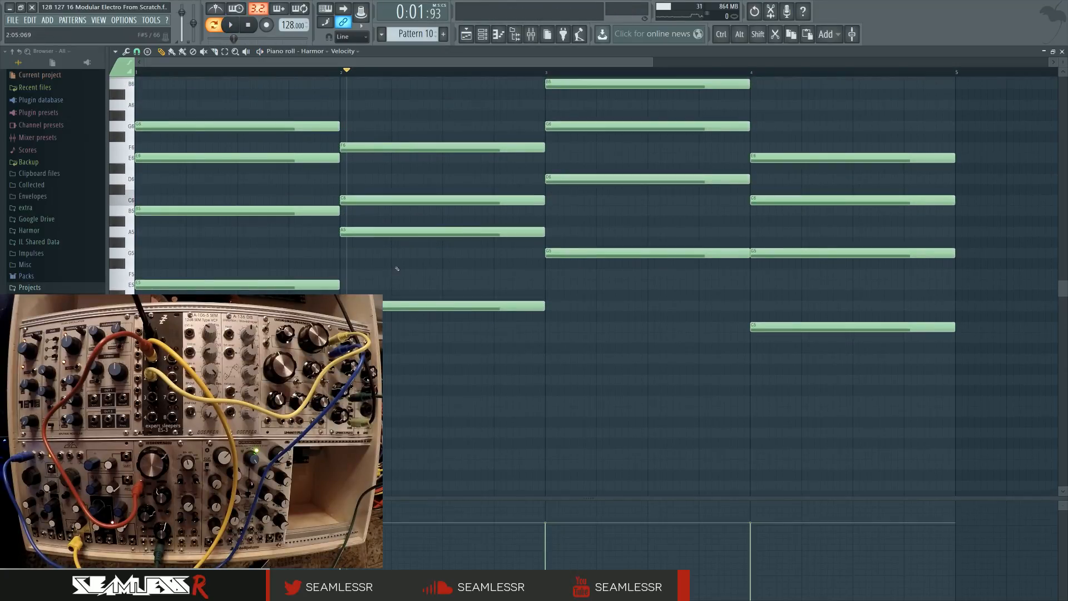
right_click(399, 232)
right_click(395, 201)
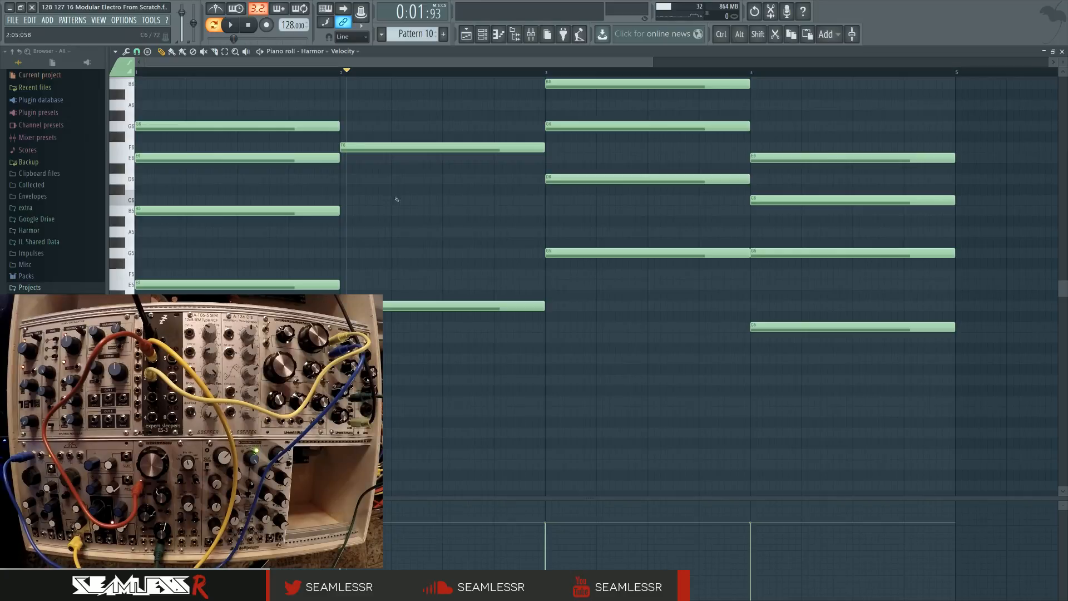
right_click(373, 147)
left_click(362, 179)
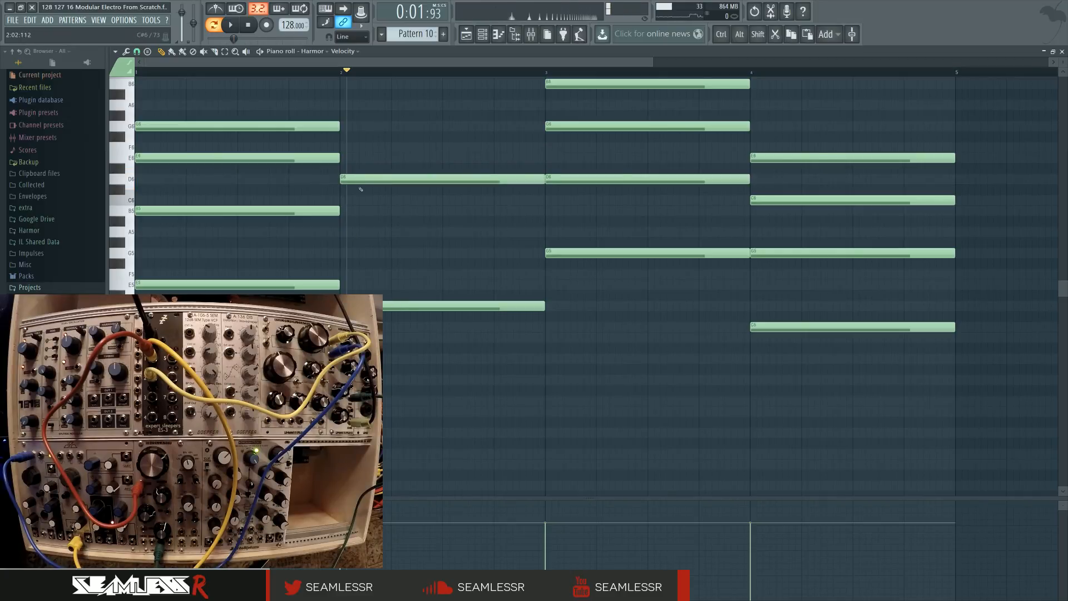
Add one-bar F#6 and A5 notes to the bar 2 chord and audition it
left_click(344, 136)
key("space")
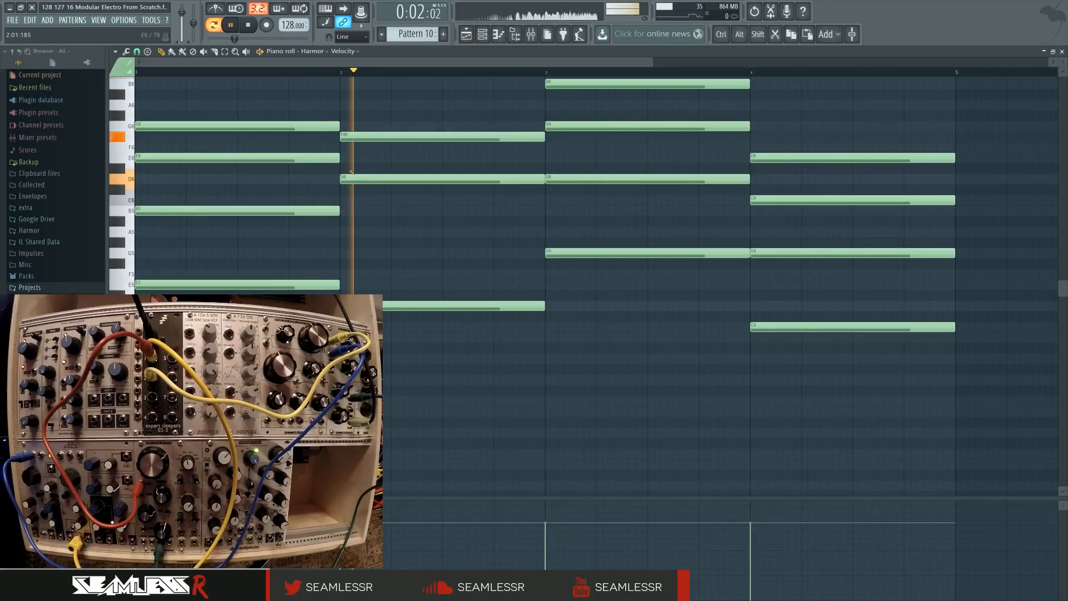
key("space")
left_click(345, 232)
key("space")
key("space")
Audition the chords from the start of bar 3 and from the start of bar 4
left_click(551, 74)
key("space")
key("space")
left_click(770, 73)
key("space")
key("space")
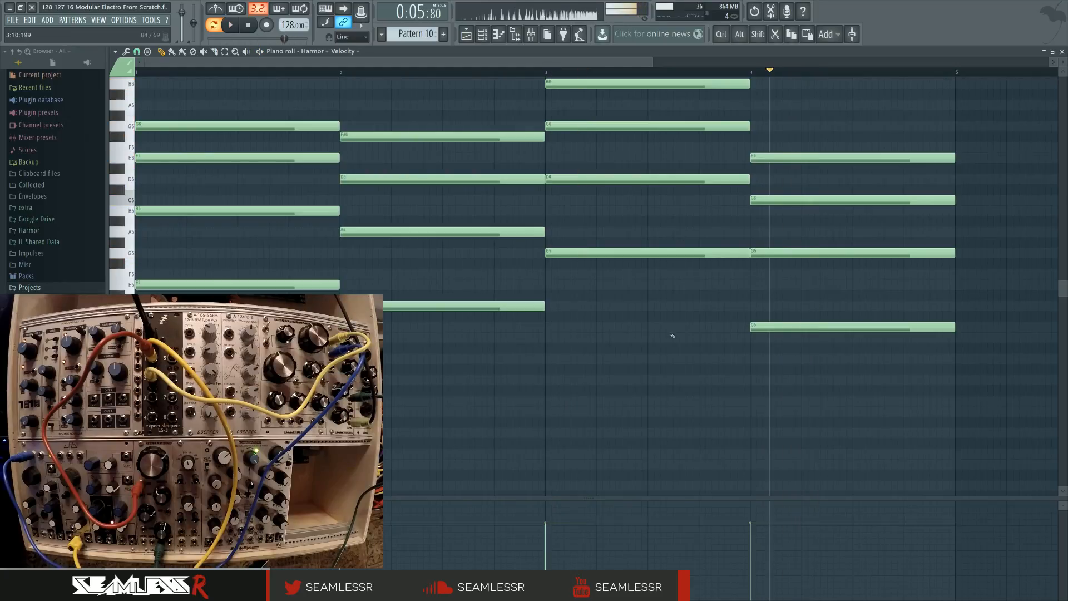
Transpose the whole bar 4 chord down one semitone to B4, F#5, B5 and D#6 and audition it
scroll(608, 323, "up", 3)
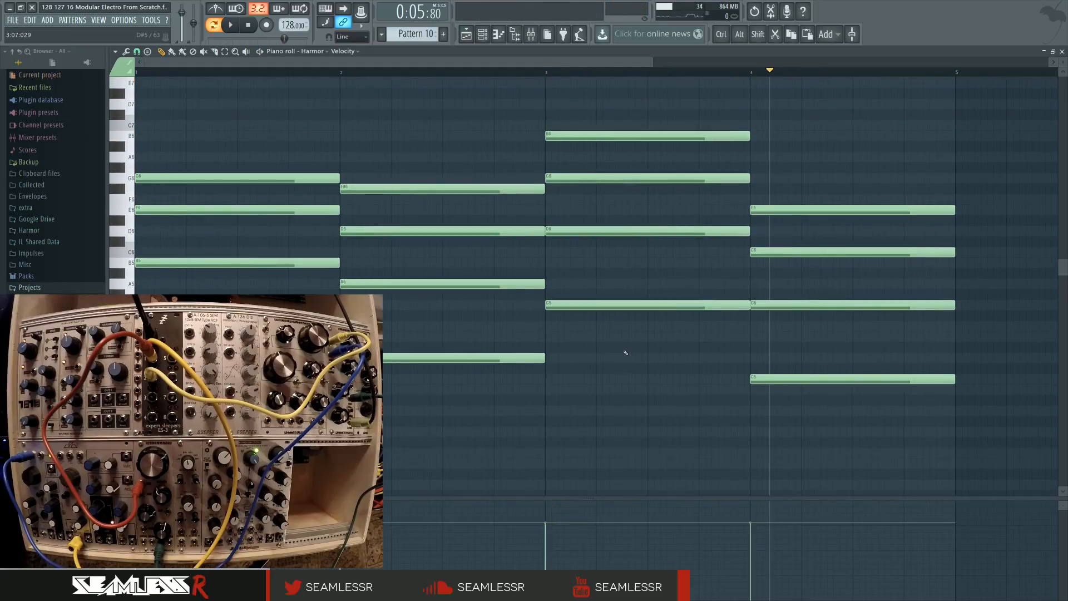
left_click_drag(844, 152, 768, 392)
key("space")
key("space")
key("space")
key("space")
key("space")
key("space")
key("space")
key("space")
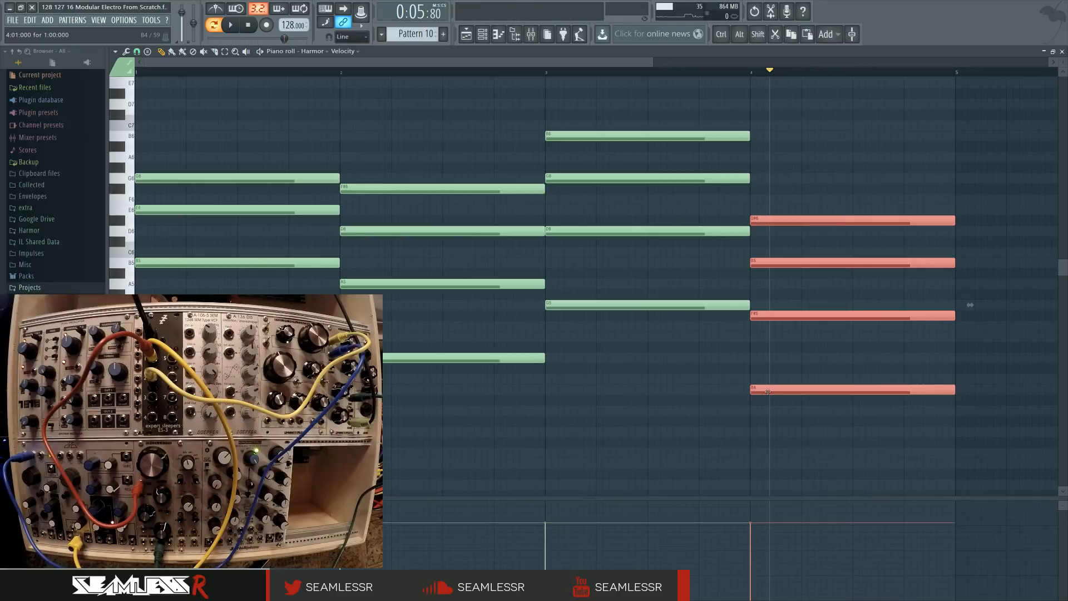
Play the revised progression from different starting points around bars 4 and 2, and deselect the bar 4 chord
key("space")
left_click(757, 71)
key("space")
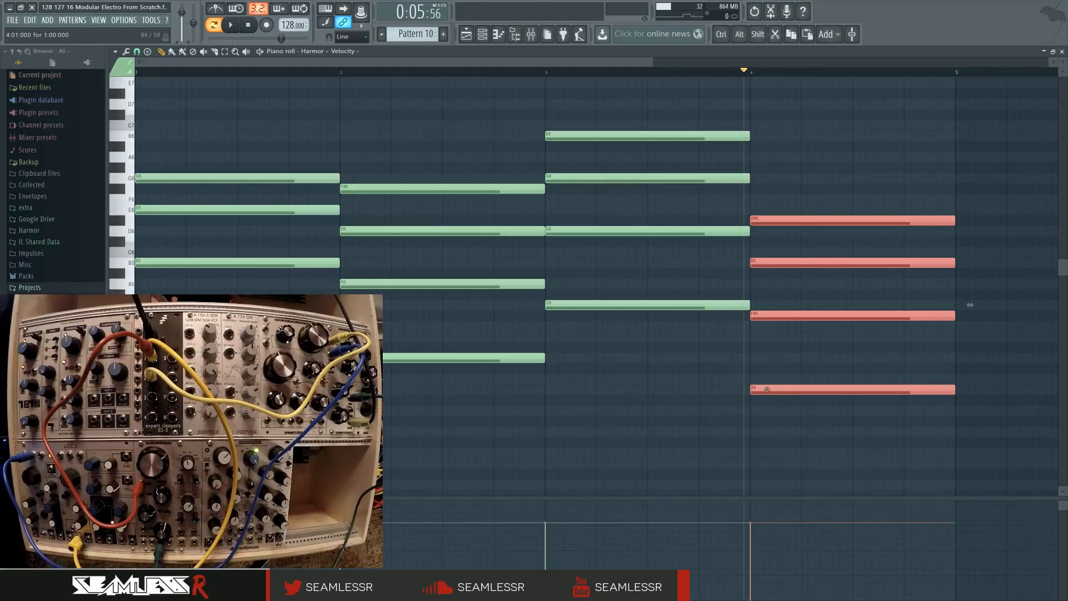
key("space")
left_click(351, 72)
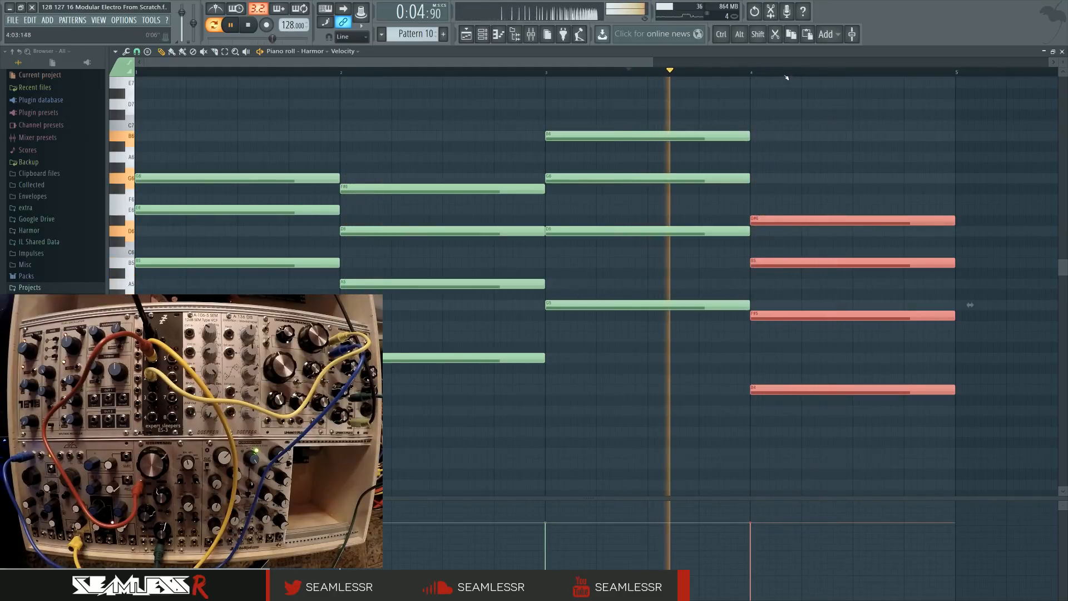
key("space")
key("ctrl+d")
scroll(439, 125, "down", 2)
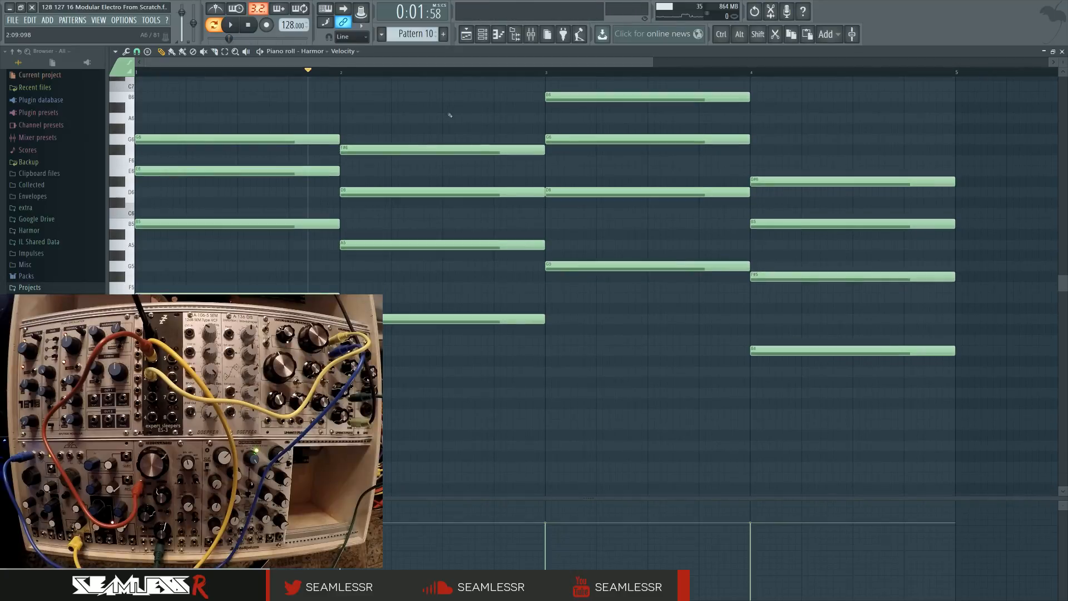
scroll(450, 115, "down", 1, "ctrl")
scroll(447, 125, "down", 3, "ctrl")
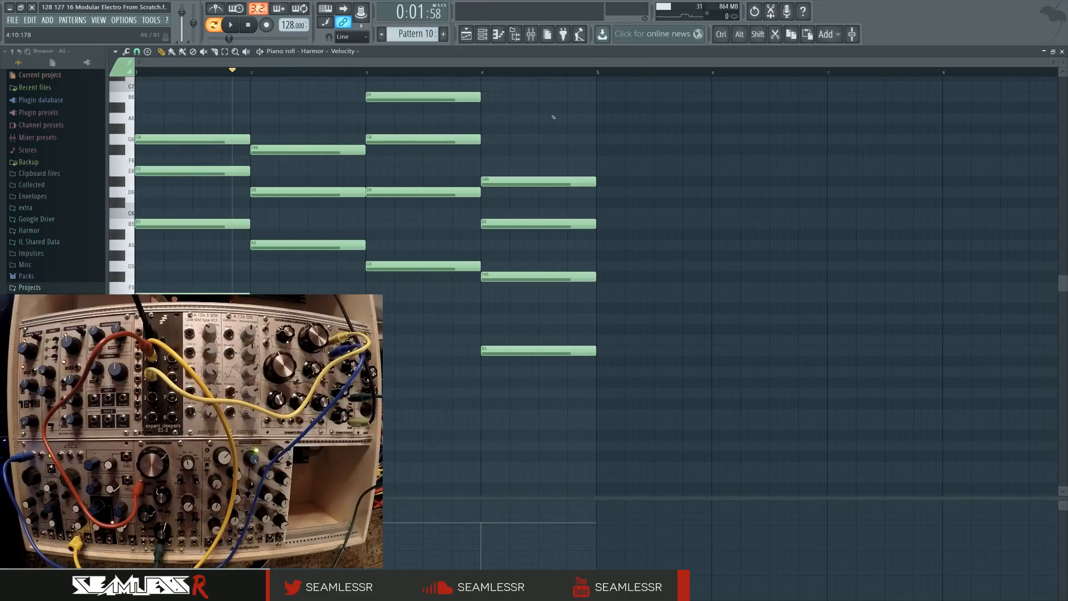
Open the MIDI Out channel's piano roll for Pattern 11 from the channel rack
left_click(483, 35)
scroll(603, 446, "up", 3)
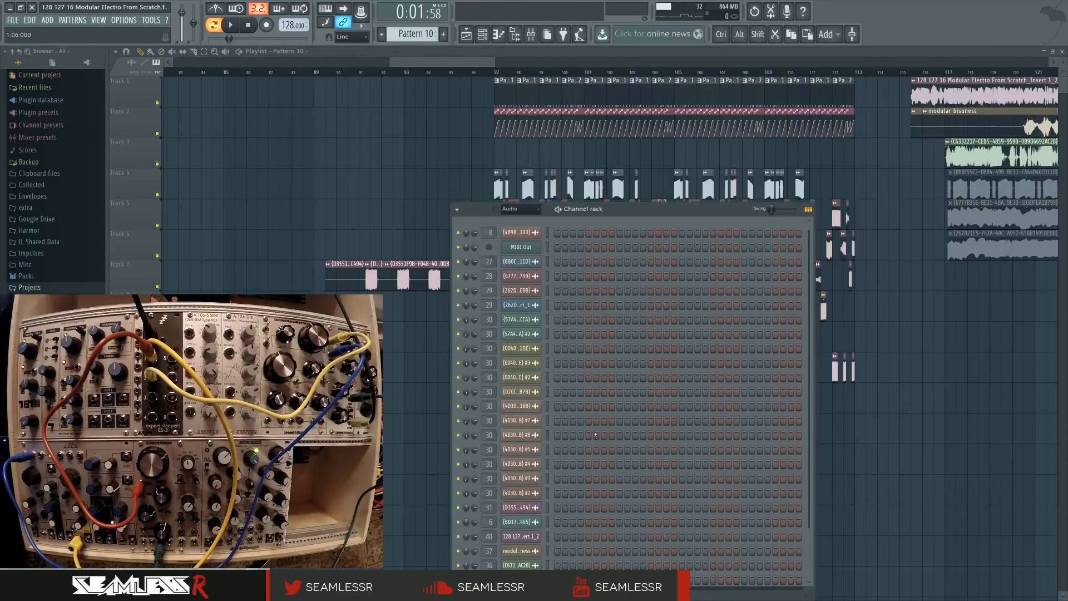
scroll(412, 33, "up", 1)
right_click(536, 246)
left_click(562, 247)
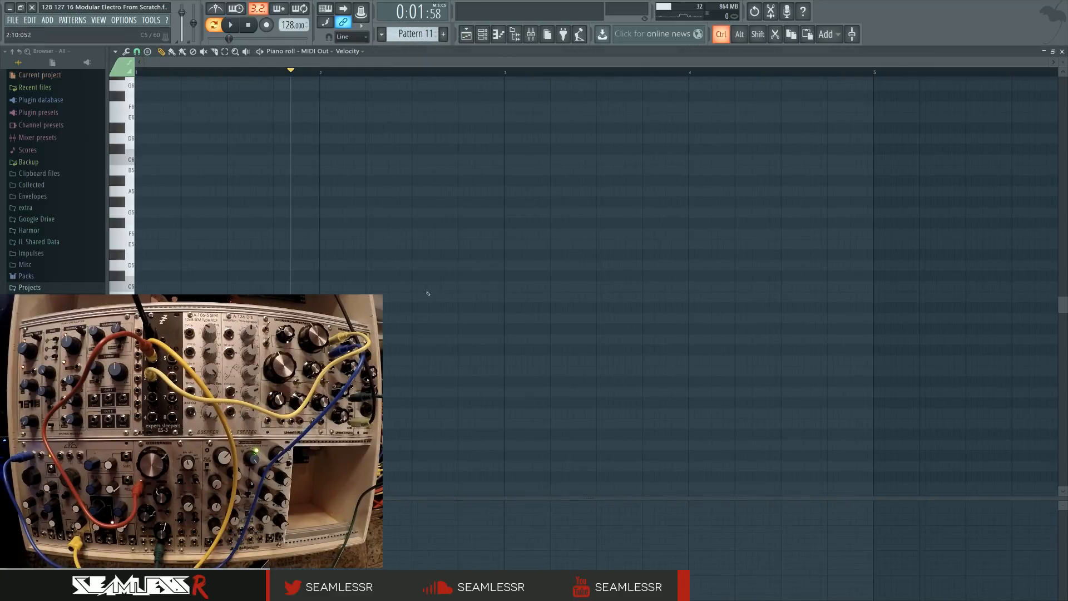
Add a one-bar C4 note at the start of bar 1 in the MIDI Out piano roll
left_click_drag(128, 242, 124, 210)
scroll(146, 237, "down", 3)
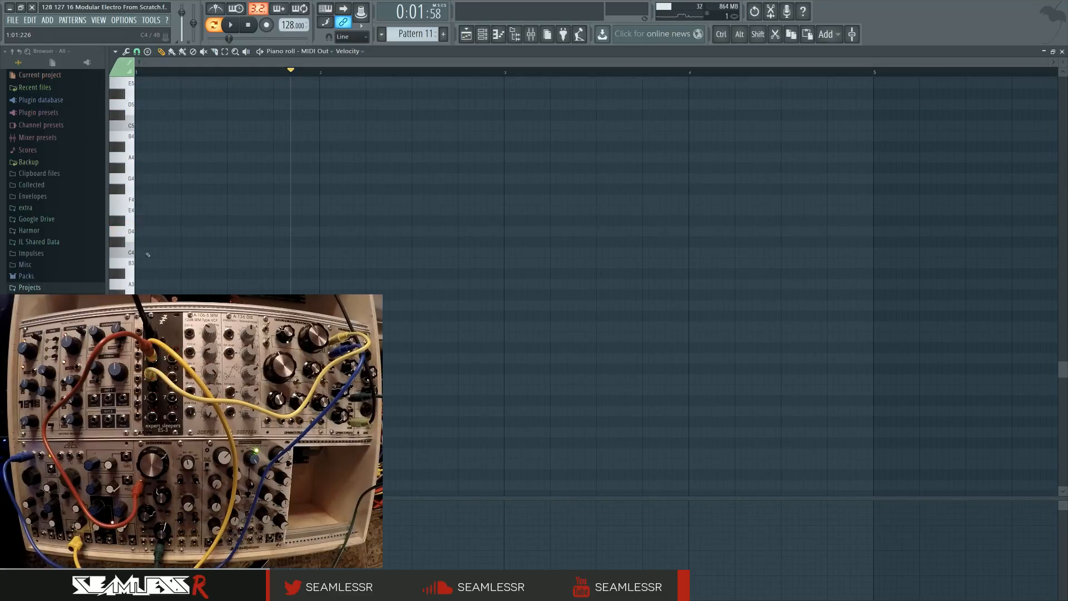
left_click(148, 255)
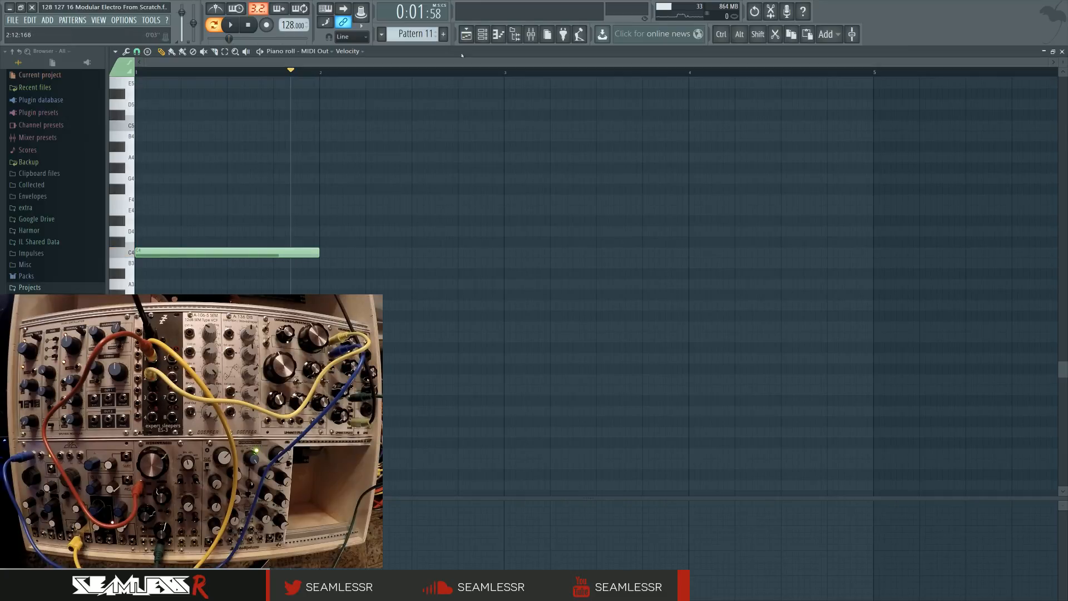
Open the Patcher on mixer Insert 2 and bring up its SW Voice Controller
key("F6")
key("F9")
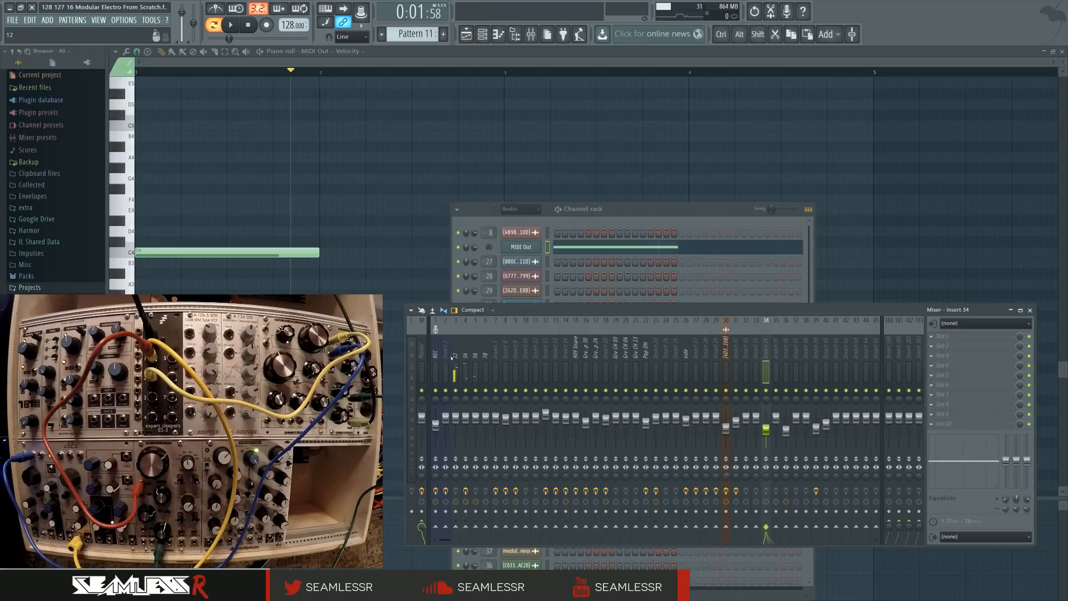
left_click(973, 337)
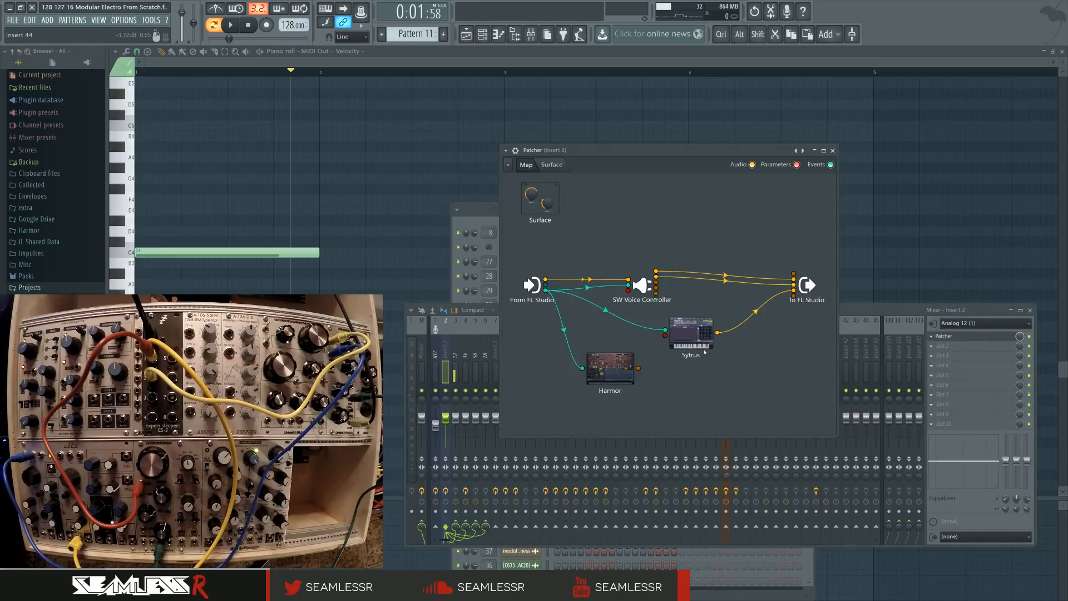
left_click(642, 285)
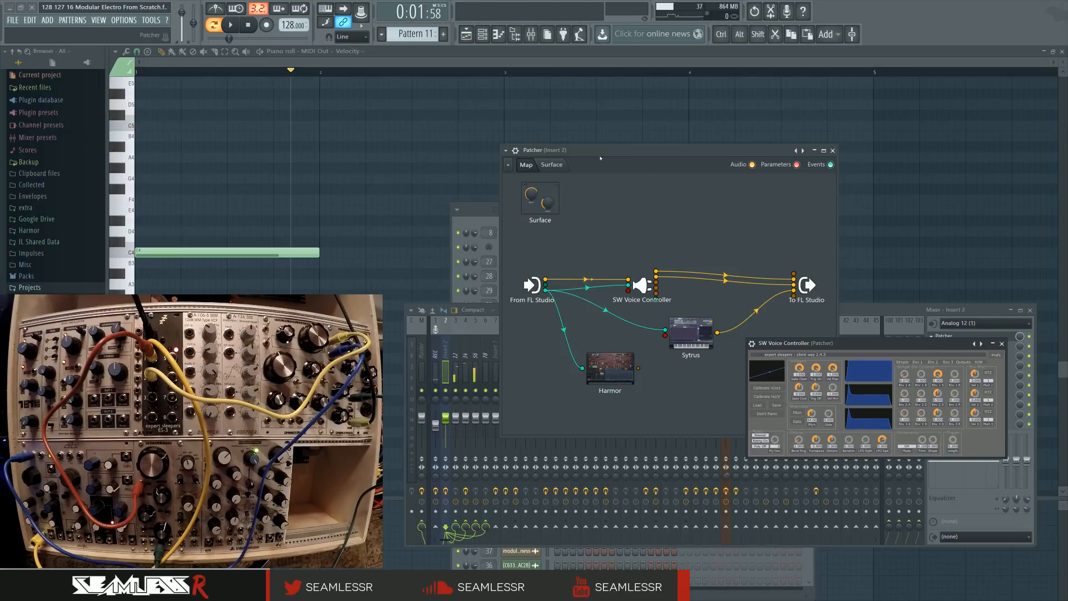
Audition the C4 note through the modular and move it up to E5
left_click(397, 205)
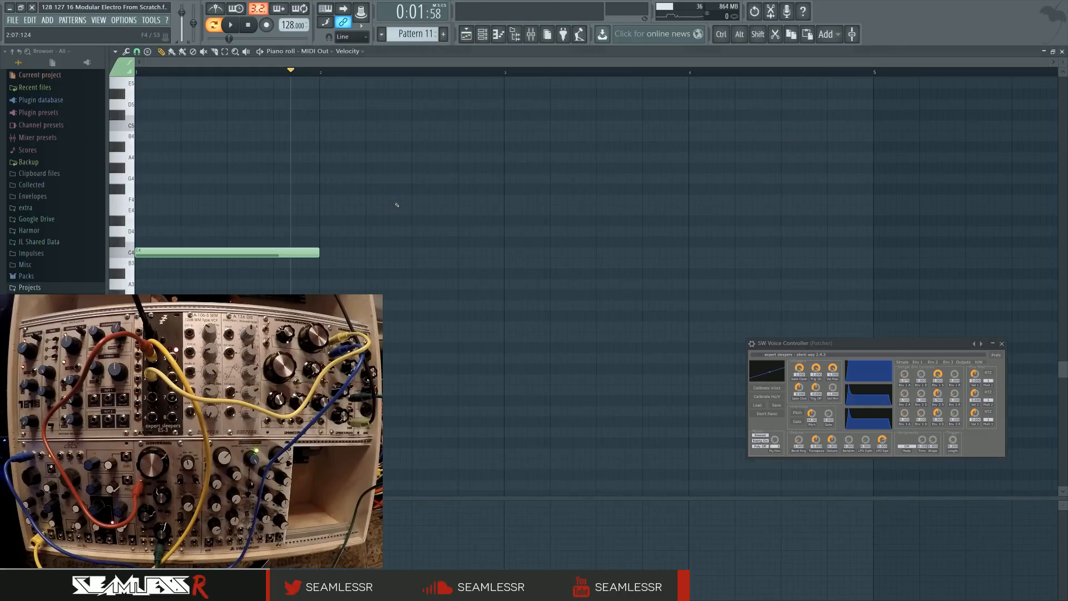
key("space")
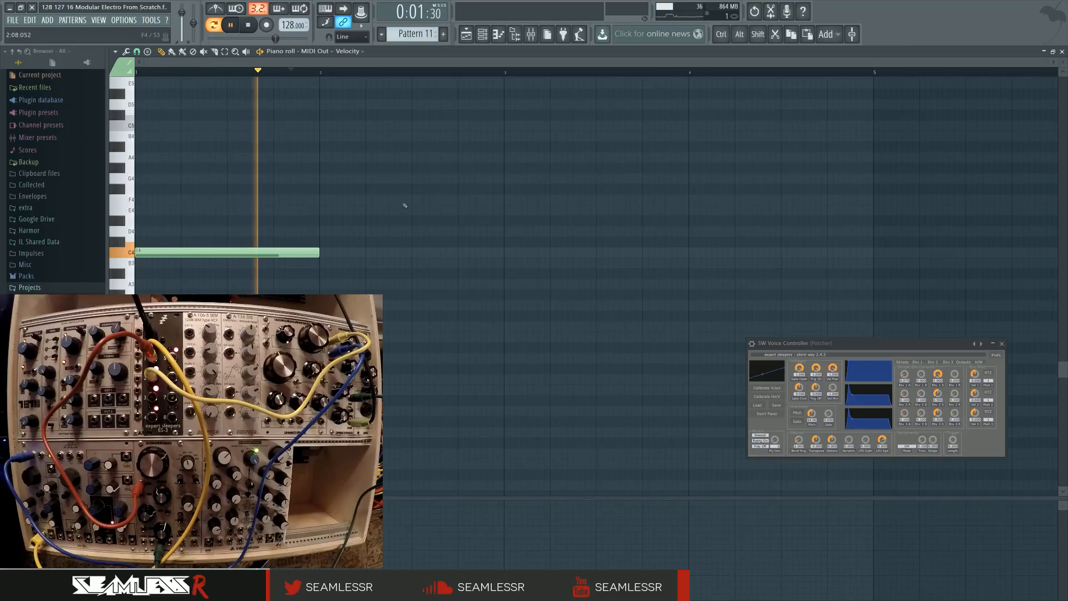
key("space")
left_click_drag(208, 253, 167, 281)
key("space")
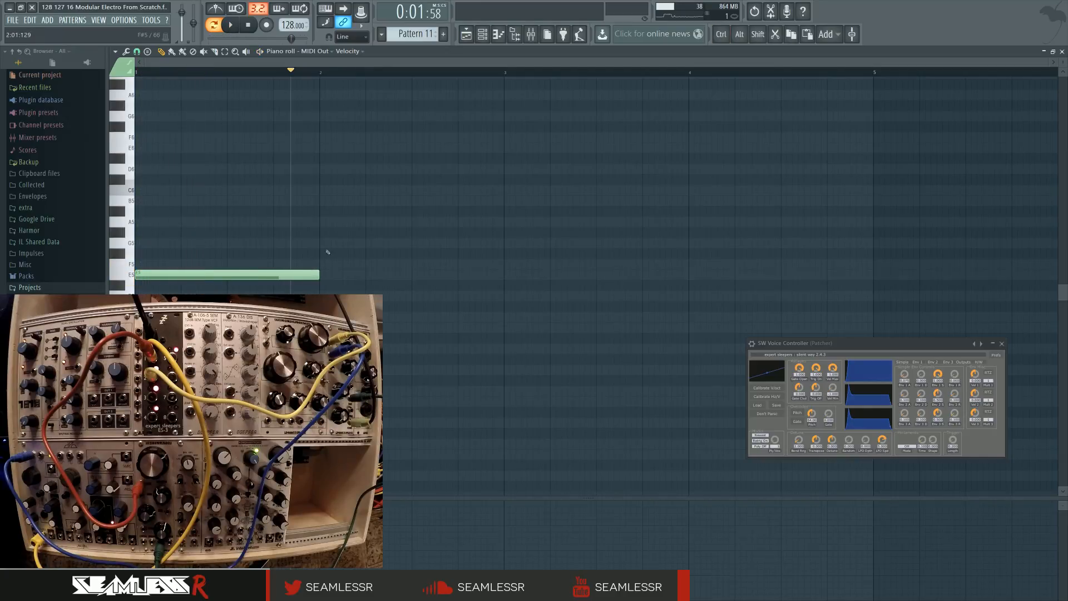
Shorten the E5 note to three quarters of a bar and audition it
left_click_drag(318, 277, 262, 276)
key("space")
key("space")
key("space")
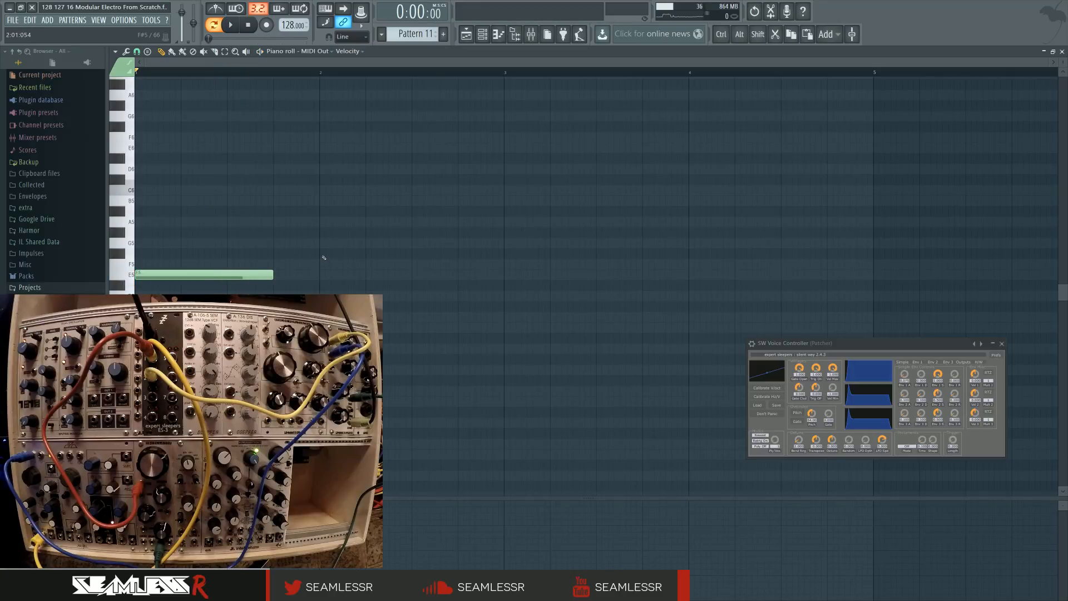
Add 12-step notes for the first chord: B5 at bar 2, E6 at bar 3 and G6 at bar 4
left_click(328, 200)
left_click(512, 148)
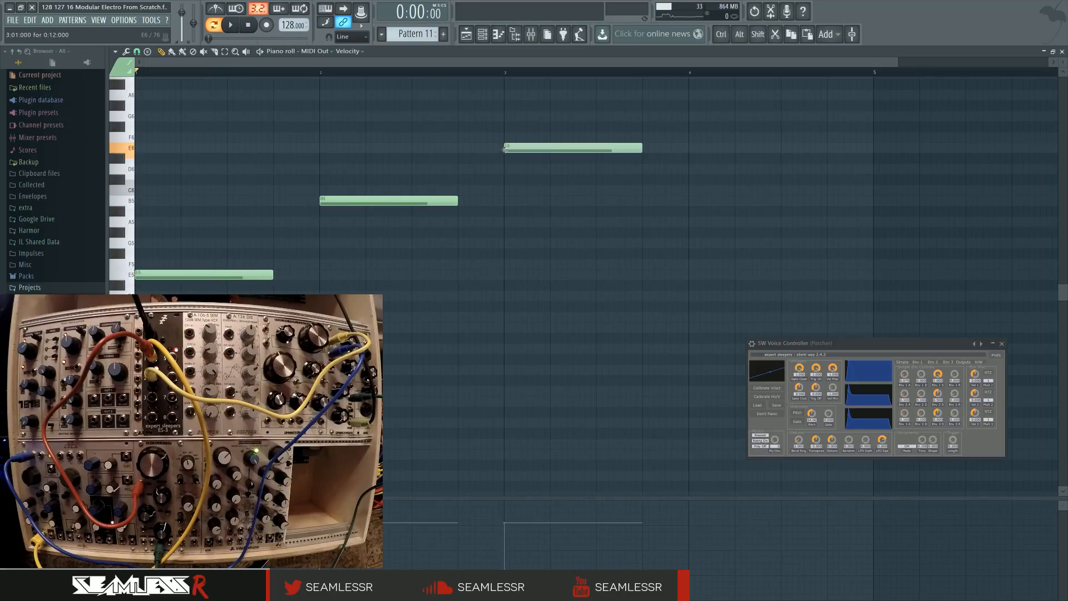
left_click(693, 117)
Add the second chord's notes one per bar: D5 at bar 5, A5 at bar 6, D6 at bar 7 and F#6 at bar 8
scroll(542, 227, "down", 2, "ctrl")
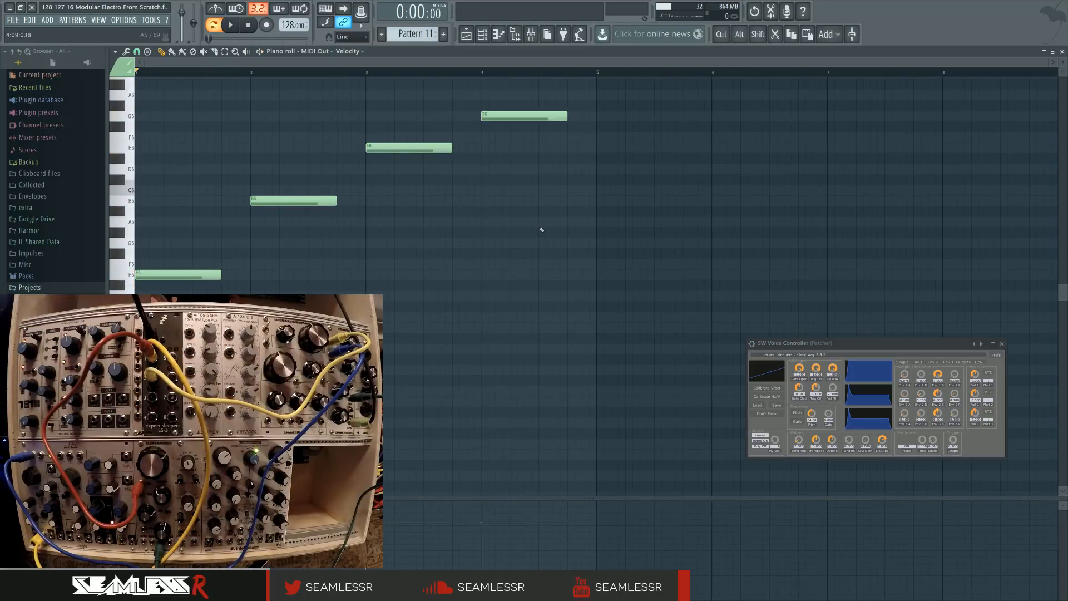
scroll(558, 234, "up", 1)
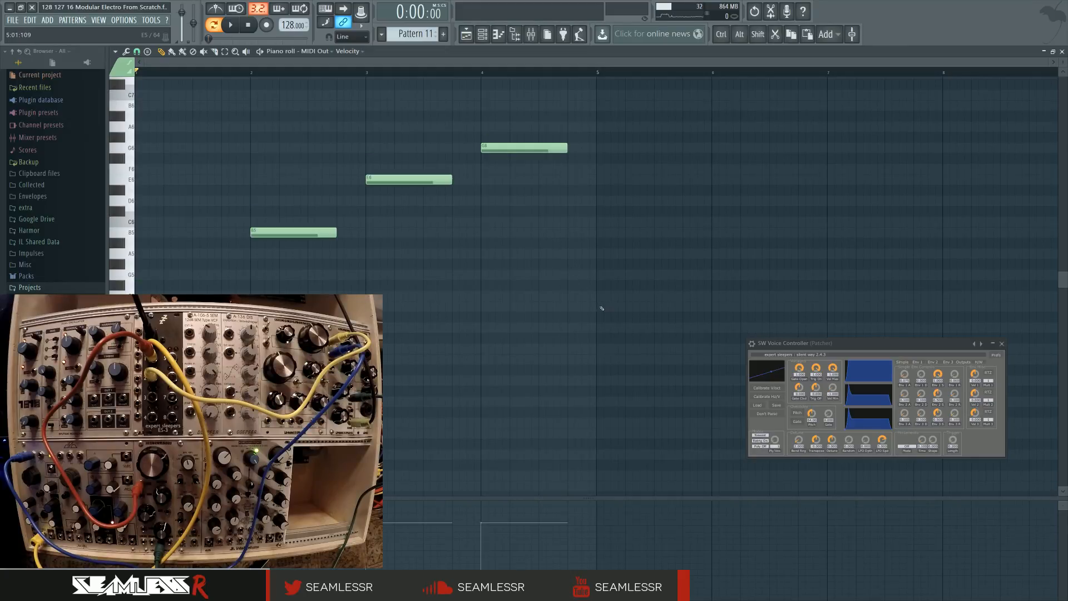
left_click(599, 331)
scroll(460, 285, "right", 2)
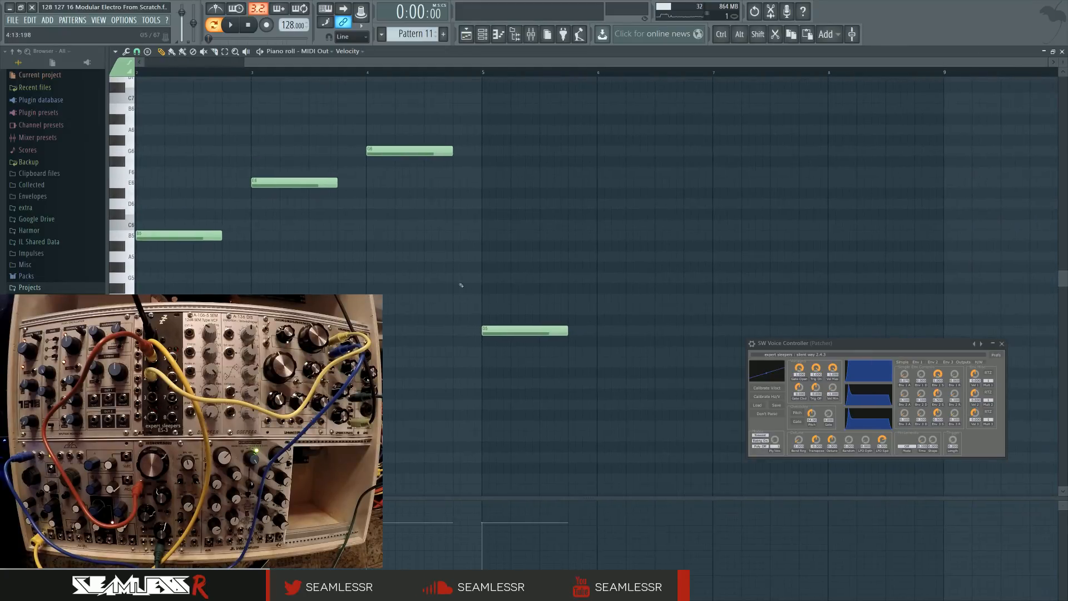
left_click(617, 257)
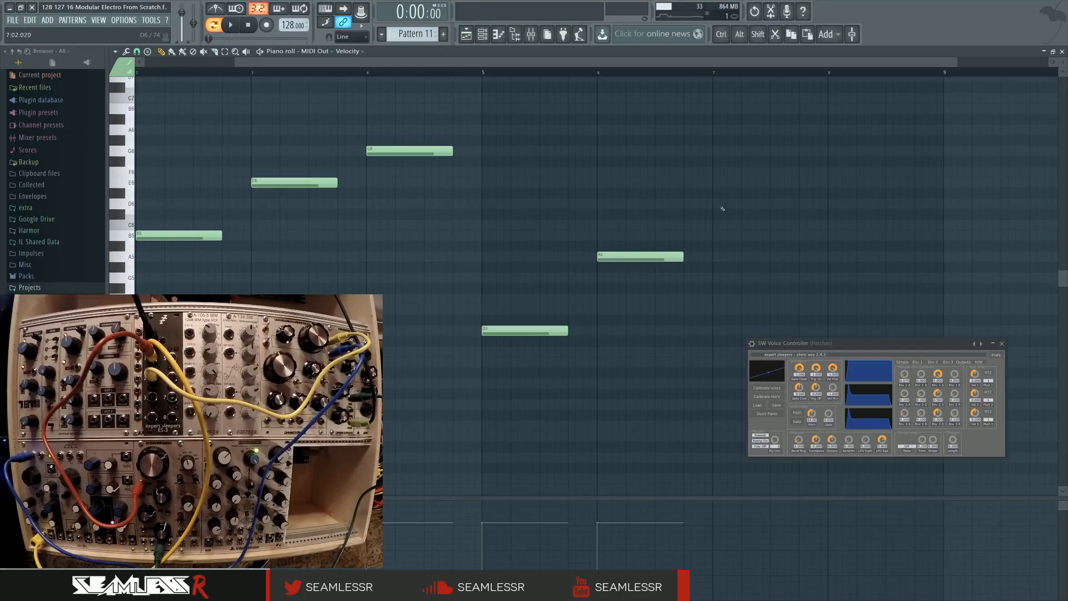
left_click(773, 203)
left_click(832, 174)
left_click_drag(831, 174, 831, 162)
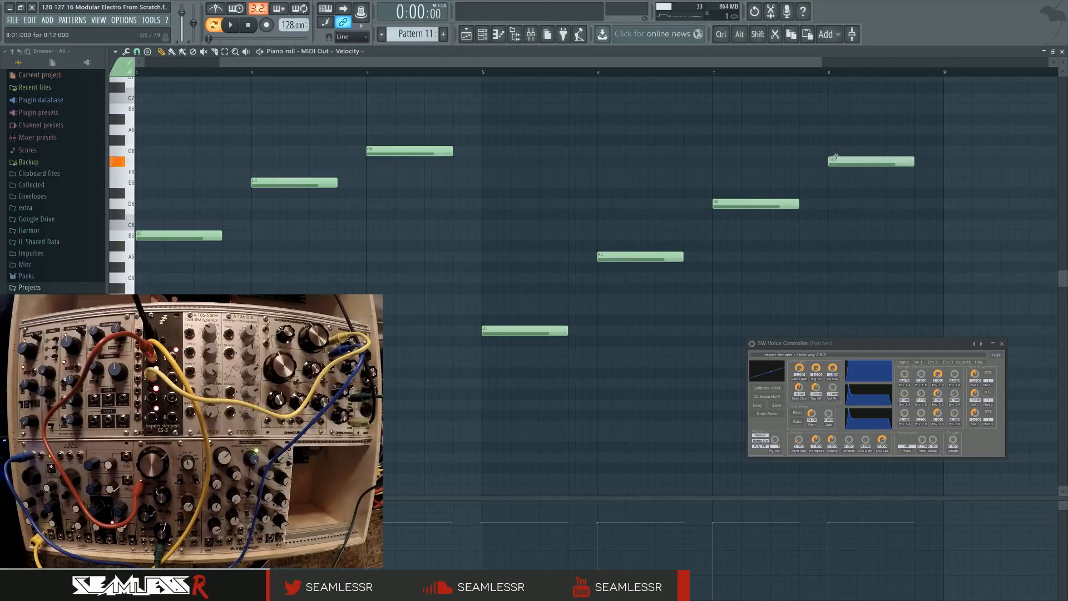
Add another chord's notes one per bar: C5 at bar 9, G5 at bar 10, C6 at bar 11 and E6 at bar 12
scroll(562, 313, "right", 3)
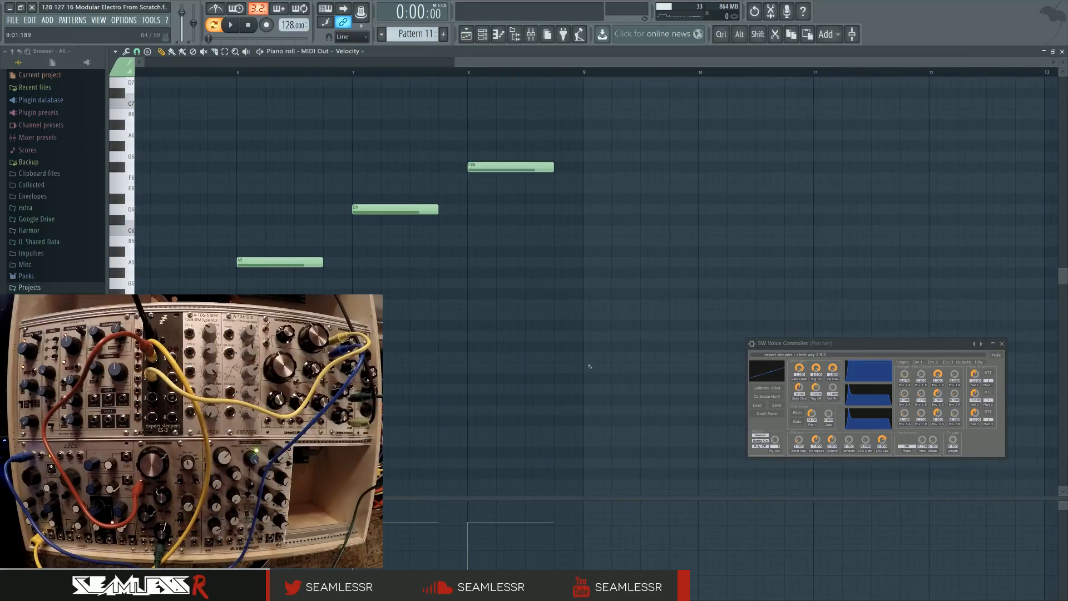
left_click(587, 361)
scroll(586, 325, "right", 1)
left_click(575, 289)
left_click(687, 235)
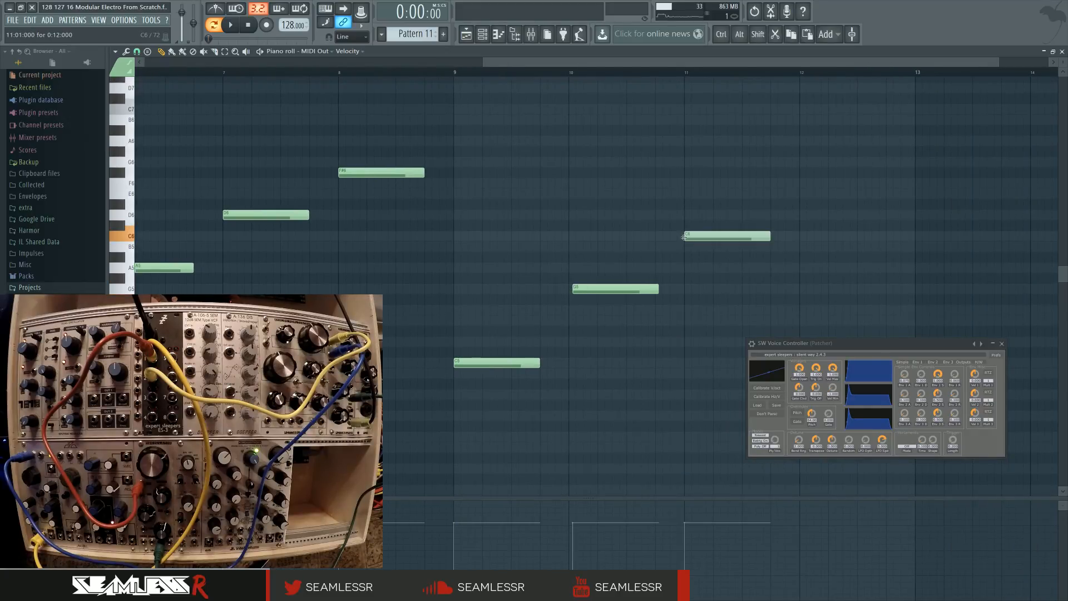
left_click(802, 194)
scroll(472, 296, "right", 2)
scroll(472, 296, "down", 3)
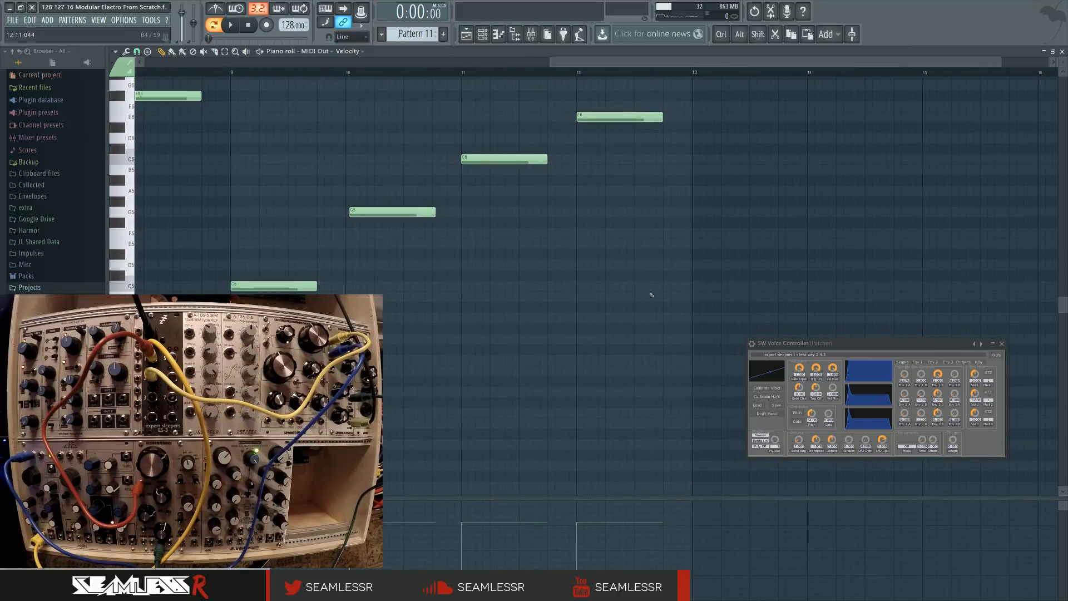
scroll(582, 293, "down", 2, "ctrl")
left_click_drag(726, 279, 536, 280)
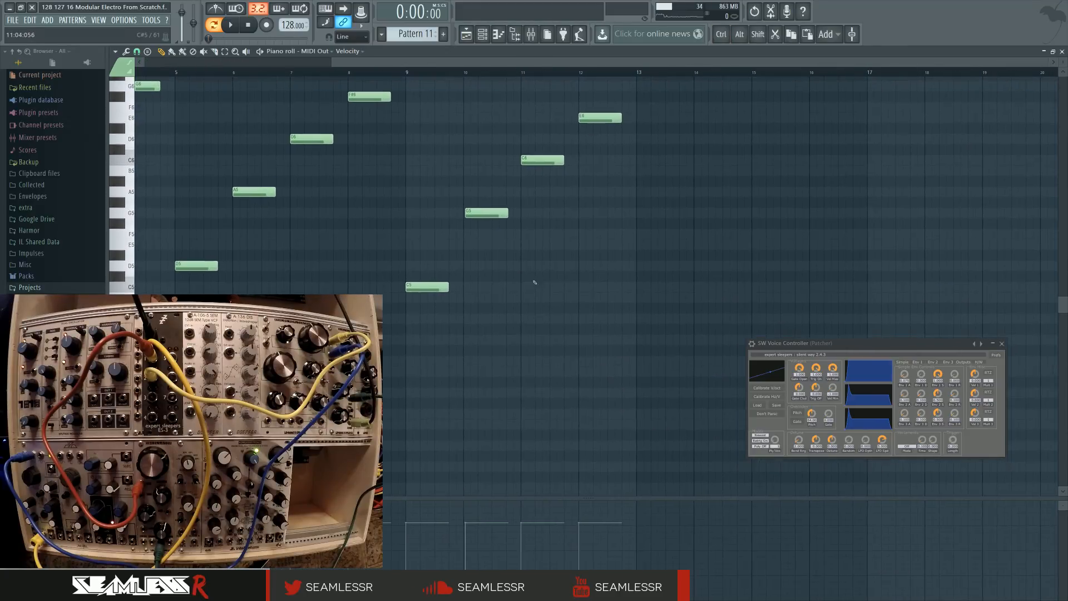
left_click_drag(658, 309, 591, 295)
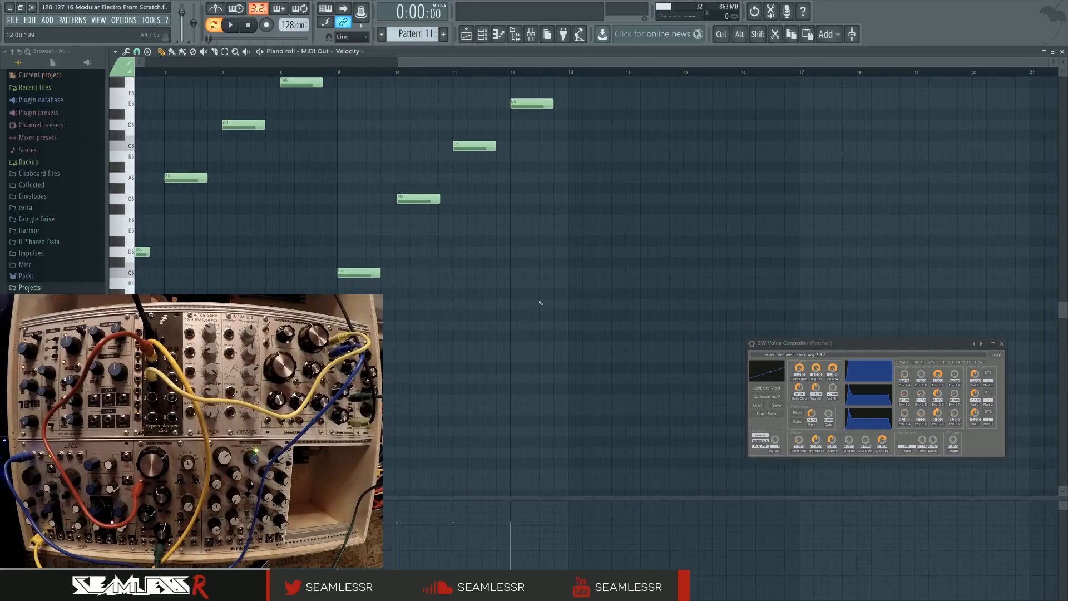
Start the fourth chord with a 12-step B4 note at bar 14
left_click_drag(541, 302, 563, 293)
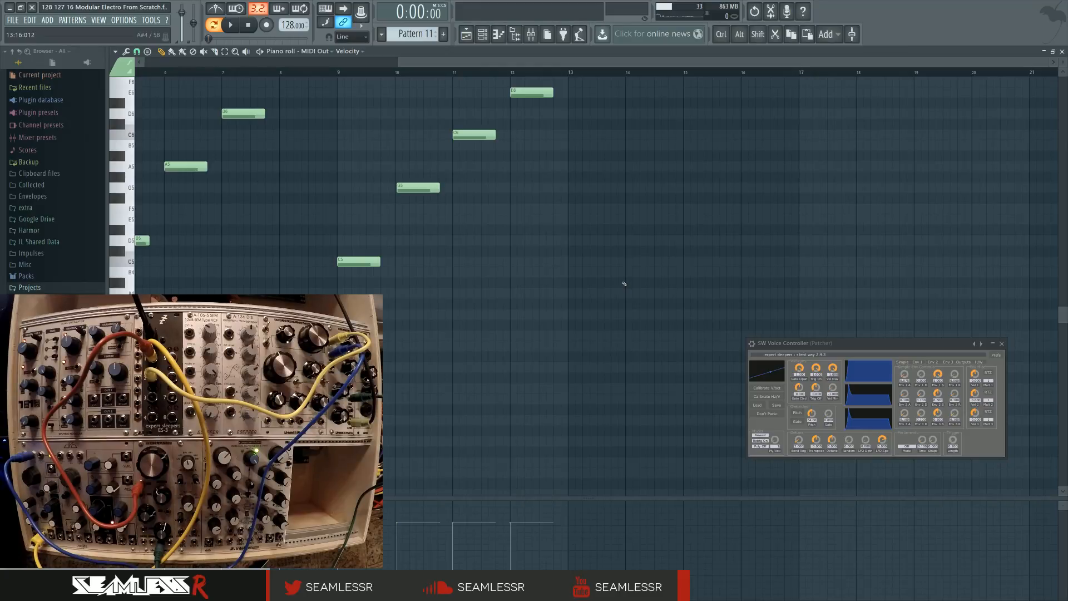
left_click(645, 272)
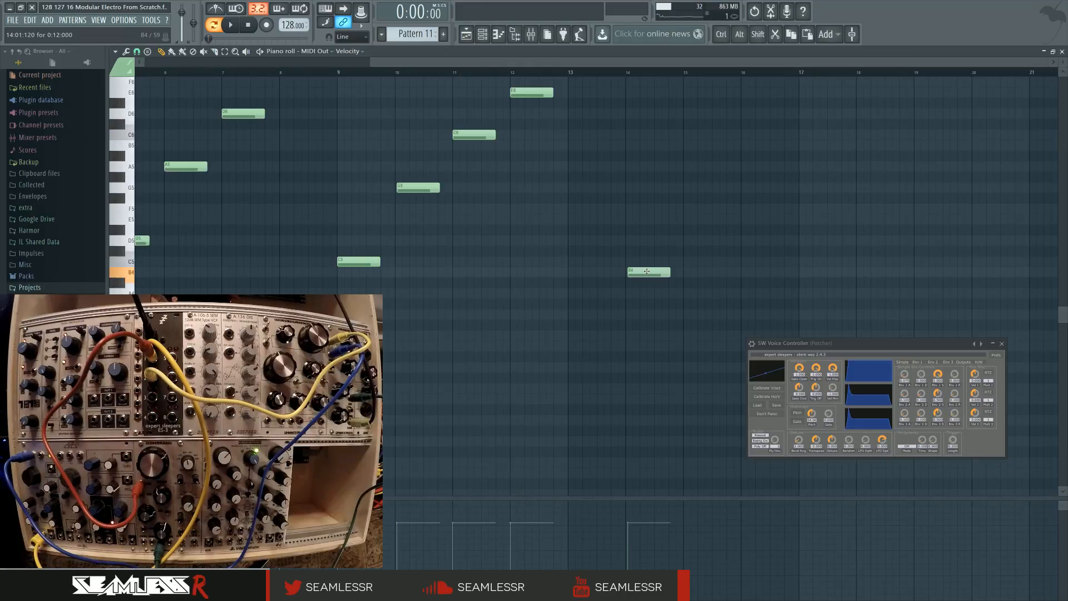
left_click(686, 189)
right_click(693, 189)
left_click(687, 241)
scroll(693, 268, "up", 1)
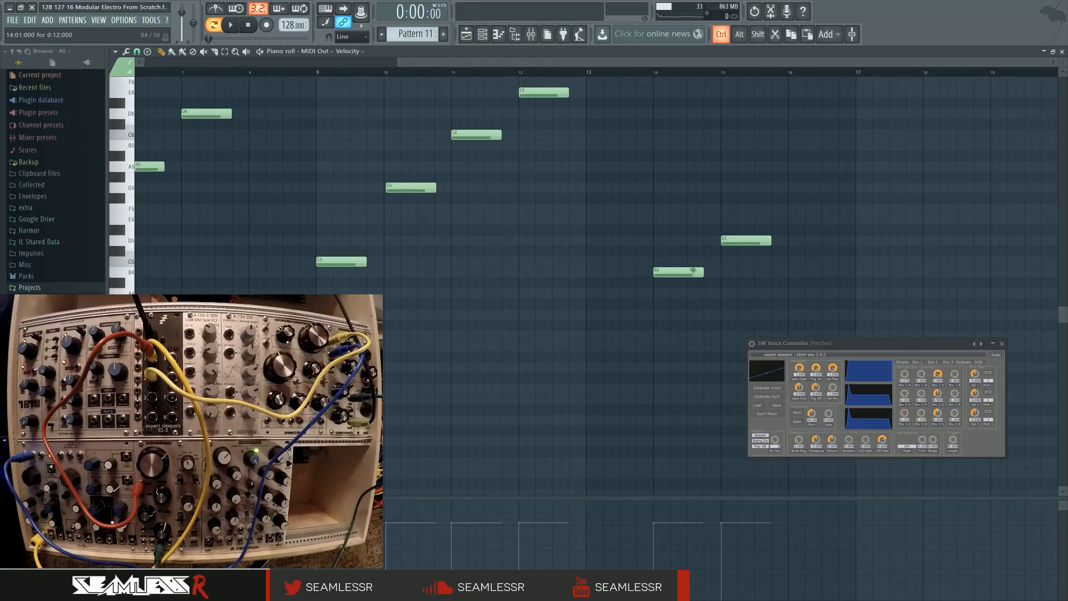
scroll(693, 267, "up", 2)
scroll(668, 295, "up", 1)
right_click(719, 271)
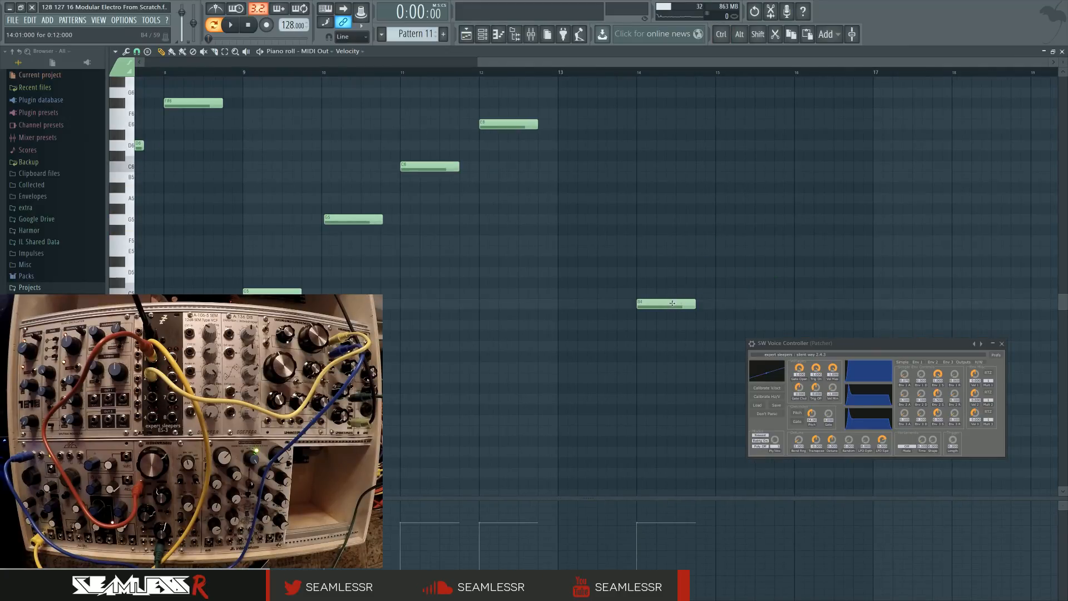
Complete the fourth chord with 12-step notes: F#5 at bar 15, B5 at bar 16 and D#6 at bar 17
left_click(721, 251)
left_click(798, 178)
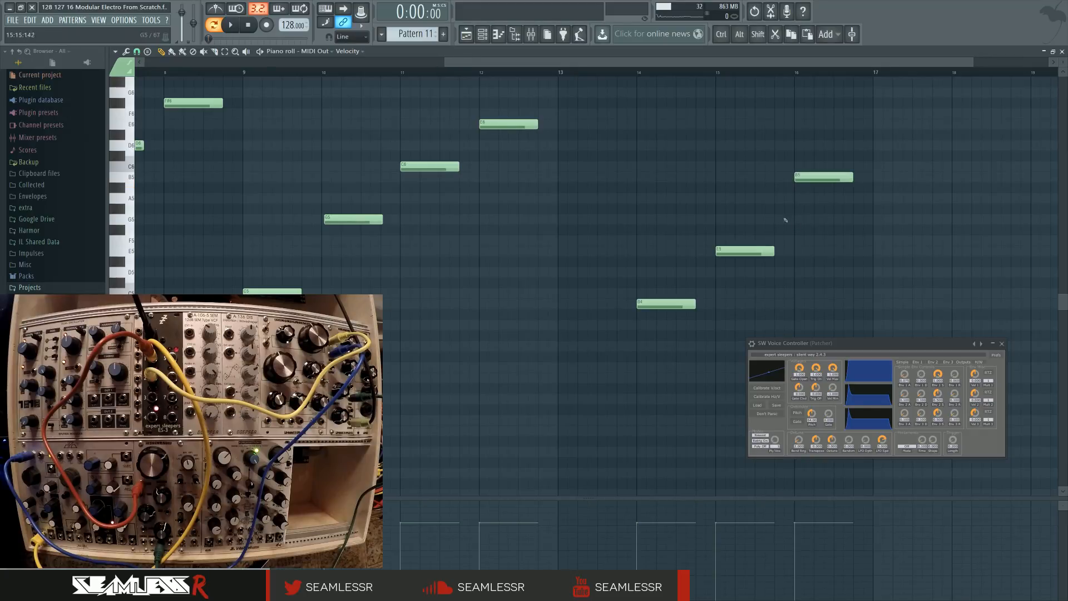
right_click(763, 251)
left_click(716, 229)
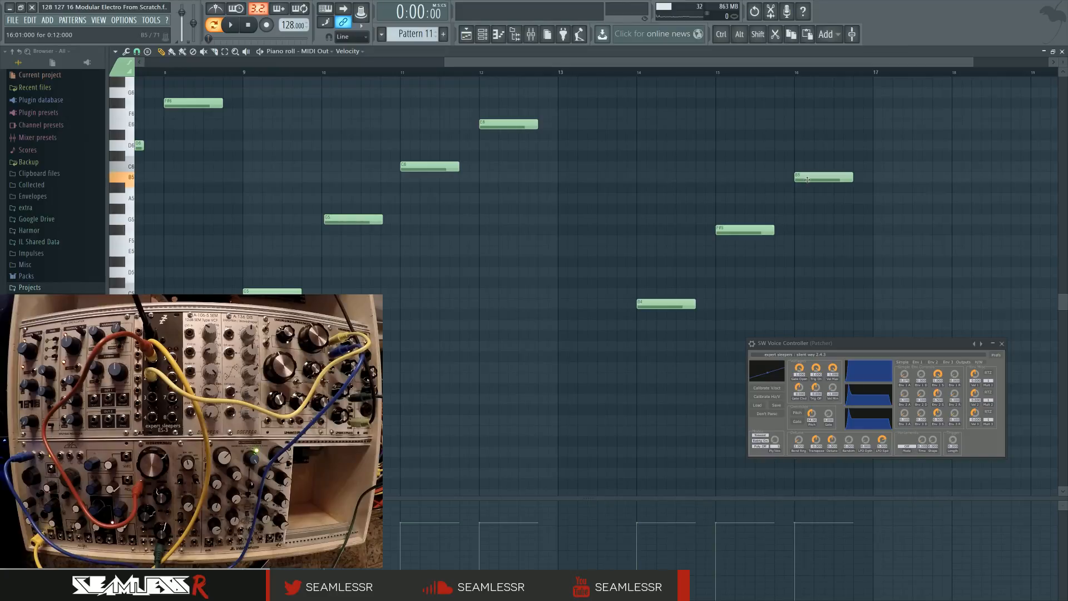
left_click_drag(877, 159, 888, 131)
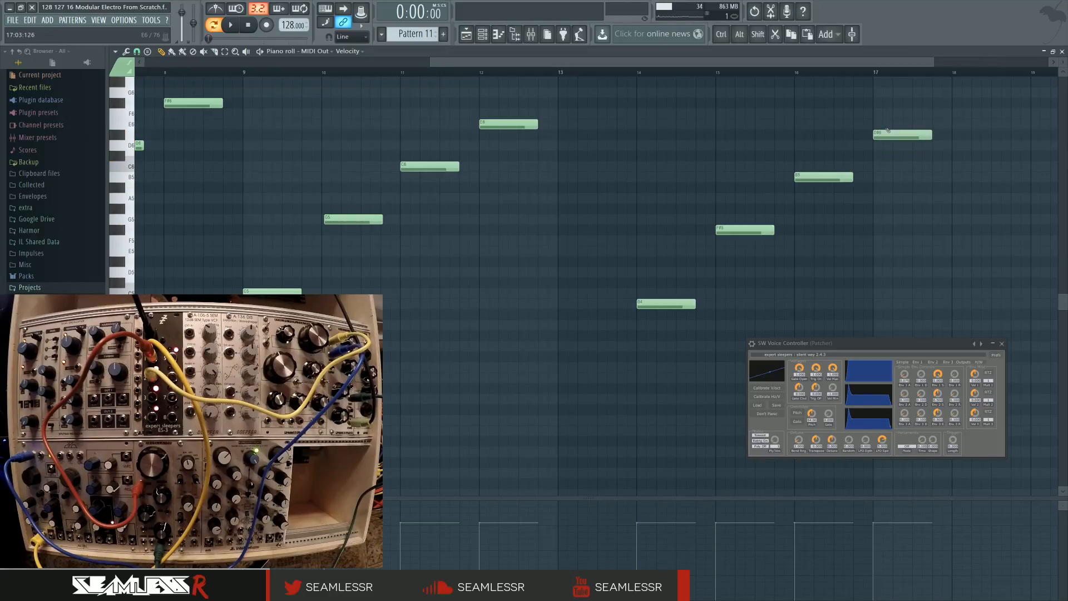
Audition Pattern 11 from the start and again from just before bar 8
left_click_drag(359, 302, 611, 282)
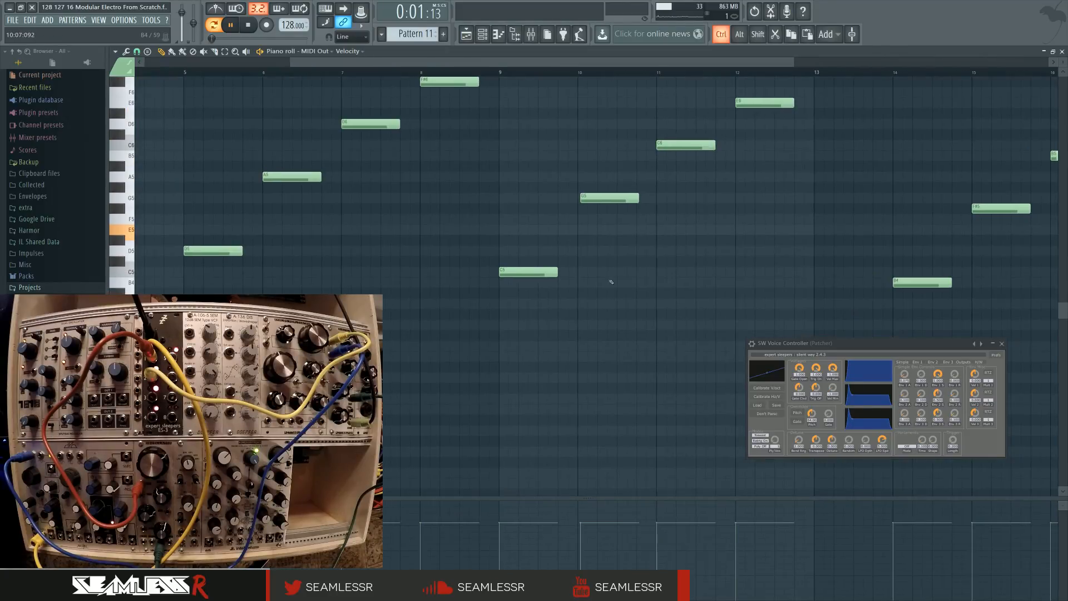
scroll(609, 283, "down", 2)
left_click_drag(476, 280, 477, 344)
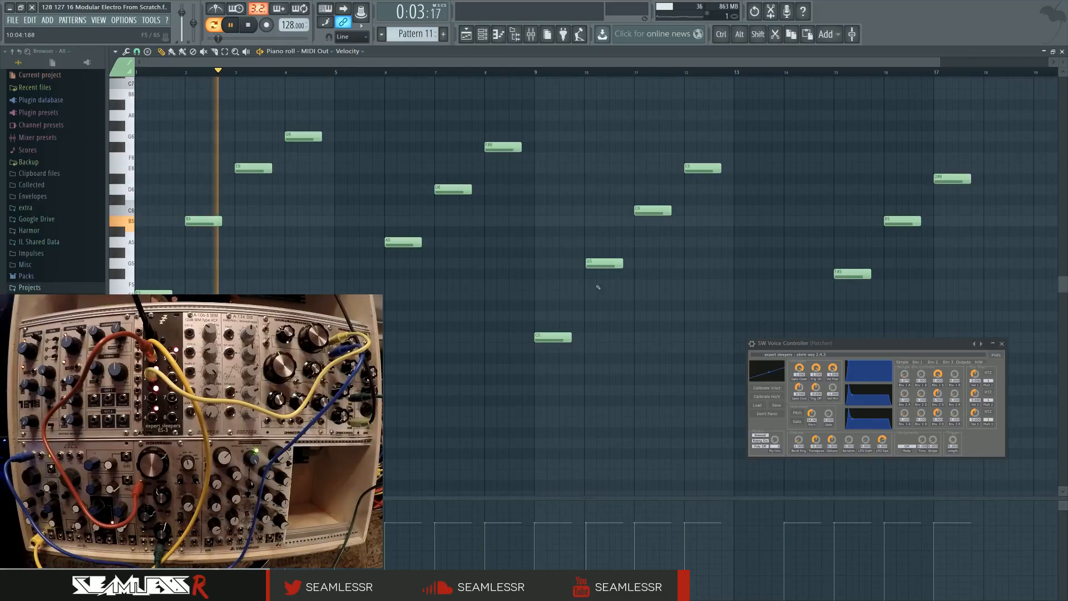
scroll(592, 278, "up", 2)
scroll(538, 297, "down", 2)
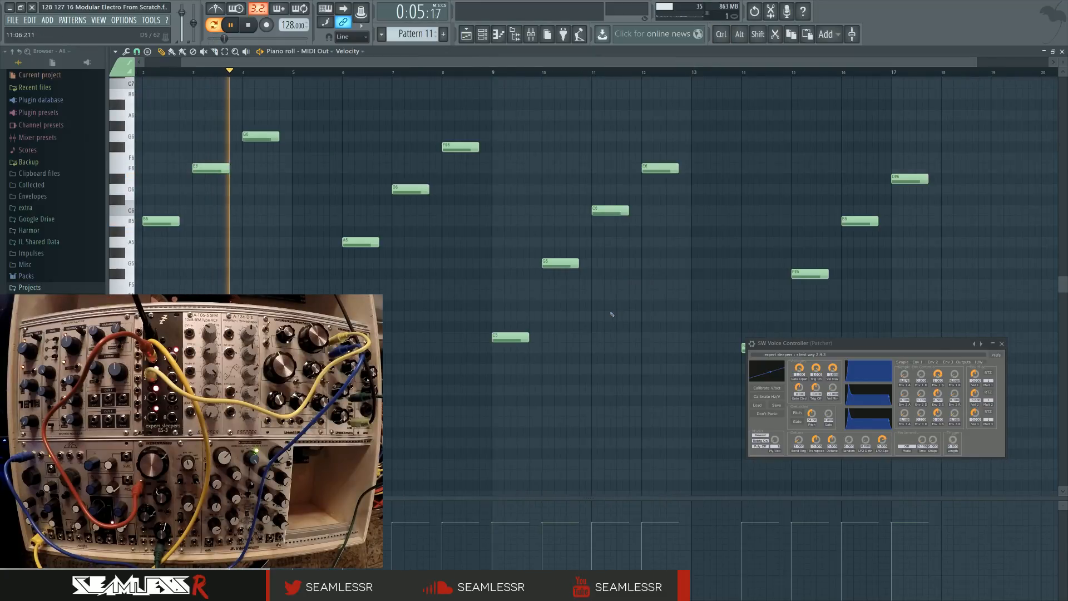
key("space")
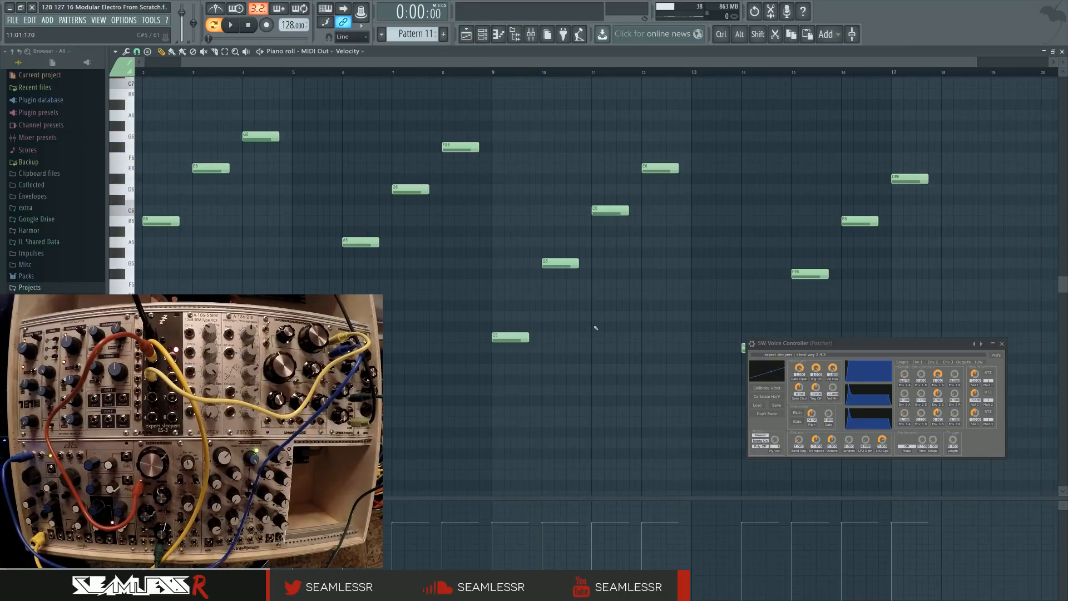
left_click(439, 73)
left_click(439, 72)
key("space")
Select the fourth chord's four notes and move them one bar earlier so they start at bar 13
scroll(169, 120, "down", 1)
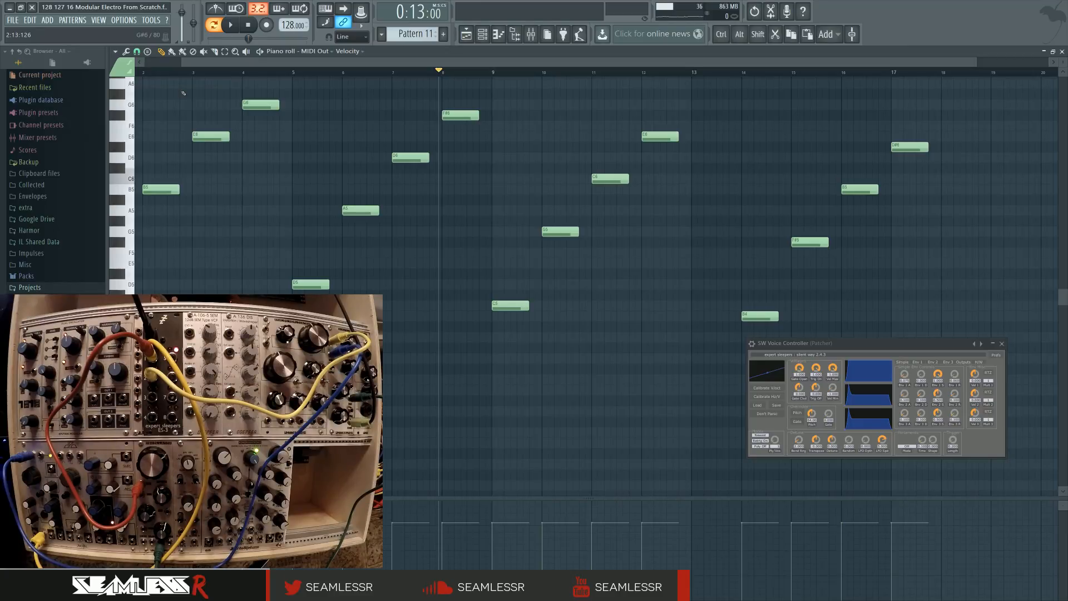
scroll(369, 266, "down", 1)
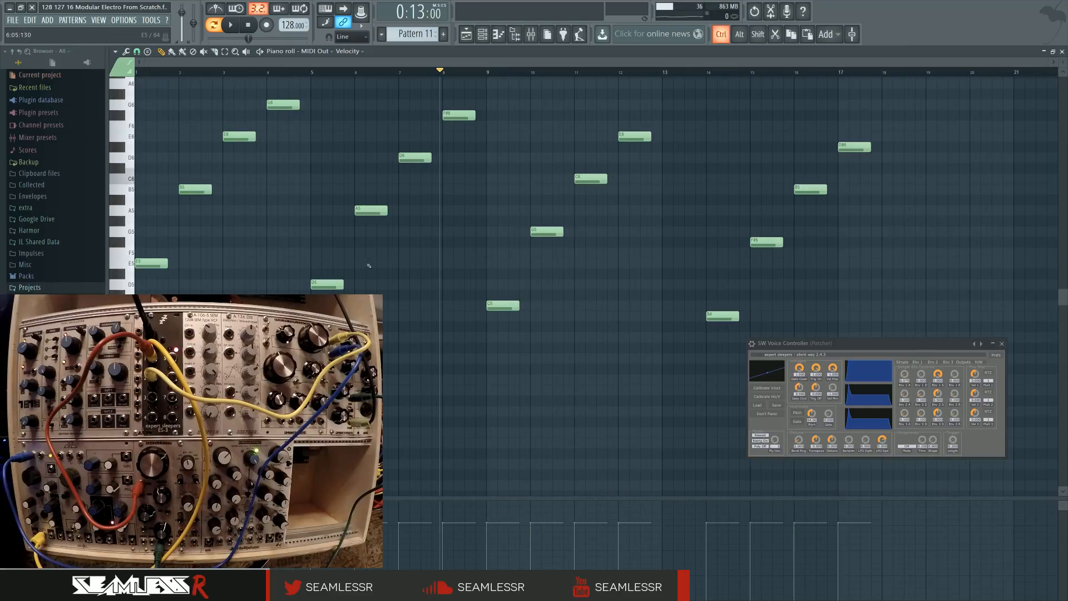
left_click_drag(426, 257, 436, 297)
left_click_drag(895, 146, 723, 410)
left_click_drag(719, 358, 674, 361)
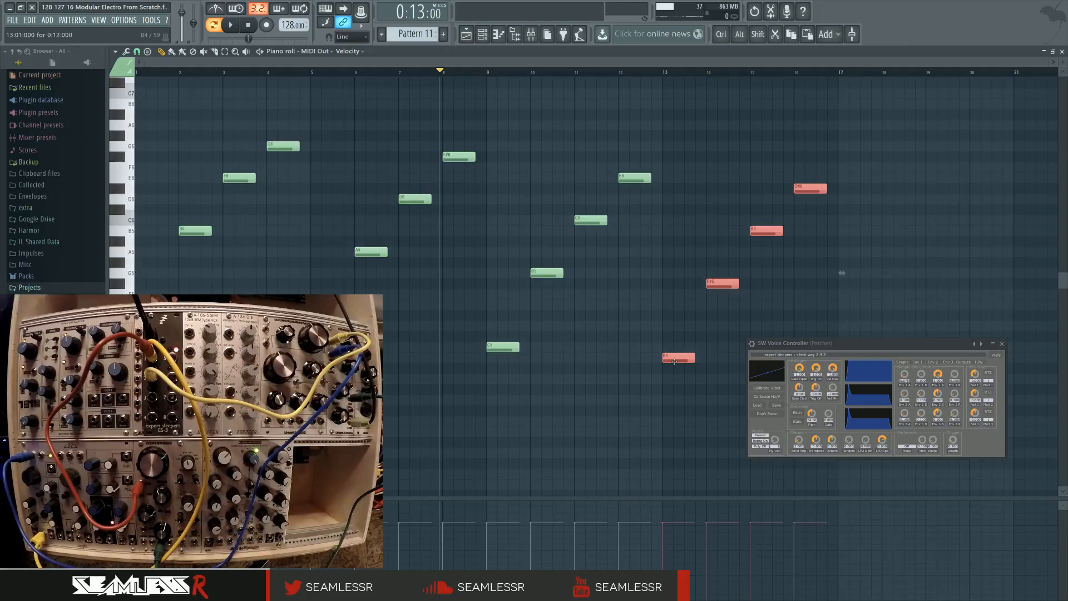
Place Pattern 11 in the playlist on Track 1 at bar 317 and make a time selection spanning the clip to bar 333
left_click(466, 34)
scroll(607, 311, "down", 5)
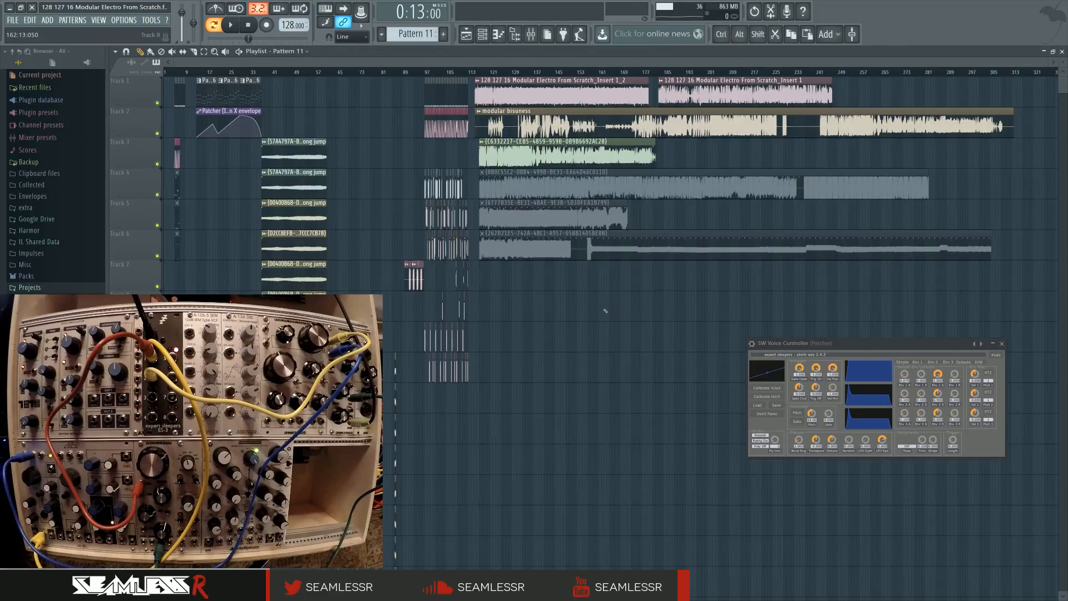
scroll(822, 269, "up", 3)
left_click_drag(790, 261, 232, 293)
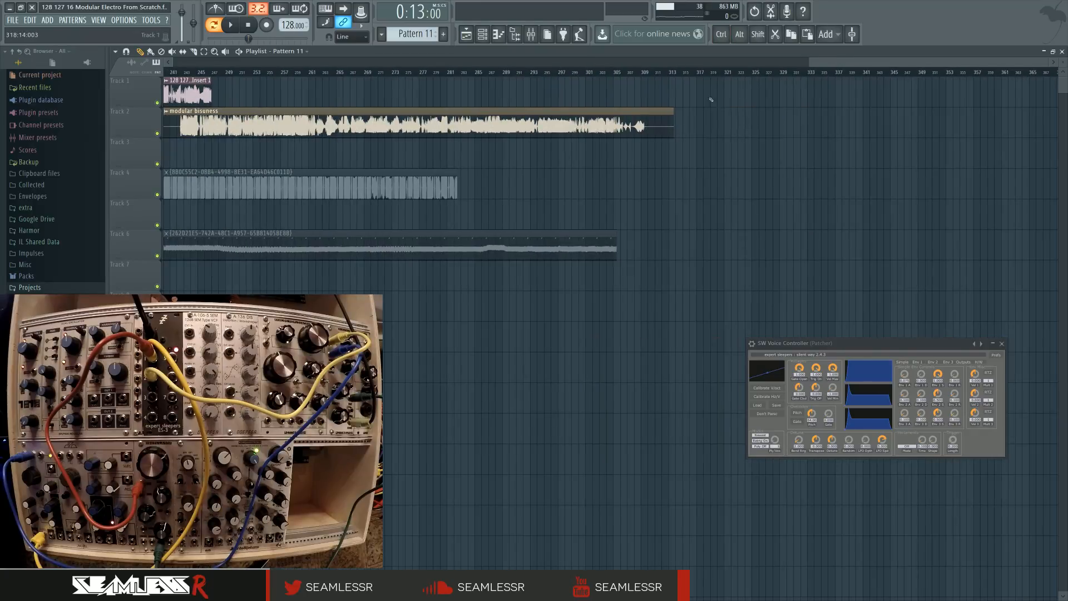
left_click(715, 98)
scroll(715, 98, "up", 3)
left_click_drag(999, 120, 608, 121)
left_click_drag(522, 81, 712, 73)
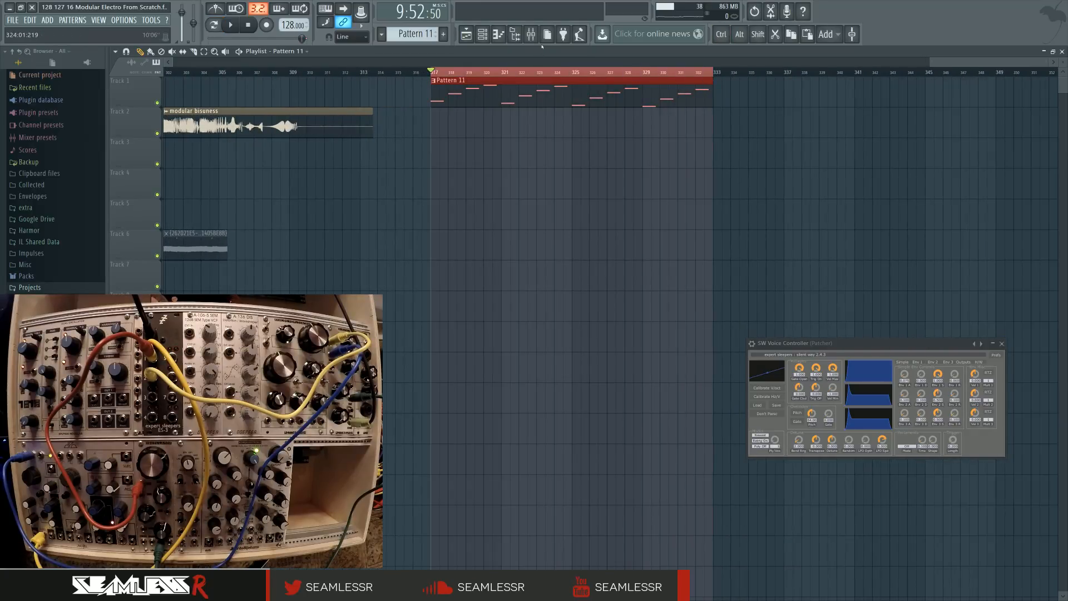
Arm the REC mixer track and record the Pattern 11 playback into the playlist as an audio clip
key("F9")
left_click(435, 357)
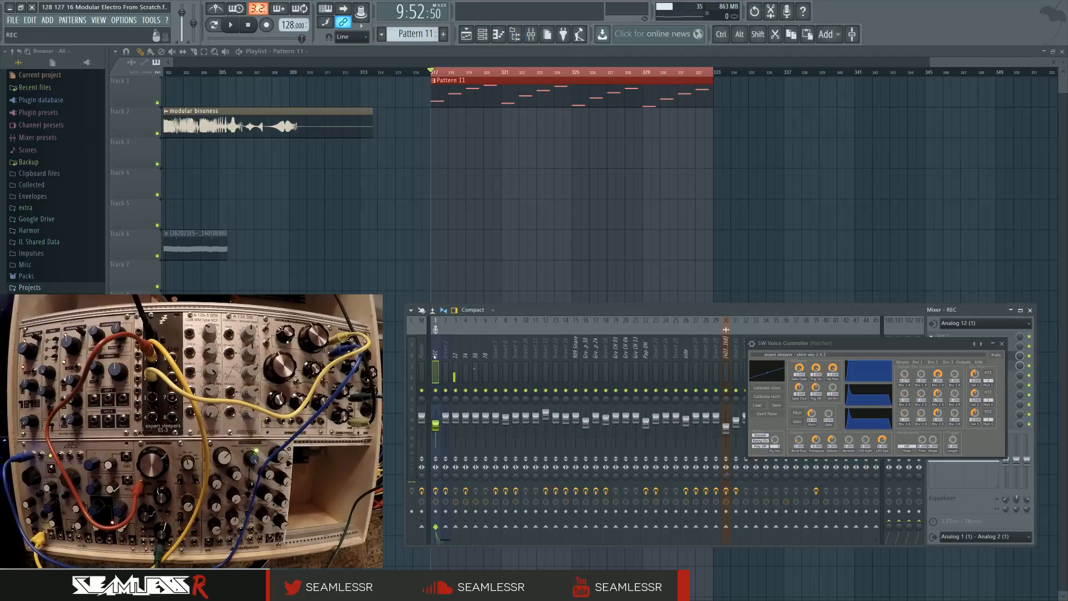
left_click(435, 511)
left_click(994, 344)
left_click(266, 26)
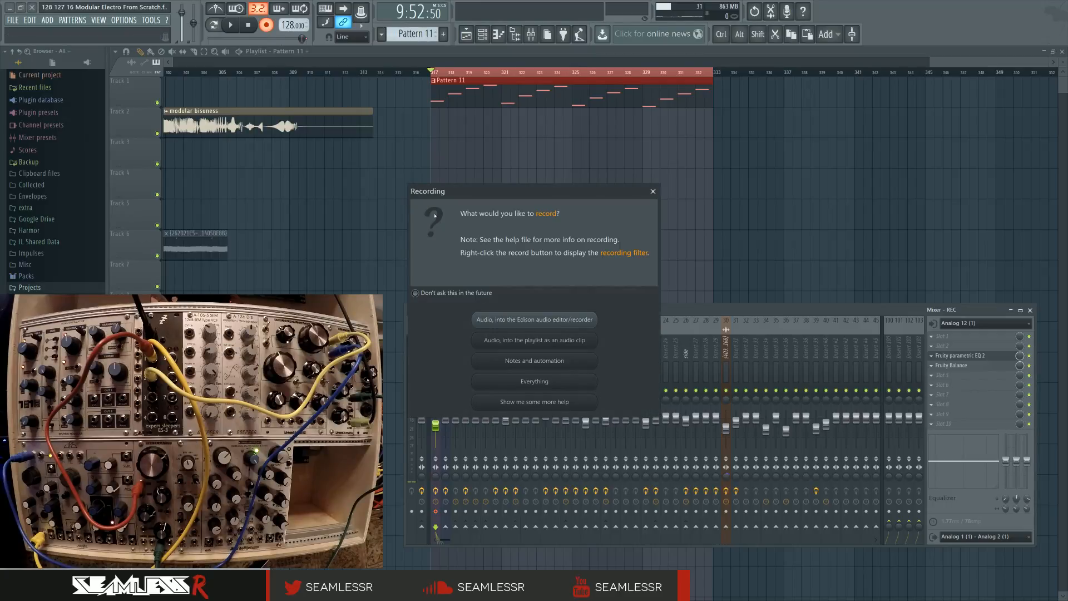
left_click(492, 342)
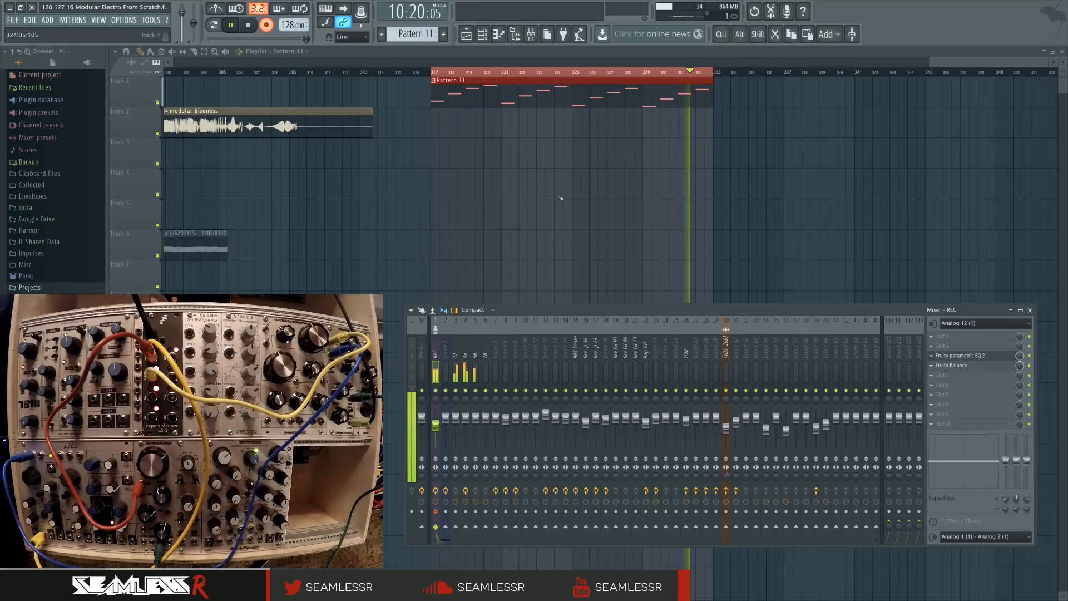
left_click(249, 25)
Move the recorded audio clip to bar 333 on Track 2 and make a time selection spanning it to bar 349
left_click_drag(472, 110, 754, 111)
scroll(593, 238, "up", 3)
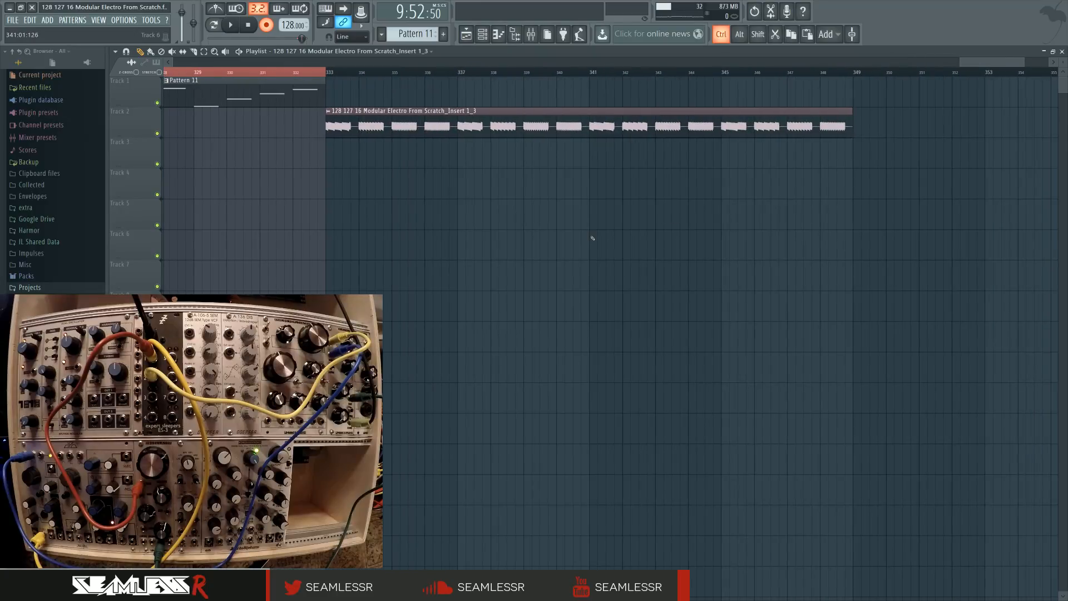
scroll(594, 238, "down", 1)
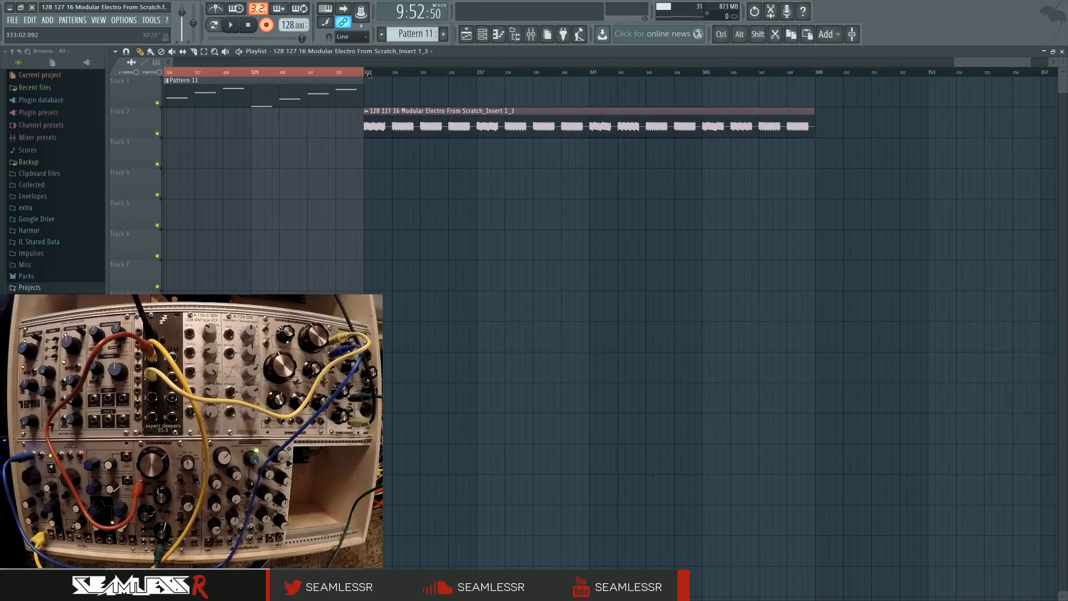
left_click(368, 74)
left_click(652, 72)
left_click_drag(368, 74, 817, 90)
Set the project timebase (PPQ) to 120 and close the project settings
left_click(124, 20)
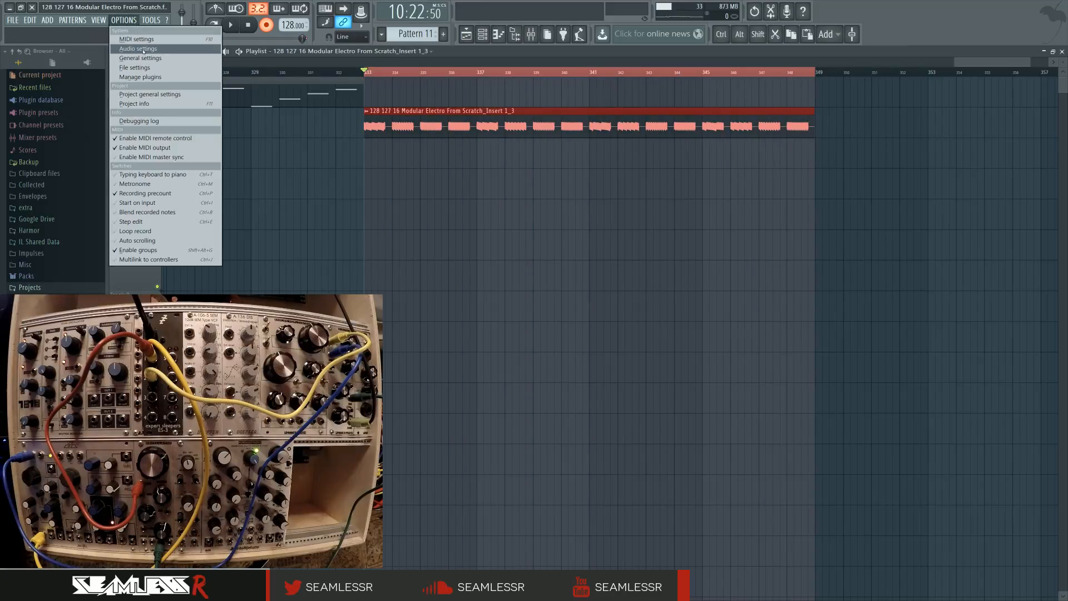
left_click(136, 68)
left_click(563, 170)
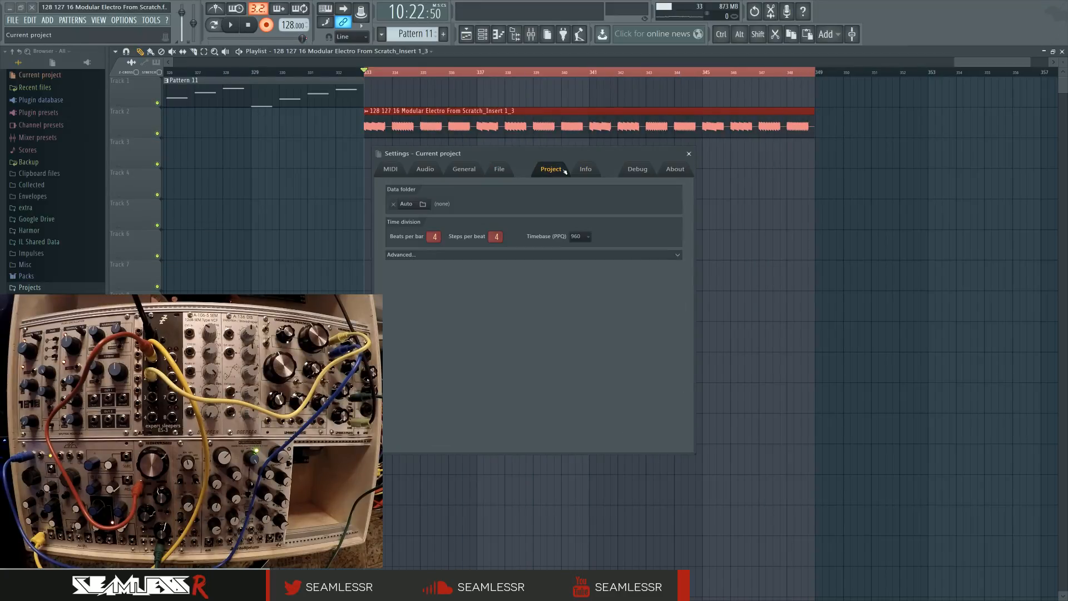
left_click(588, 239)
left_click(588, 239)
left_click(589, 239)
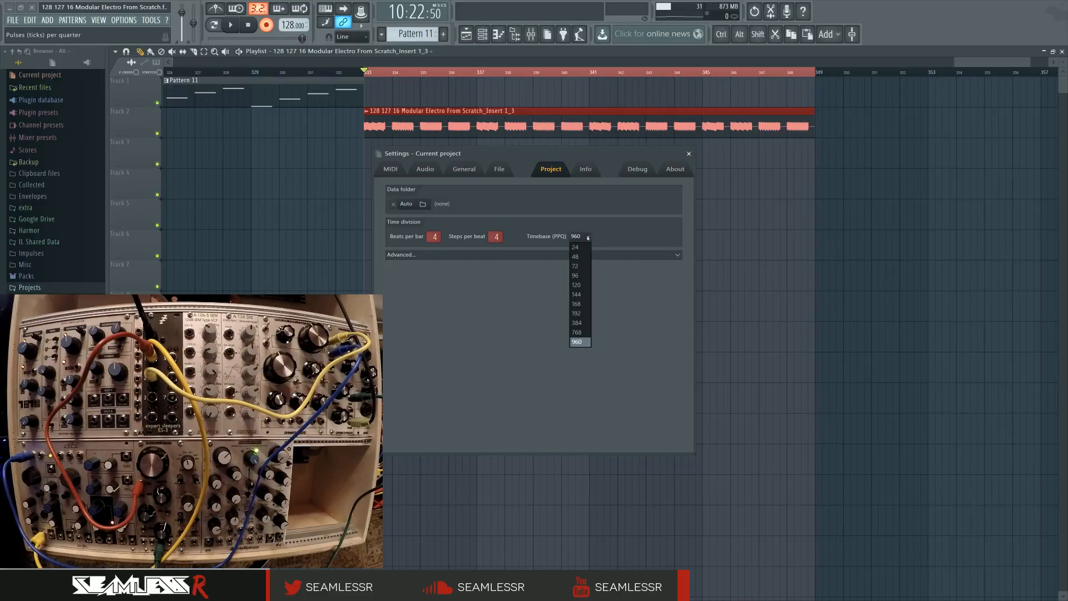
left_click(587, 286)
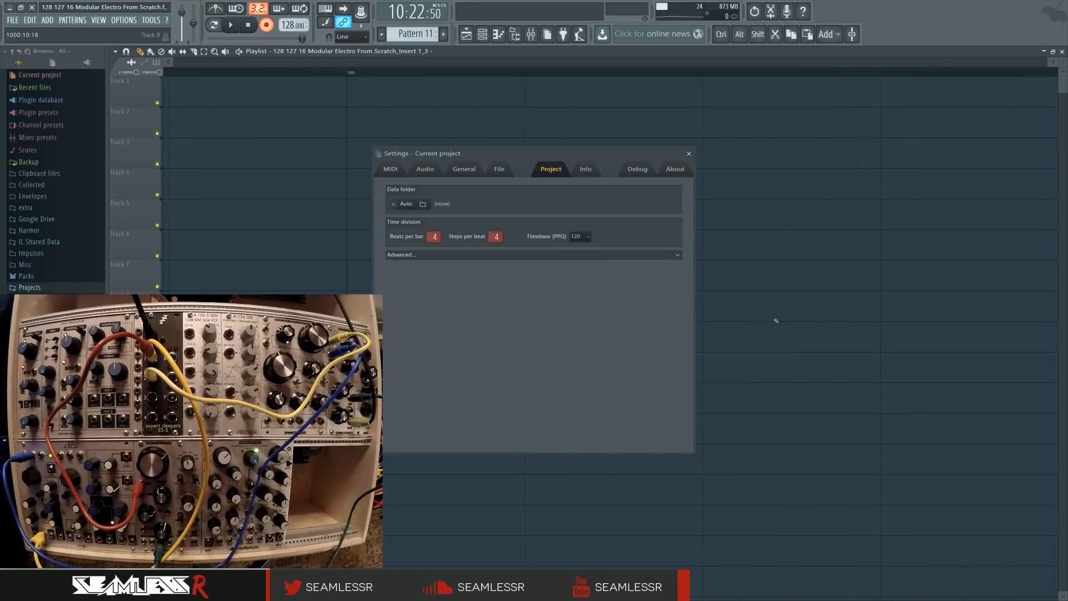
left_click(688, 154)
Slice the recorded audio clip on Track 2 at bars 334, 335, 336 and 337
scroll(946, 281, "down", 5)
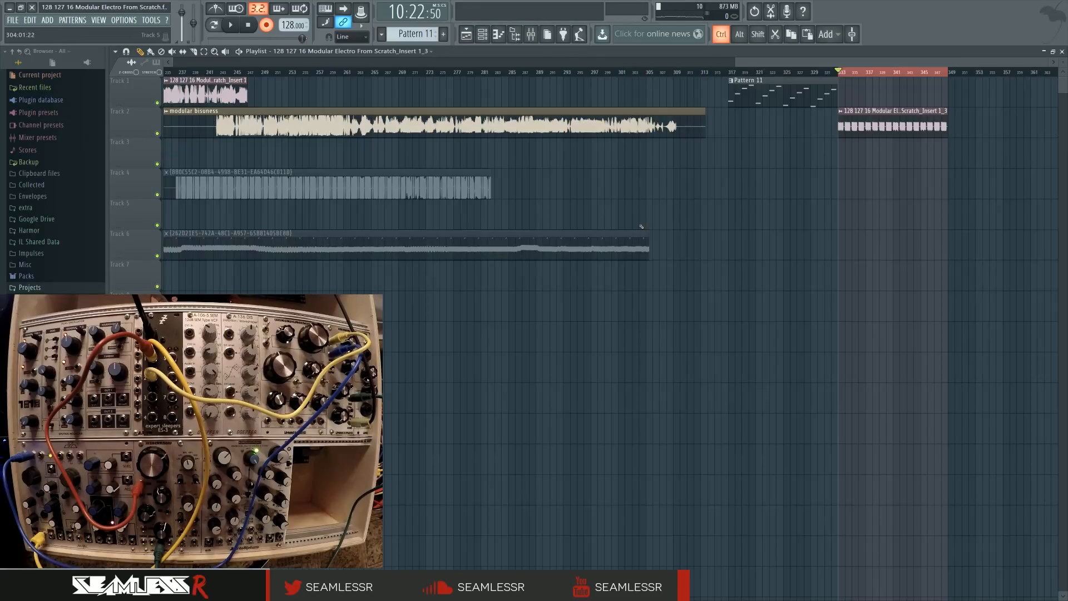
scroll(731, 272, "up", 5)
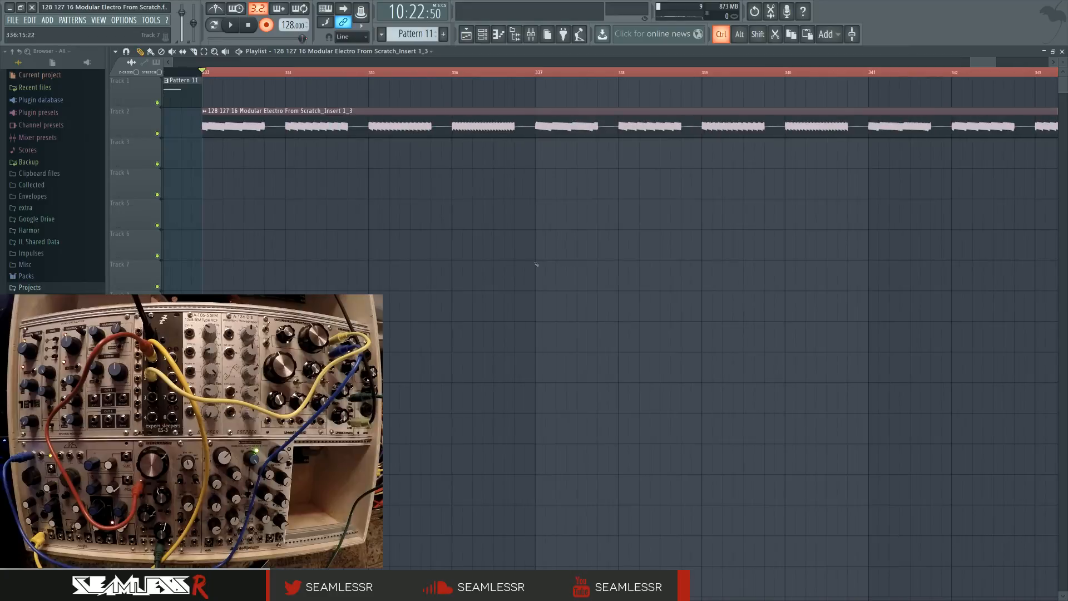
scroll(566, 256, "left", 4)
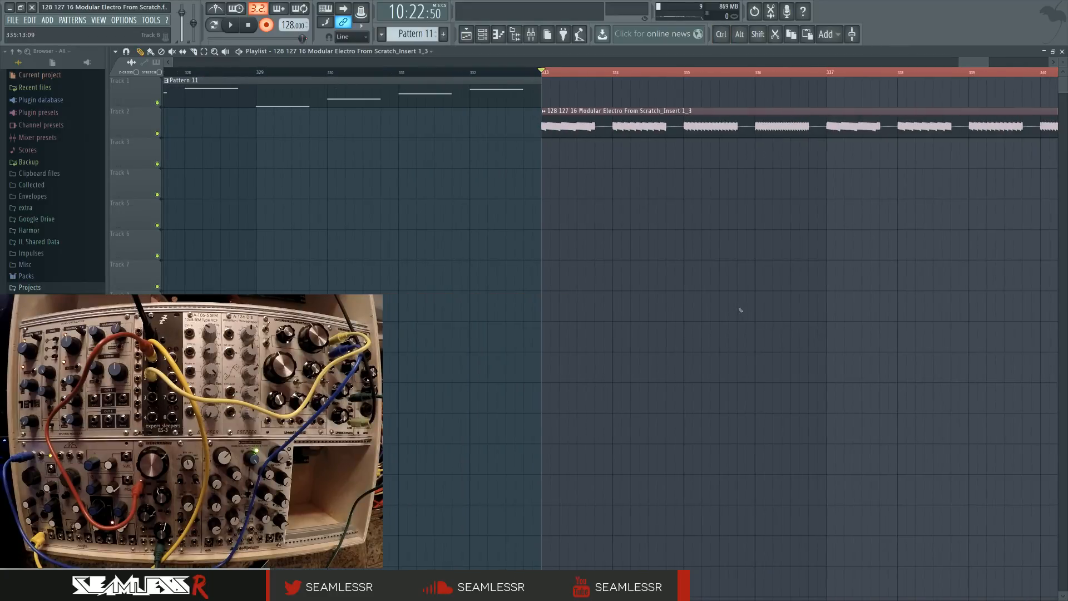
scroll(198, 76, "up", 2)
scroll(198, 76, "right", 2)
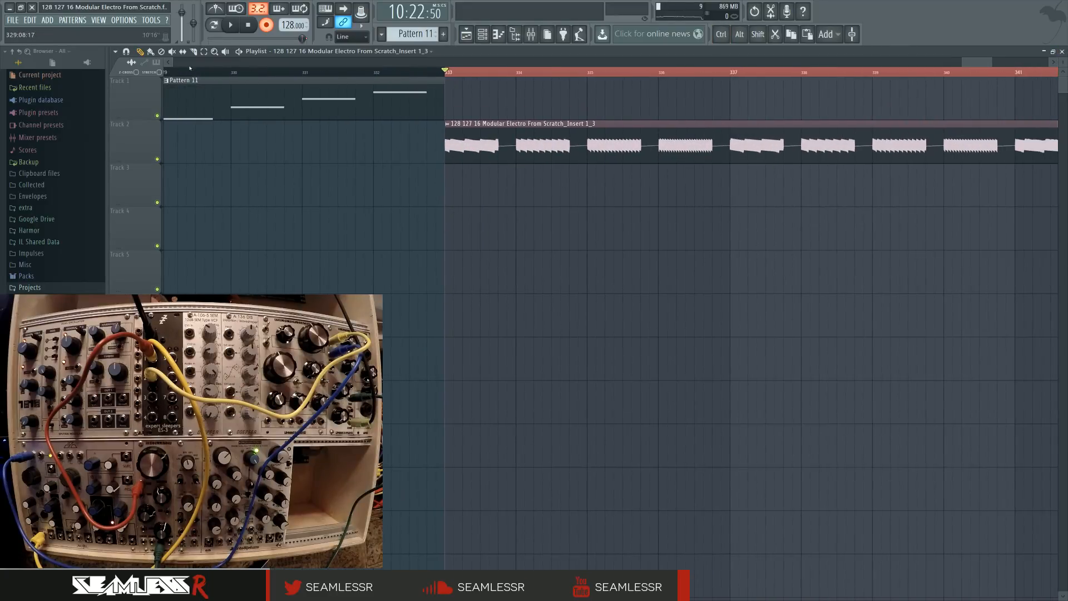
left_click(520, 151, "shift")
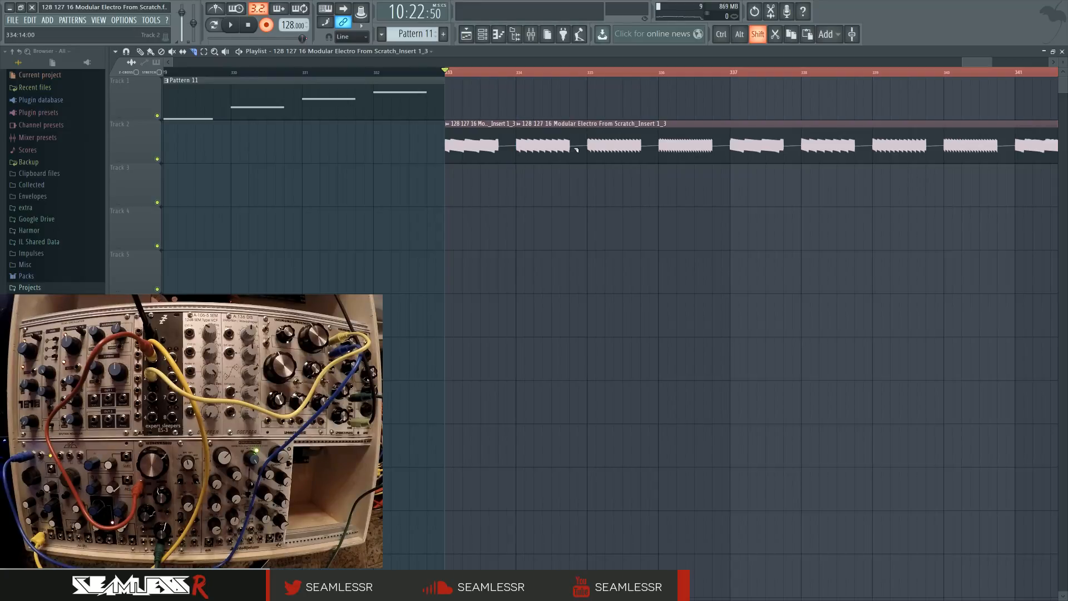
left_click(587, 149, "shift")
left_click(659, 149, "shift")
left_click(731, 149, "shift")
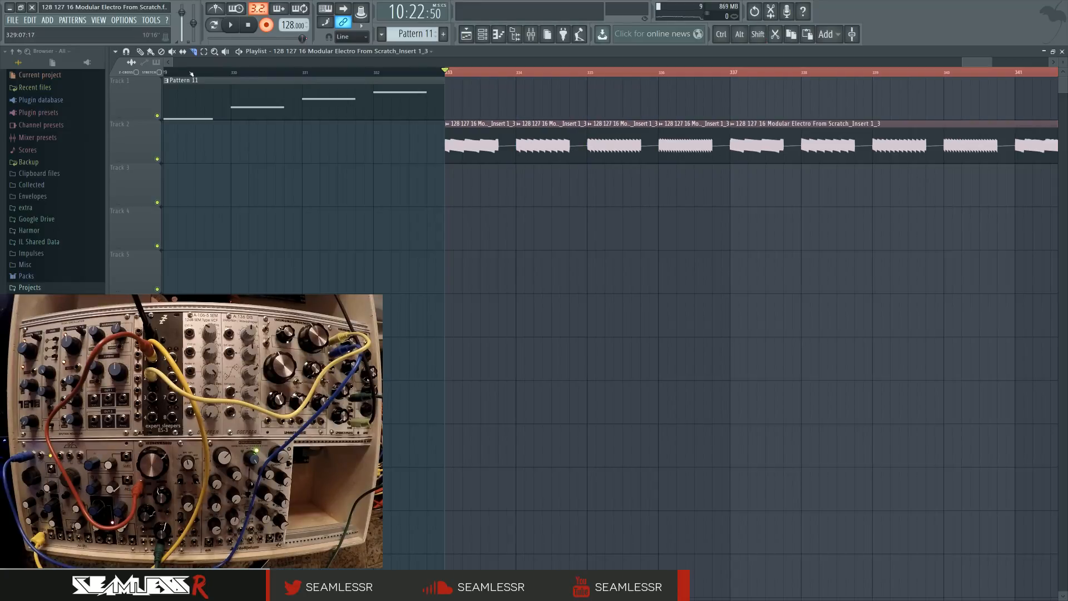
Stack the second, third and fourth slices at bar 333 on Tracks 3, 4 and 5 under the first slice
left_click_drag(556, 145, 485, 189)
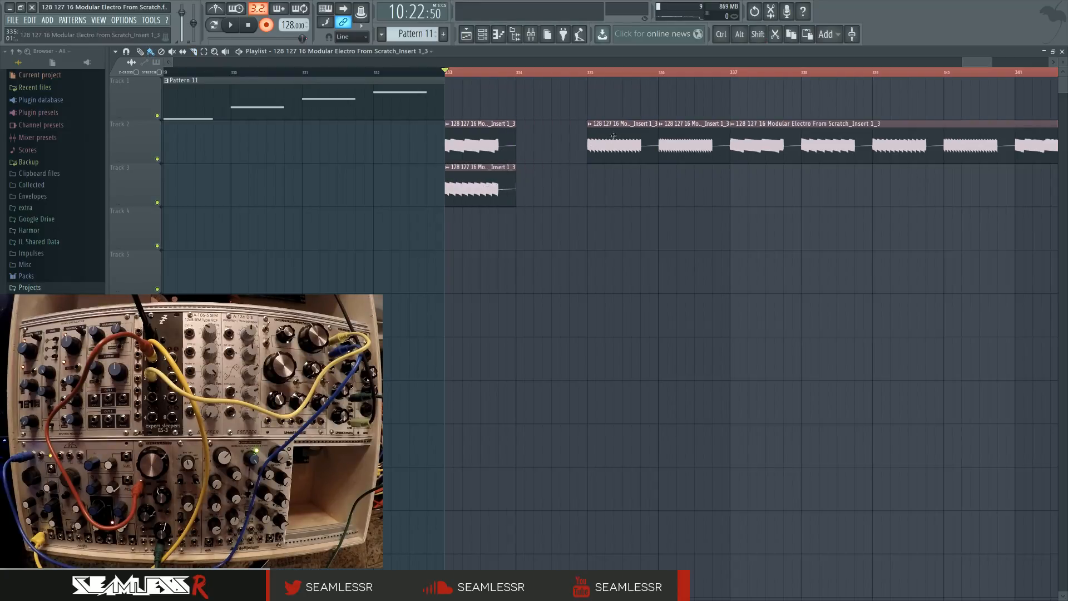
left_click_drag(629, 146, 487, 232)
left_click_drag(682, 136, 468, 266)
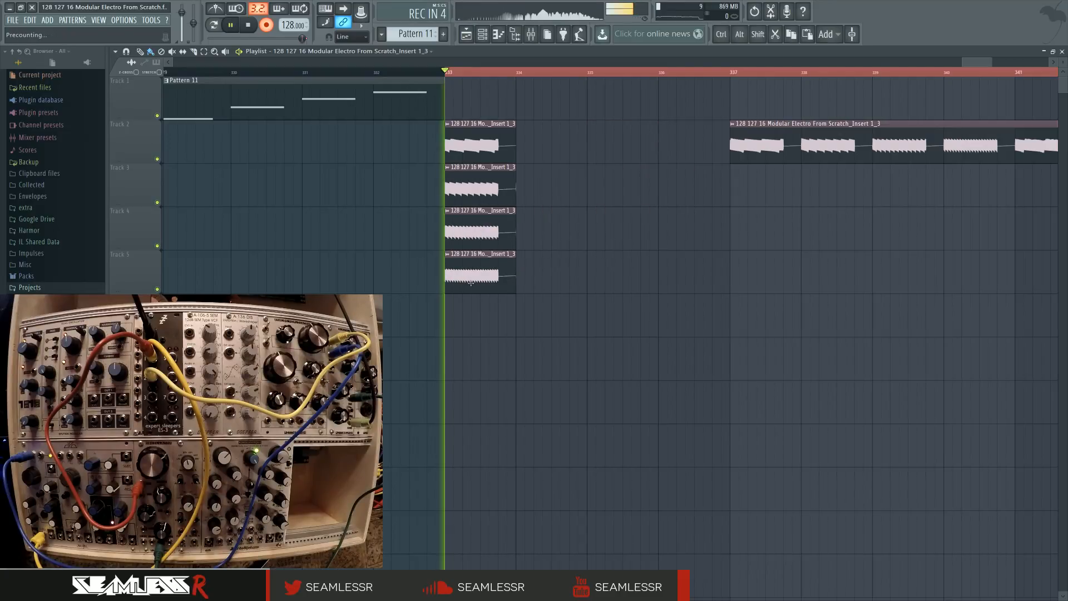
Play the four stacked slices from bar 333 several times to audition the chord
key("space")
key("space")
key("space")
key("space")
key("space")
key("space")
scroll(519, 215, "down", 4, "ctrl")
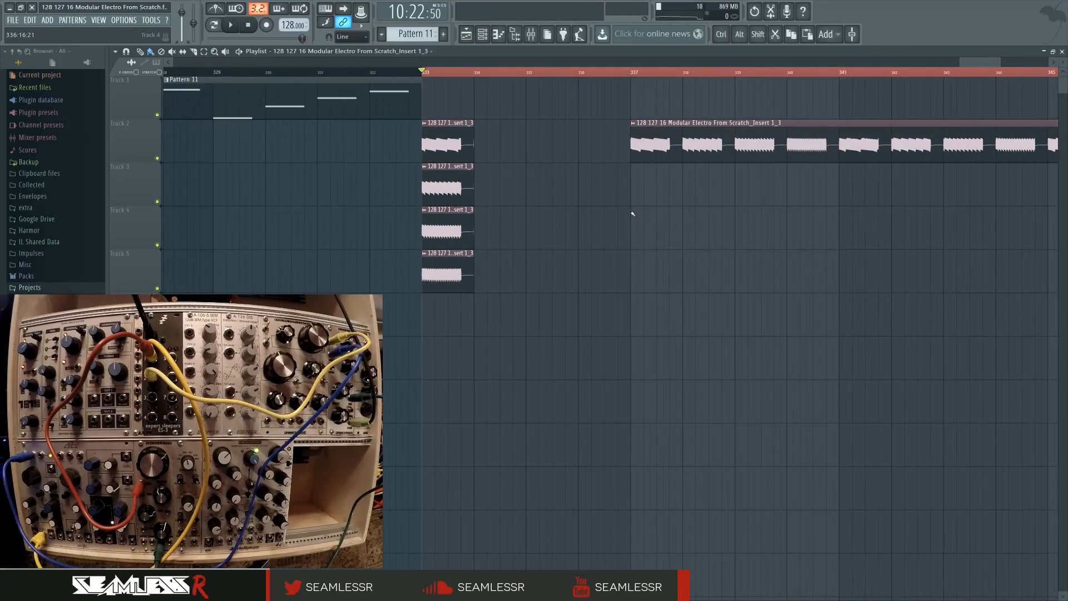
Slice the remaining audio clip on Track 2 at bars 341 and 345
scroll(506, 218, "down", 1, "ctrl")
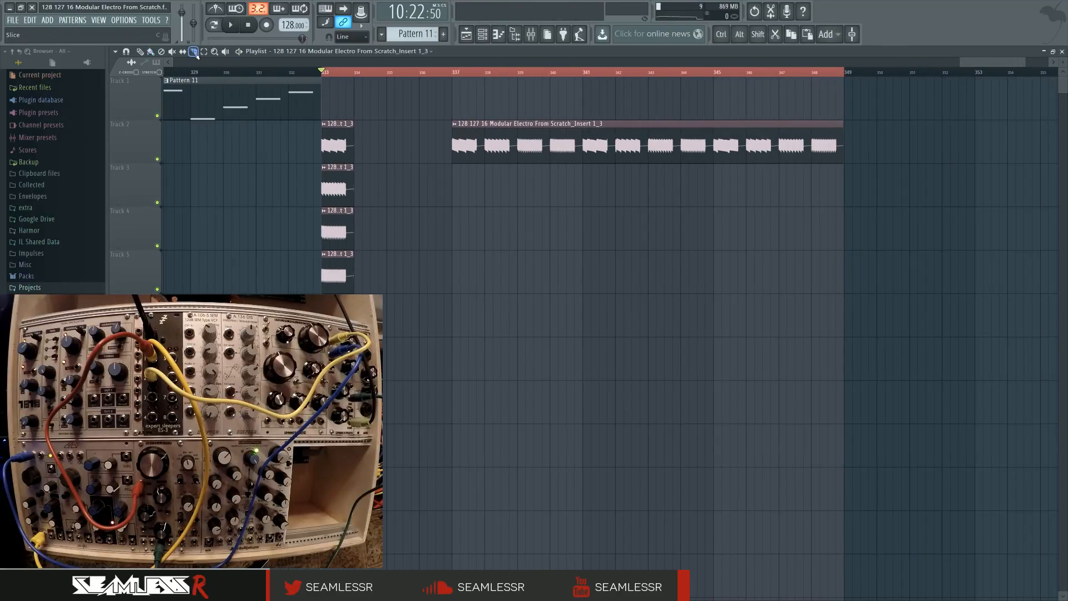
left_click(584, 145, "shift")
left_click(715, 147, "shift")
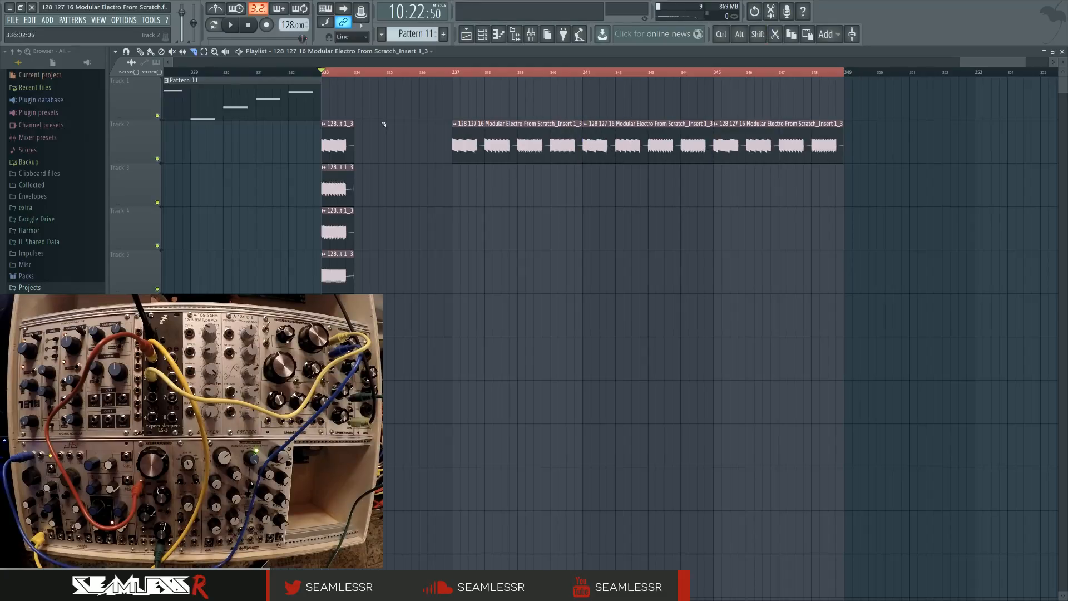
Stack the two later sections at bar 337 on Tracks 3 and 4, and slice all three sections at bars 338, 339 and 340
left_click_drag(619, 144, 490, 186)
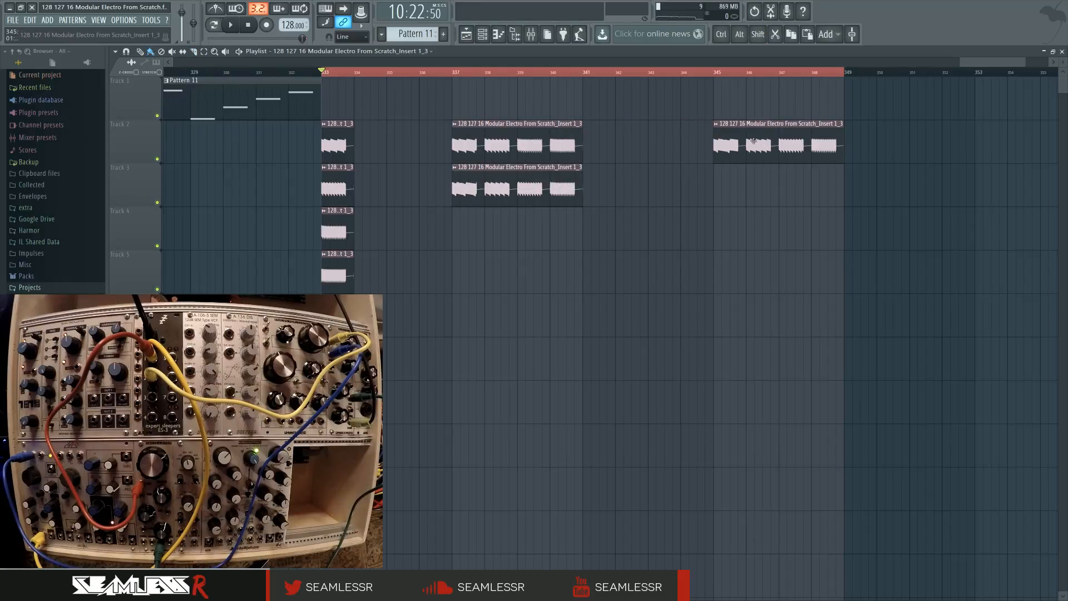
mouse_move(761, 144)
left_mouse_down()
mouse_move(499, 230)
mouse_move(484, 245)
left_mouse_up()
left_click_drag(516, 114, 517, 273)
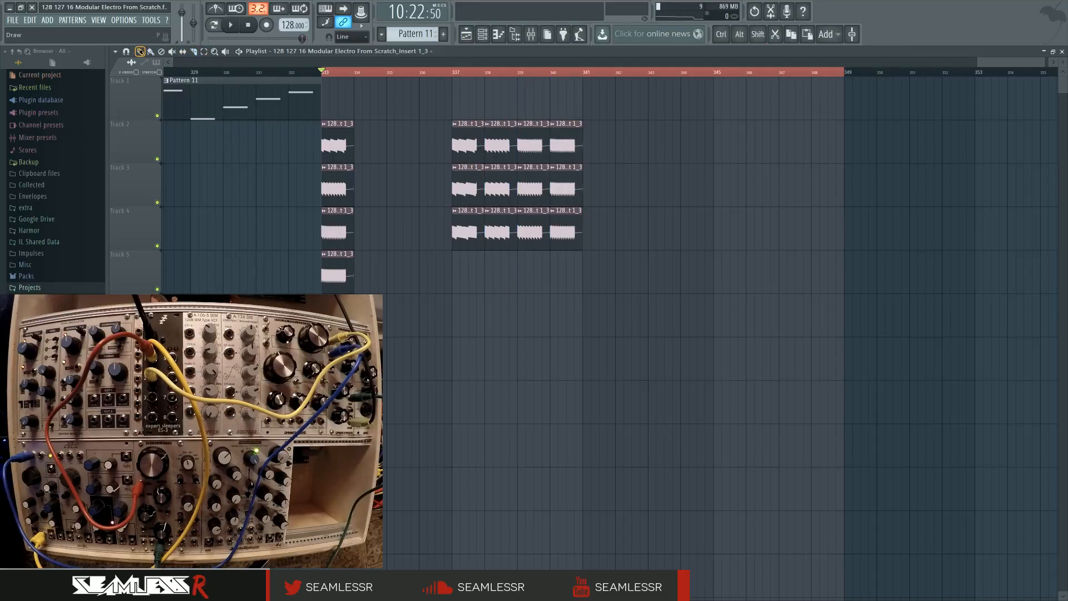
Build the second chord at bar 334 by stacking the four Track 2 slices from bars 337 to 340 on Tracks 2 to 5
left_click_drag(464, 127, 367, 127)
left_click_drag(501, 141, 378, 184)
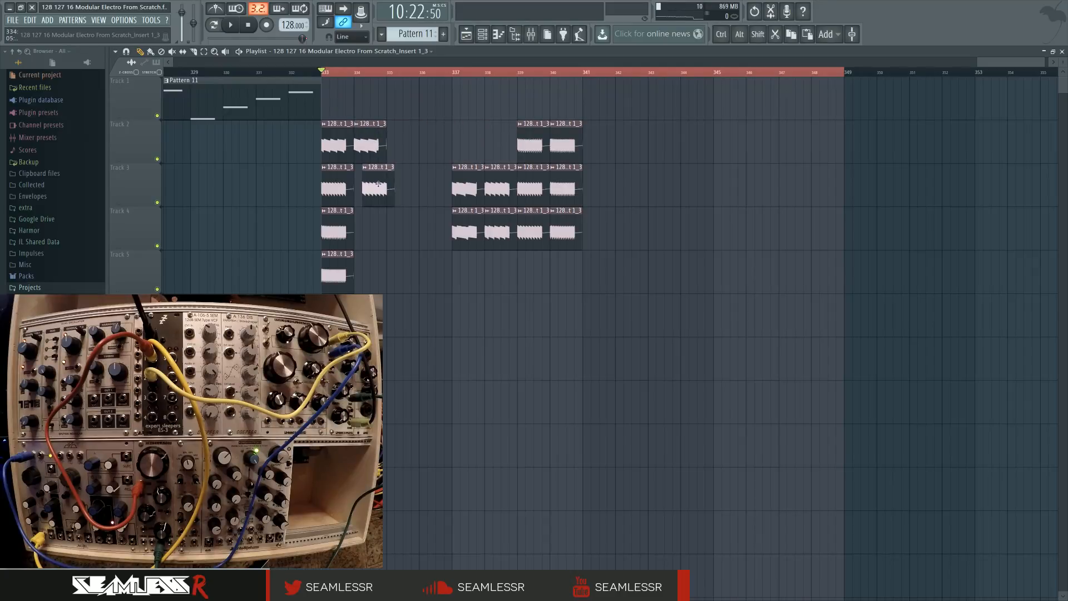
left_click_drag(528, 150, 369, 232)
left_click_drag(562, 153, 463, 224)
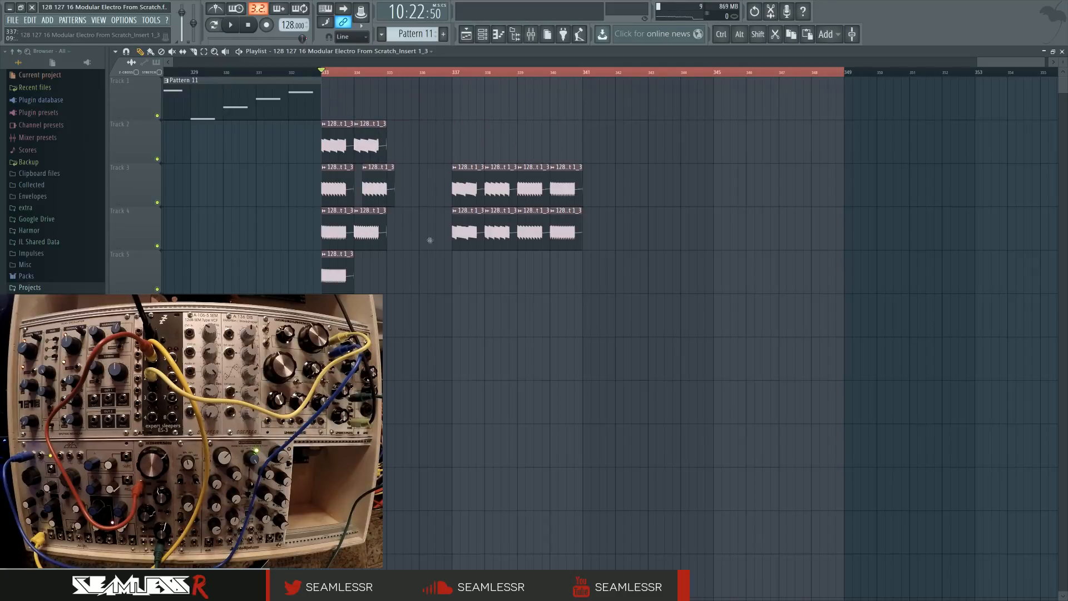
left_click_drag(370, 274, 378, 274)
Build the third chord at bar 335 by stacking the four Track 3 slices from bars 337 to 340 on Tracks 2 to 5
scroll(503, 274, "left", 1)
left_click_drag(563, 180, 497, 137)
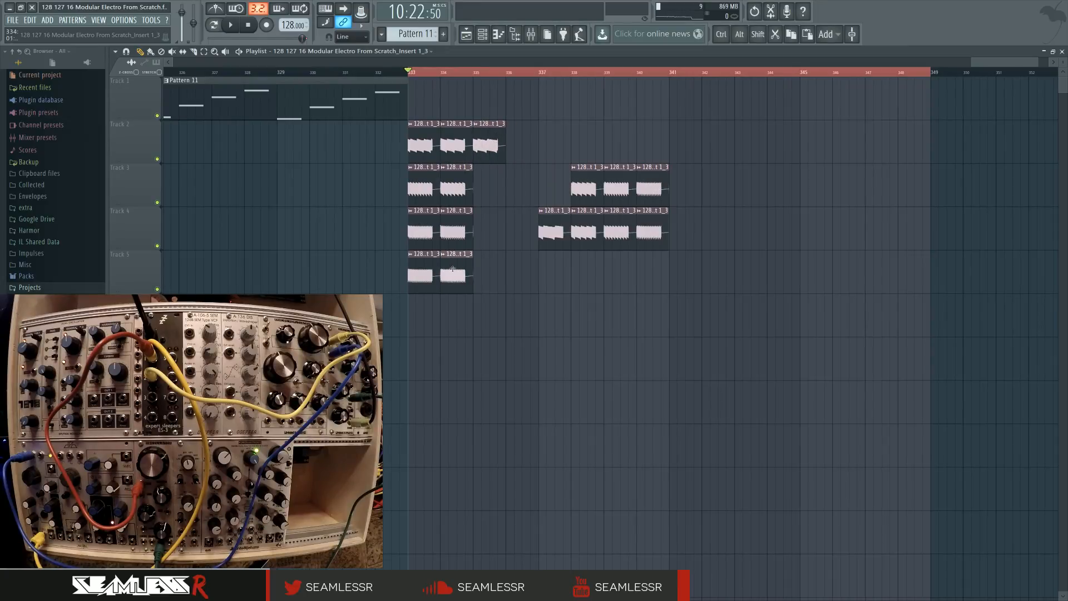
left_click_drag(584, 185, 500, 184)
left_click_drag(628, 183, 503, 235)
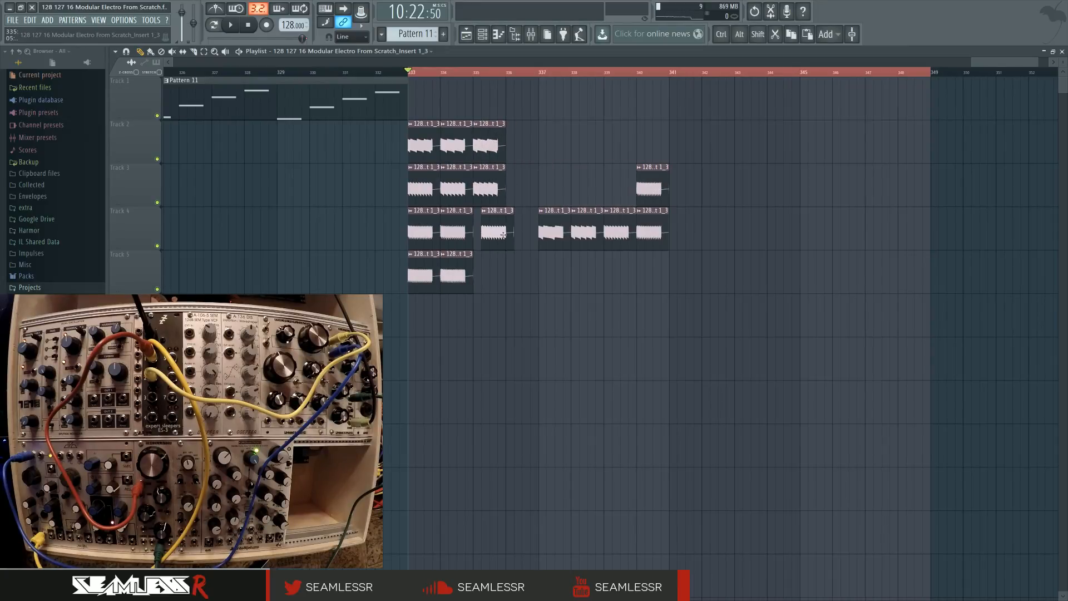
left_click_drag(640, 192, 478, 270)
Build the fourth chord at bar 336 by stacking the last four Track 4 slices on Tracks 2 to 5
left_click_drag(551, 228, 520, 139)
left_click_drag(584, 228, 518, 170)
left_click_drag(617, 231, 520, 231)
left_click_drag(651, 235, 520, 278)
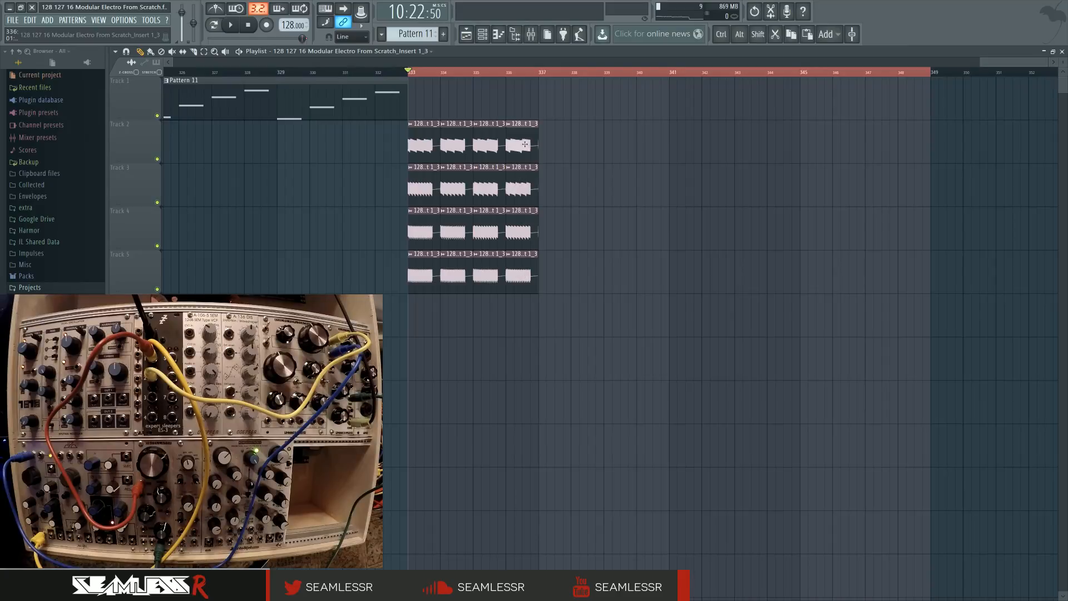
Open the recorded audio clip's channel settings and assign it to mixer track 41
double_click(525, 144)
double_click(415, 141)
mouse_move(422, 142)
left_mouse_down()
mouse_move(422, 177)
mouse_move(422, 157)
left_mouse_up()
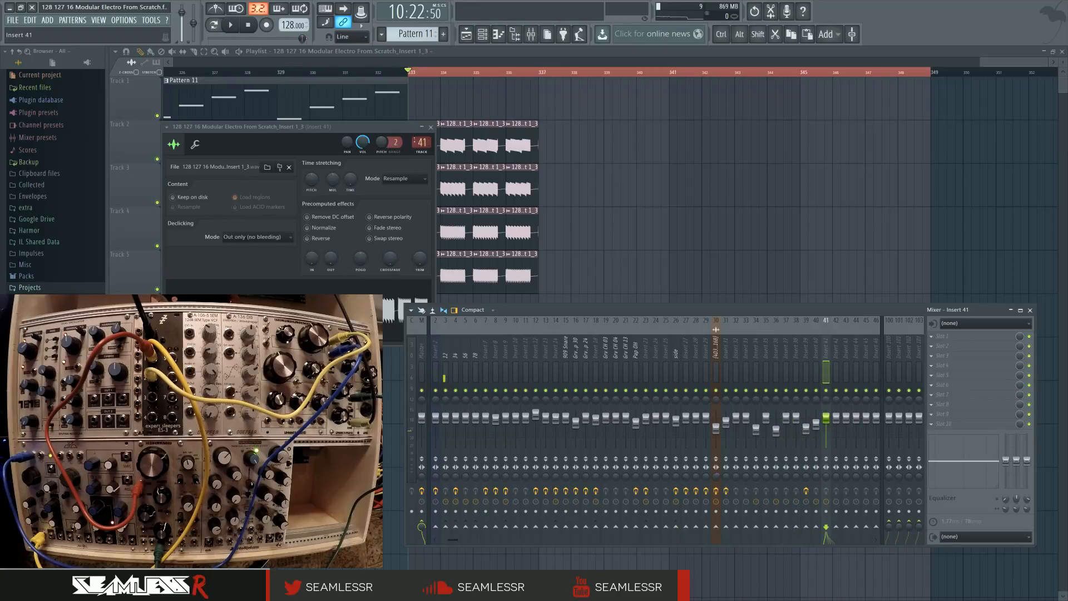
Lower the level of Insert 41 and route it only to the mixer track named side while the chords play
key("space")
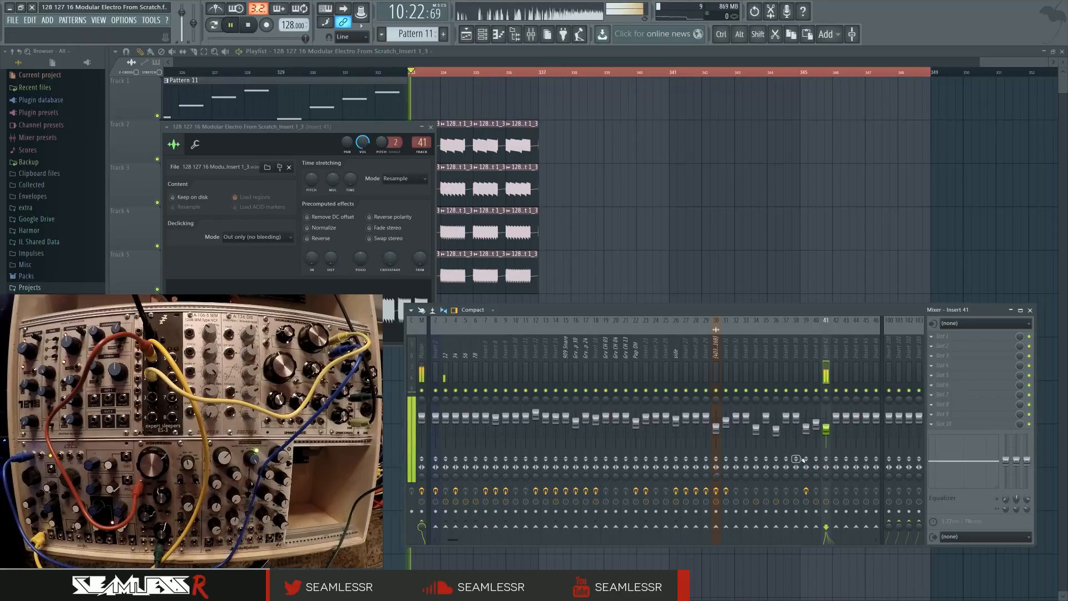
right_click(677, 526)
left_click(717, 554)
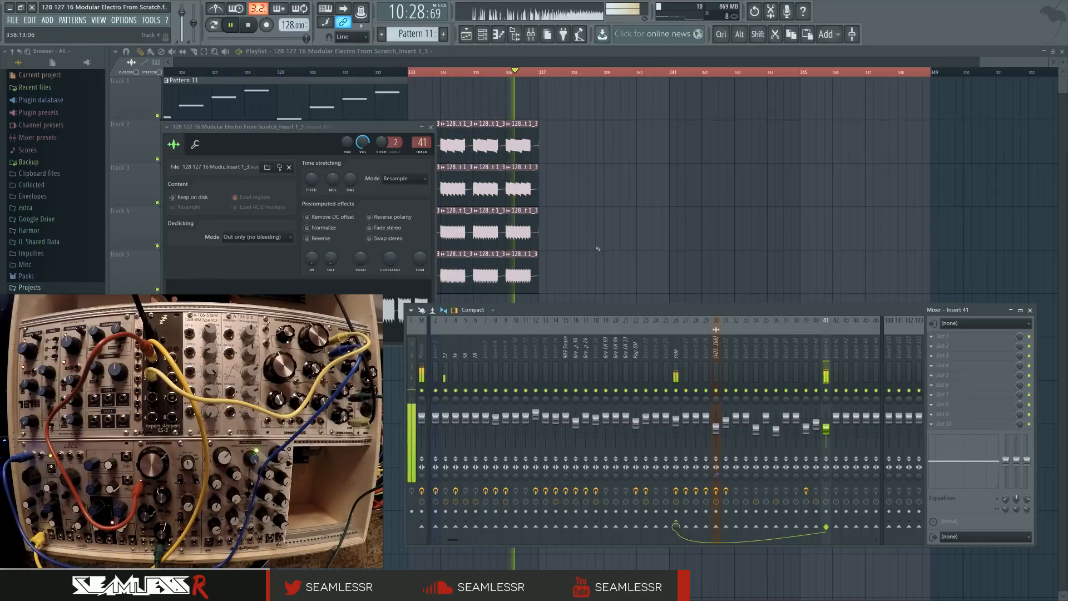
Play the four stacked chords from bar 333 in the playlist
right_click(625, 224)
key("space")
key("space")
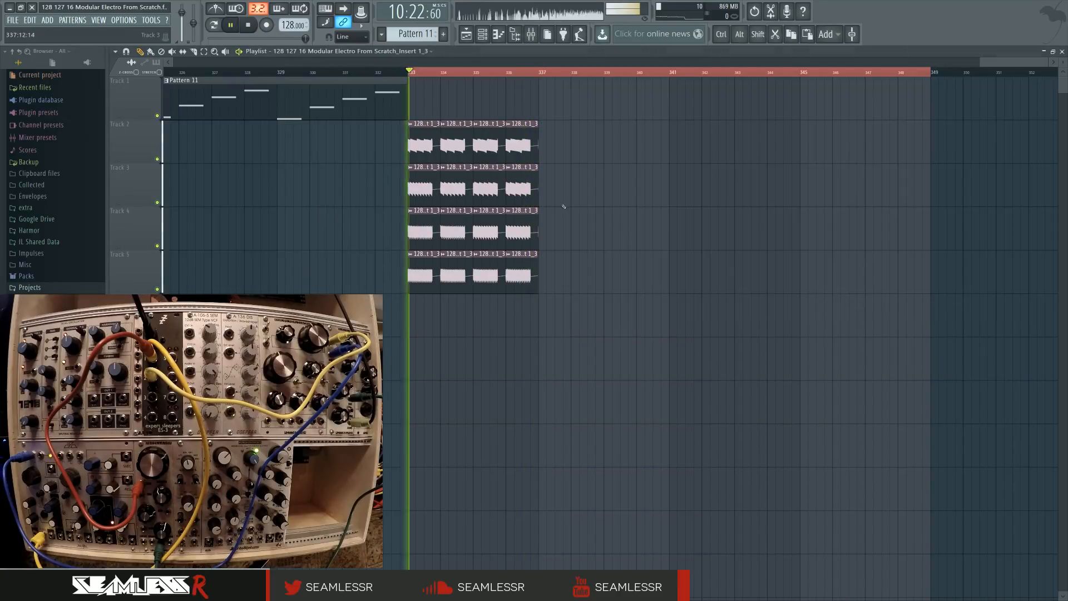
scroll(417, 232, "up", 5)
key("space")
Try to isolate the waveform glitch in Track 2's first clip by slicing on both sides of it, and audition it
scroll(440, 231, "up", 5)
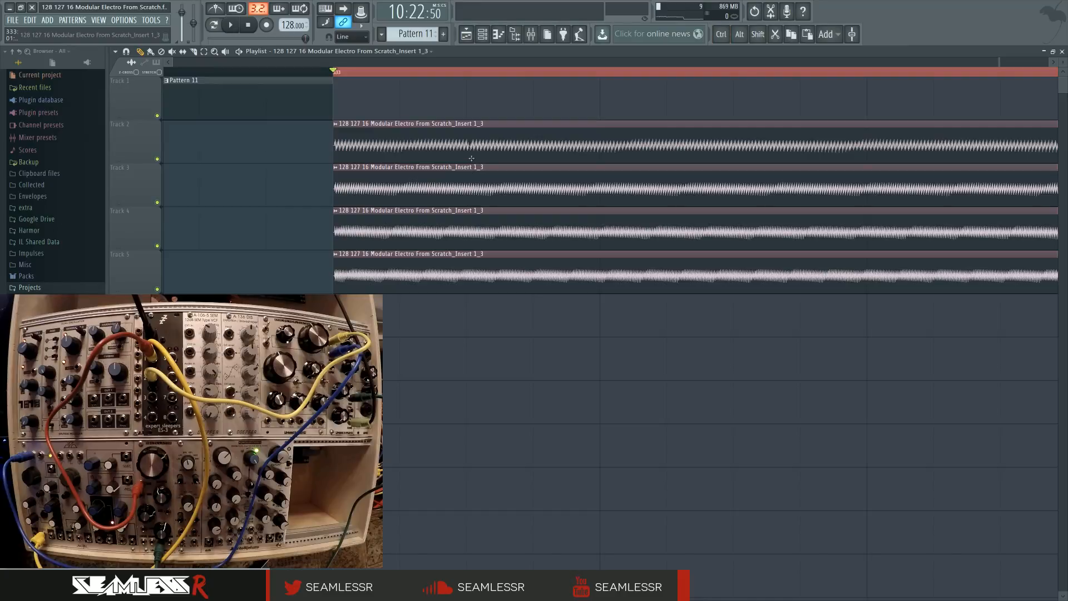
left_click(456, 143, "shift")
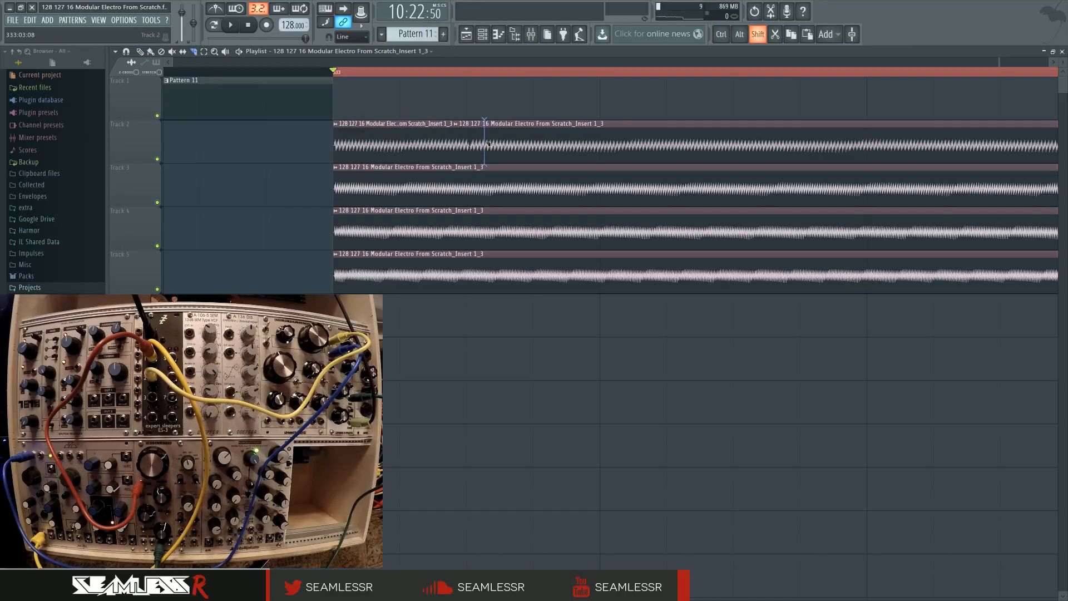
key("space")
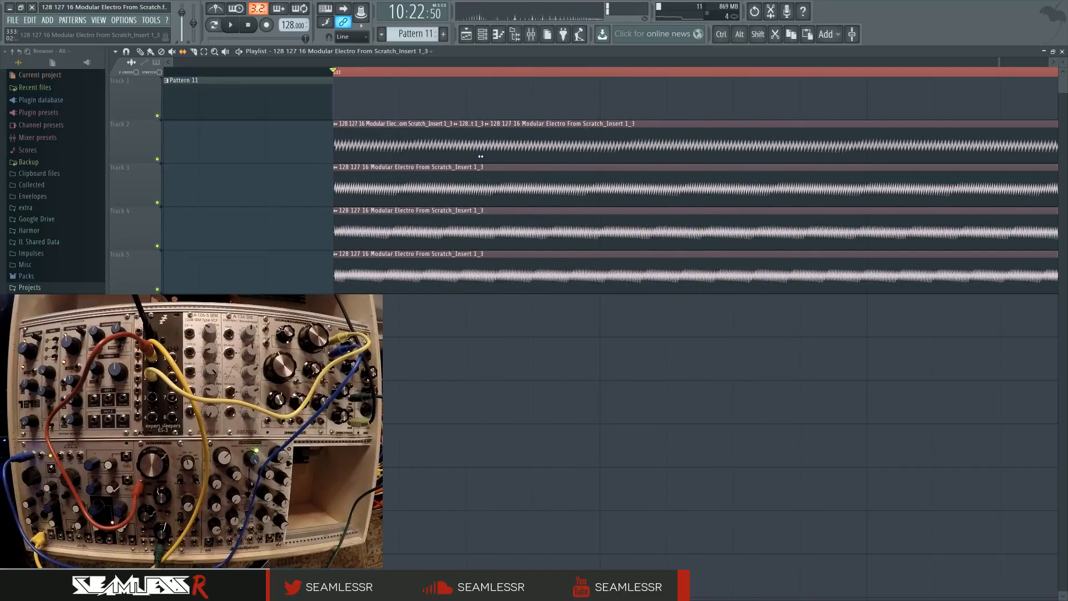
key("space")
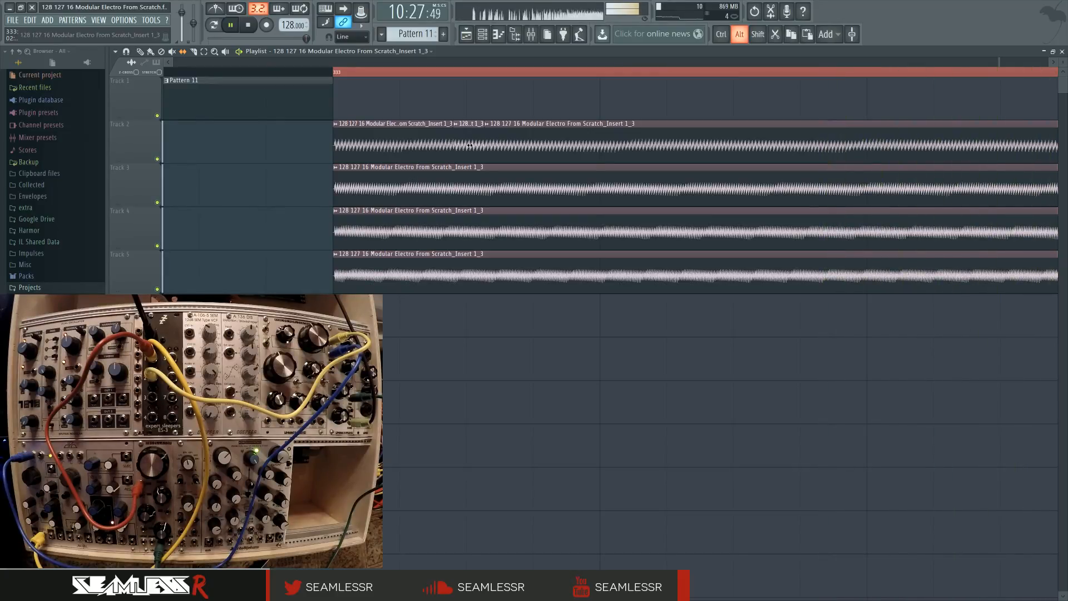
key("space")
Delete the two short slices at the start of Track 2 and extend the remaining clip back to bar 333
right_click(469, 144)
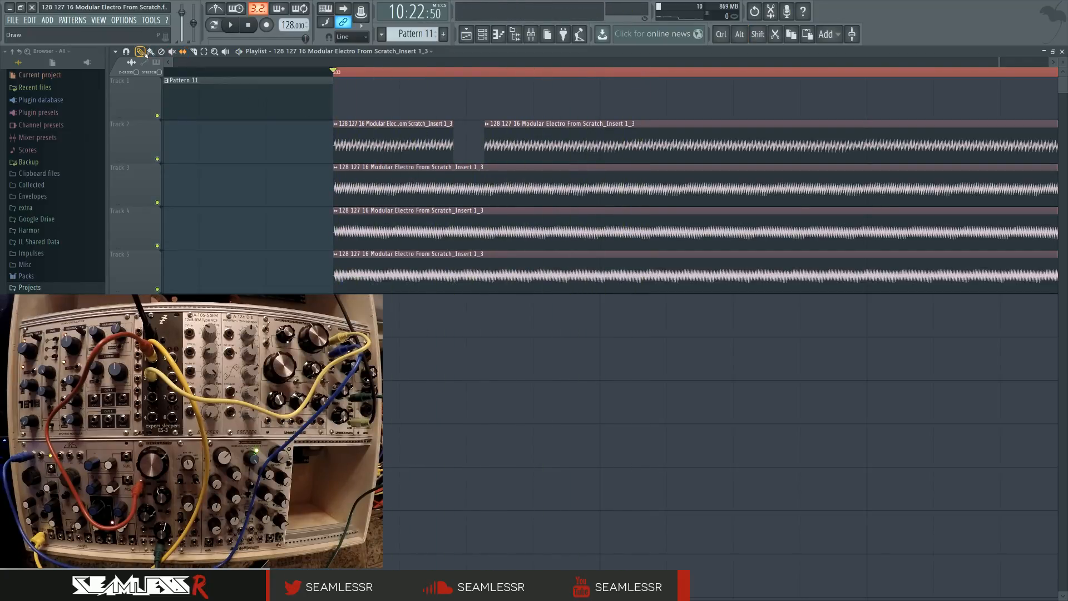
right_click(365, 143)
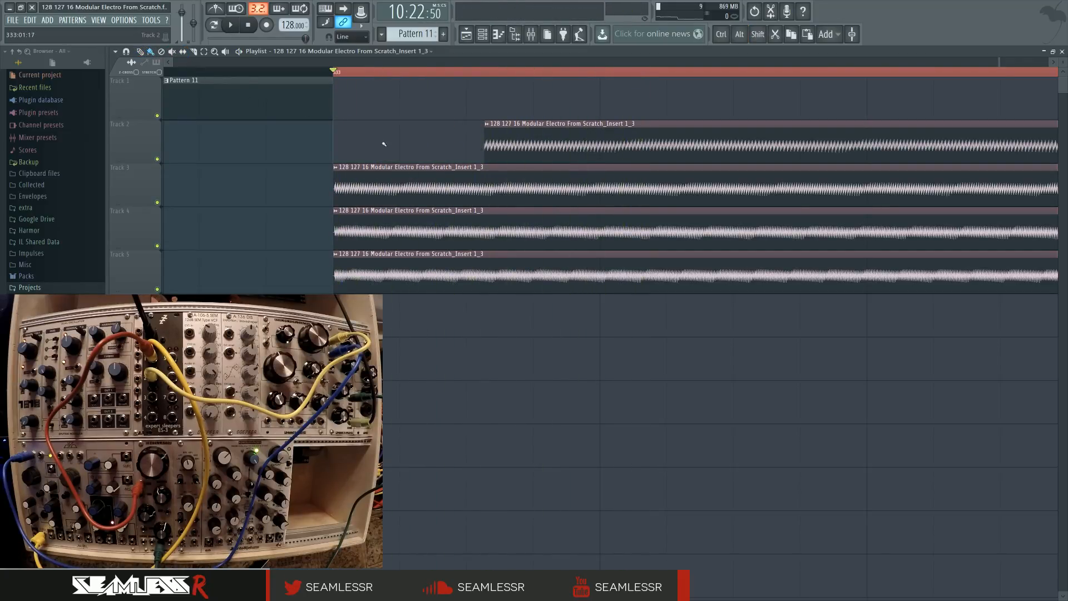
left_click_drag(483, 146, 335, 146)
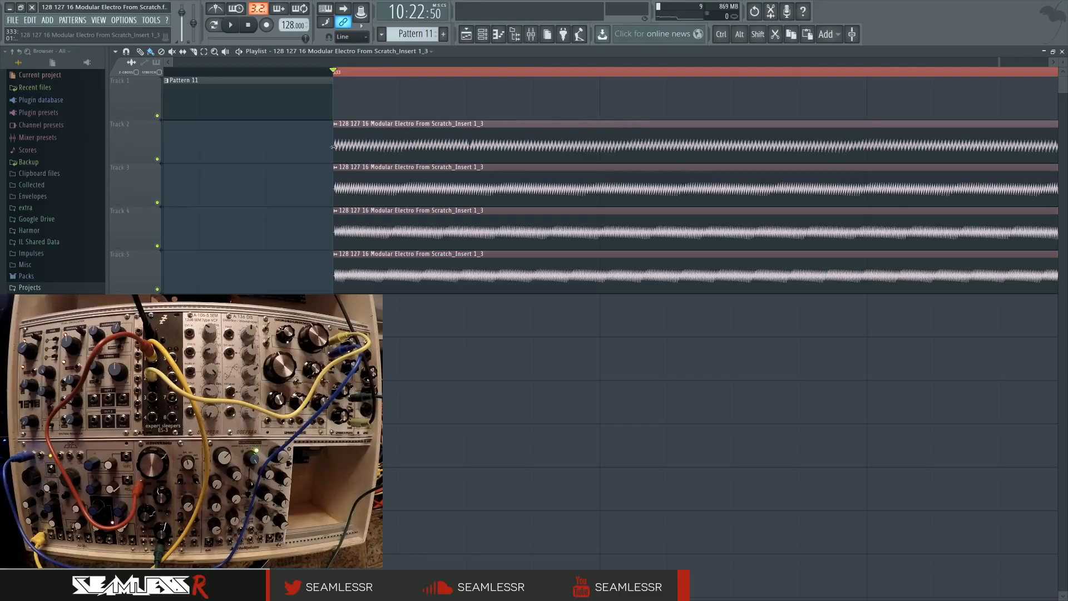
Slice the first chord's four clips on Tracks 2 to 5 one beat after bar 333 and delete the remainders up to bar 334
scroll(304, 190, "up", 2)
key("space")
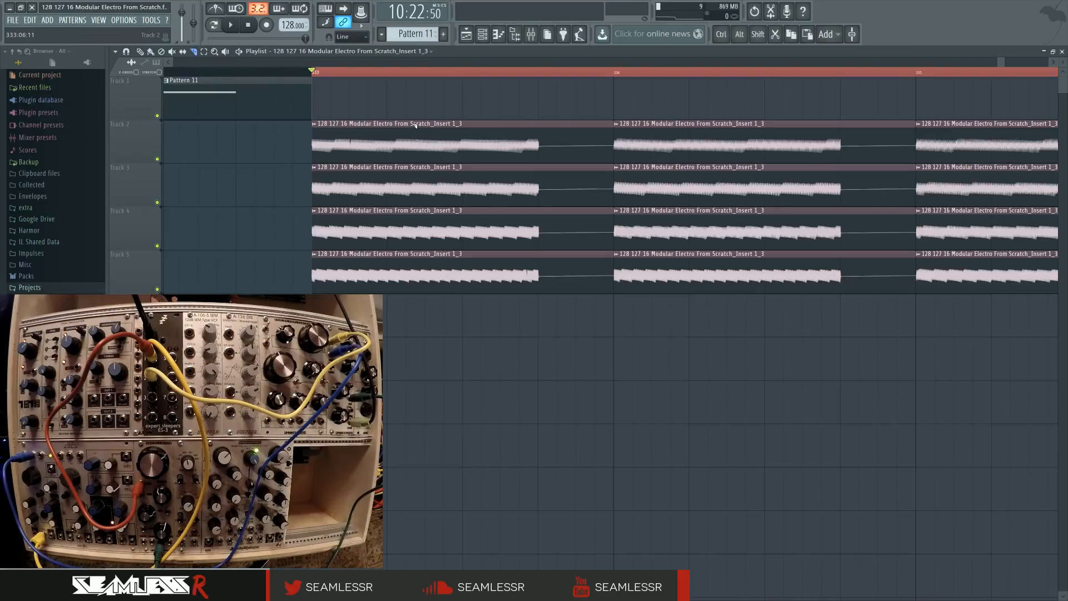
left_click_drag(412, 311, 412, 311)
left_click_drag(485, 308, 485, 308)
right_click(340, 145)
left_click_drag(425, 278, 337, 153, "ctrl")
left_click(472, 164, "ctrl")
scroll(440, 184, "right", 2)
scroll(410, 210, "down", 3)
left_click_drag(422, 137, 436, 272, "ctrl")
right_click(435, 146)
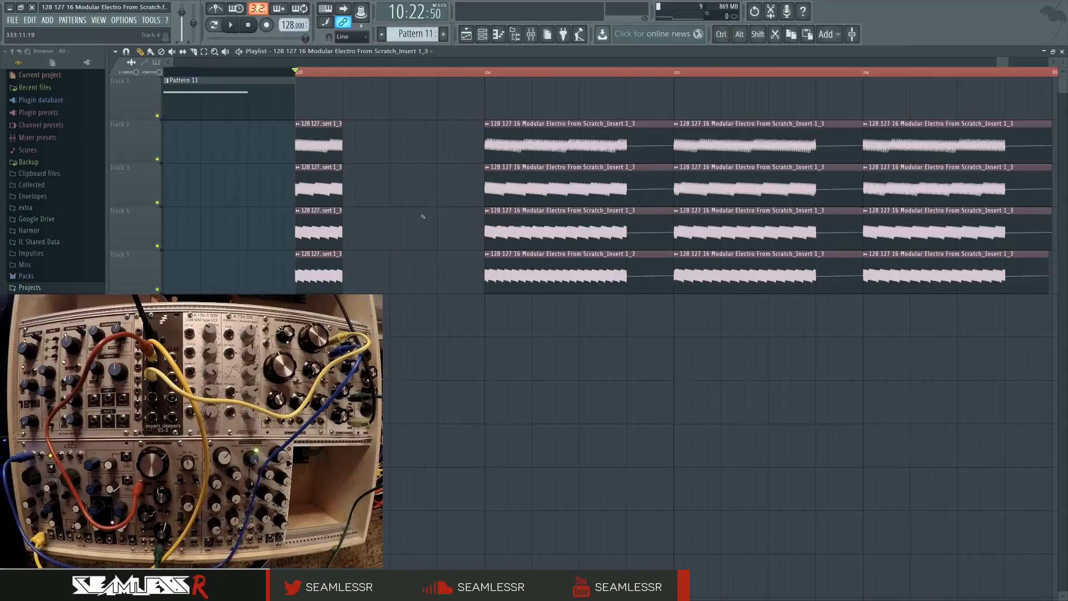
Audition the shortened chord and load Fruity parametric EQ 2 in the first effect slot of Insert 41
key("space")
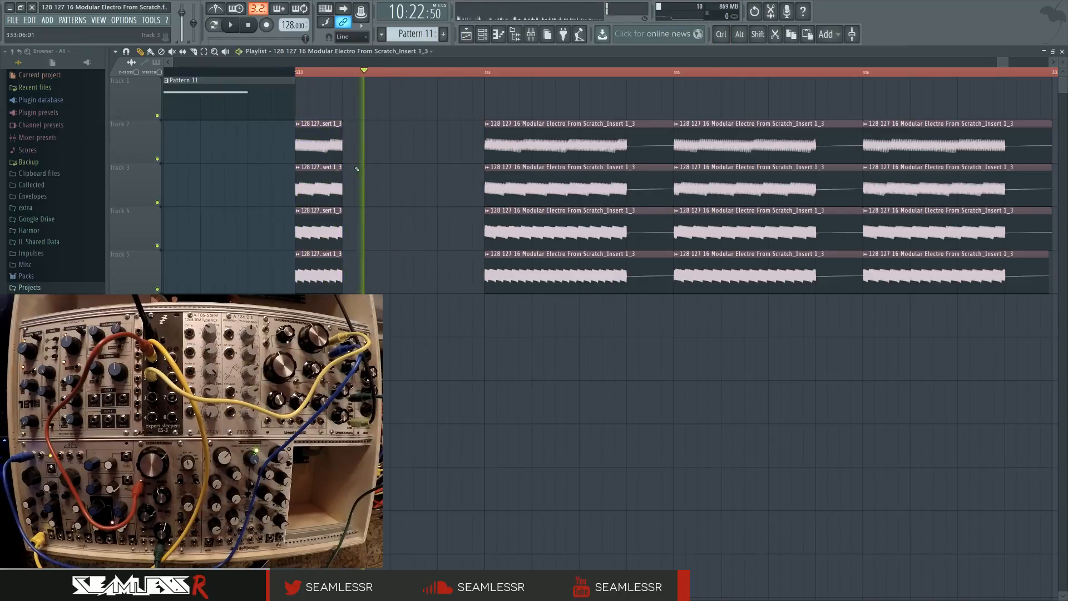
key("F9")
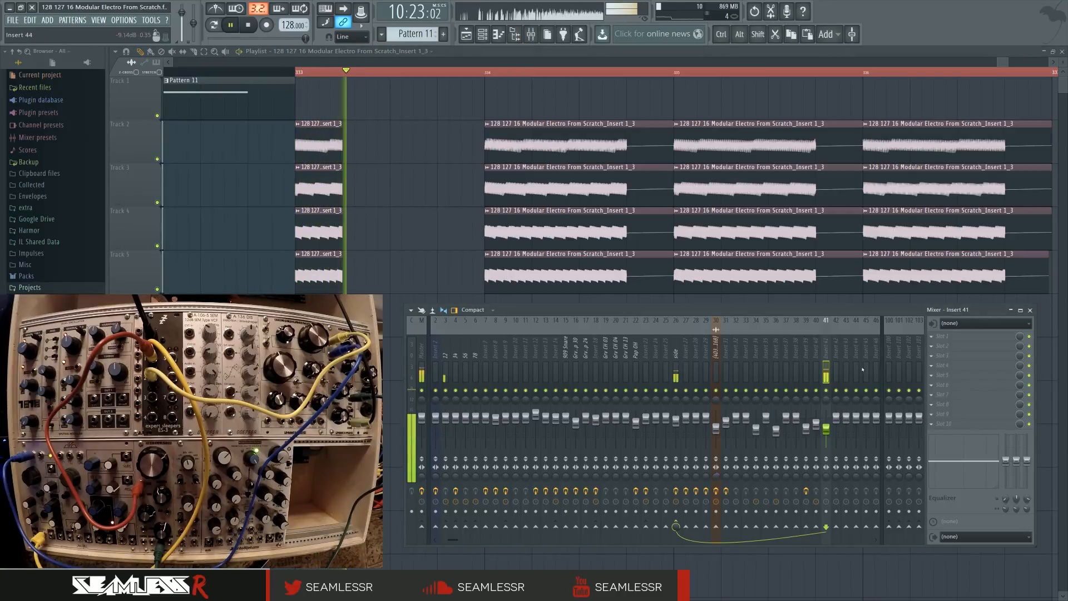
key("space")
left_click(939, 341)
left_click(946, 386)
Set EQ band 1 to a steeper high pass at 131 Hz while auditioning the chord, and return to the playlist
right_click(213, 215)
mouse_move(233, 243)
left_click(285, 272)
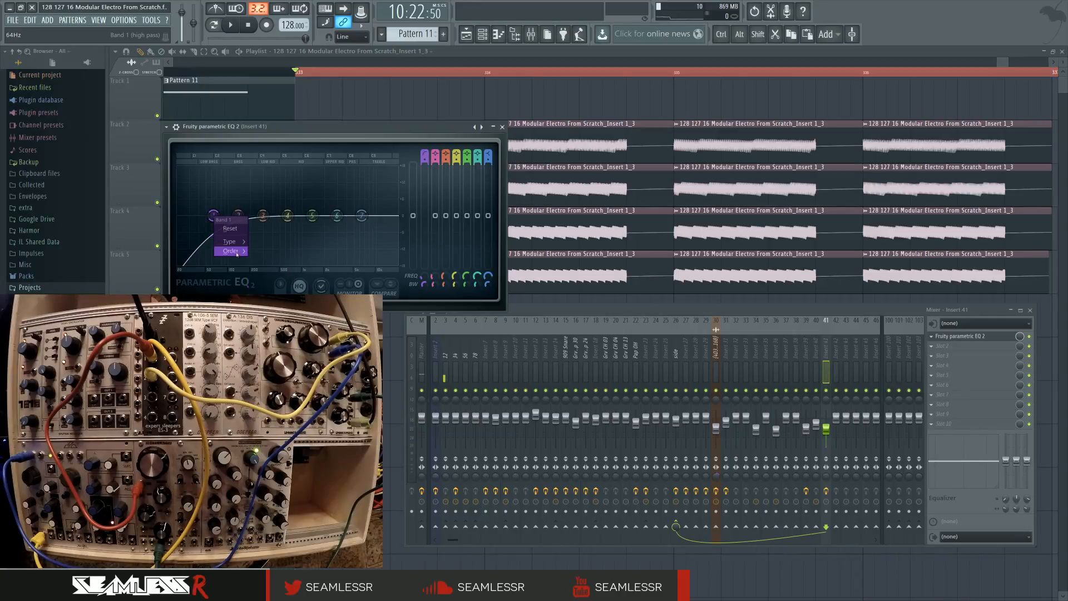
key("space")
left_click_drag(228, 215, 237, 215)
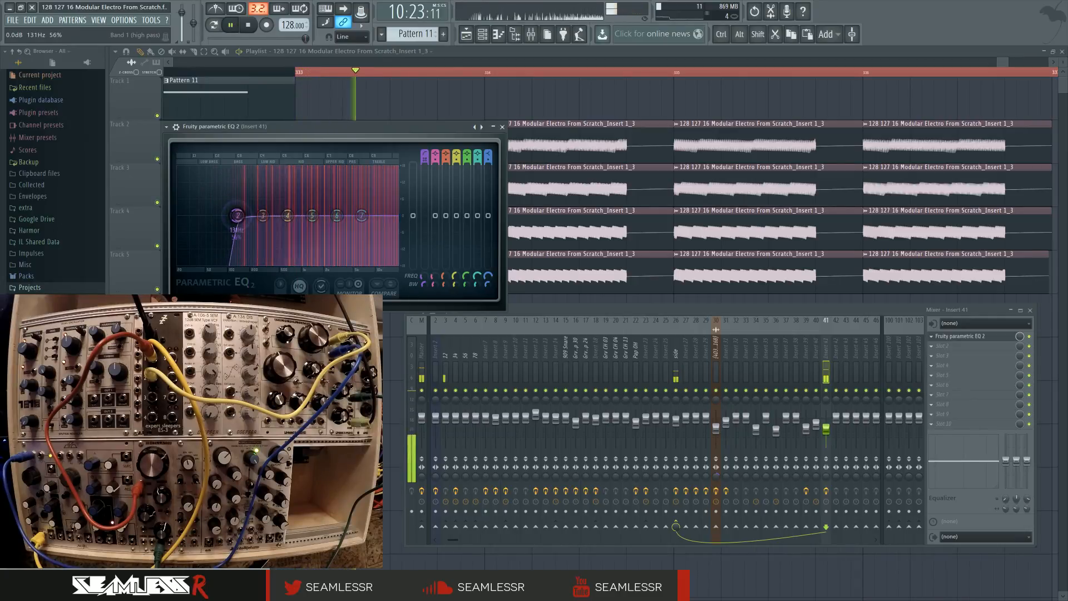
key("space")
left_click(422, 93)
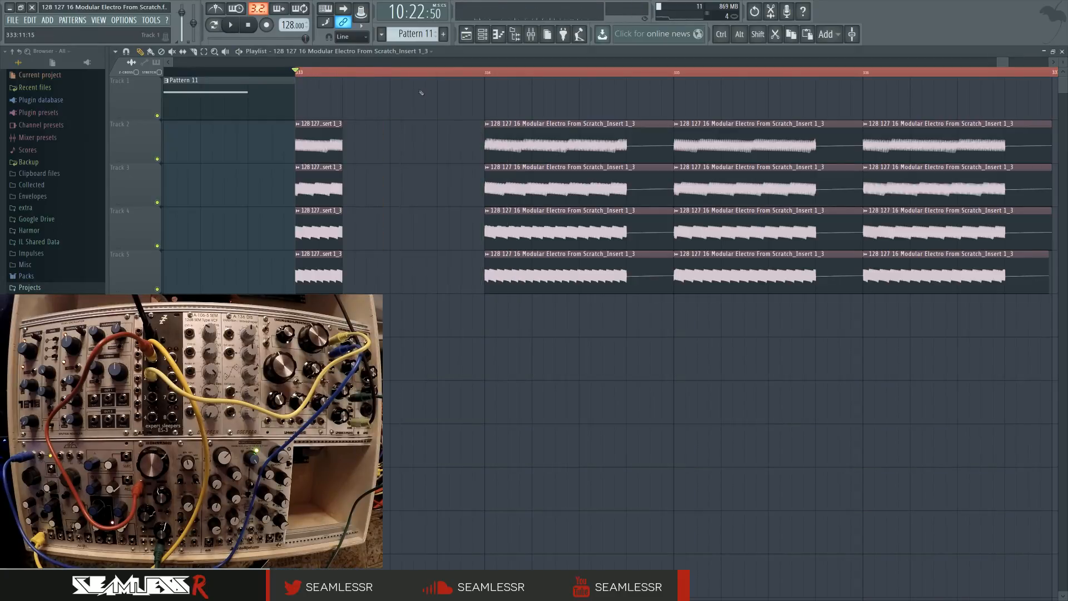
Set the project timebase (PPQ) to 960 and close the project settings
scroll(395, 146, "down", 5)
left_click_drag(346, 195, 426, 217)
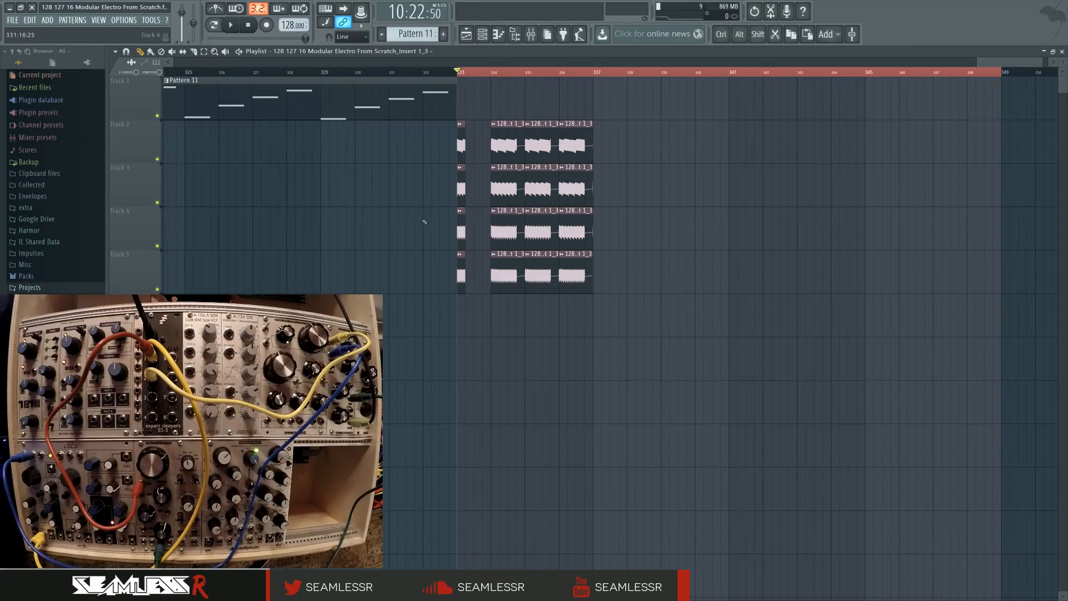
key("space")
scroll(451, 177, "up", 3)
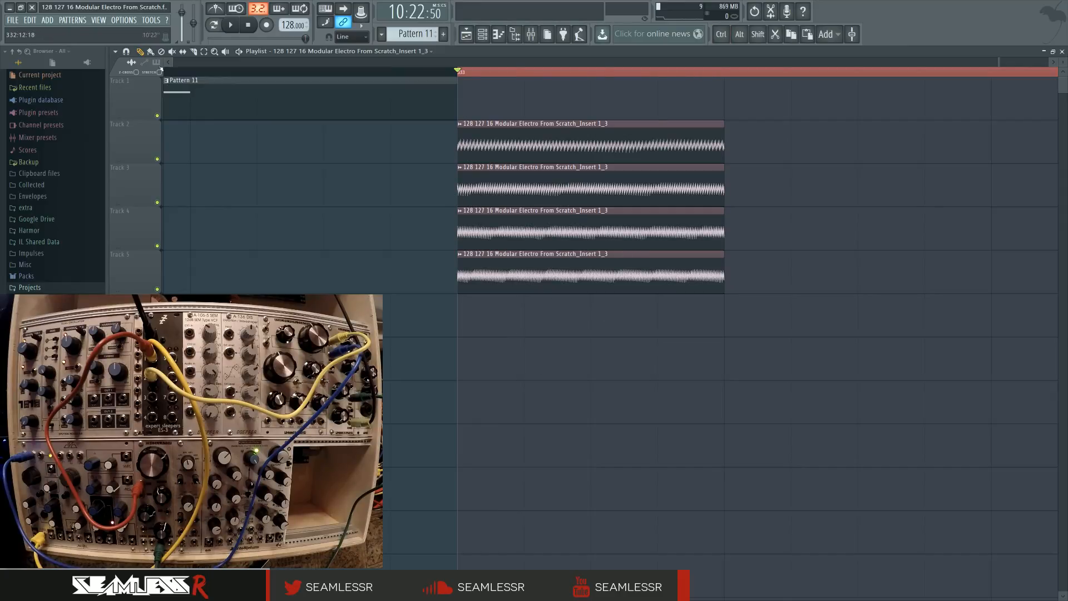
left_click(123, 20)
left_click(133, 67)
left_click(599, 169)
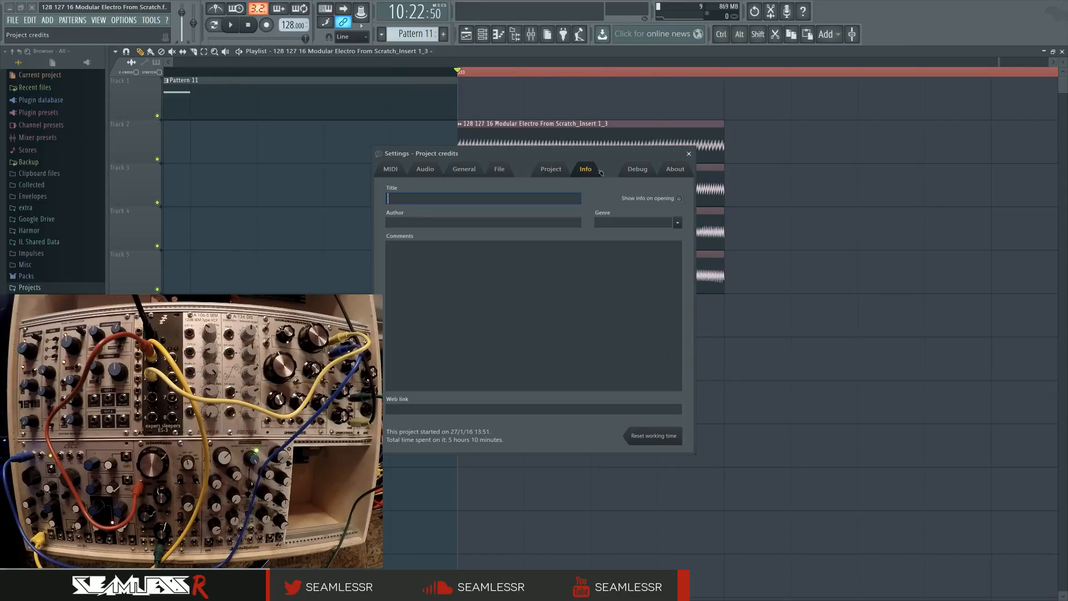
left_click(551, 169)
left_click(586, 237)
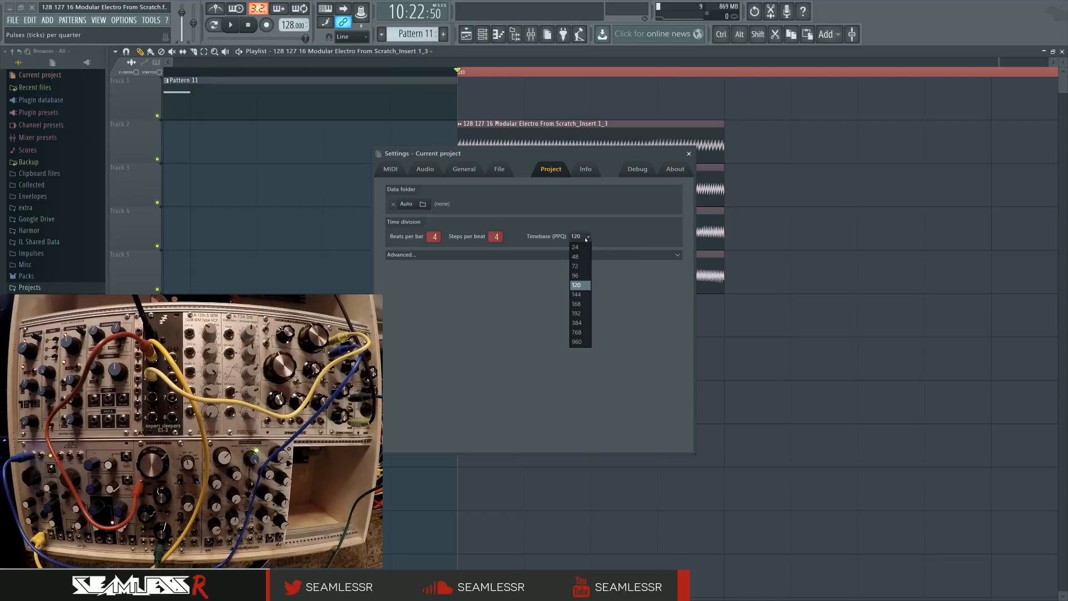
left_click(581, 341)
key("Escape")
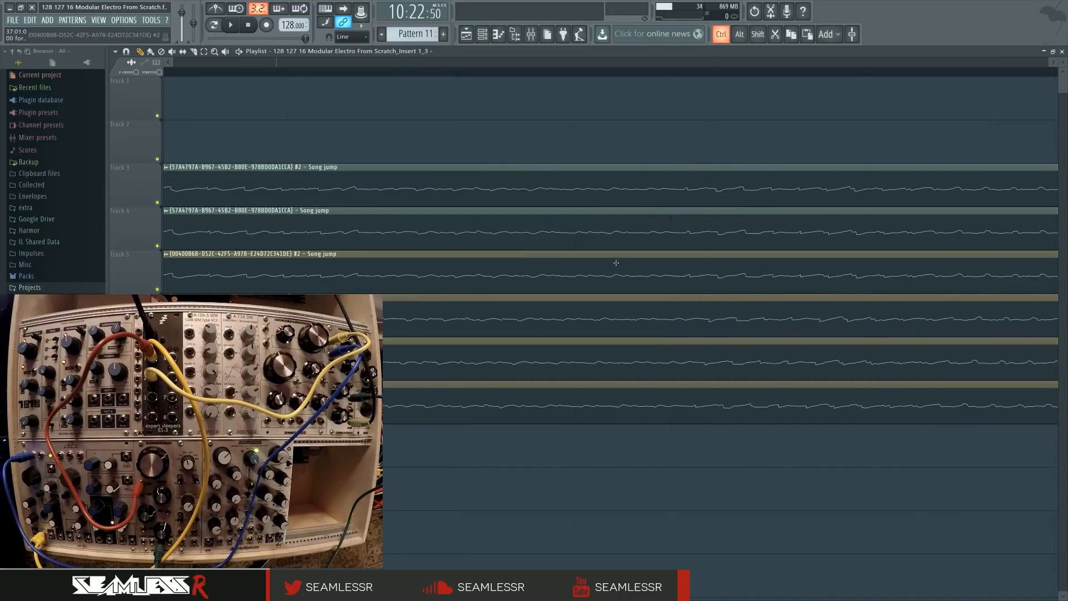
Examine the waveform starts of the four stacked clips at bar 333 up close
scroll(1022, 212, "up", 6)
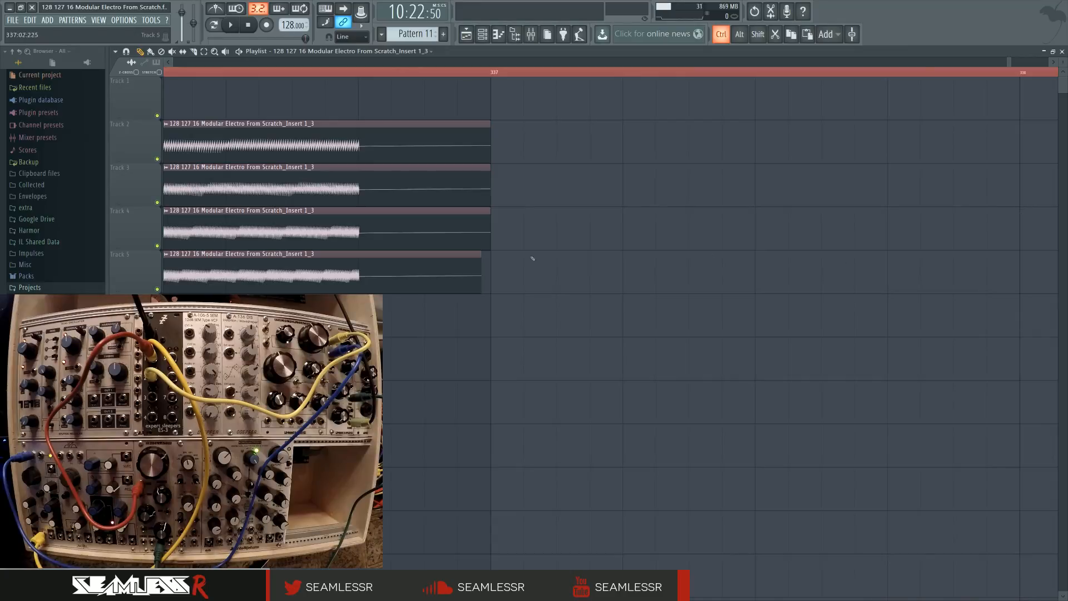
left_click_drag(525, 267, 1009, 389)
left_click_drag(356, 334, 852, 360)
left_click_drag(542, 356, 892, 374)
left_click_drag(379, 347, 790, 362)
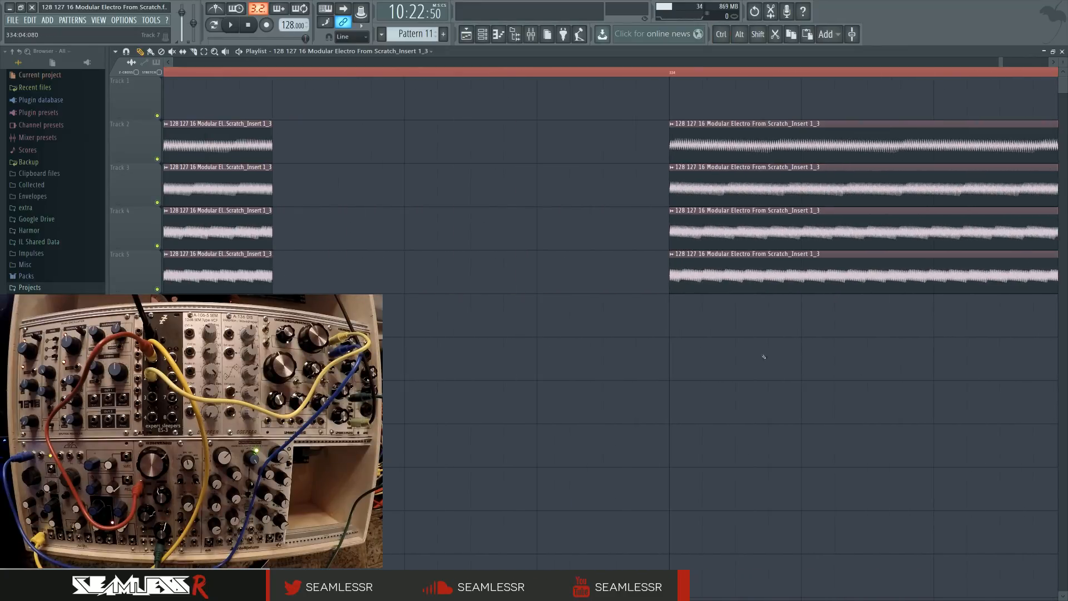
left_click_drag(336, 334, 792, 355)
scroll(605, 357, "up", 4)
left_click_drag(728, 345, 632, 348)
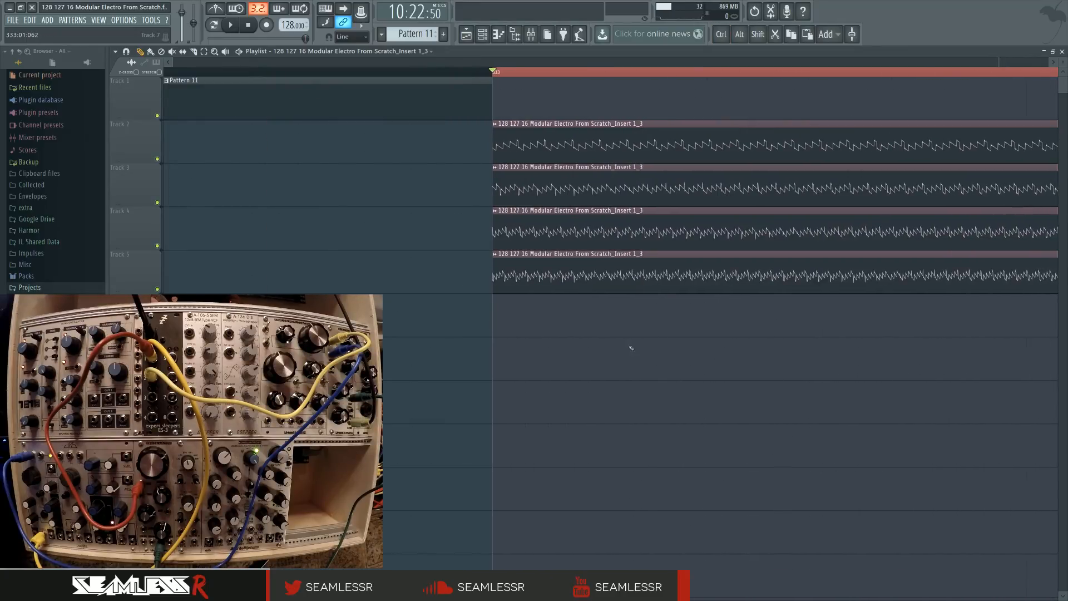
Set the project timebase (PPQ) to 96 and close the project settings
scroll(629, 348, "up", 3)
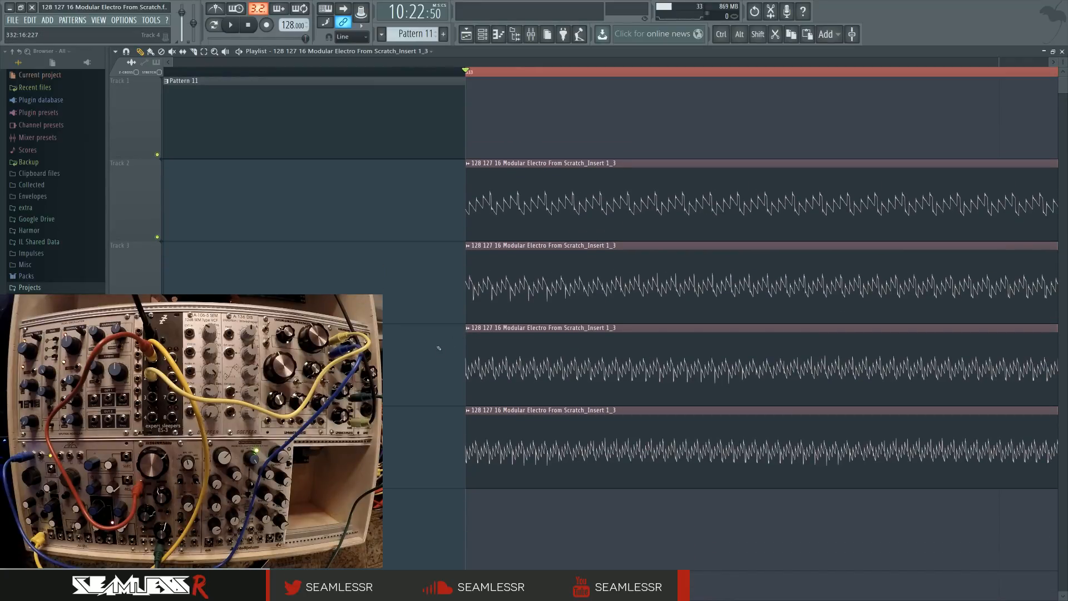
scroll(439, 348, "down", 4)
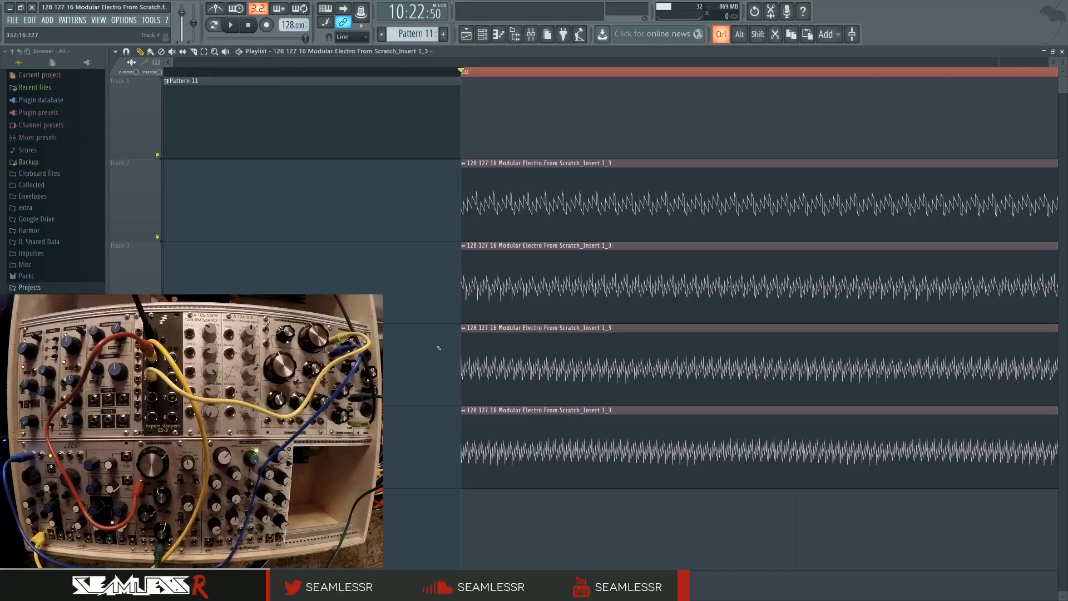
left_click(123, 20)
left_click(137, 55)
left_click(567, 172)
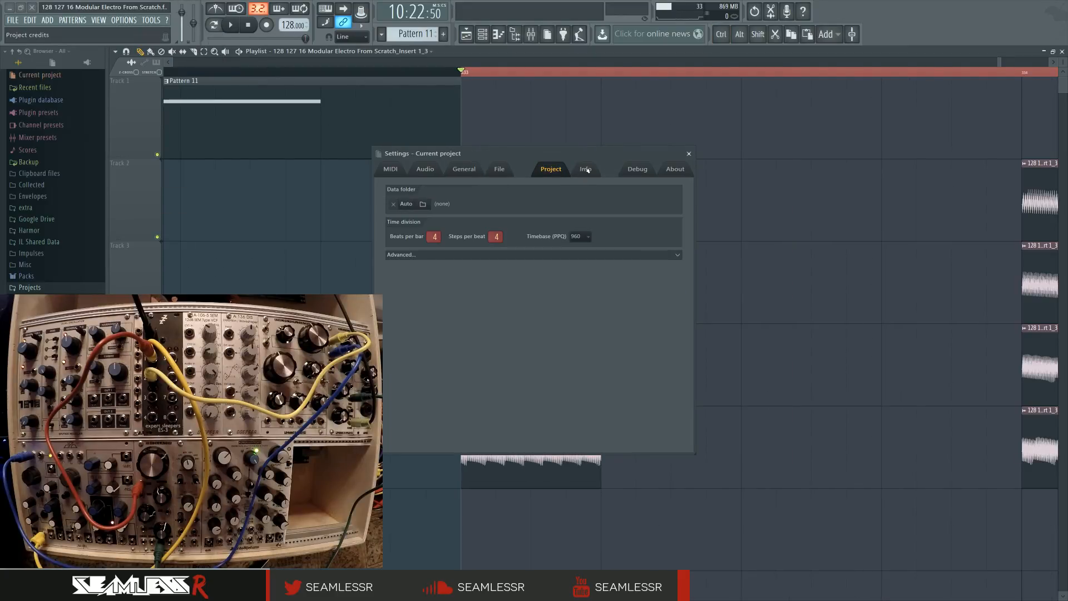
left_click(582, 236)
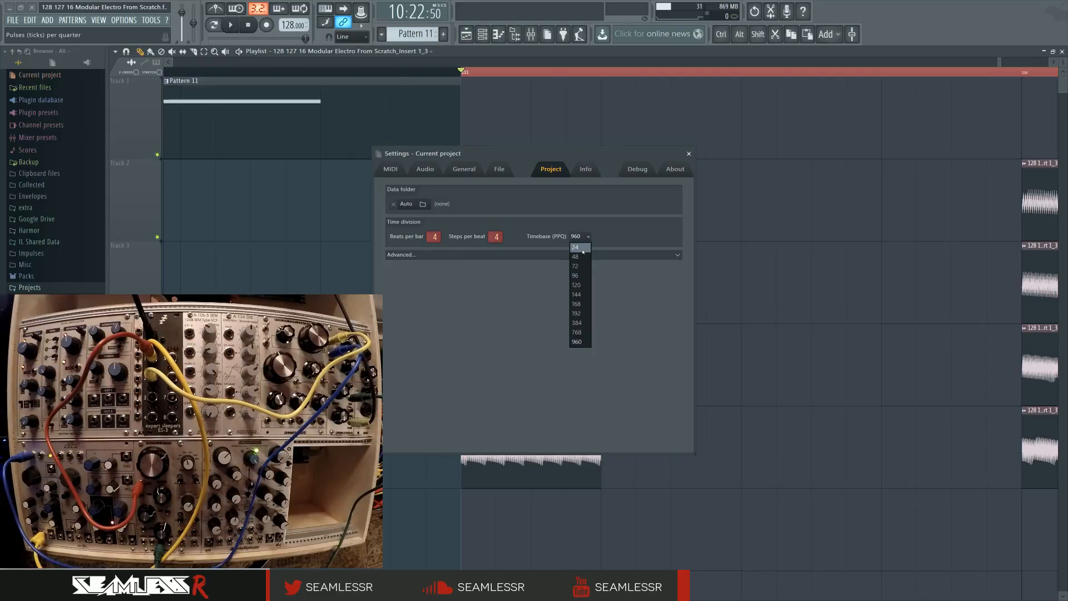
left_click(583, 286)
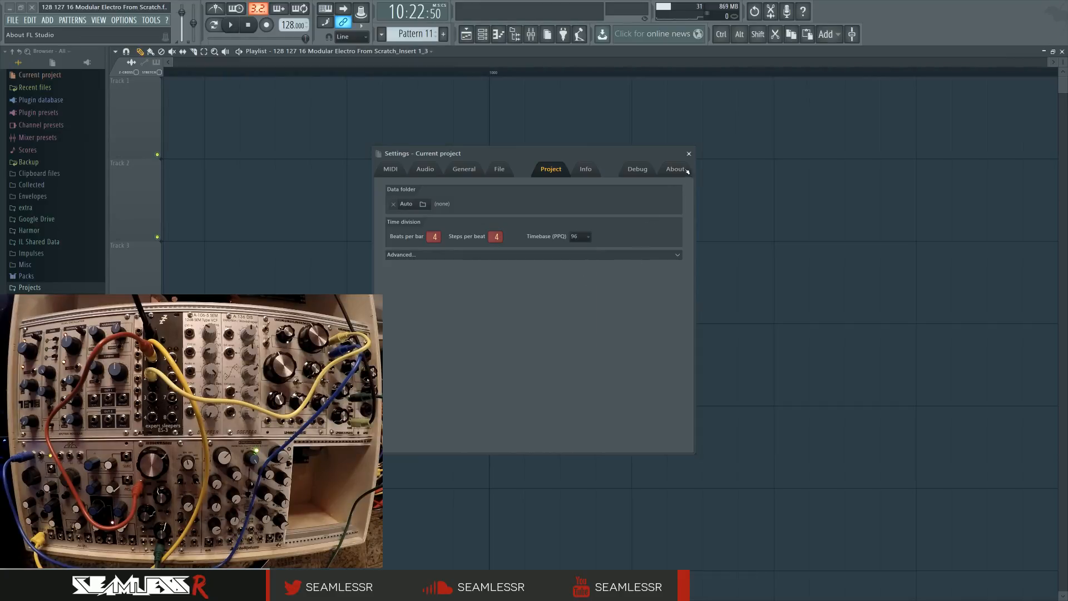
key("Escape")
Move the four stacked clips at bar 334 earlier, just behind the shortened chord in bar 333, and audition them
scroll(581, 345, "down", 5)
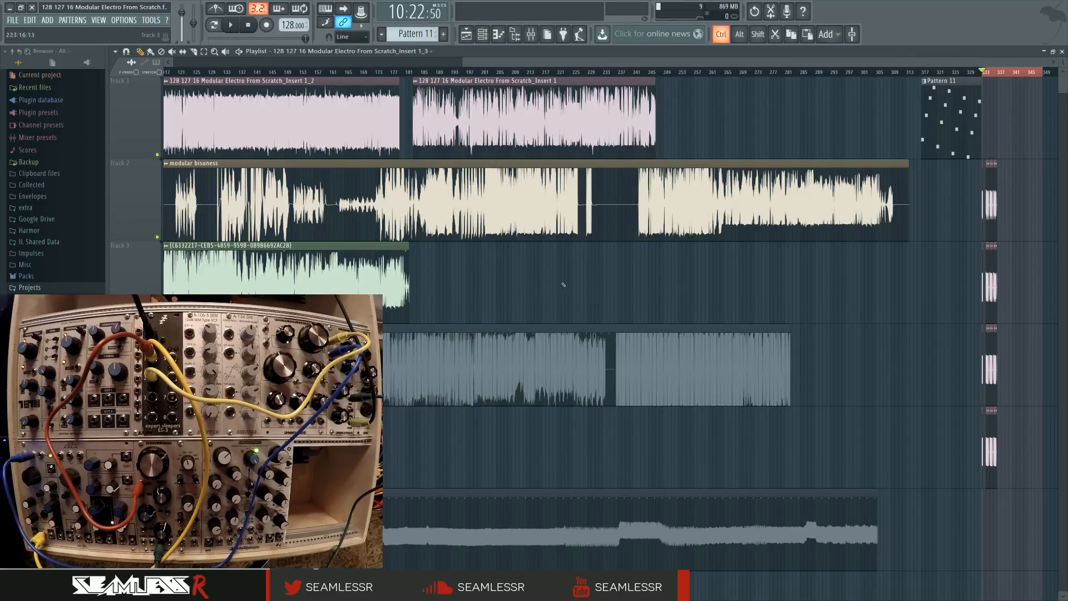
scroll(579, 289, "down", 3)
scroll(857, 270, "up", 8)
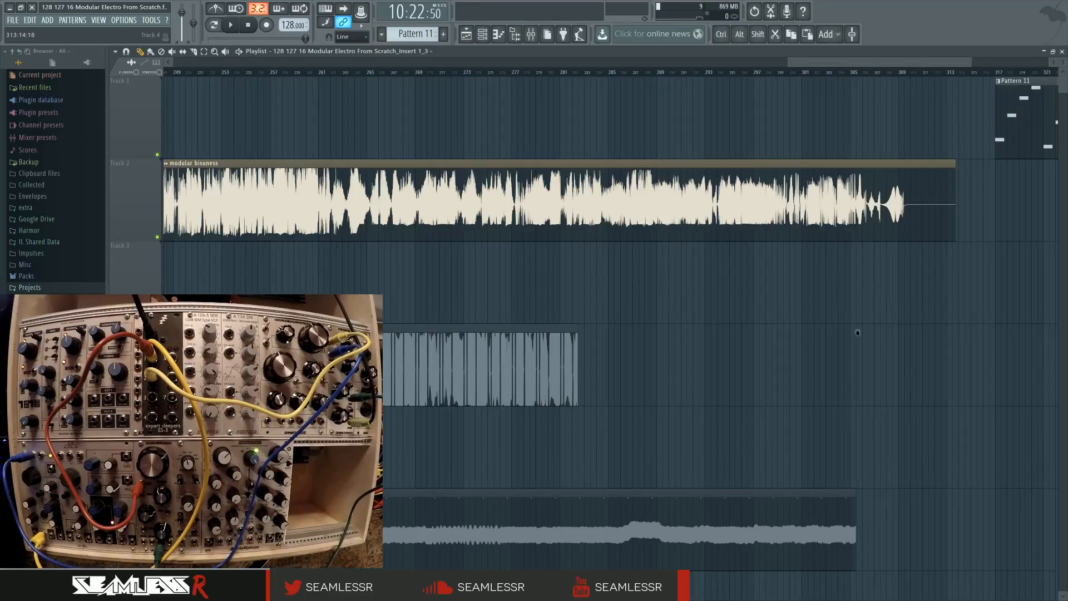
scroll(656, 370, "up", 5)
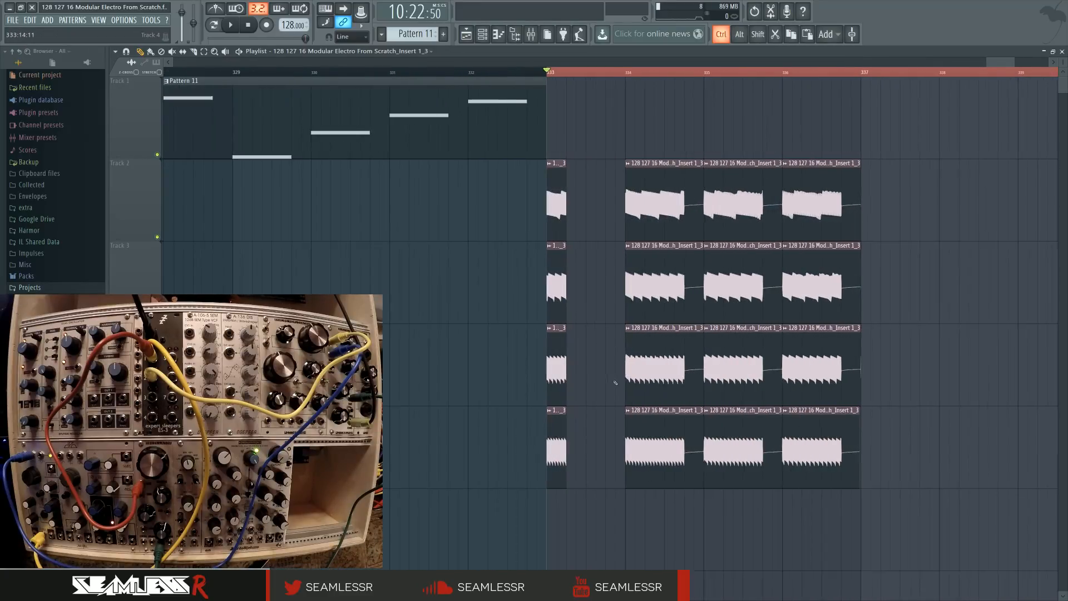
left_click_drag(643, 268, 739, 495)
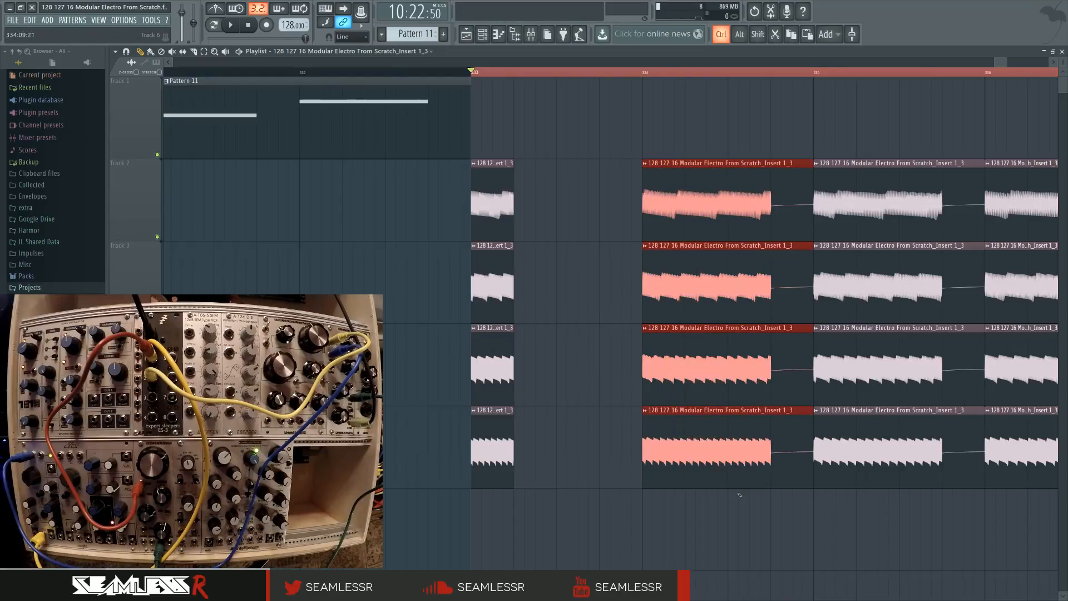
left_click_drag(676, 232, 583, 244)
key("space")
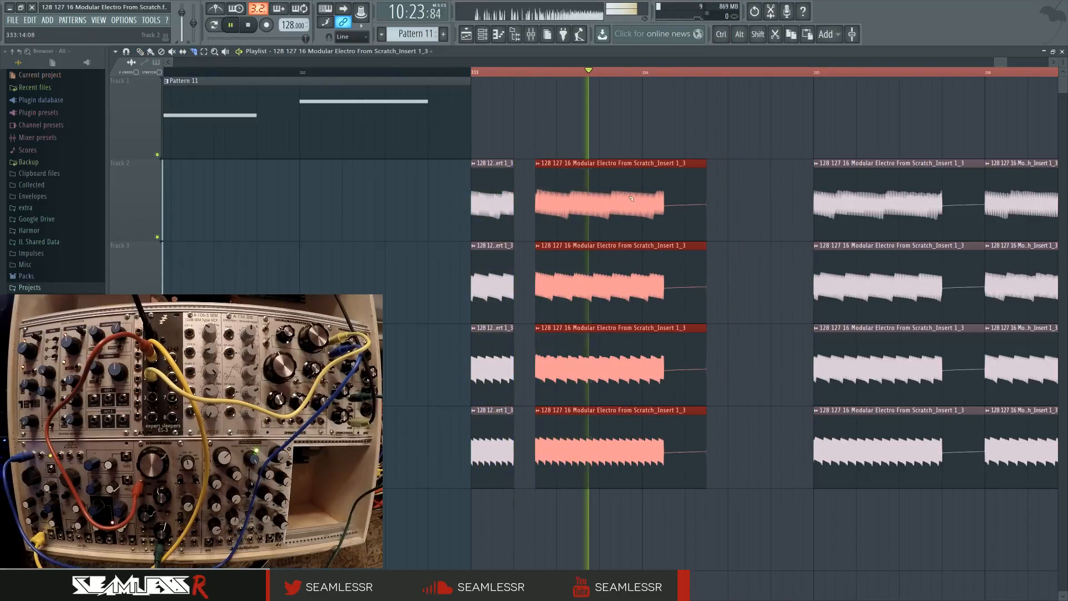
Slice the moved chord's four clips to the length of the first chord and delete the leftover pieces
key("space")
key("space")
mouse_move(589, 148)
left_mouse_down()
mouse_move(601, 432)
mouse_move(579, 507)
left_mouse_up()
left_click(141, 52)
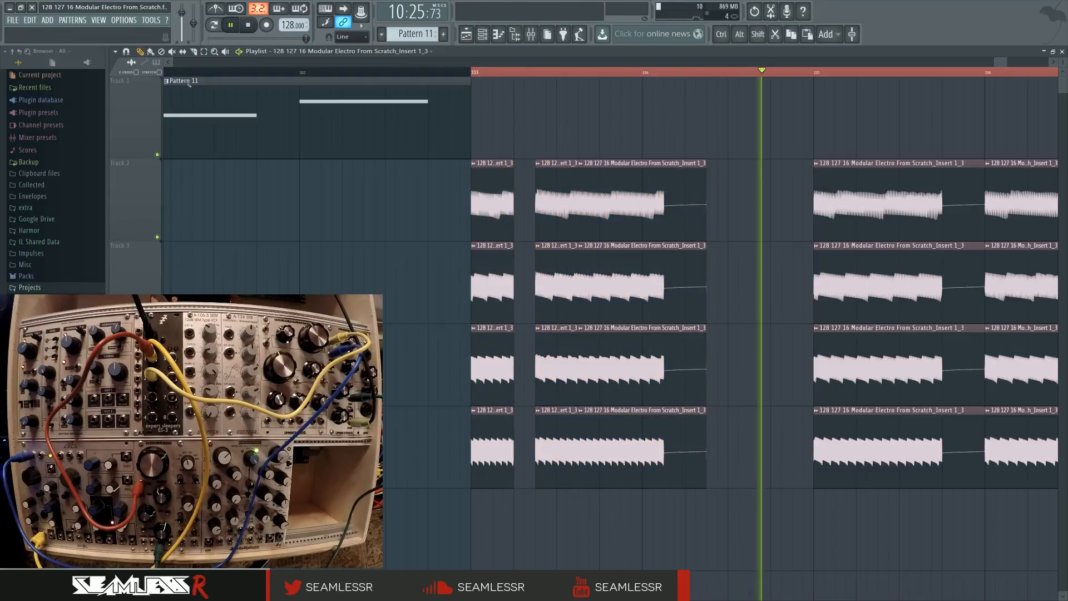
right_click(662, 201)
left_click_drag(802, 260, 672, 256)
left_click_drag(677, 134, 776, 496)
left_click(547, 318, "ctrl")
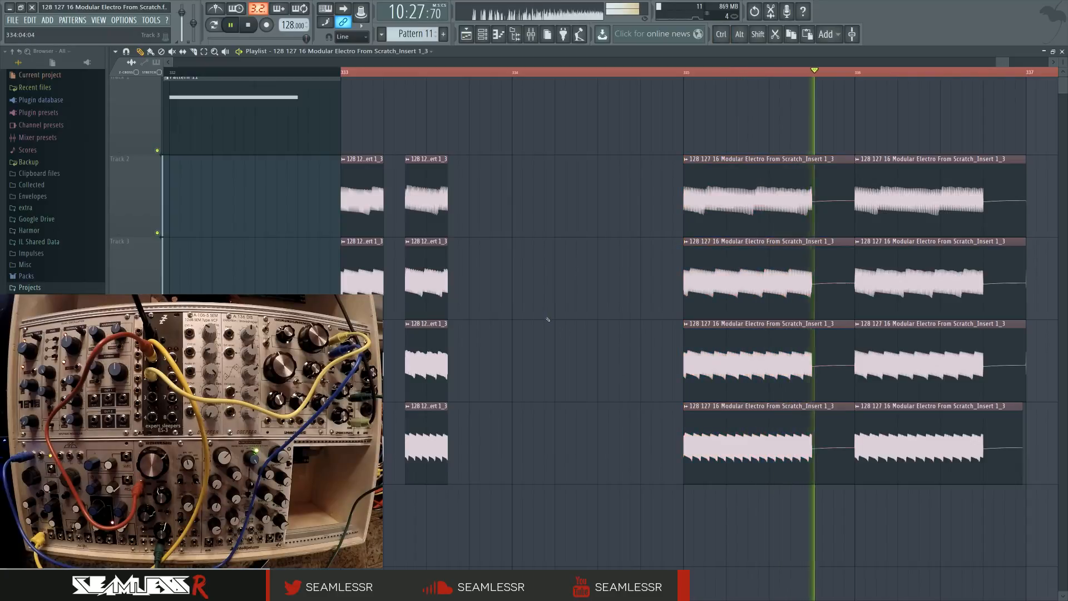
Stop playback and undo the chord cuts and moves back to four full-length chords starting at bar 333
key("space")
key("ctrl+z")
key("ctrl+z")
left_click_drag(439, 251, 438, 439)
left_click_drag(446, 186, 647, 168)
left_click_drag(515, 188, 398, 400)
left_click_drag(384, 199, 474, 219)
left_click_drag(394, 201, 339, 206)
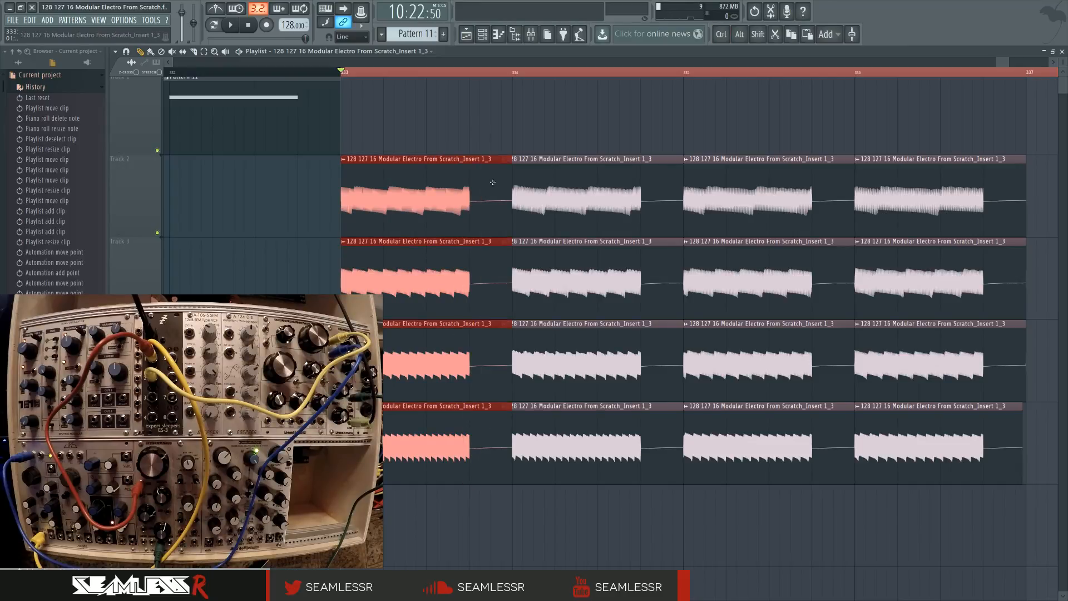
Trim the ends of the first chord's four clips to leave a short gap before the second chord, and play back
left_click_drag(511, 162, 476, 169)
left_click(487, 124)
key("space")
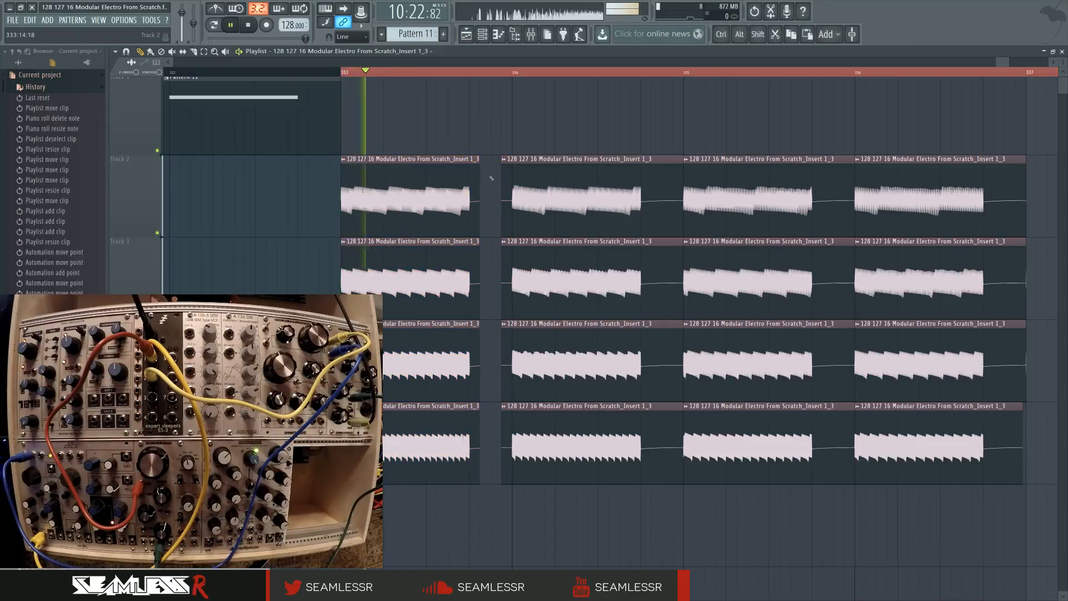
Load Edison in the second effect slot of Insert 41 and set its recording mode to On Play
key("F9")
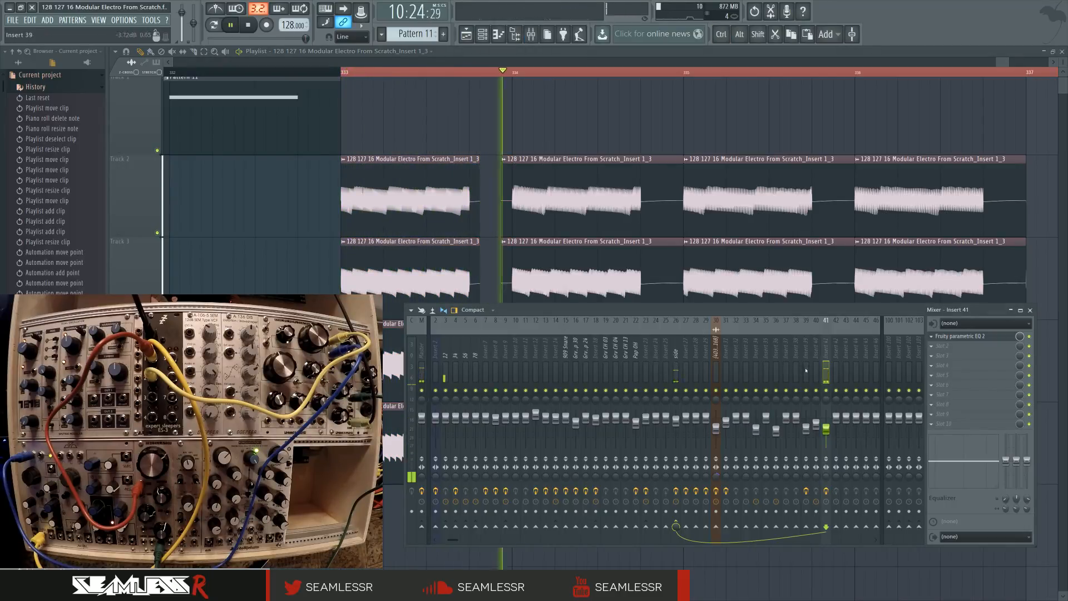
left_click(946, 346)
left_click(941, 518)
left_click(287, 156)
left_click(285, 191)
key("space")
Record the four chords in Edison and place the recording in the playlist on Track 1 near bar 334
left_click(257, 156)
left_click(231, 25)
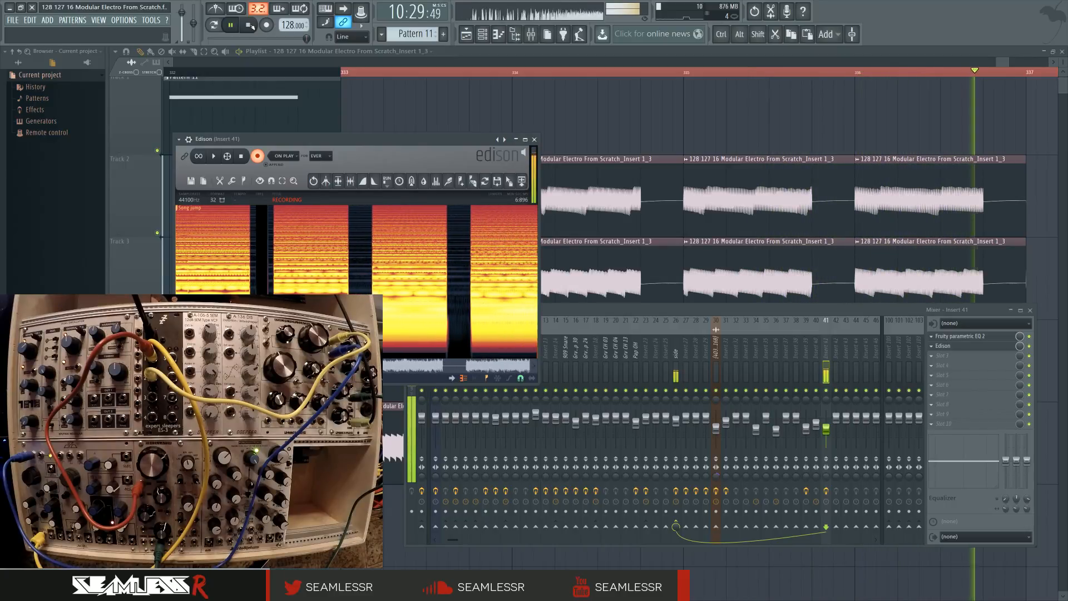
left_click(251, 25)
left_click(257, 156)
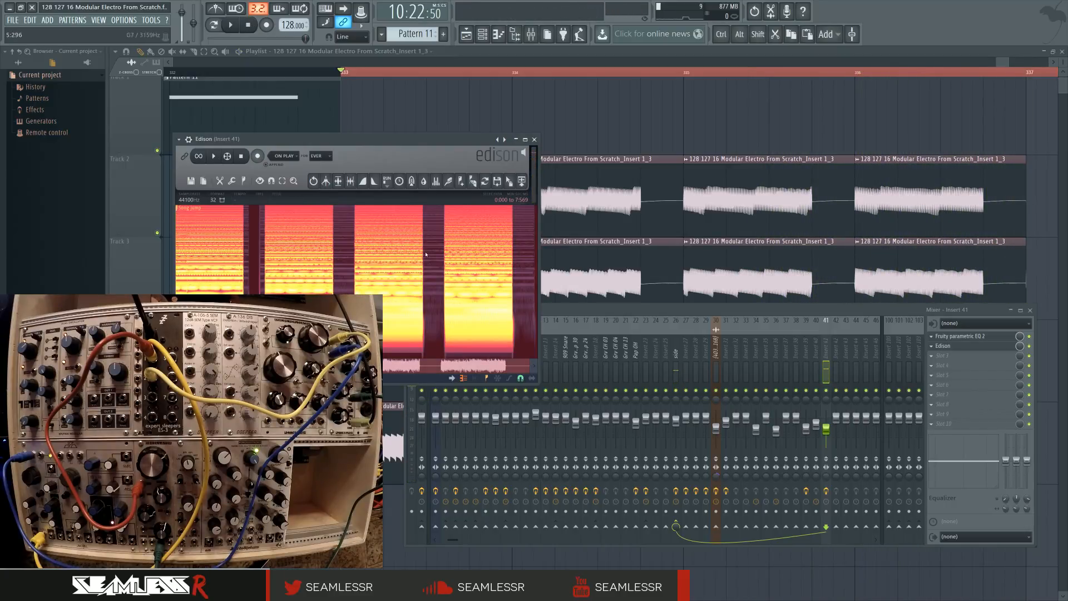
left_click_drag(510, 181, 545, 149)
Move the recorded chord clip to Track 6 at 87:03:00
scroll(494, 209, "down", 4)
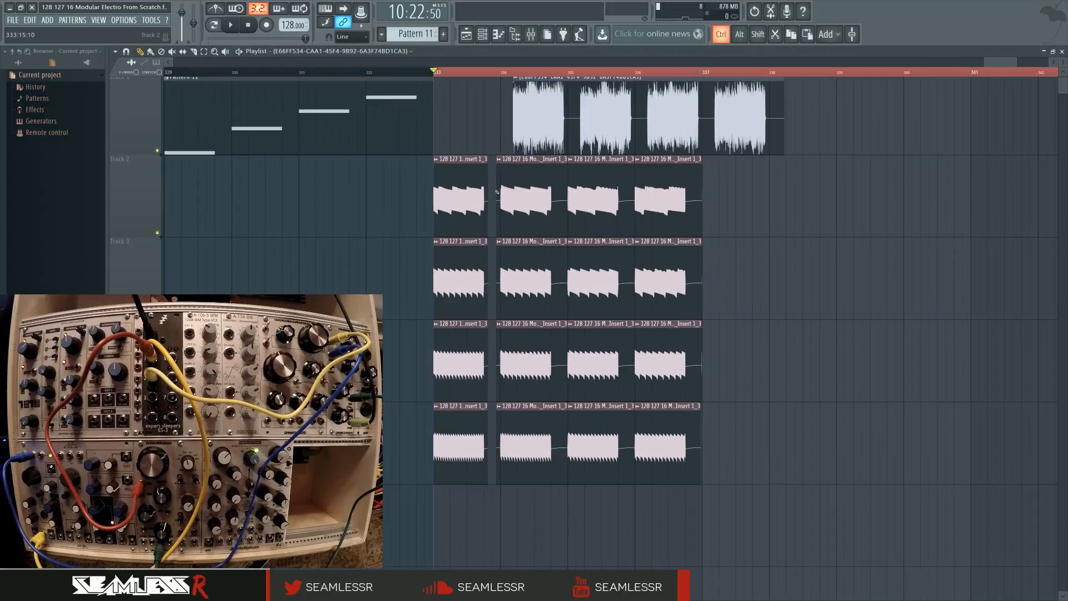
scroll(453, 238, "down", 5)
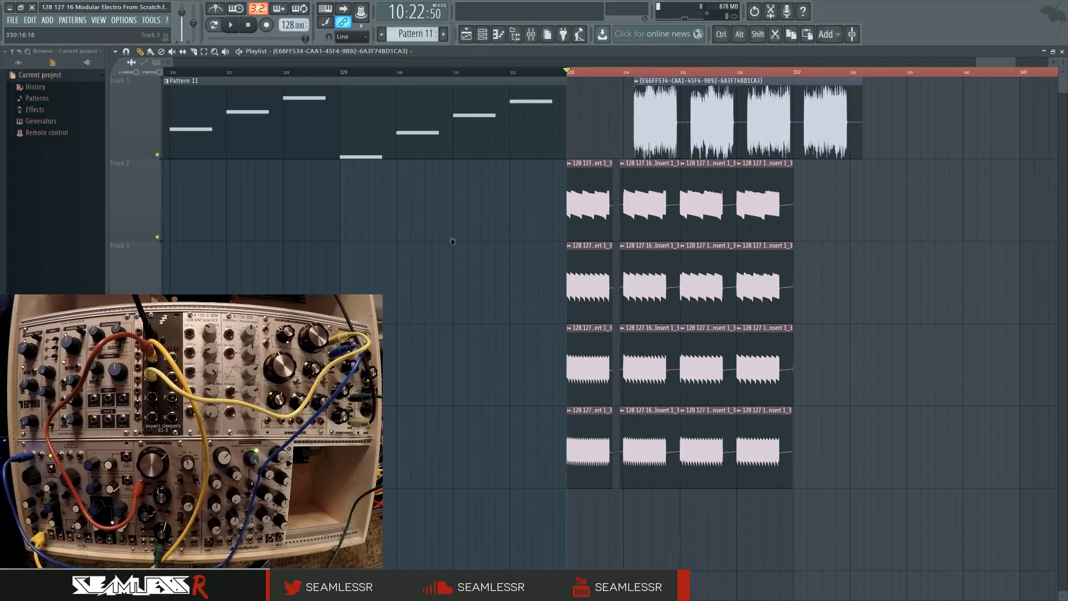
scroll(654, 279, "down", 4)
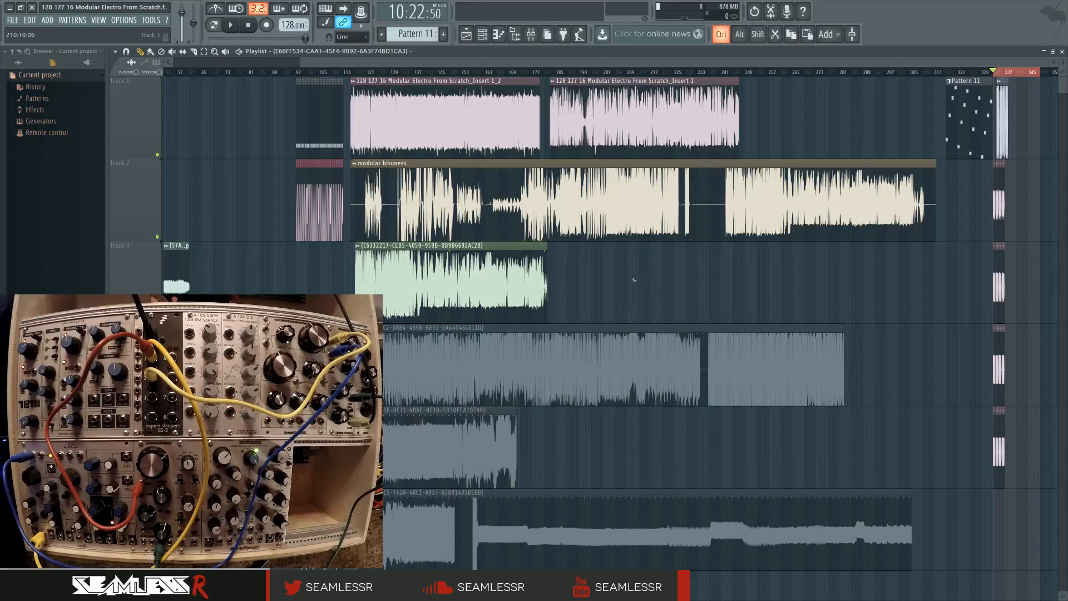
scroll(634, 279, "down", 2)
scroll(418, 316, "down", 5)
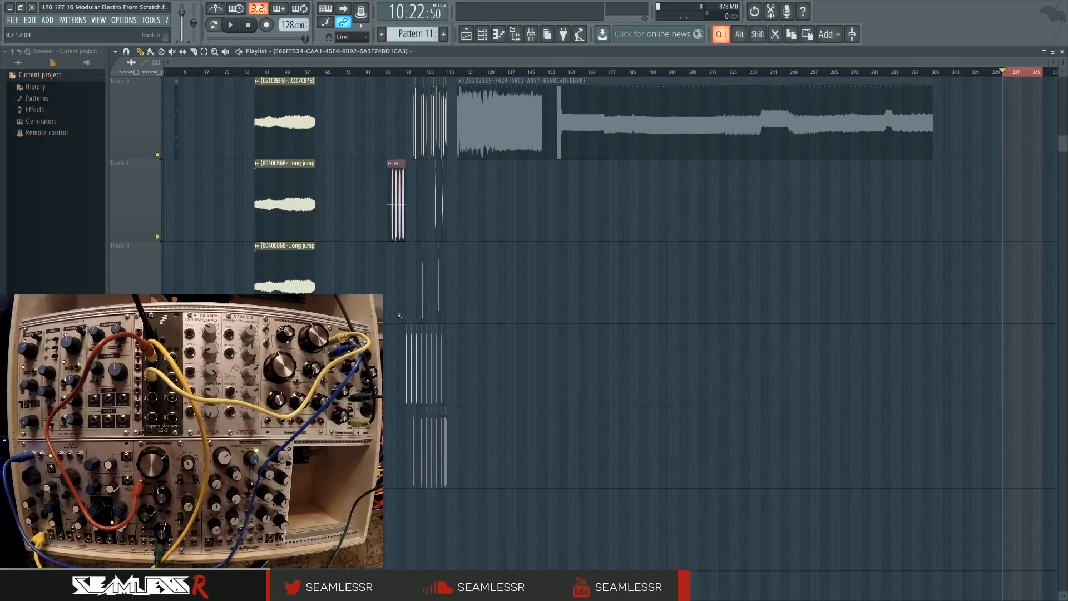
scroll(399, 316, "up", 8)
scroll(397, 250, "up", 2)
left_click_drag(397, 226, 354, 226)
scroll(484, 308, "up", 2)
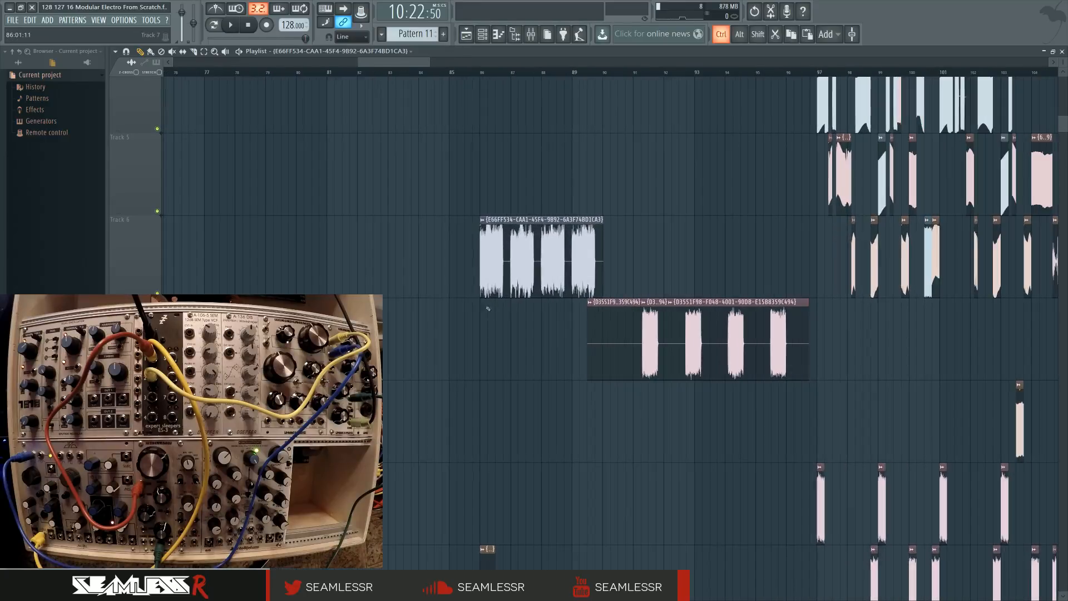
scroll(500, 317, "up", 2)
left_click_drag(444, 237, 532, 237)
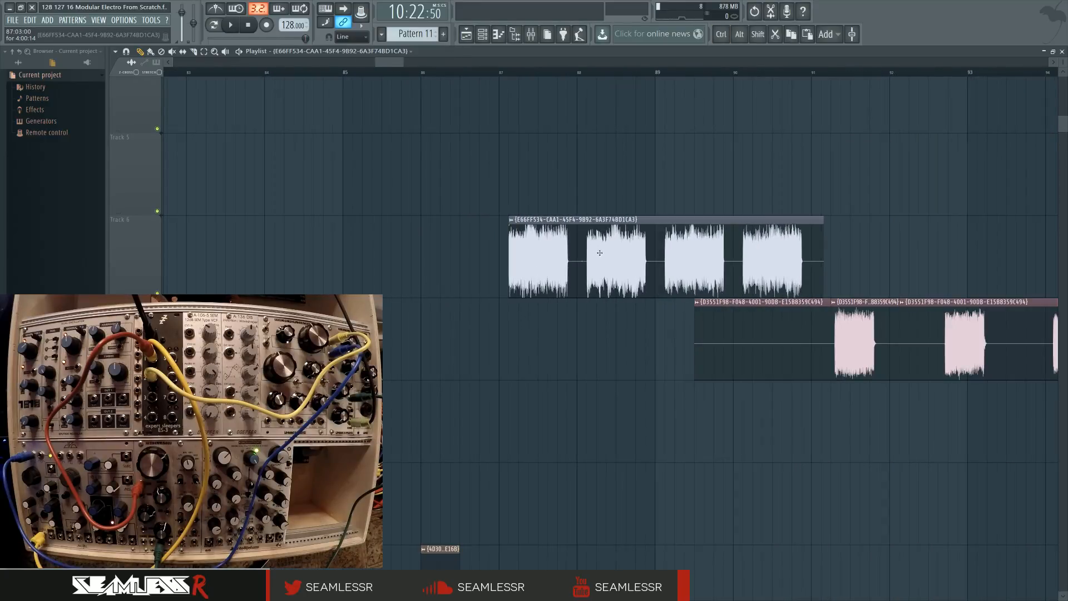
Assign the recorded chord clip to mixer Insert 32 and route that insert only to the side track
double_click(491, 242)
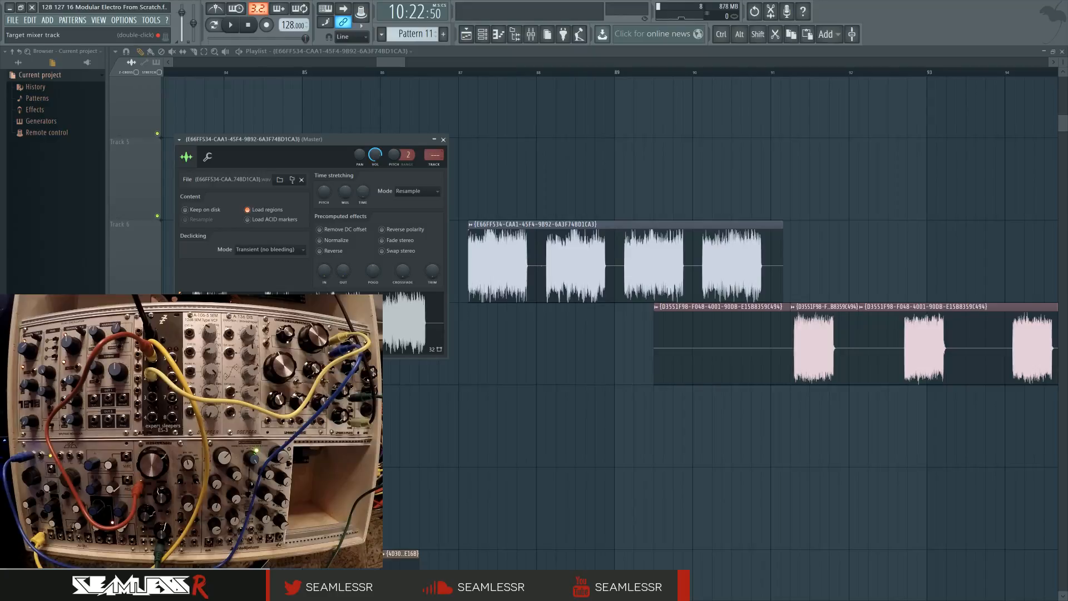
double_click(434, 156)
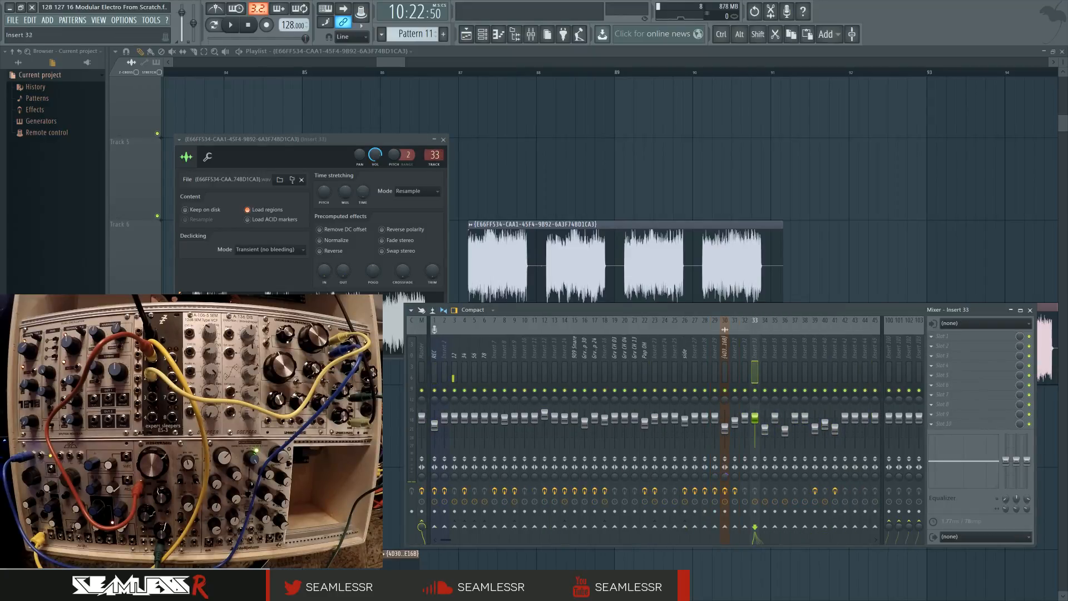
right_click(685, 530)
left_click(704, 546)
Normalize the recorded chord clip and play it from its start in the playlist
left_click_drag(376, 140, 383, 135)
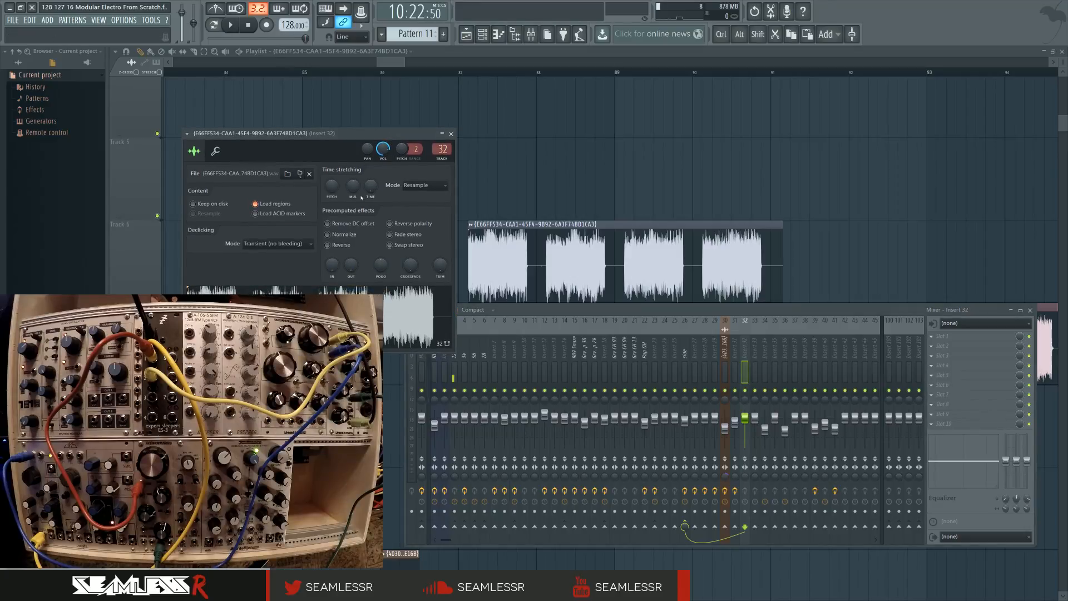
left_click(346, 236)
key("F12")
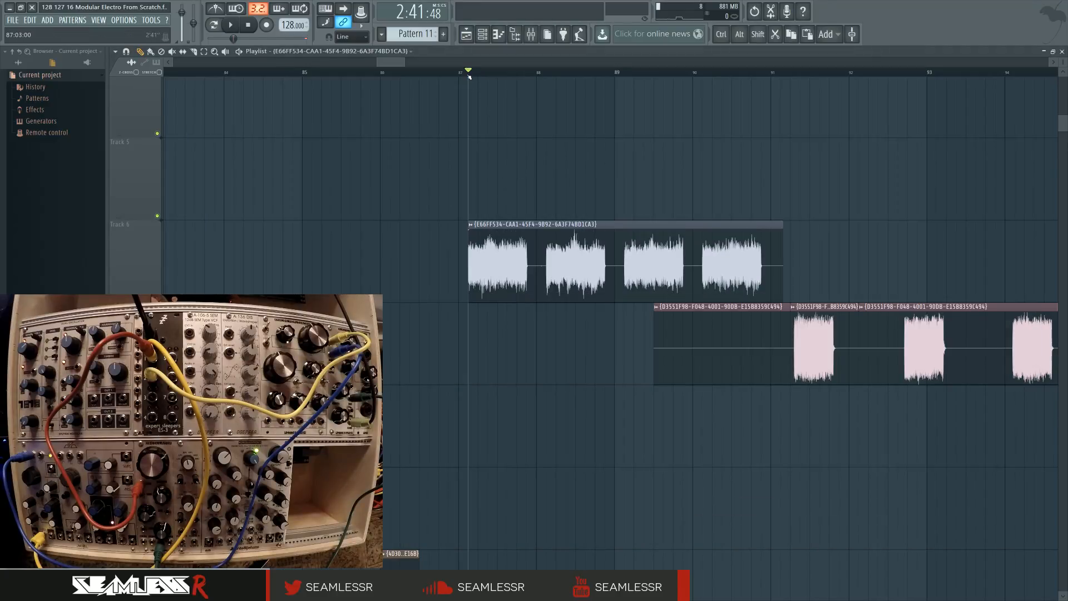
key("space")
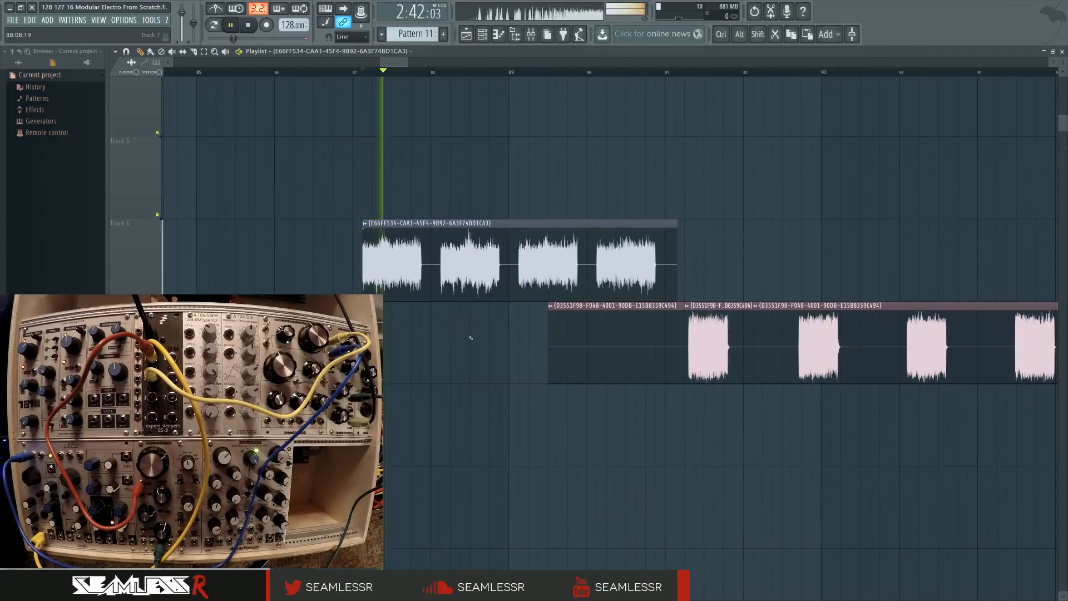
Lower Insert 32's fader to -10.7 dB and load Fruity parametric EQ 2 in its first effect slot
key("F9")
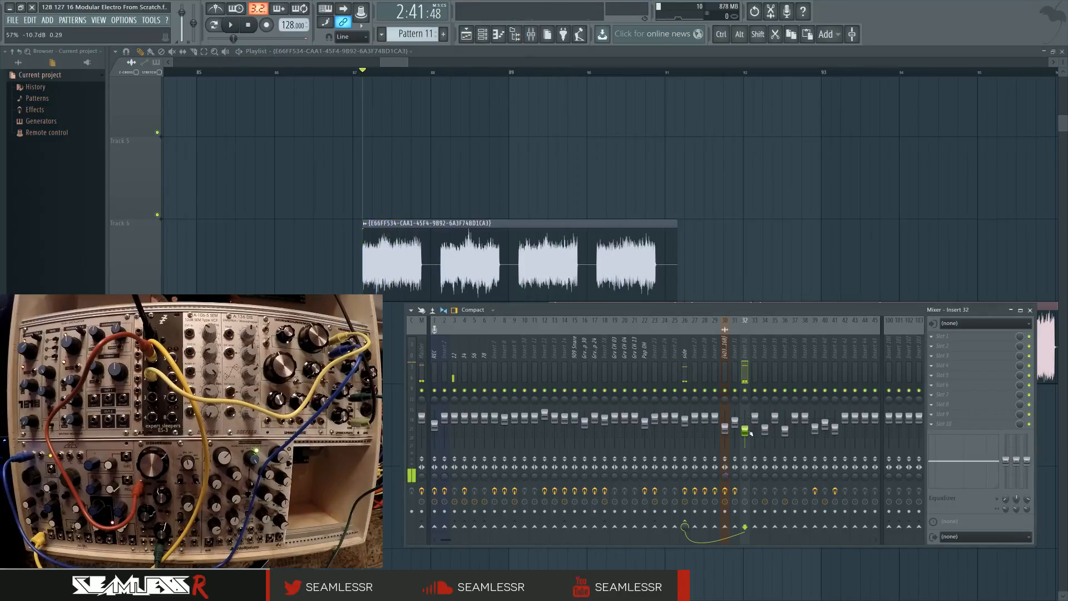
key("space")
left_click(941, 337)
left_click(946, 387)
key("space")
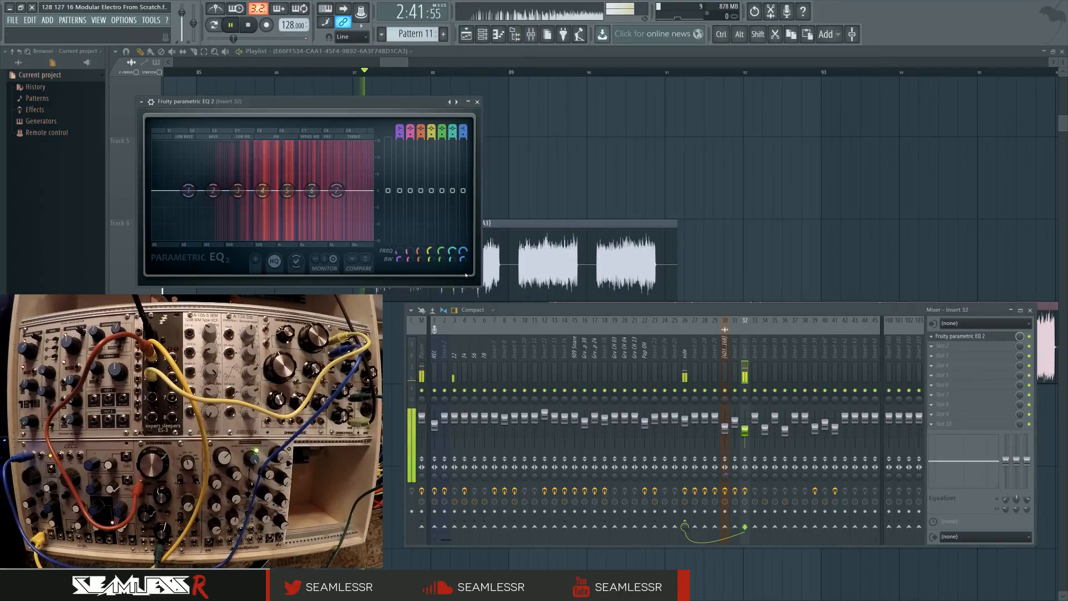
Shape Insert 32's EQ with a band 1 low-shelf cut and a small band 5 high boost while auditioning the chords
left_click_drag(287, 191, 340, 189)
left_click_drag(305, 195, 321, 179)
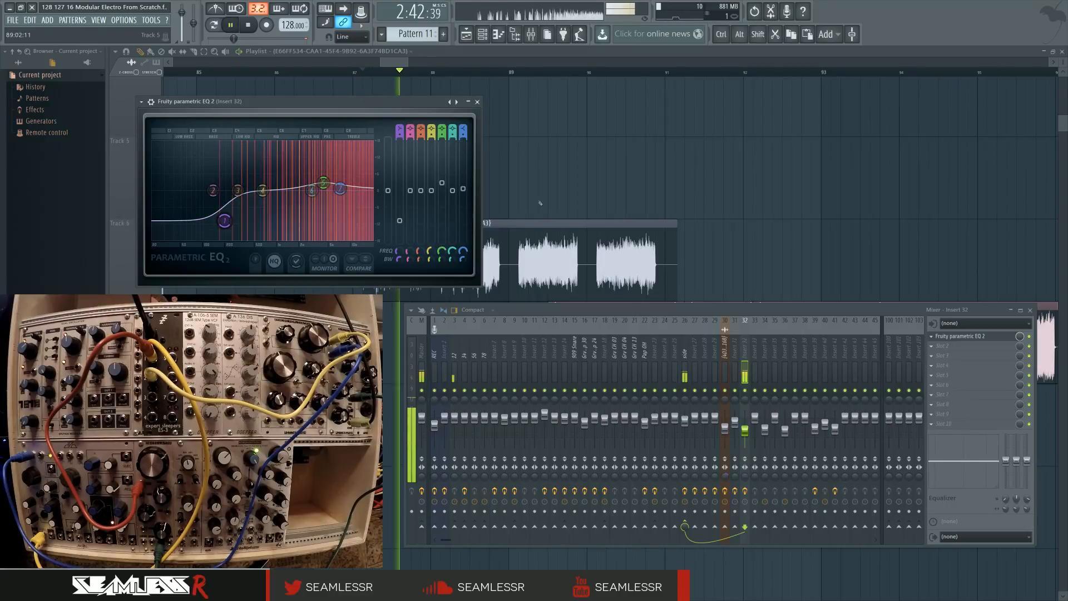
key("F12")
scroll(528, 188, "down", 3)
key("space")
Delete the old chord clips on Track 7 and copy the new chord recording onto Track 8 at 92:09:00
left_click_drag(594, 217, 517, 198)
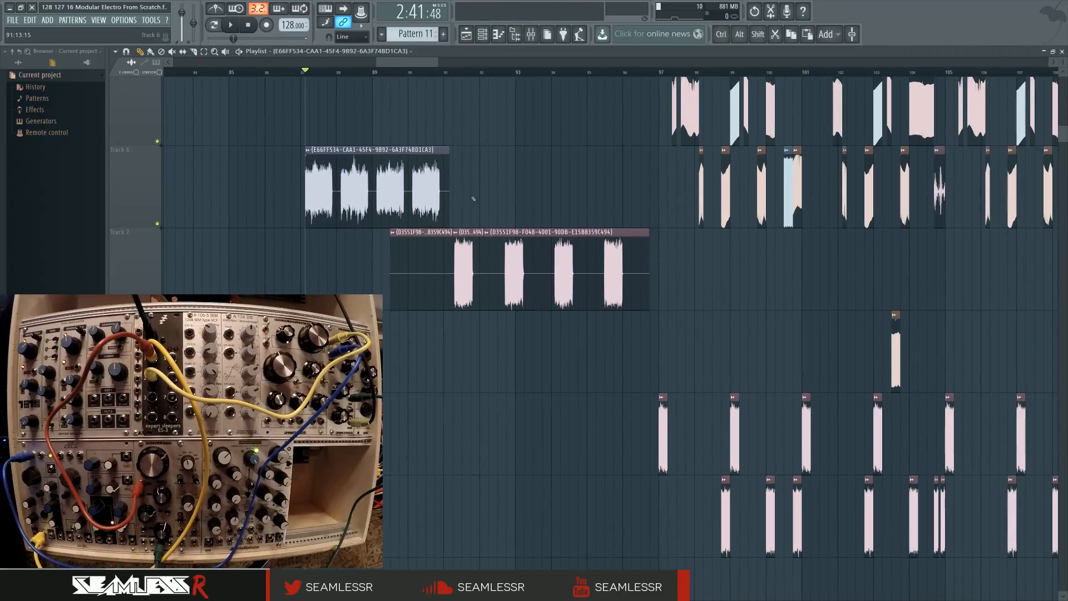
left_click(512, 257)
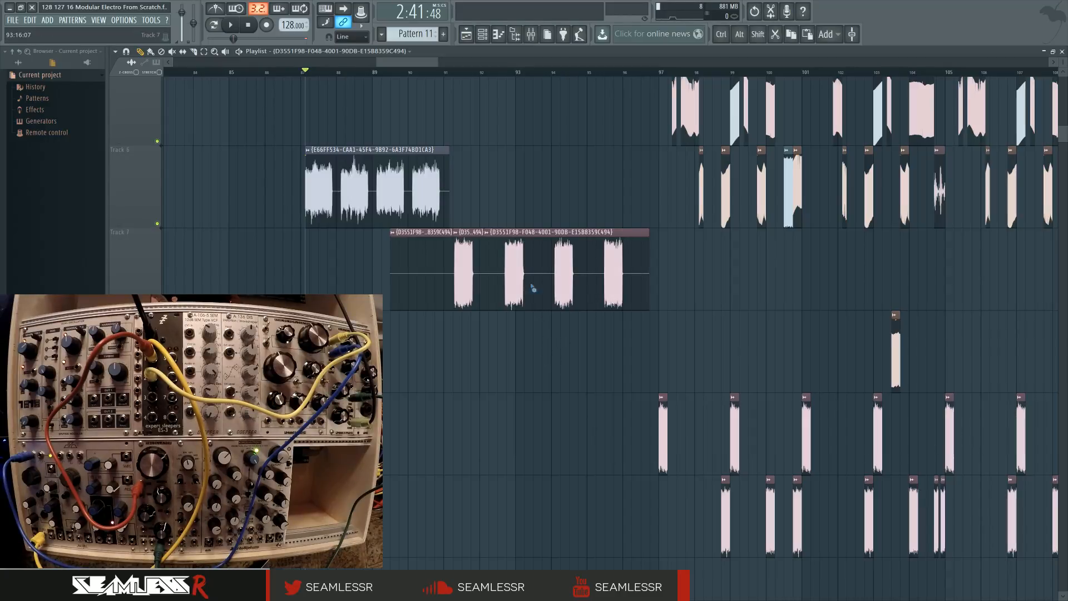
right_click(567, 292)
left_click_drag(534, 345, 500, 345)
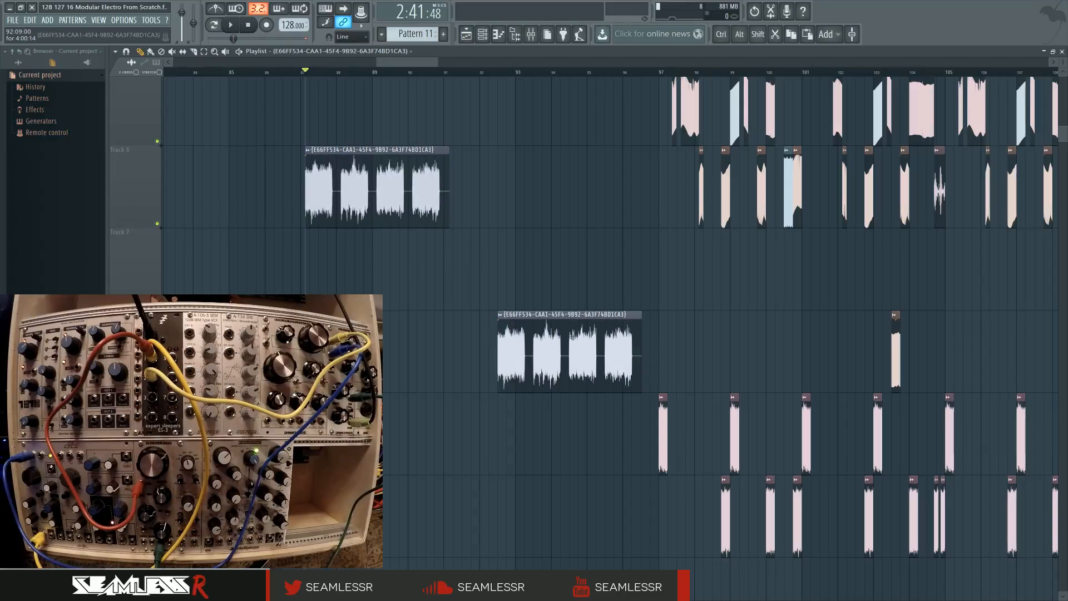
Play the arrangement from bar 97
scroll(669, 387, "down", 1)
scroll(670, 387, "right", 1)
key("space")
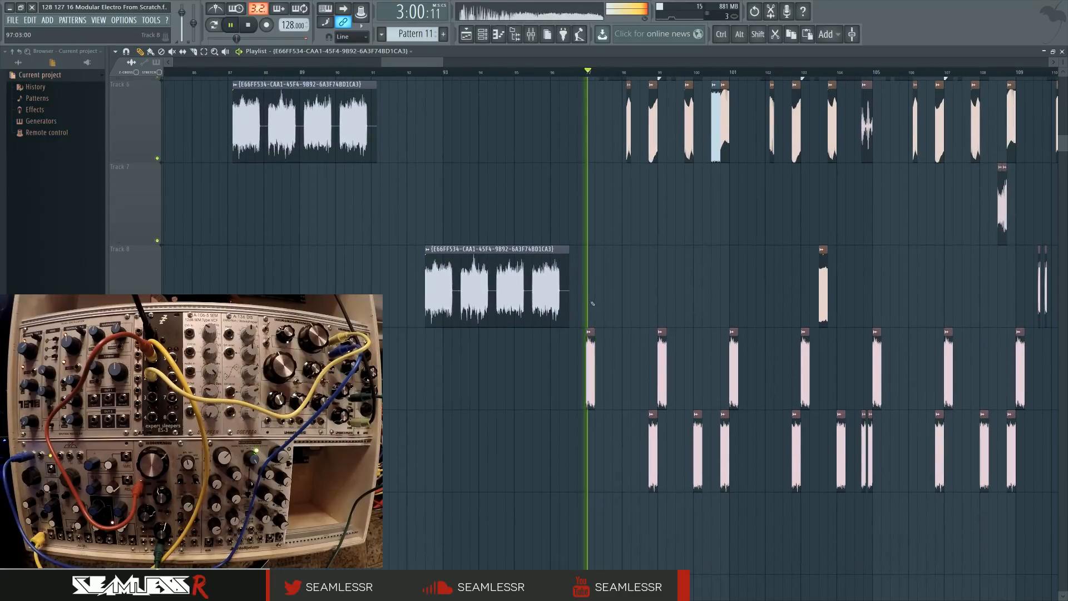
Place another copy of the chord recording on Track 8 at 97:01:00
left_click(586, 298)
key("space")
scroll(610, 321, "up", 3)
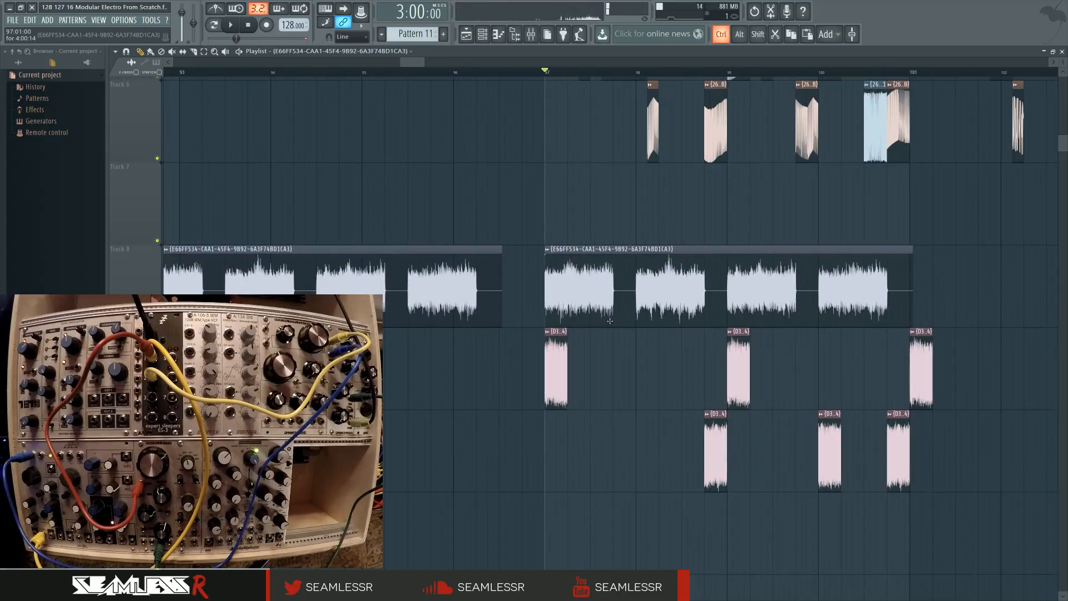
Audition the chords from bar 97 with Insert 31 soloed in the mixer
key("space")
key("F9")
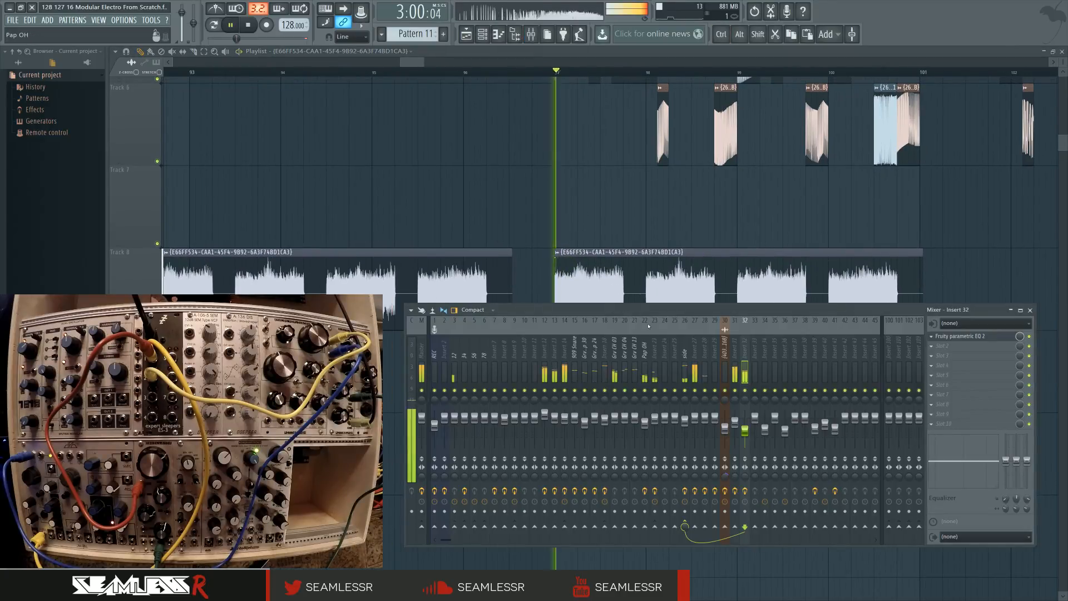
key("space")
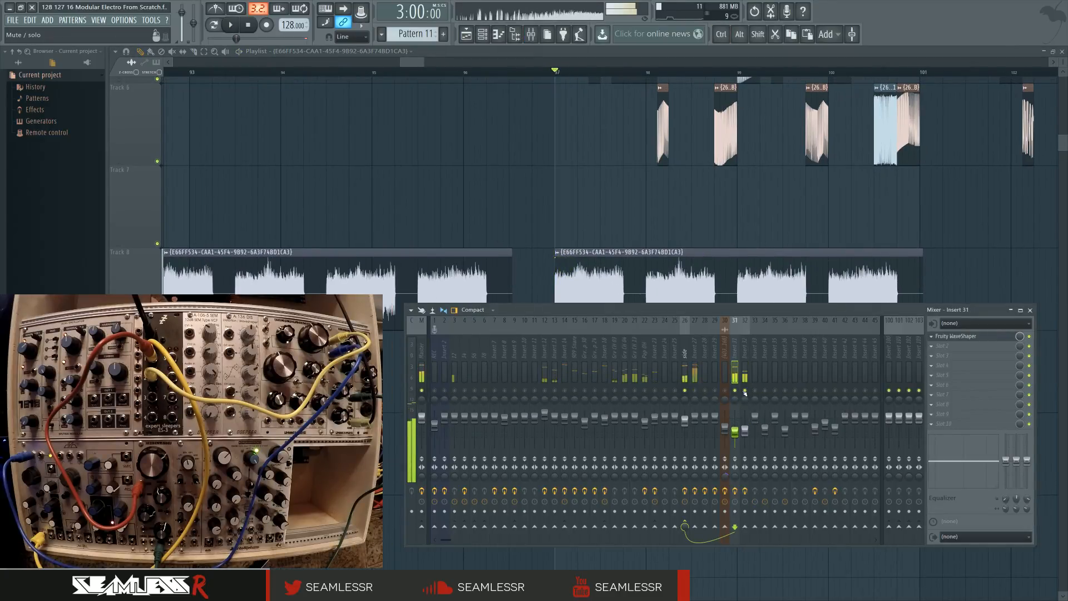
scroll(744, 432, "up", 3)
key("space")
key("space")
key("F9")
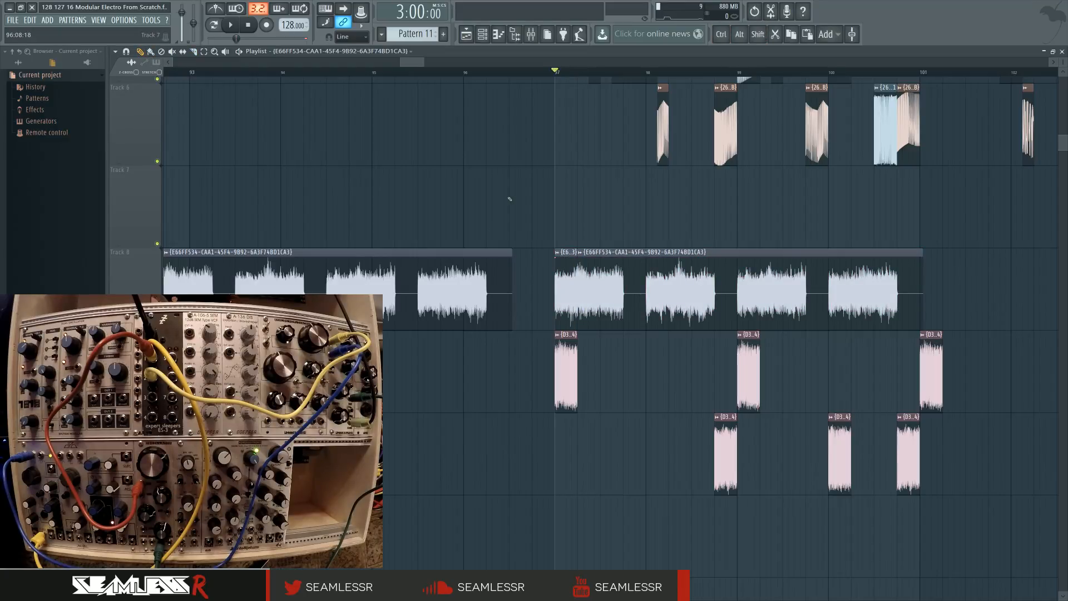
Delete the remainder of the bar 97 chord recording on Track 8, keeping only its one-beat first stab, and audition it
right_click(608, 267)
key("space")
key("space")
Slice a one-beat stab from the second chord of the source recording and copy it to Track 8 at 98:13
left_click(183, 52)
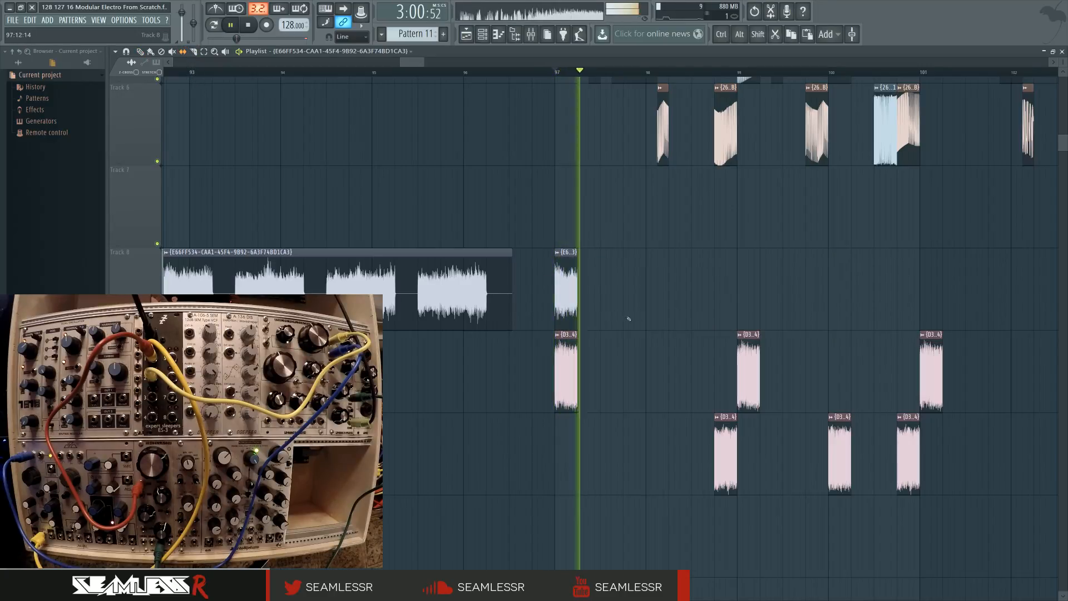
scroll(562, 322, "down", 1)
left_click(281, 73)
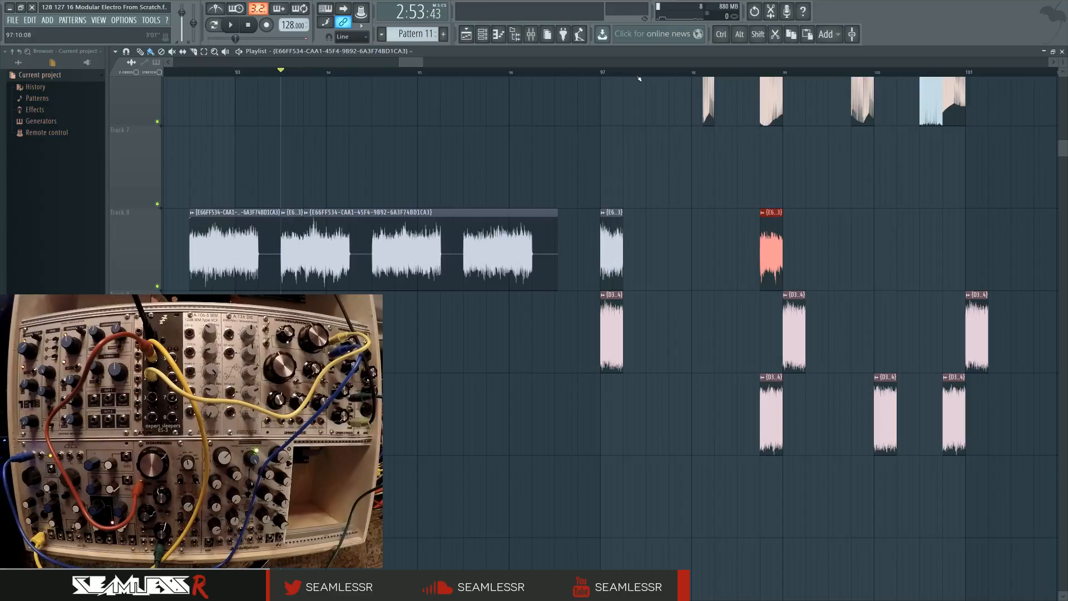
key("space")
left_click(754, 72)
key("space")
Copy the first chord stab to Track 8 at 99:01 and move the second chord stab at 98:13 to Track 9
left_click(789, 182)
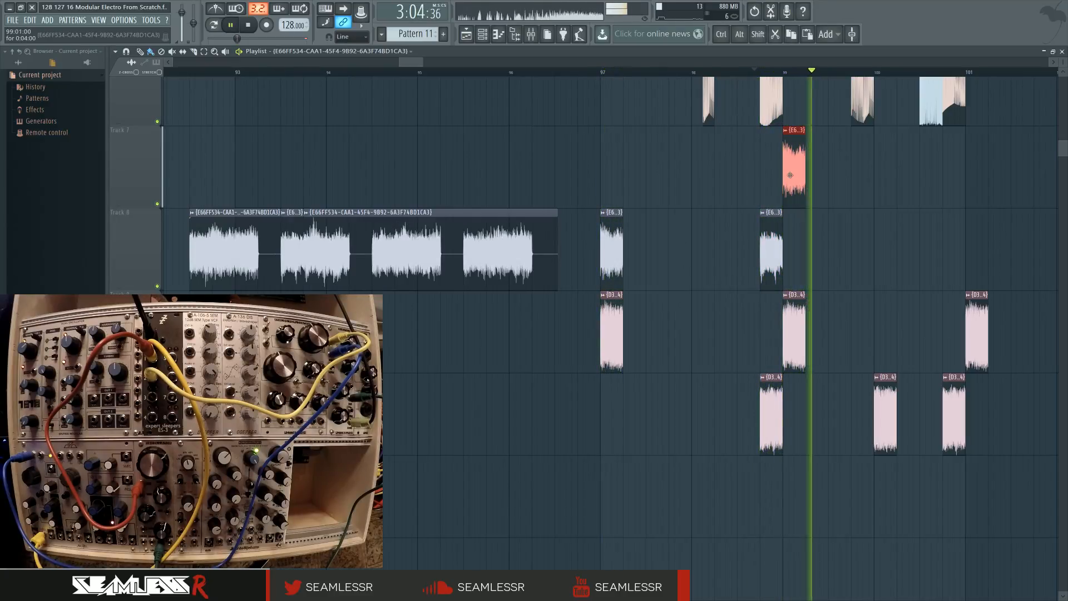
left_click_drag(794, 250, 775, 332)
left_click_drag(849, 266, 833, 238)
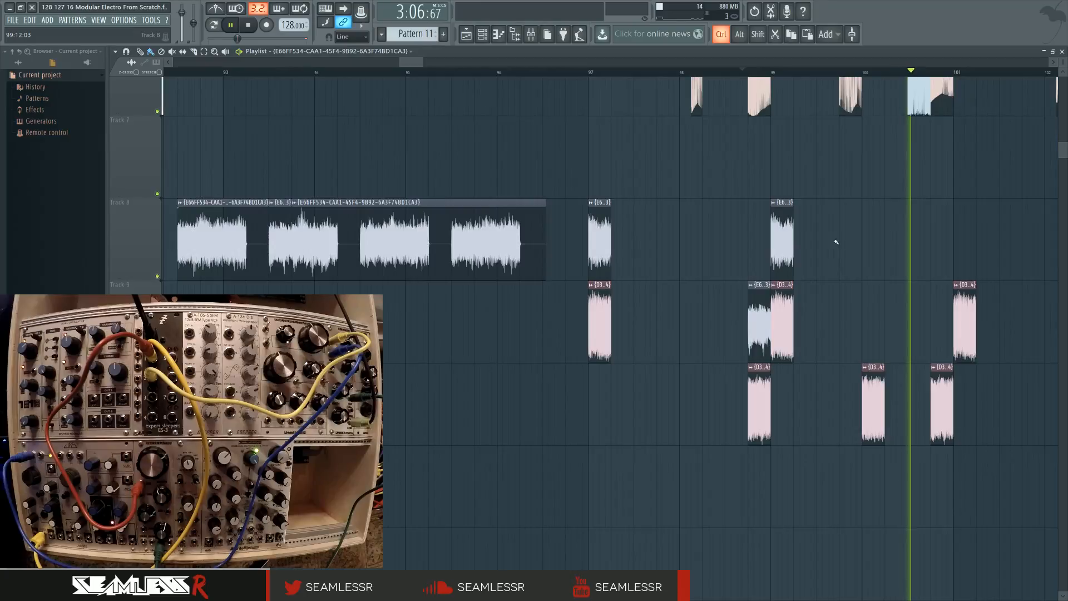
scroll(835, 239, "down", 1)
key("space")
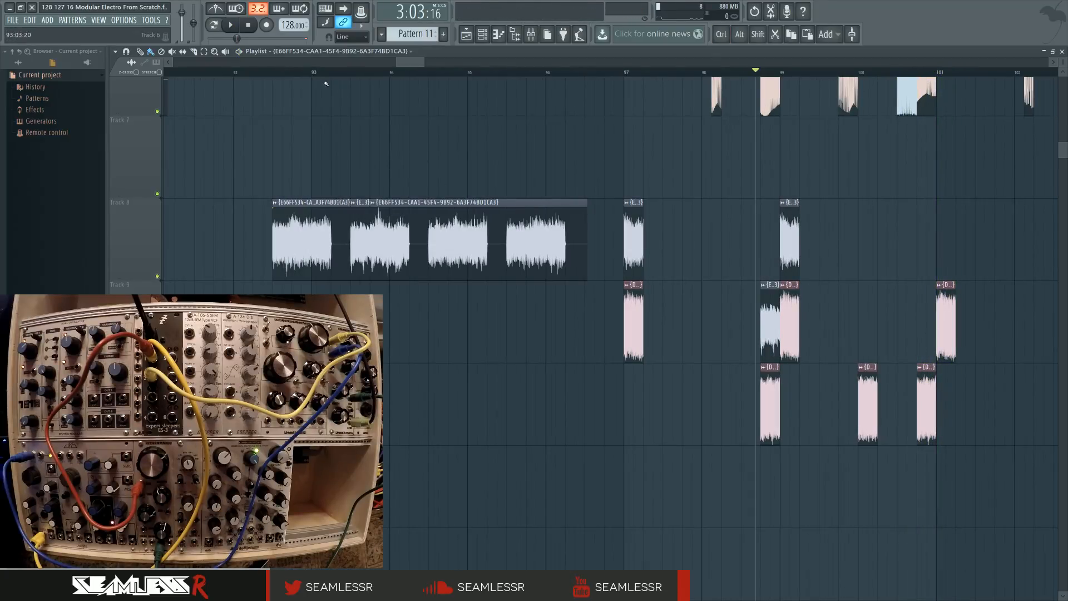
Play the chord stab pattern from about 95:12 and again from bar 97
left_click_drag(437, 73, 527, 72)
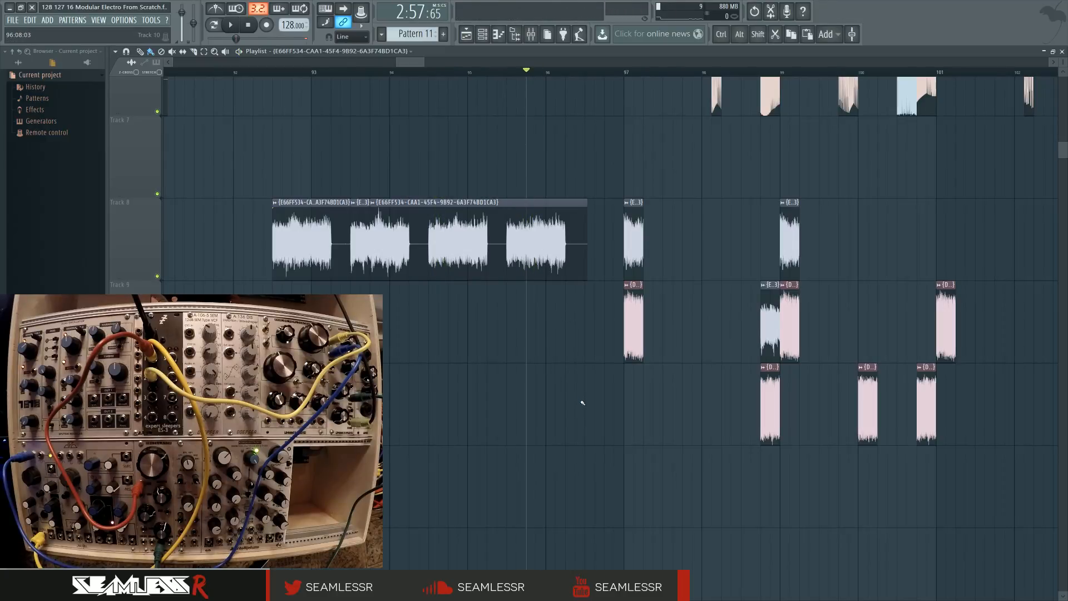
mouse_move(603, 429)
left_mouse_down()
mouse_move(520, 444)
mouse_move(535, 465)
left_mouse_up()
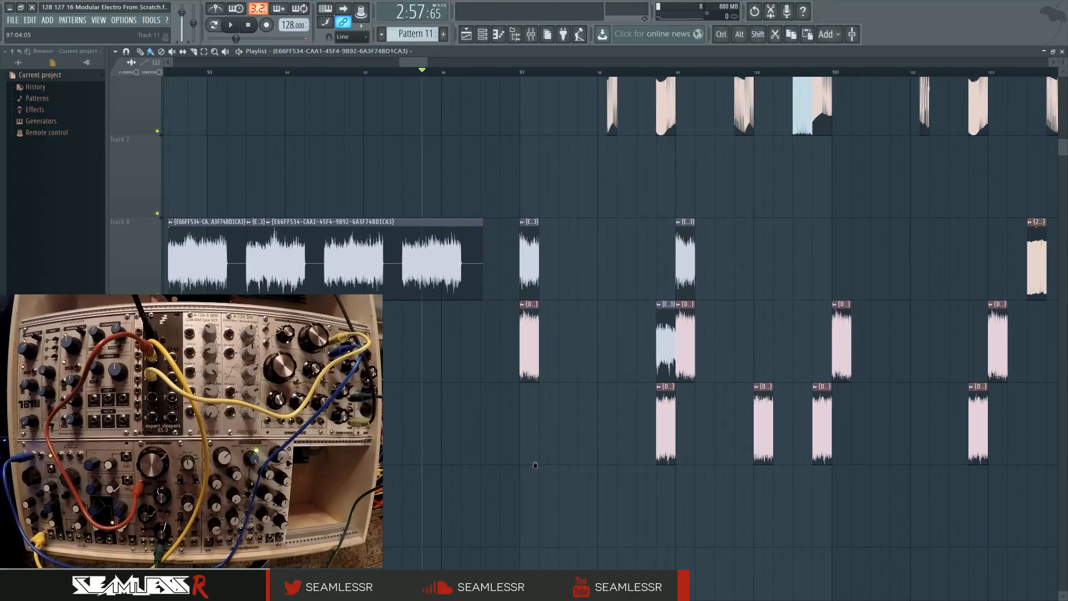
key("space")
key("space")
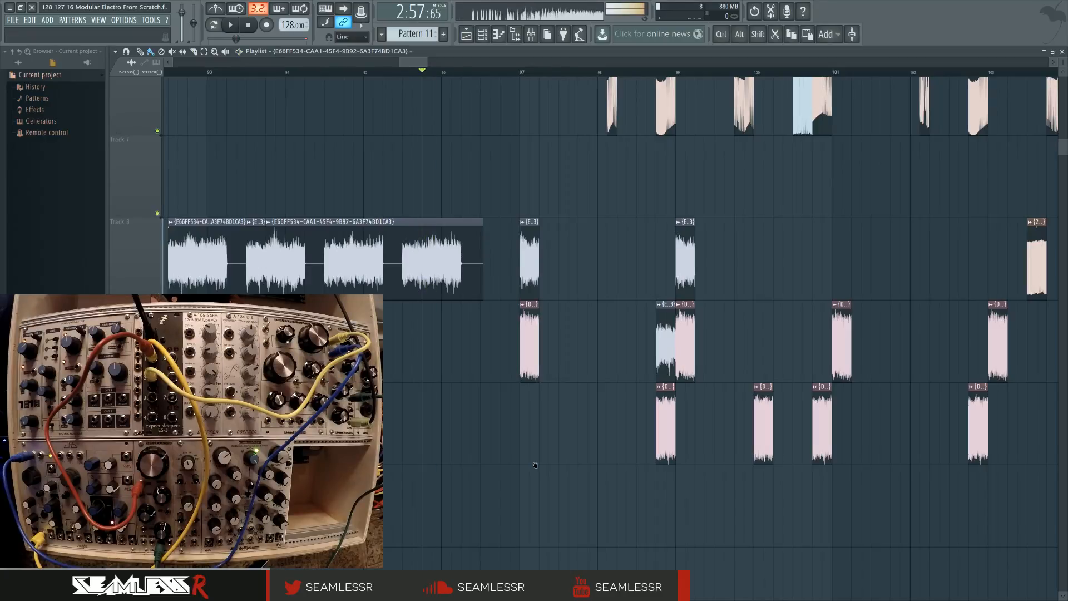
left_click_drag(536, 465, 541, 467)
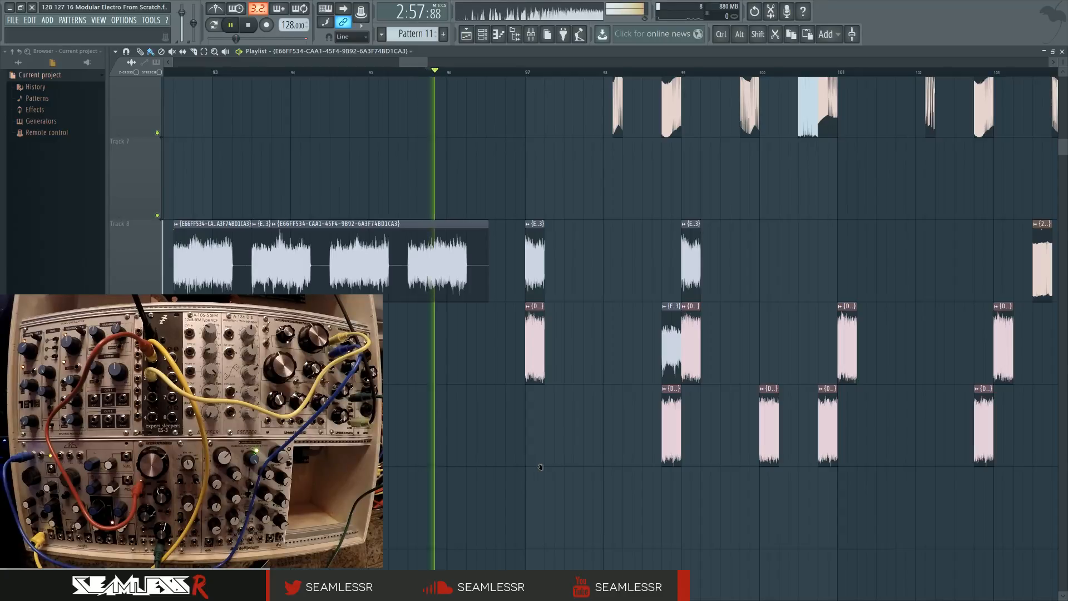
left_click_drag(541, 467, 588, 471)
key("space")
left_click(573, 73)
key("space")
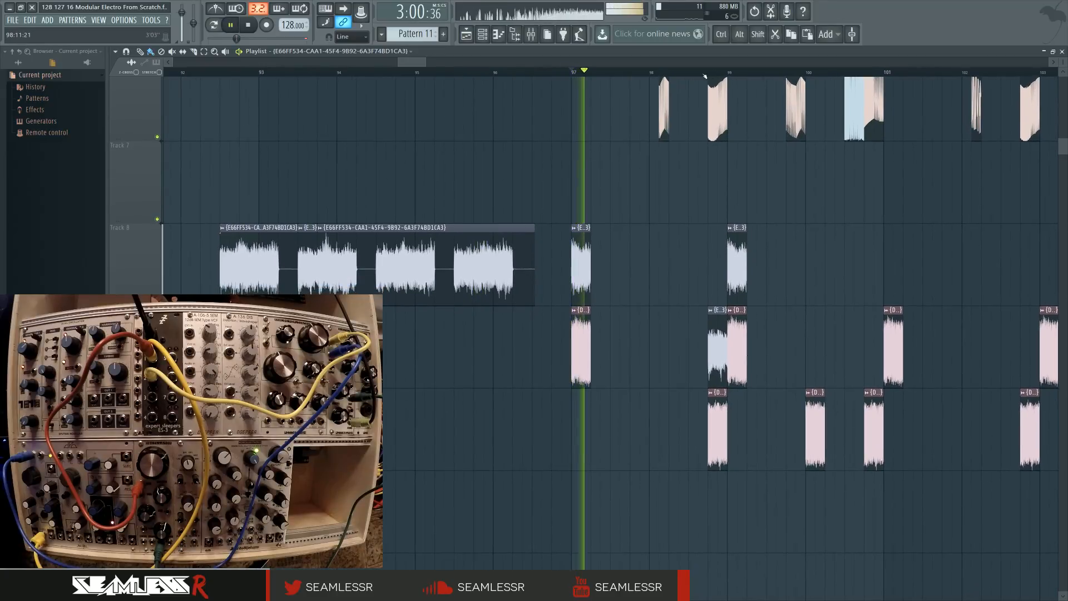
left_click_drag(630, 406, 610, 406)
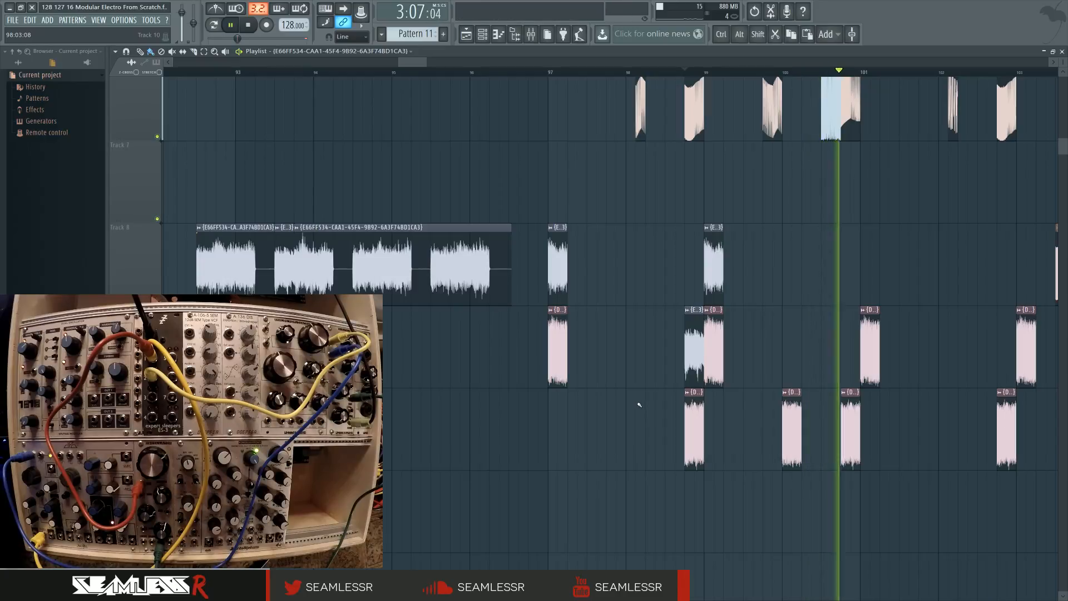
Copy the second chord stab to Track 9 at 100:13 and the first chord stab to Track 8 at 101:01
key("space")
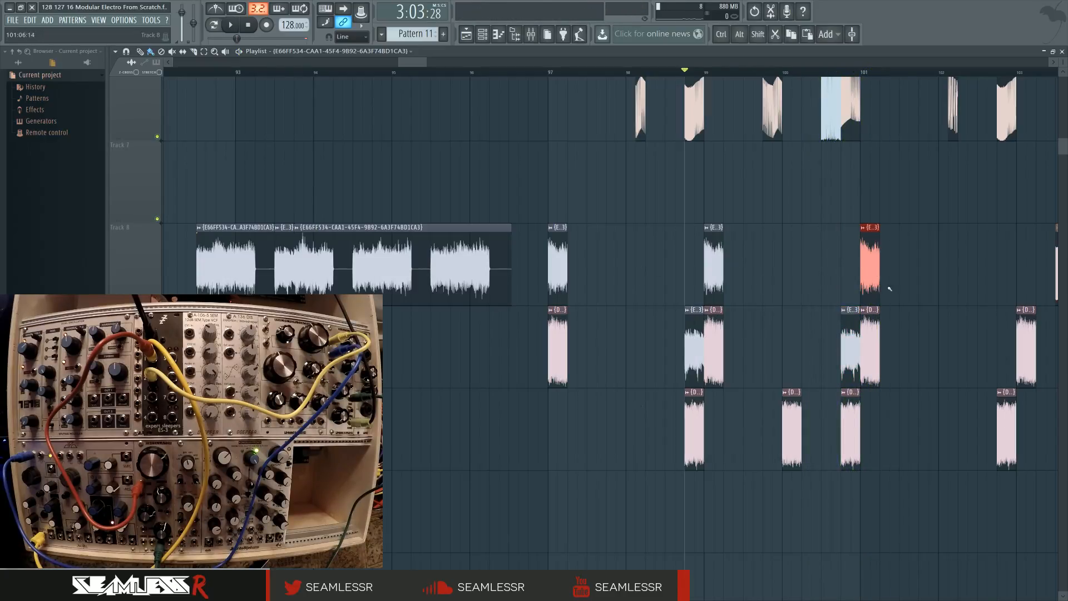
key("space")
left_click(837, 72)
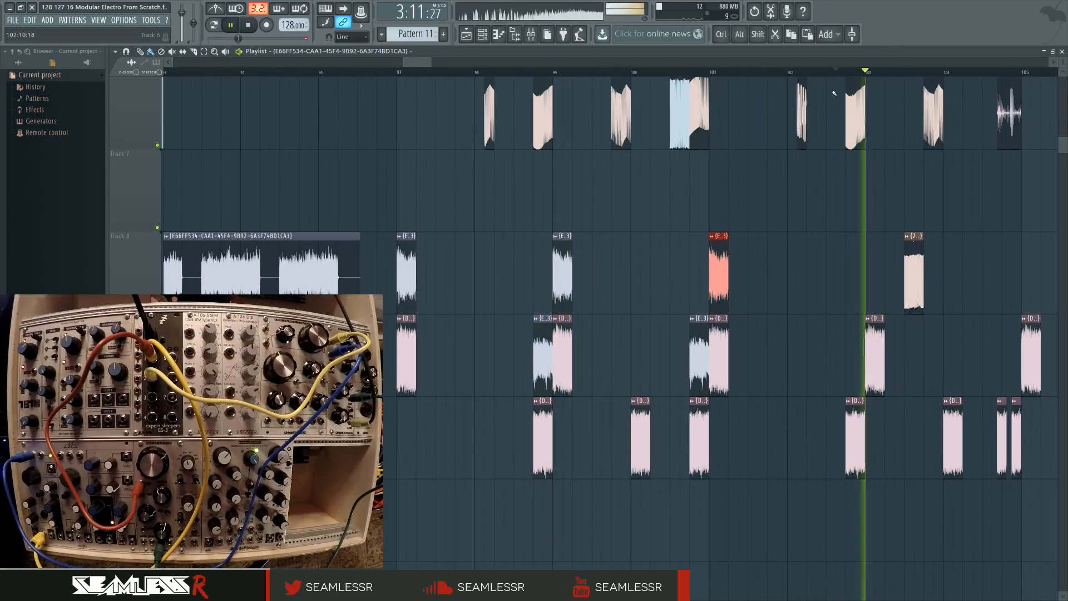
Move the 262D21E5 audio clip at 103:09 from Track 8 up to Track 7
left_click_drag(495, 324, 461, 417)
scroll(516, 318, "down", 3)
key("space")
scroll(783, 407, "up", 4)
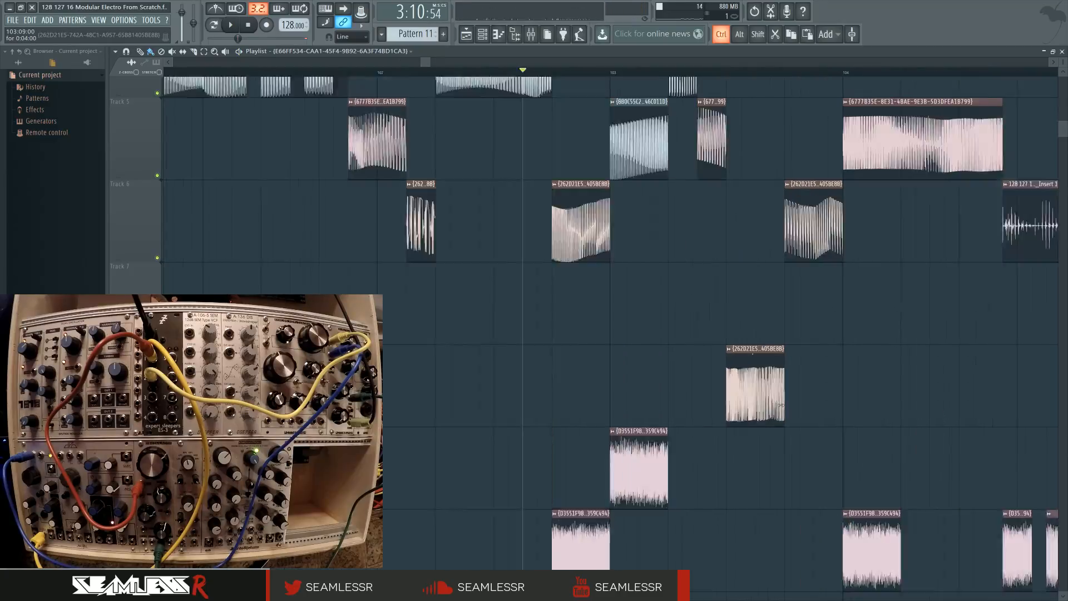
scroll(781, 405, "up", 4)
scroll(722, 383, "down", 5)
scroll(659, 406, "up", 3)
left_click_drag(658, 405, 784, 205)
scroll(573, 305, "down", 3)
scroll(573, 289, "down", 2)
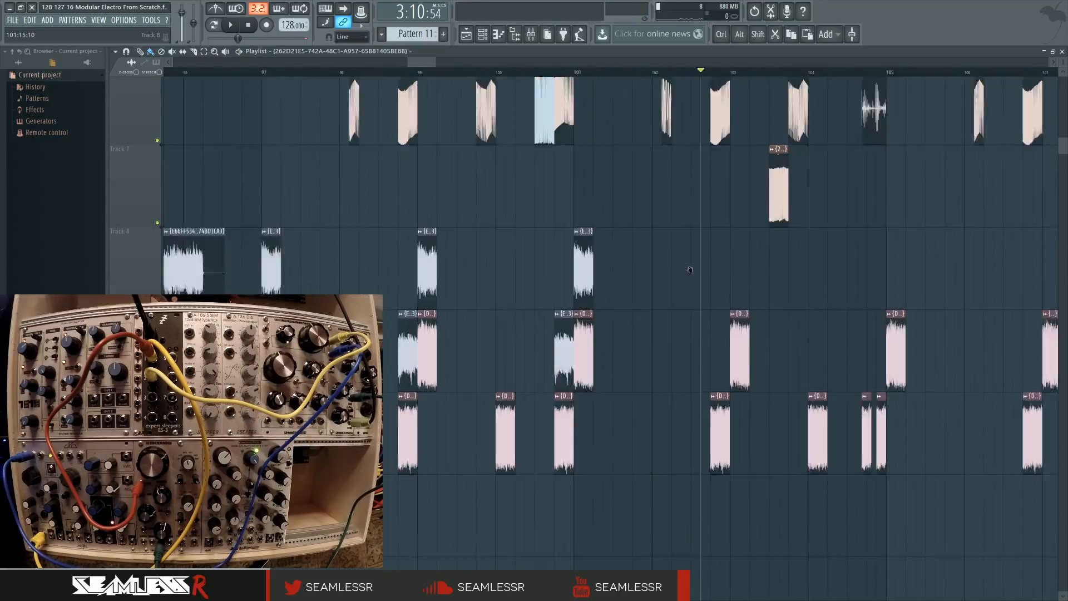
Copy the second chord stab to Track 9 at 102:13 and the first chord stab to Track 8 at 103:01
key("space")
mouse_move(463, 226)
left_mouse_down()
mouse_move(494, 298)
mouse_move(547, 261)
left_mouse_up()
key("space")
key("space")
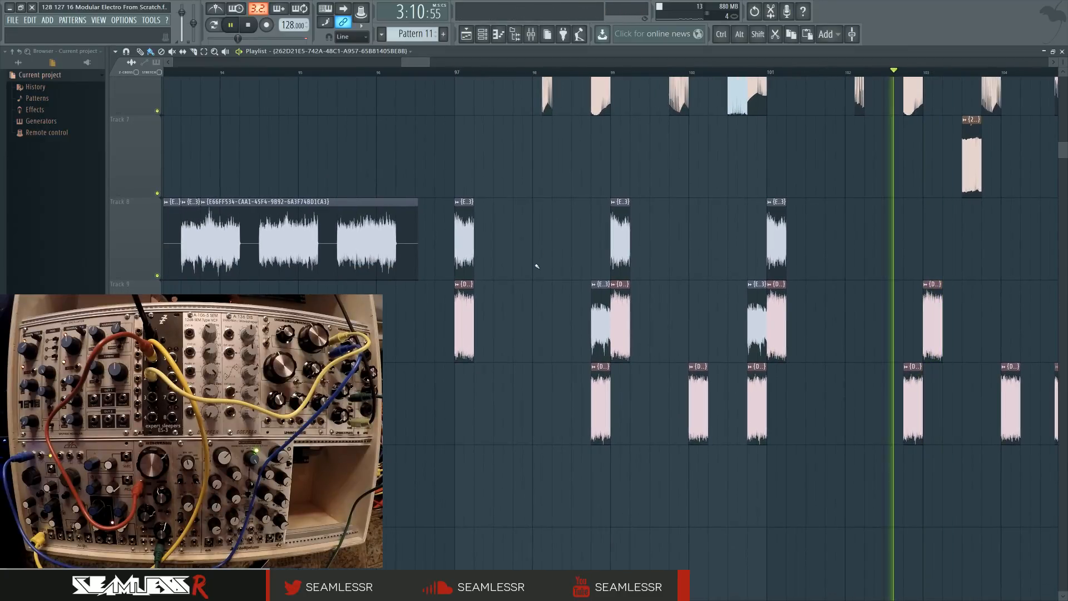
key("space")
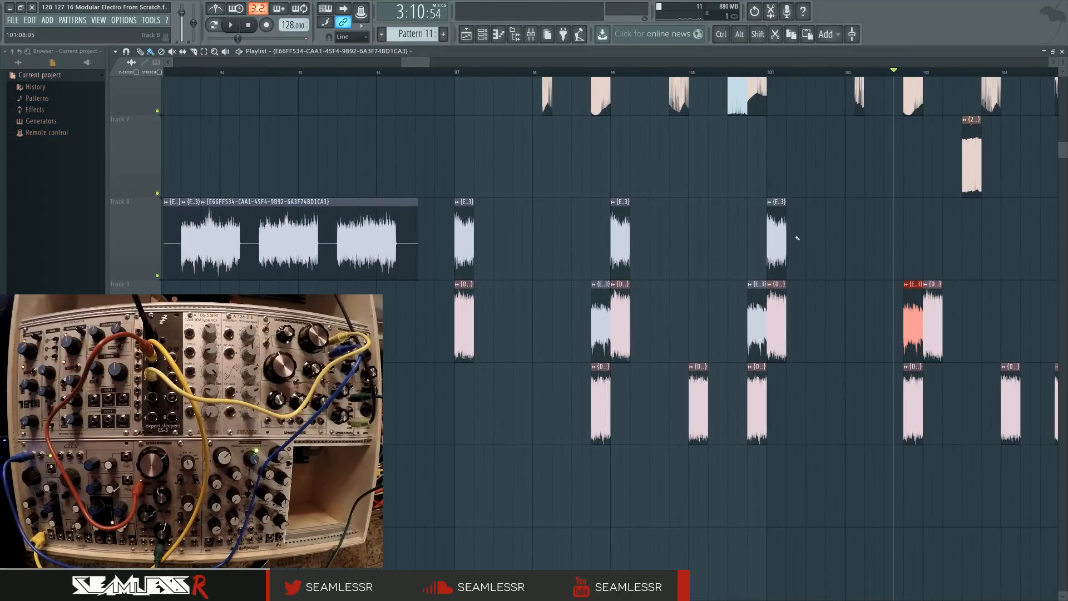
key("space")
key("ctrl+z")
left_click_drag(852, 251, 770, 245)
scroll(719, 270, "down", 1)
scroll(770, 246, "down", 1)
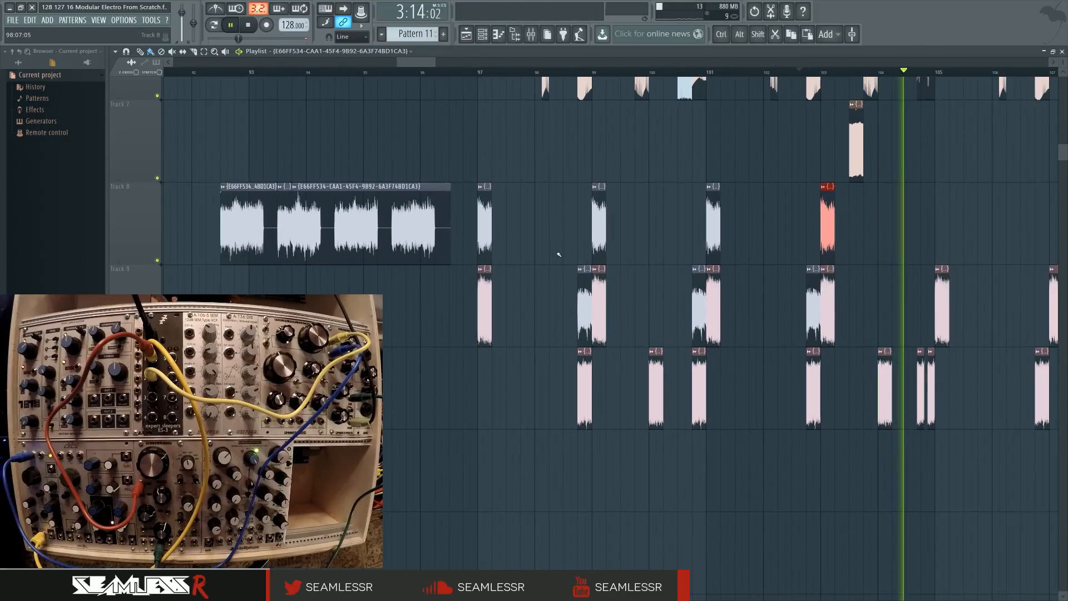
Place the first chord stab on Track 8 at 105:01 and the second chord stab on Track 9 at 104:12
left_click(918, 237)
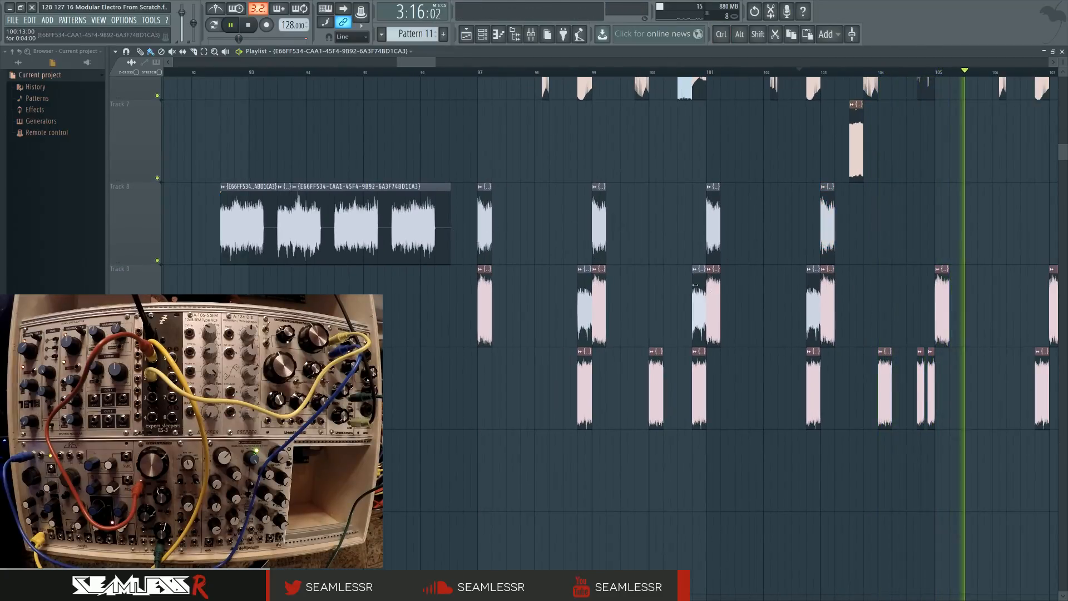
left_click(918, 237)
left_click(936, 238)
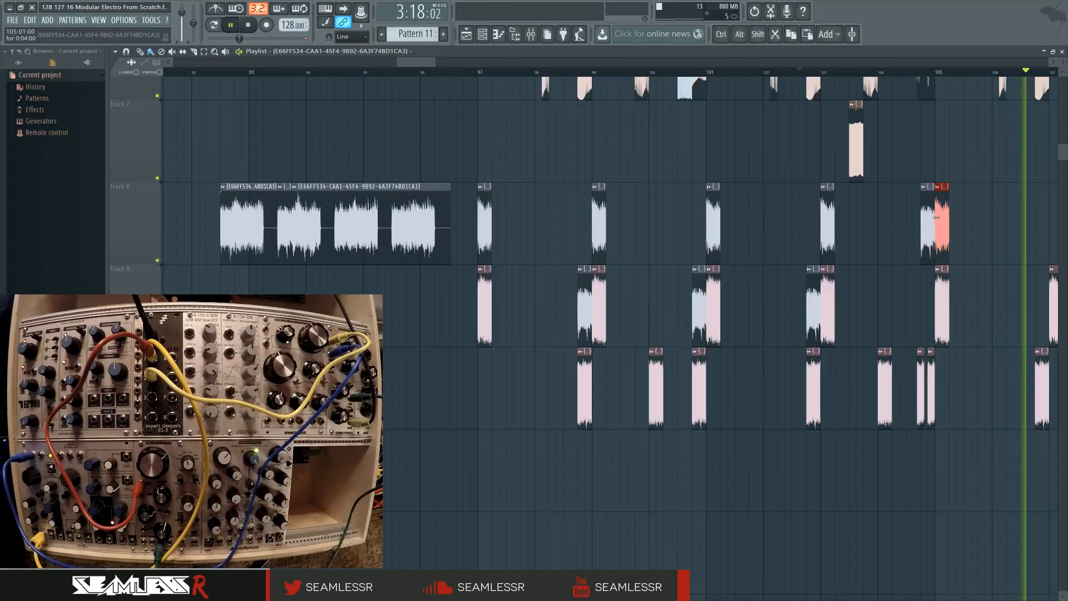
left_click_drag(927, 295, 928, 304)
scroll(959, 357, "up", 4)
left_click_drag(802, 316, 785, 315)
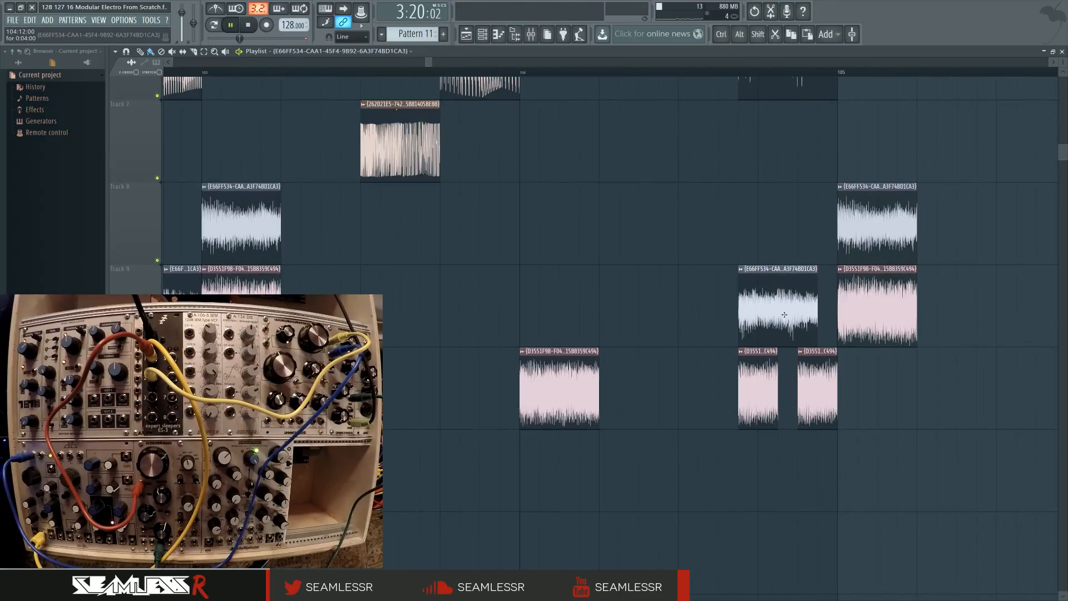
Split the second chord at 104:12 on Track 9 into two short stabs aligned with the two short clips below, and audition them
left_click(727, 74)
scroll(673, 284, "down", 4)
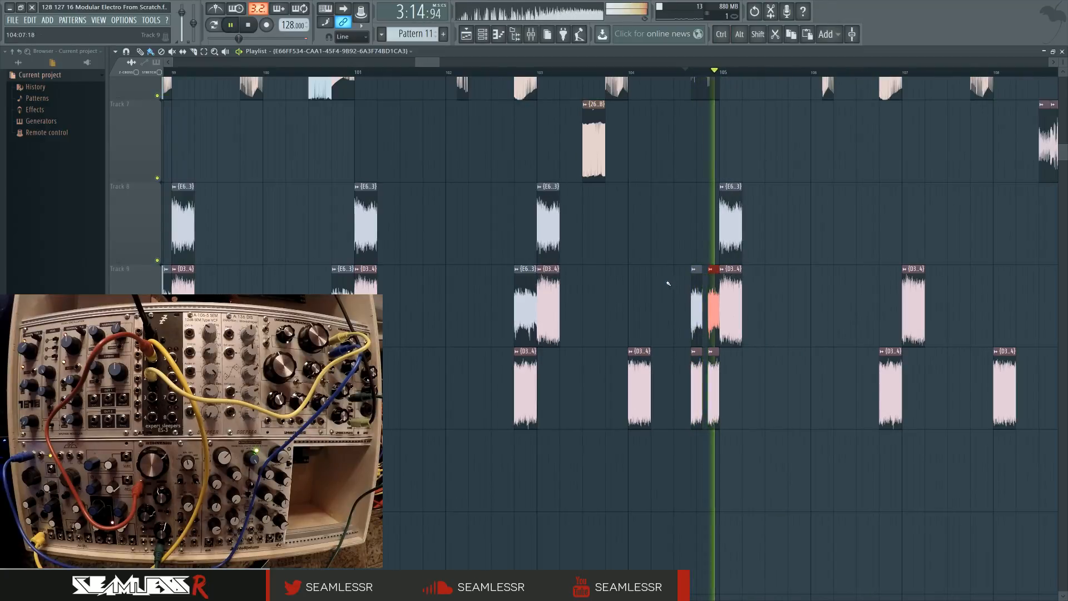
scroll(724, 245, "down", 2)
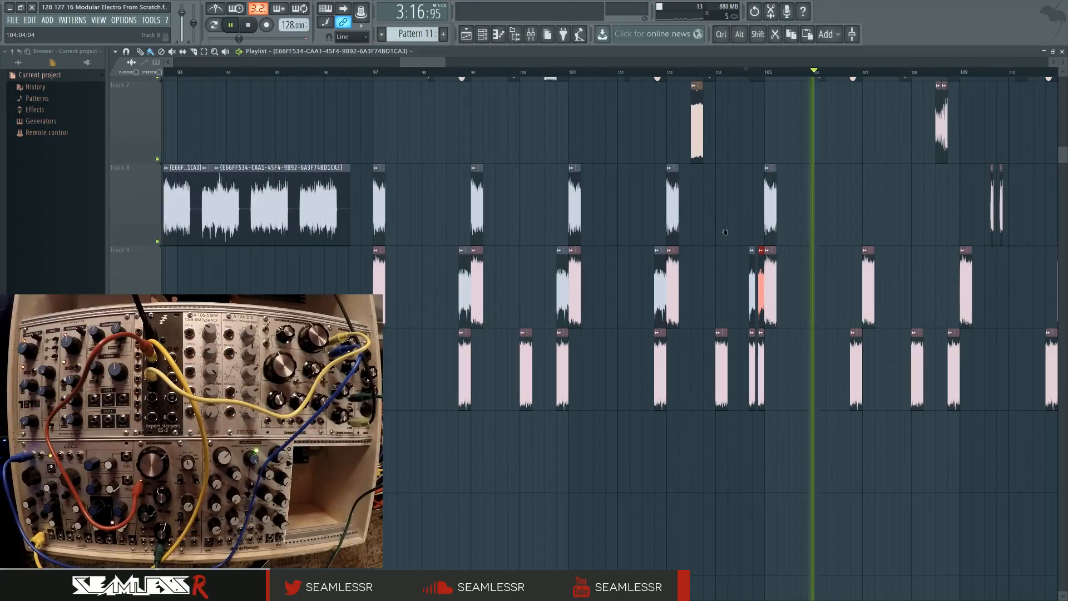
scroll(740, 278, "up", 1)
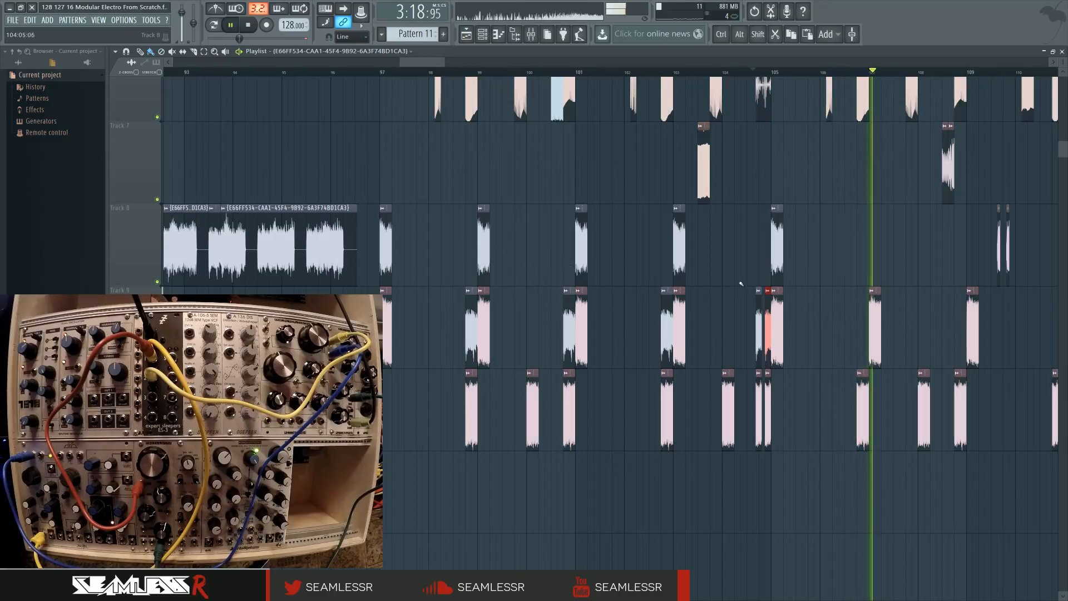
Place second-chord stabs on Track 9 at 106:13, 108:13 and 110:13, and first-chord stabs on Track 8 at 107:01, 109:01 and 111:01
left_click(860, 322)
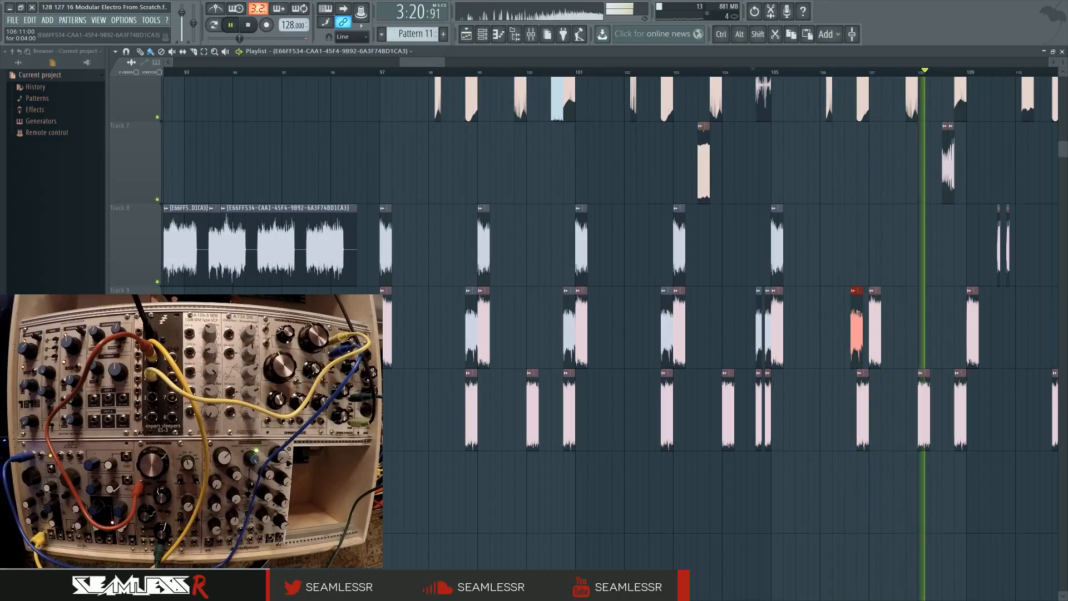
left_click(873, 261)
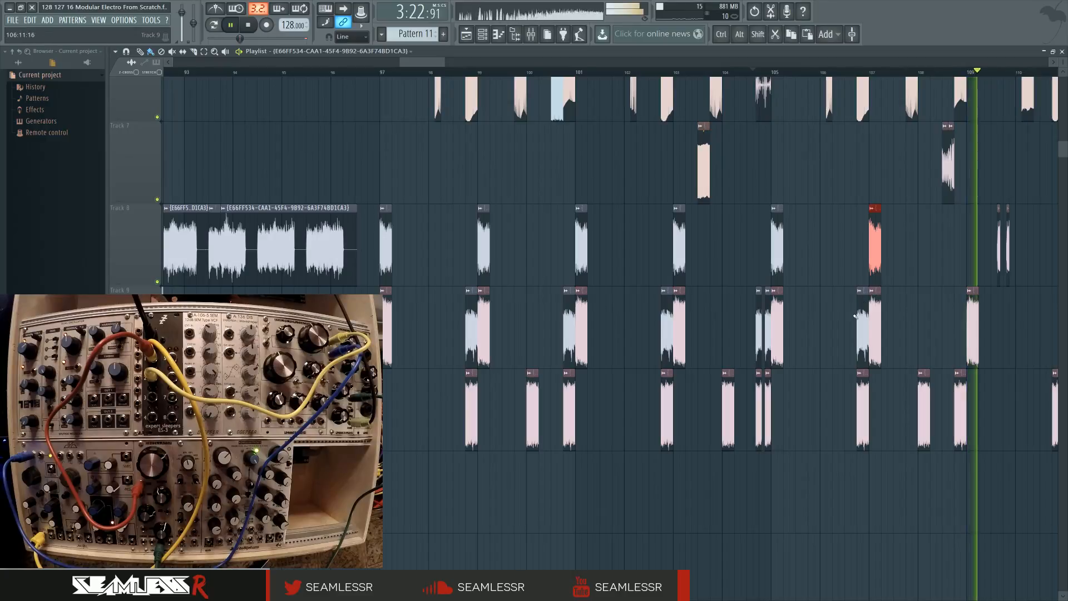
left_click(959, 326)
left_click(978, 257)
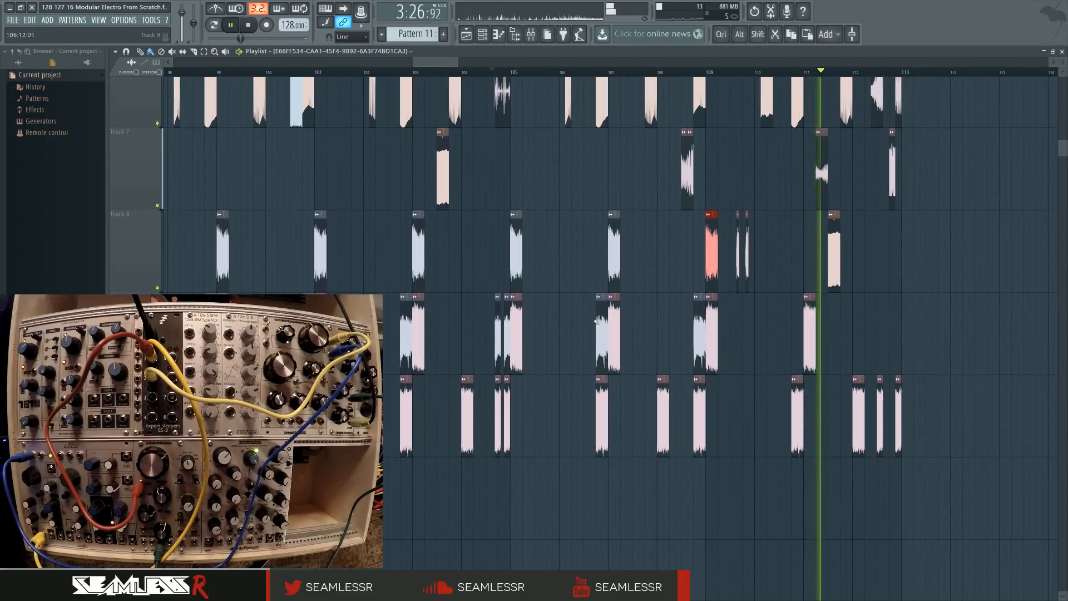
left_click(797, 334)
left_click(809, 245)
key("space")
scroll(951, 300, "down", 2, "ctrl")
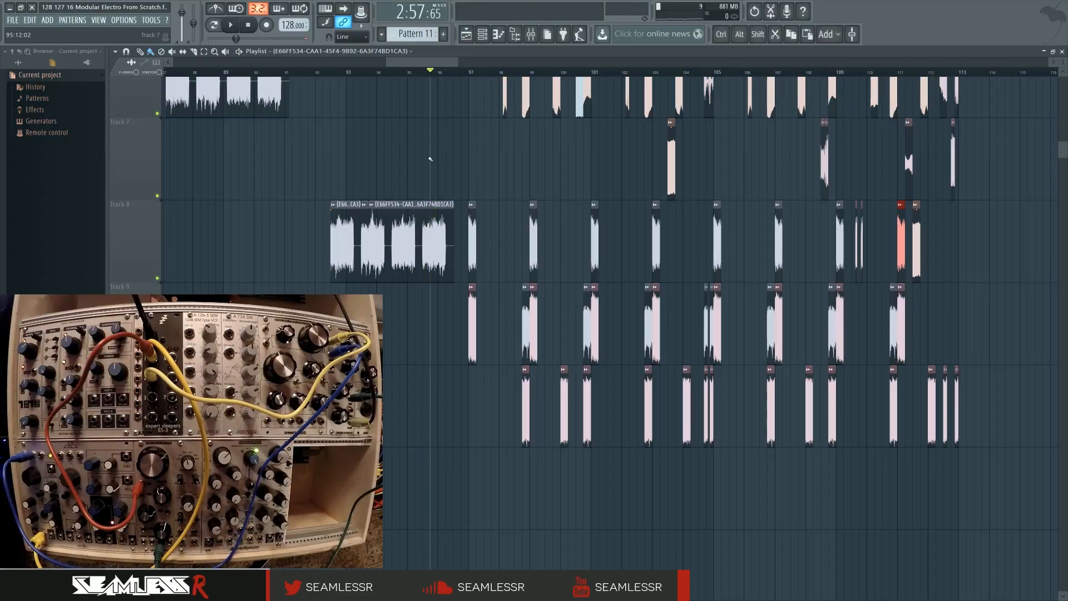
Raise Insert 32's fader in the mixer and play the arrangement from bar 97
scroll(477, 225, "up", 5)
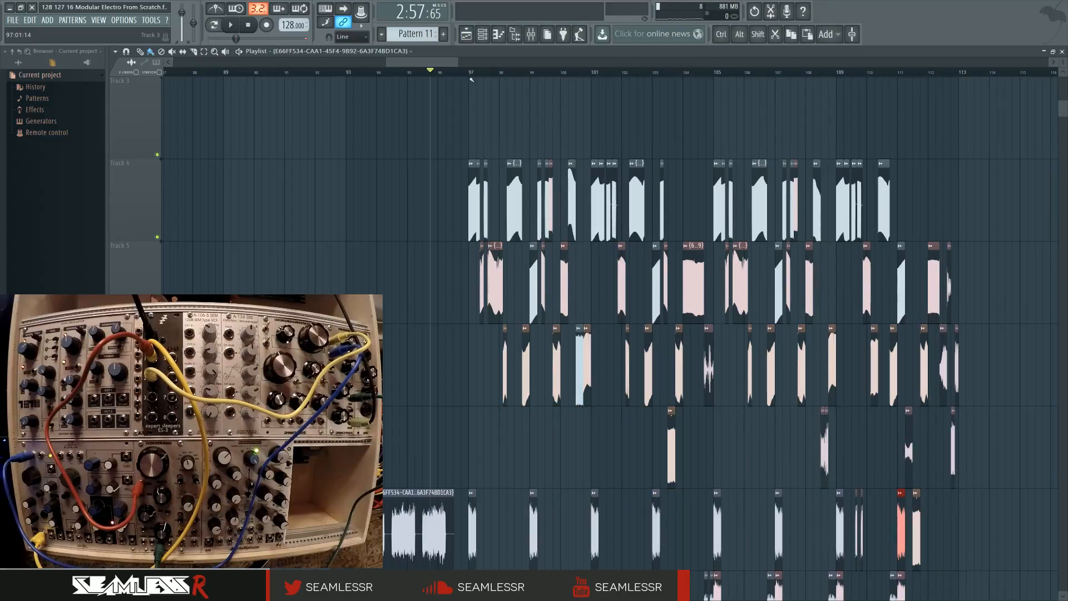
key("F9")
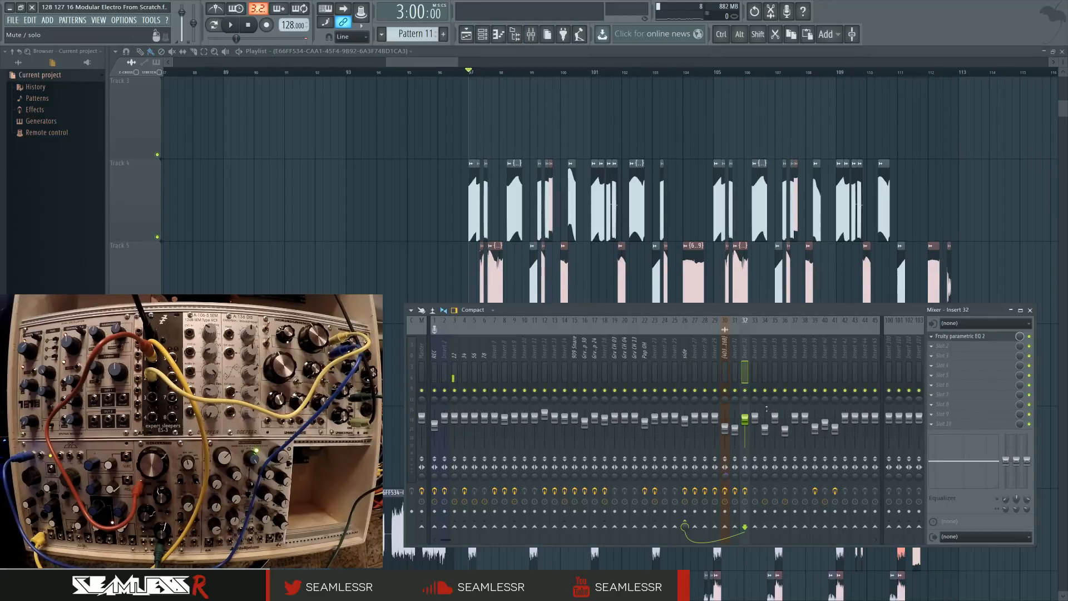
key("F9")
key("space")
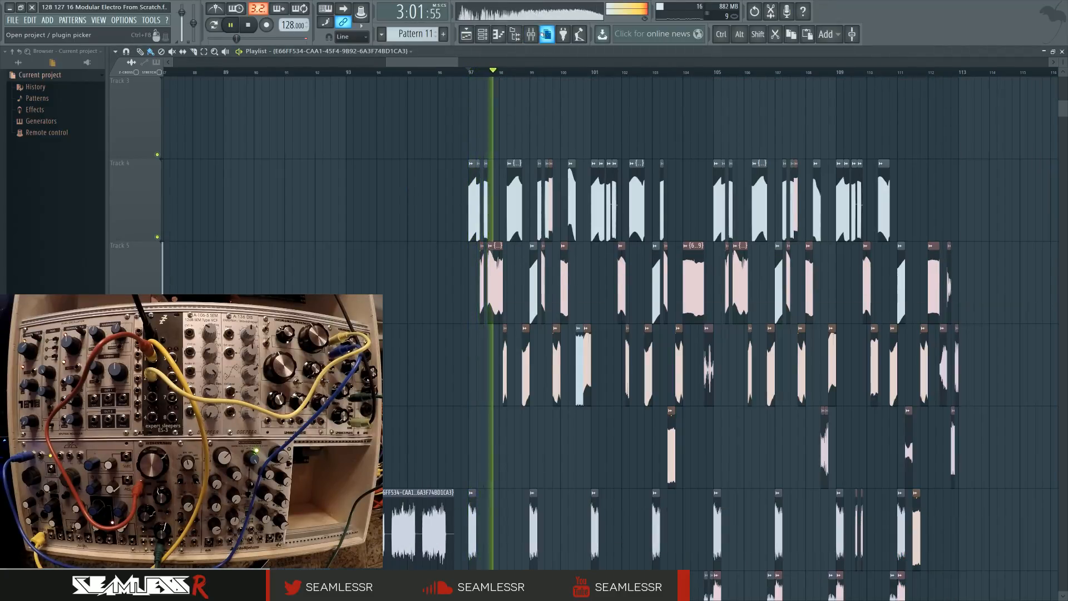
Inspect the Fruity Balance effect on the side mixer track while the arrangement plays, and close the open windows
key("F9")
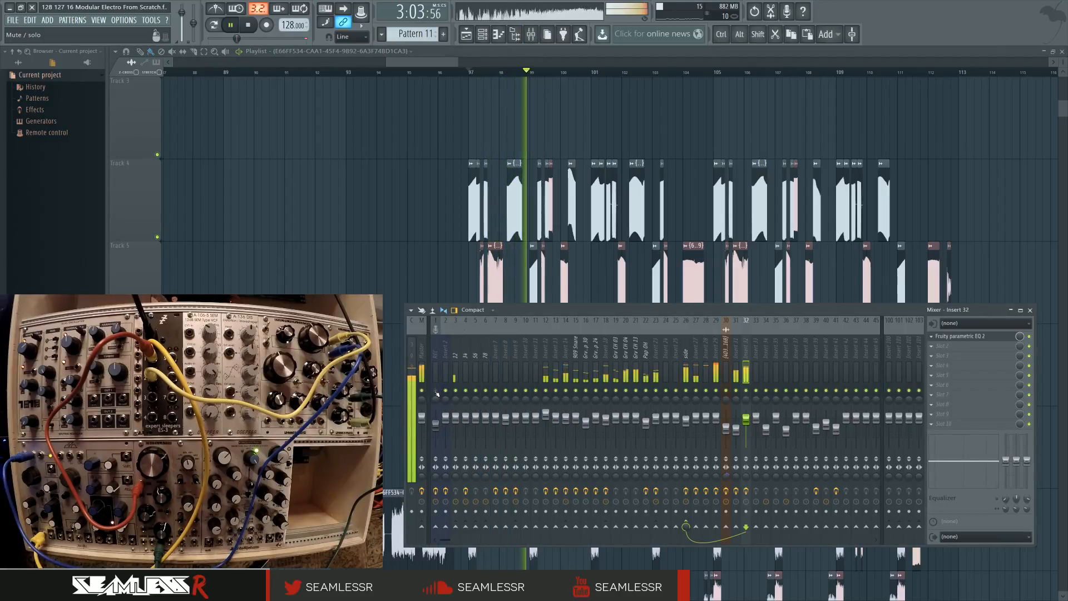
left_click(689, 353)
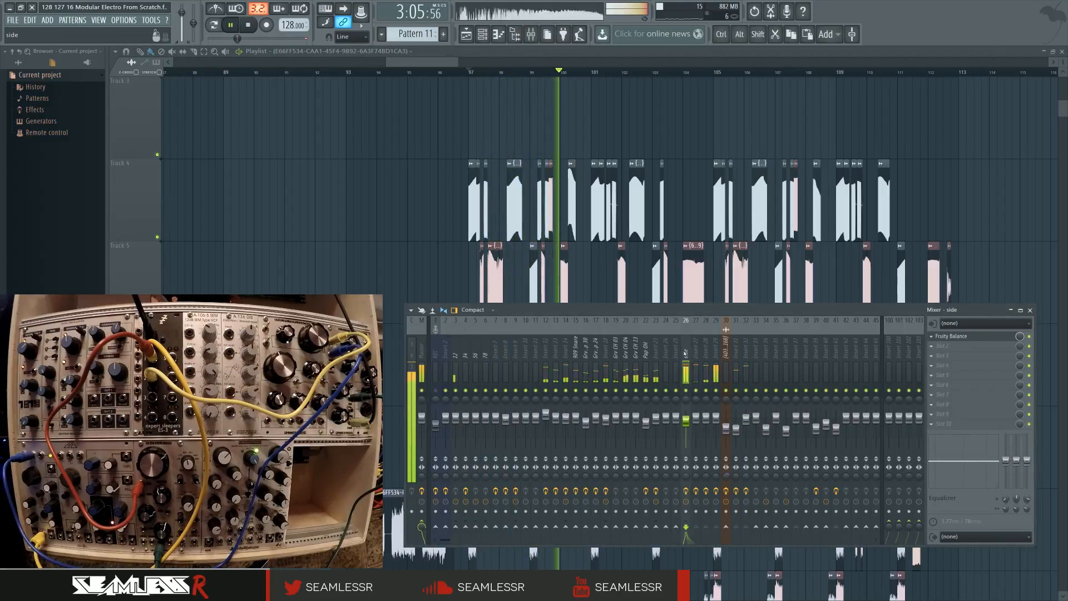
left_click(991, 337)
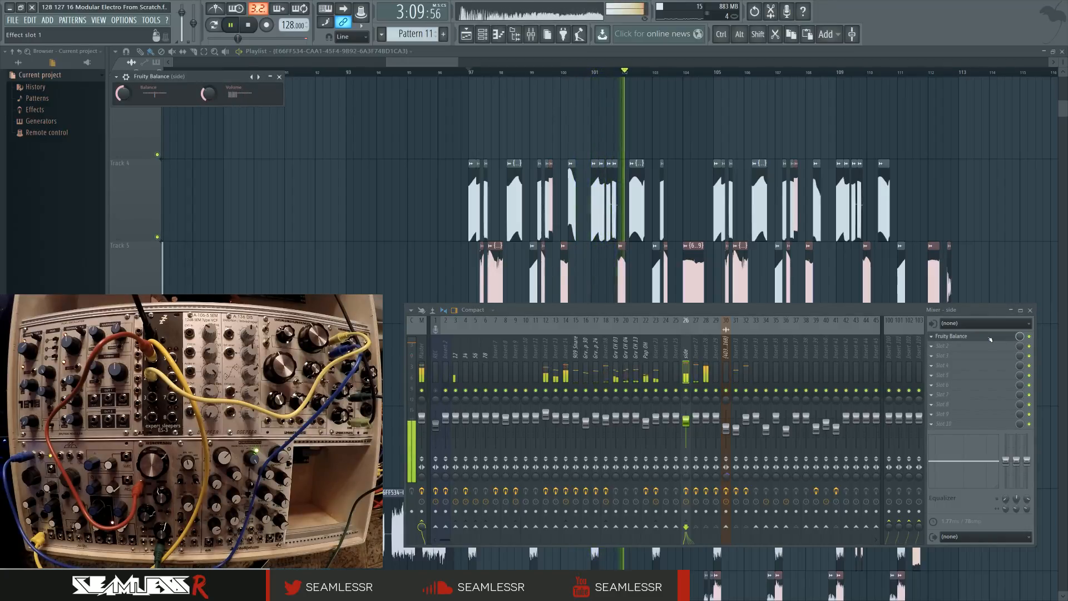
left_click_drag(231, 82, 450, 150)
key("F12")
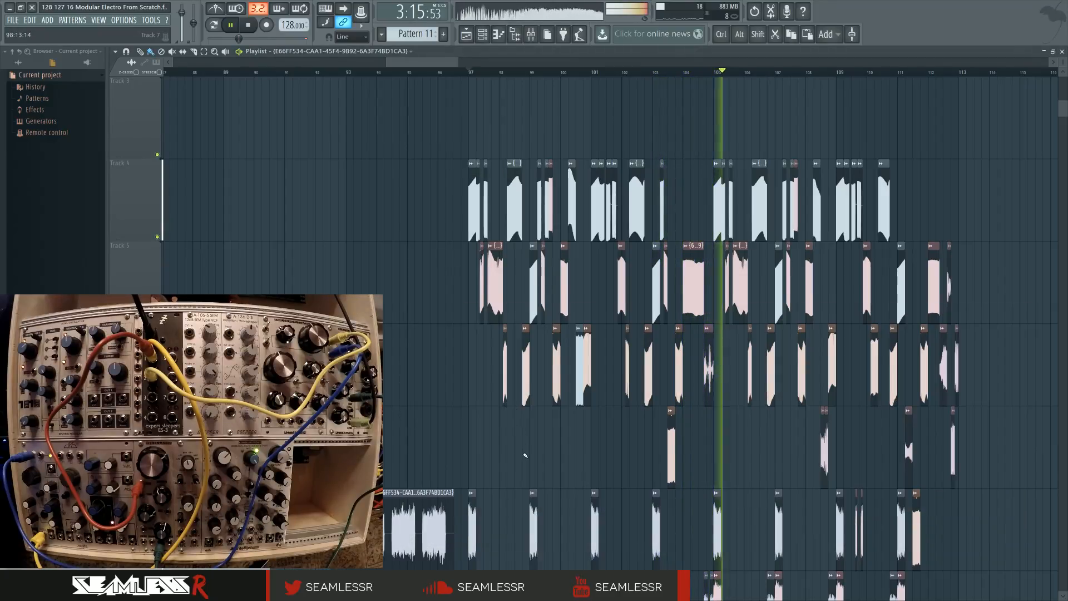
Reshape the repeating Insert 19 volume envelope on Track 2 with an earlier, slightly lower second point and a curved rise
scroll(489, 384, "up", 4)
scroll(474, 359, "up", 5)
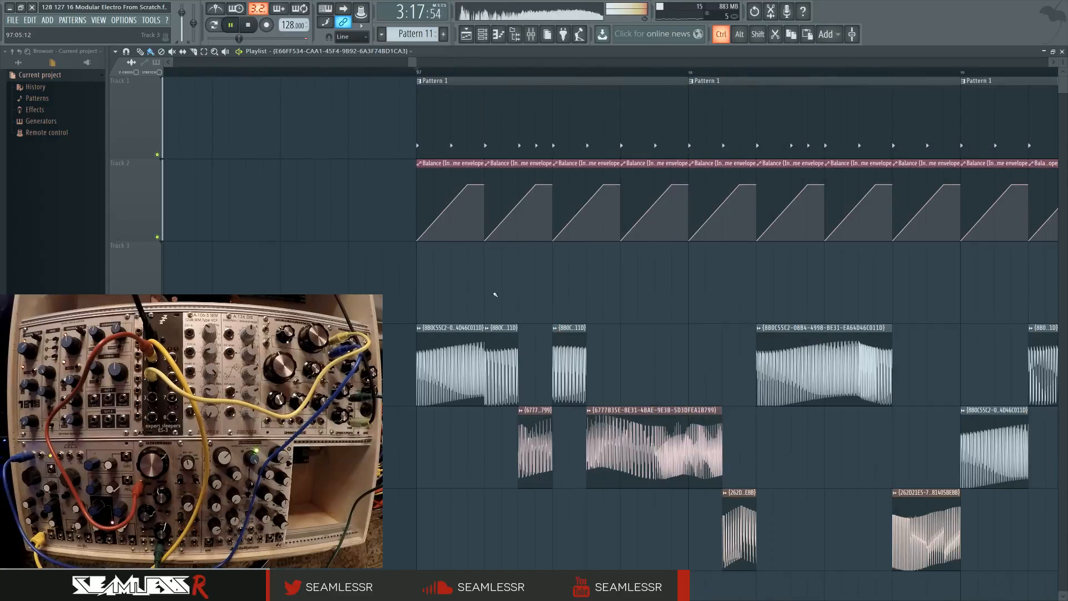
key("space")
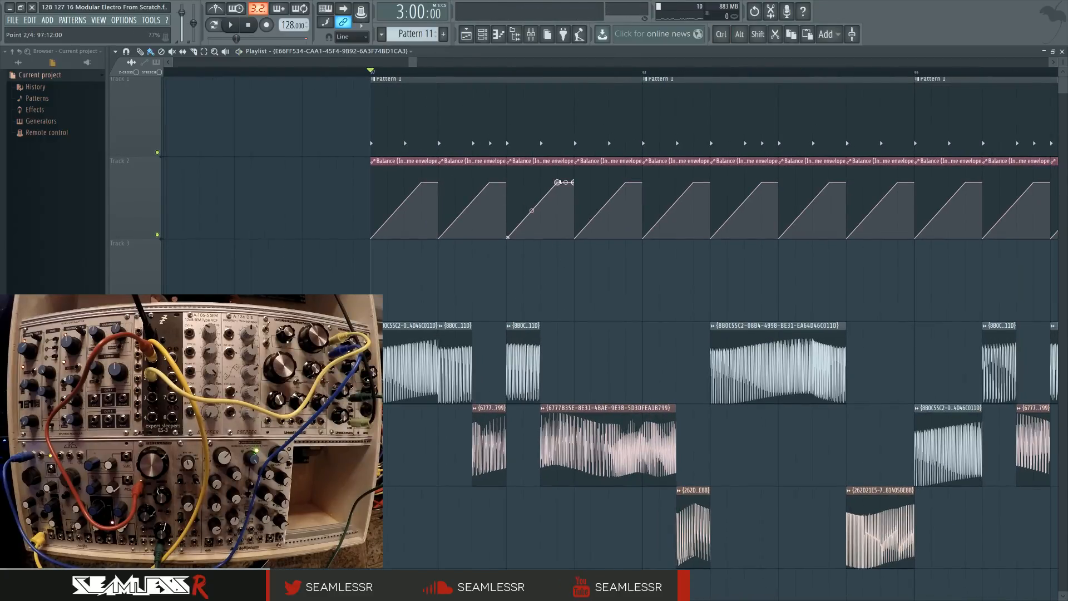
left_click_drag(551, 180, 524, 229)
key("space")
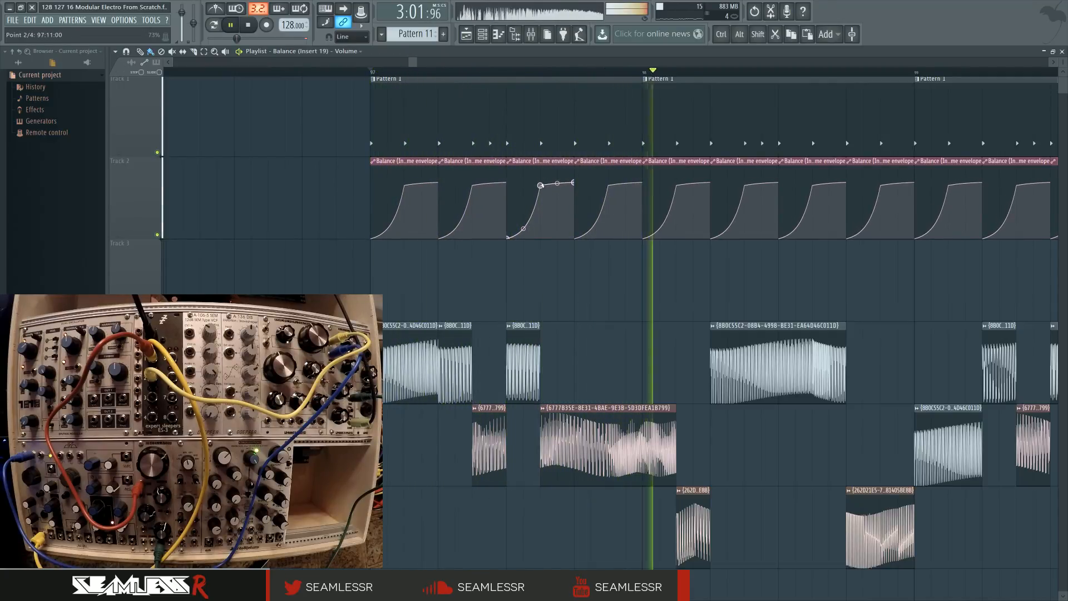
left_click_drag(541, 185, 541, 189)
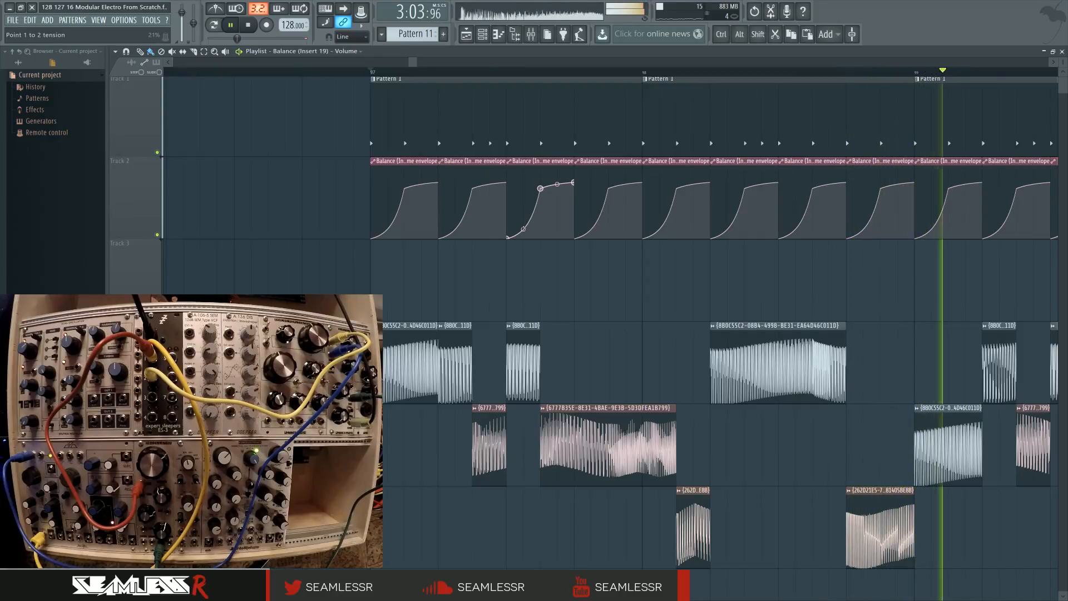
Play the arrangement from bar 97 and review the ducking envelopes, bass clips and chord stabs across the tracks
scroll(672, 249, "right", 3)
scroll(672, 250, "down", 1)
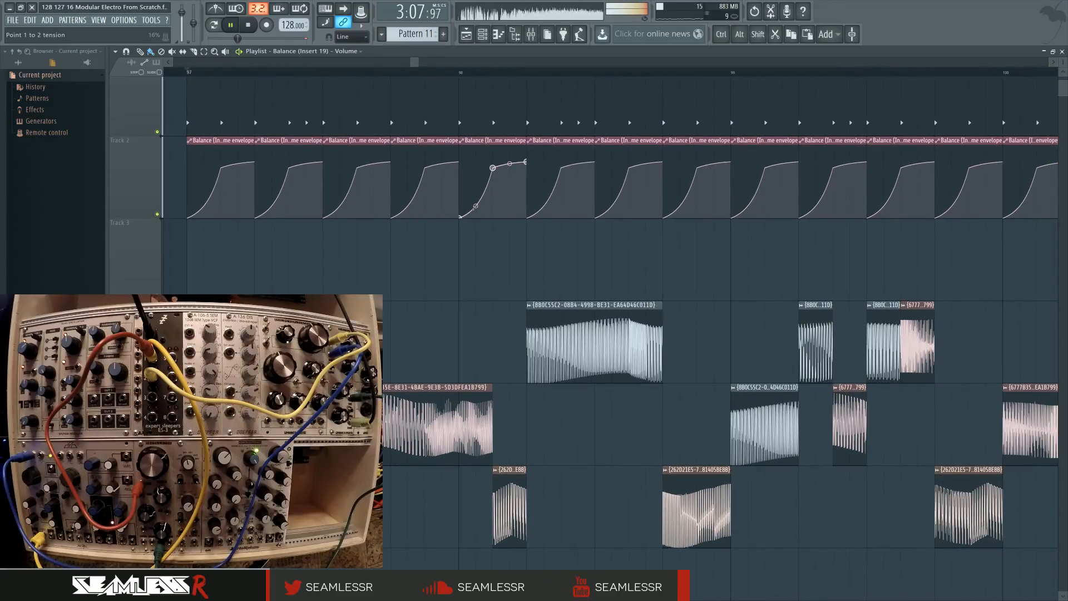
scroll(934, 119, "down", 5, "ctrl")
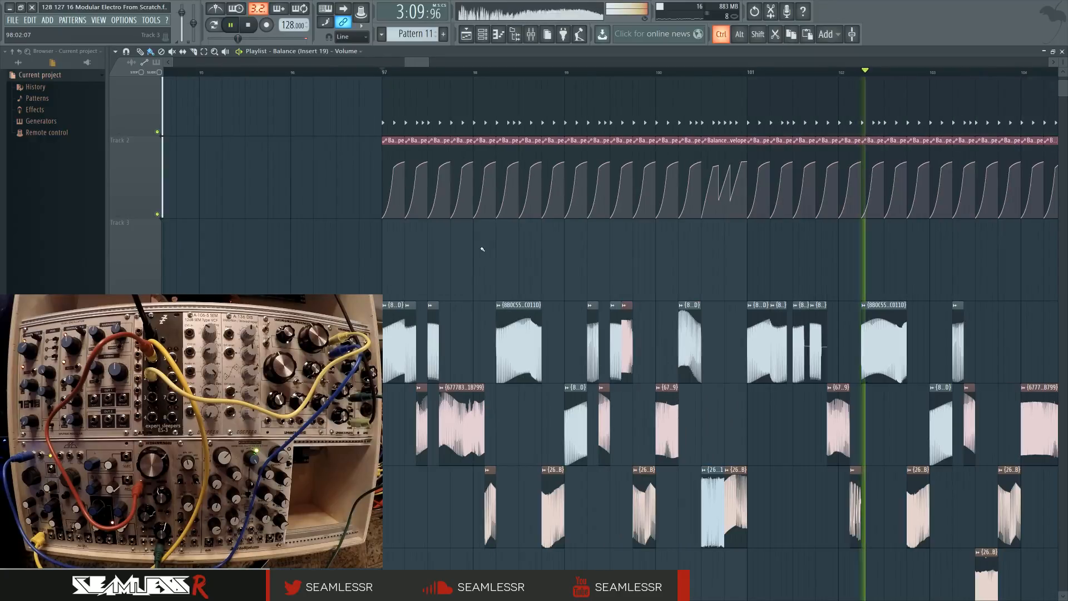
scroll(604, 236, "down", 2)
scroll(666, 214, "right", 3)
scroll(666, 214, "down", 1)
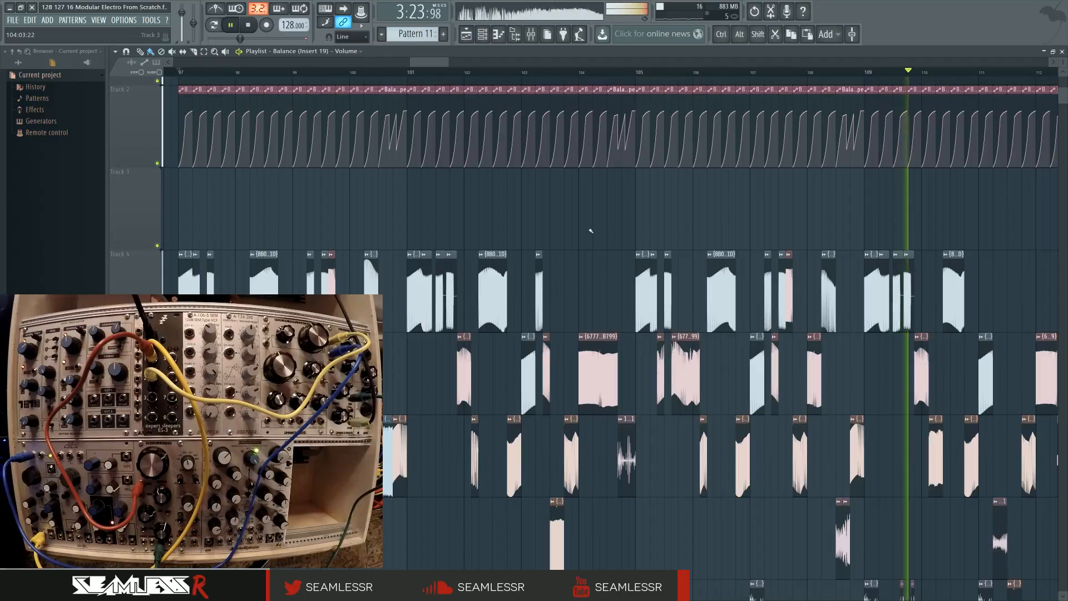
key("ctrl")
scroll(591, 231, "down", 2)
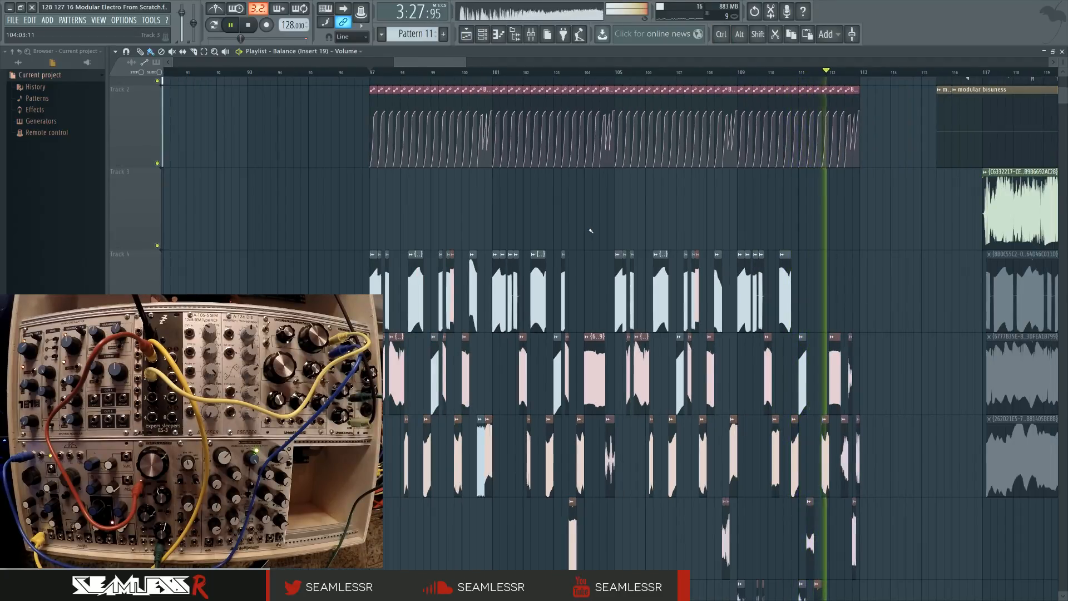
key("space")
scroll(593, 293, "down", 3)
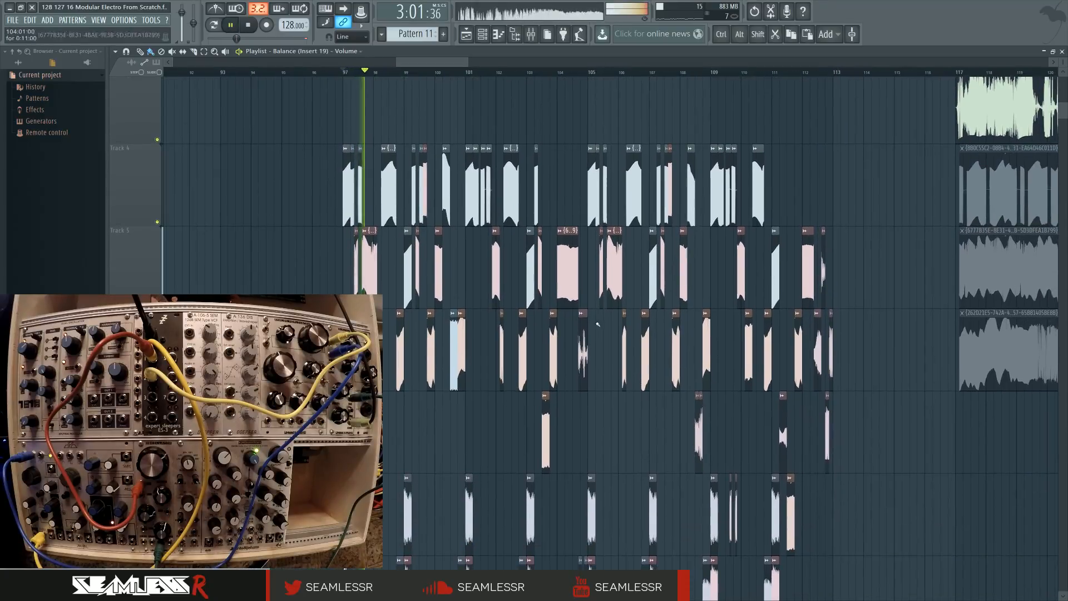
scroll(777, 331, "down", 6)
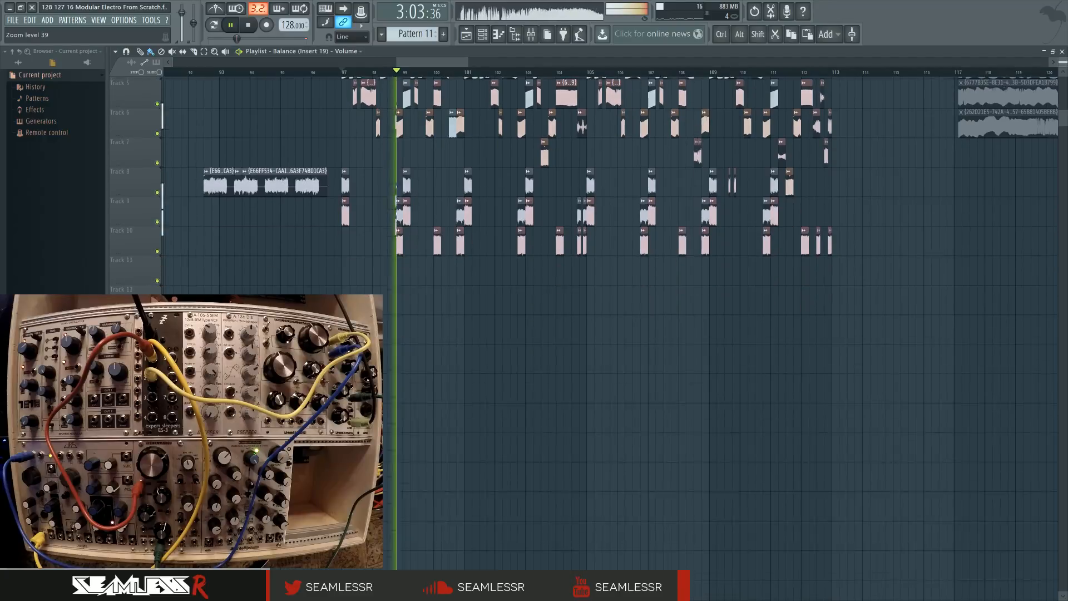
Check Insert 32 in the mixer against the playing arrangement and close the mixer
left_click(533, 35)
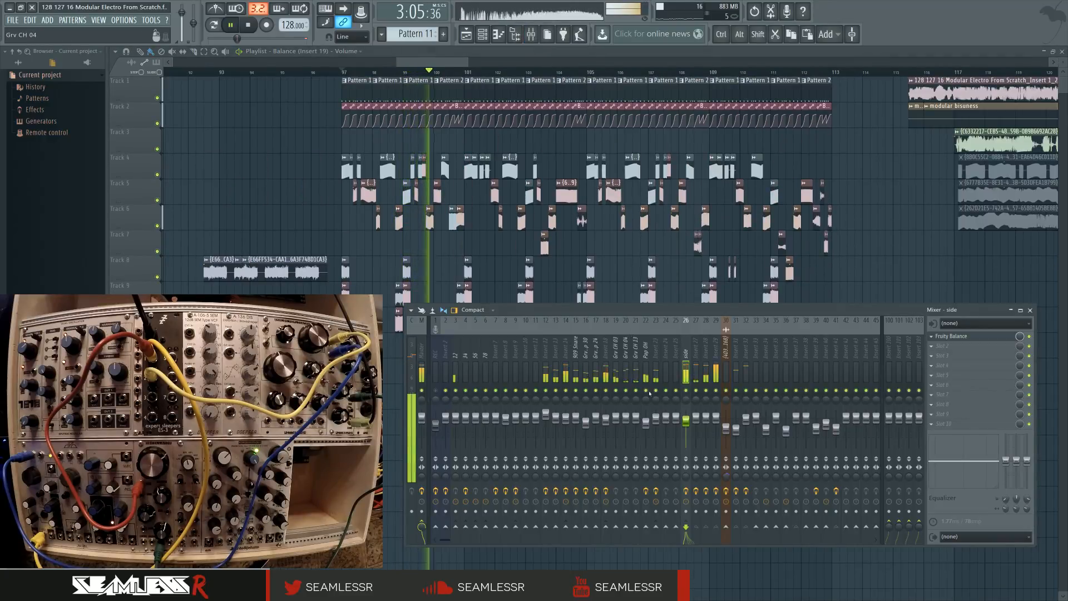
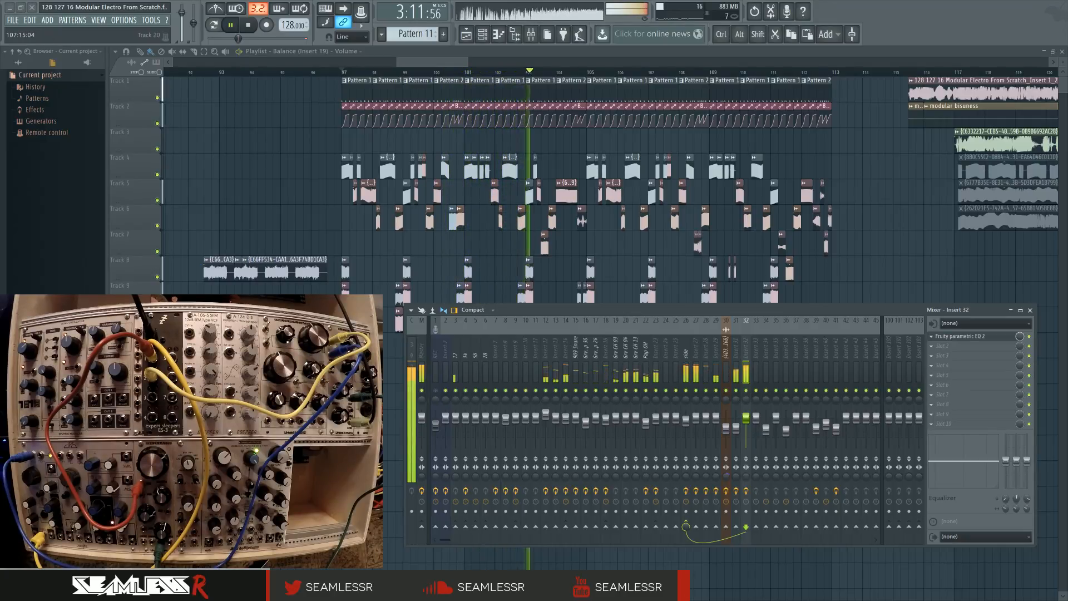
left_click_drag(749, 318, 718, 341)
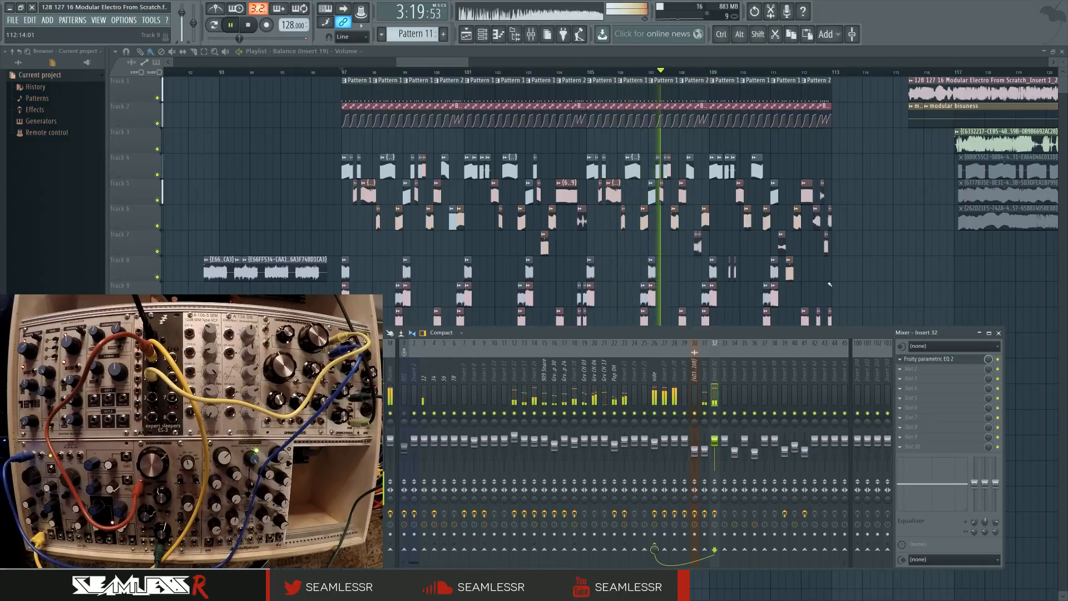
key("F9")
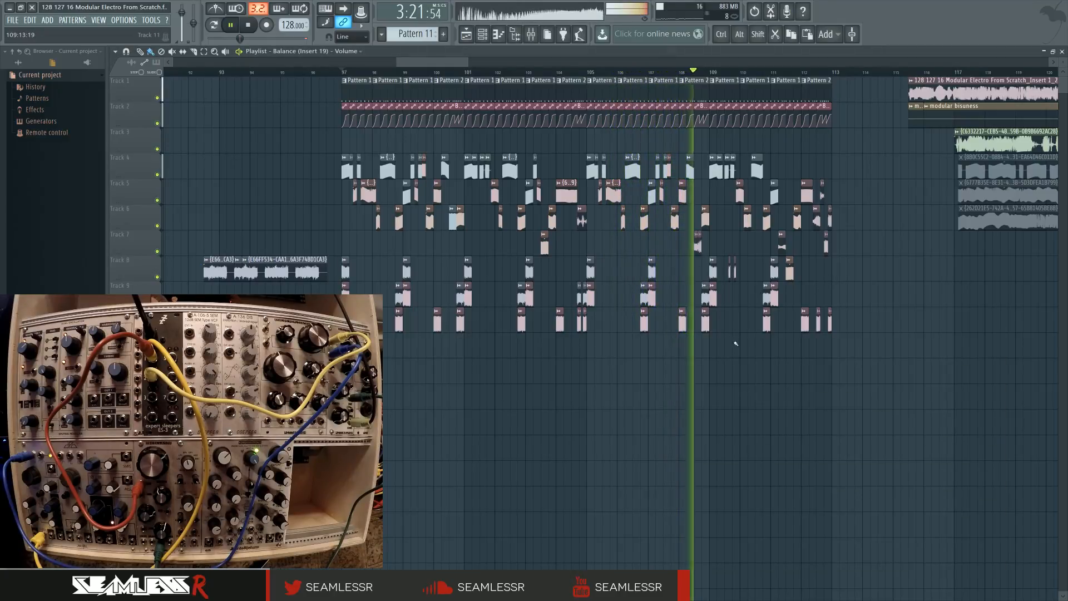
Curve the ramps of the Volume #2 envelope clip at 108:09 on Track 2 to match the neighbouring envelopes, and audition the passage
scroll(722, 348, "up", 5)
scroll(534, 75, "down", 3)
scroll(551, 69, "up", 4)
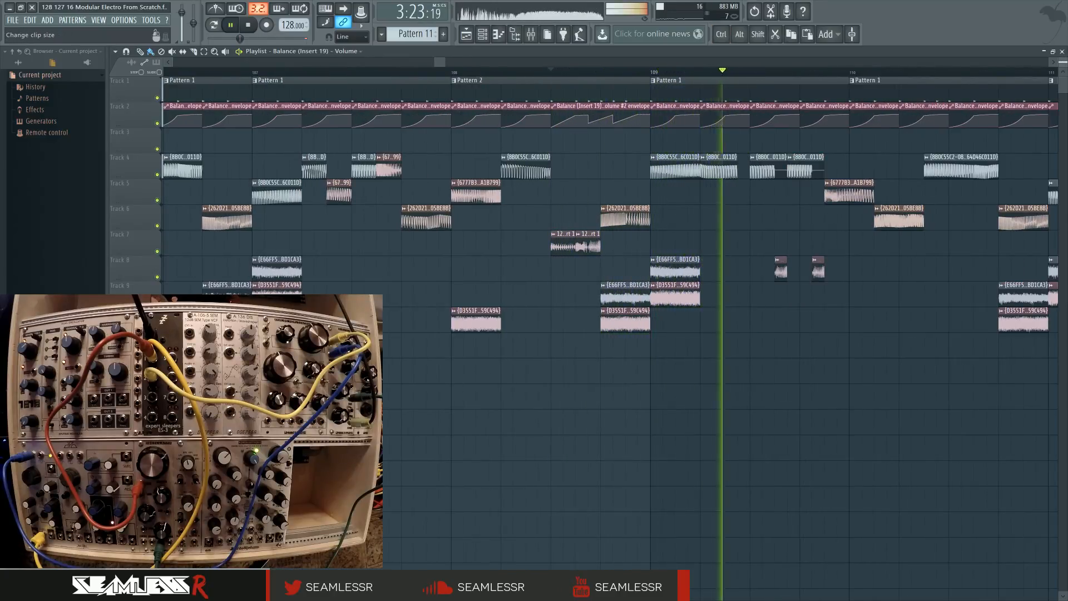
scroll(644, 134, "up", 3)
key("space")
key("space")
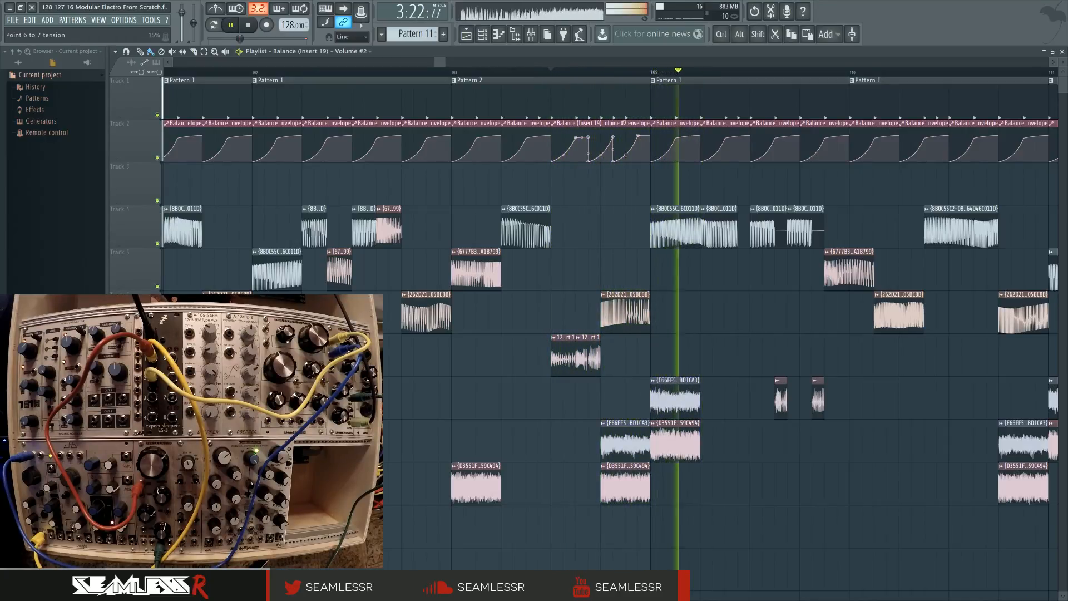
key("space")
key("space")
key("space")
left_click_drag(613, 161, 616, 142)
key("space")
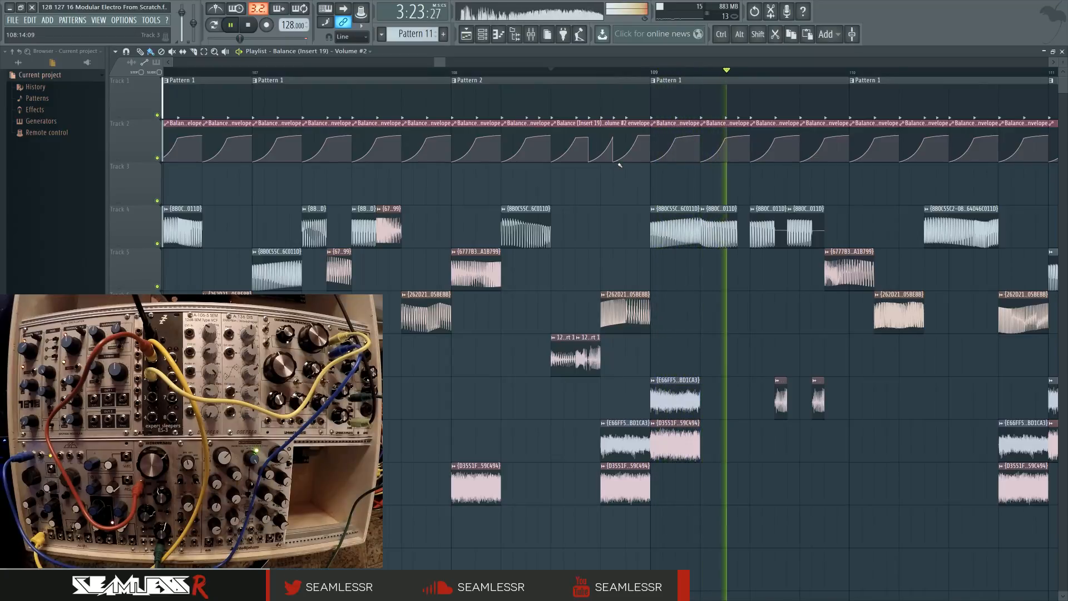
key("space")
key("space")
scroll(618, 163, "down", 1)
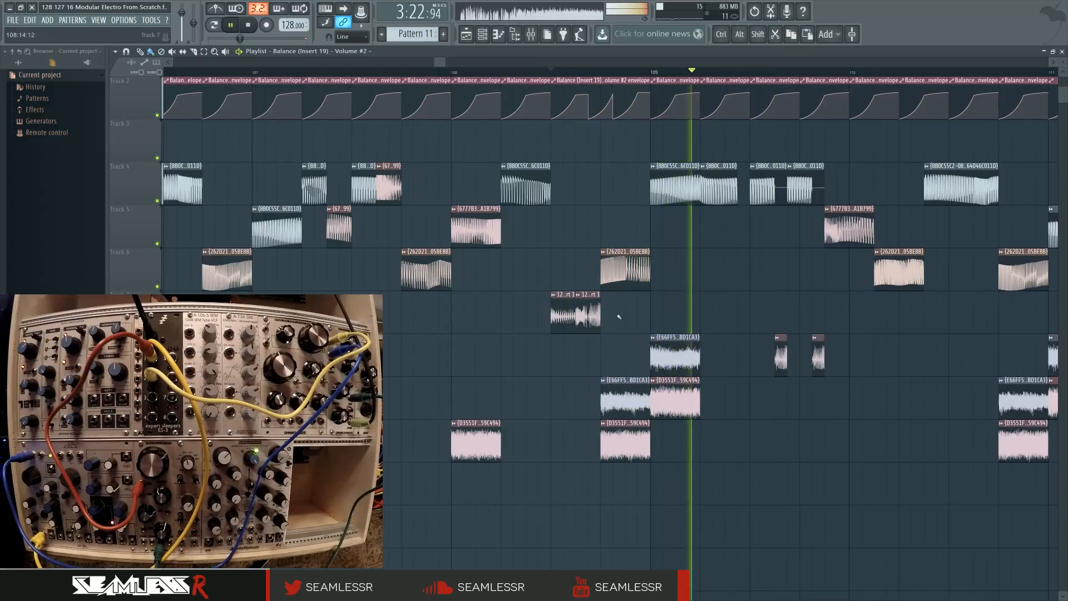
Duplicate the two short stabs at 109:11 and 109:14 across Tracks 7 and 8, muting the Track 7 pair
left_click(461, 71)
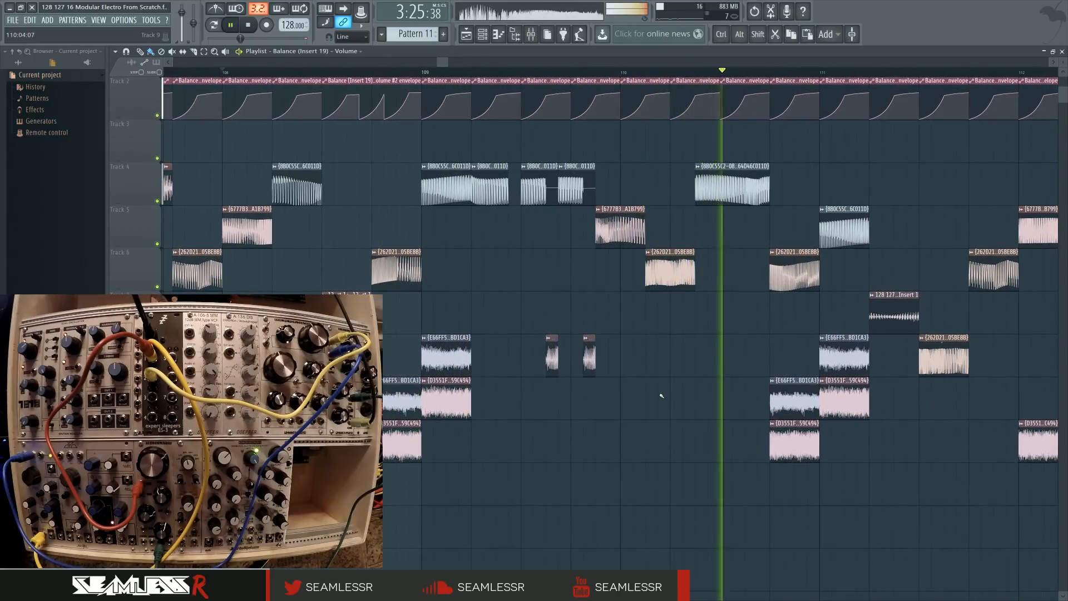
key("space")
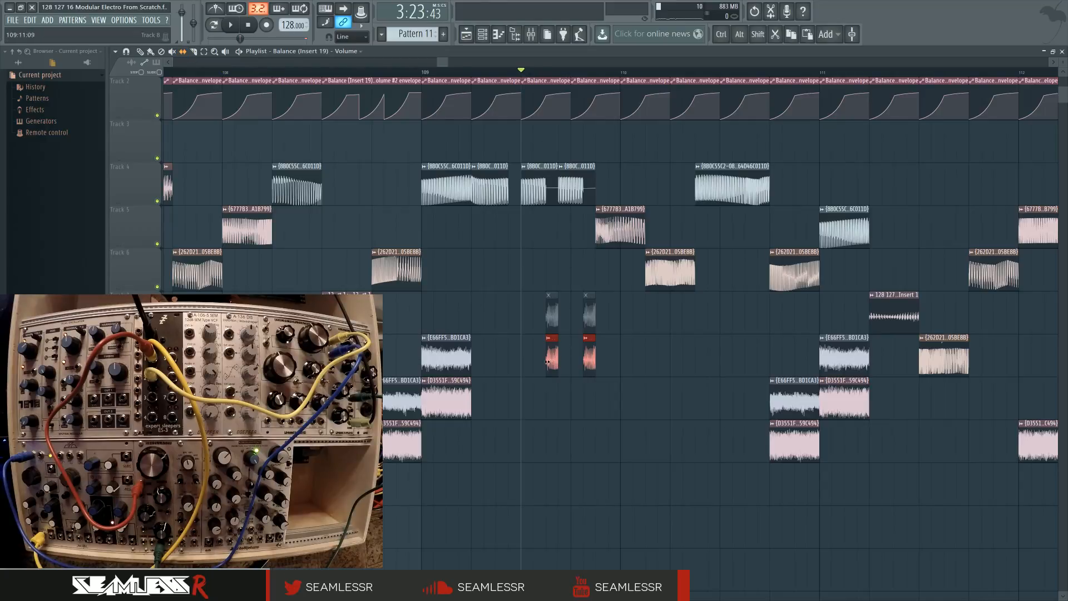
key("space")
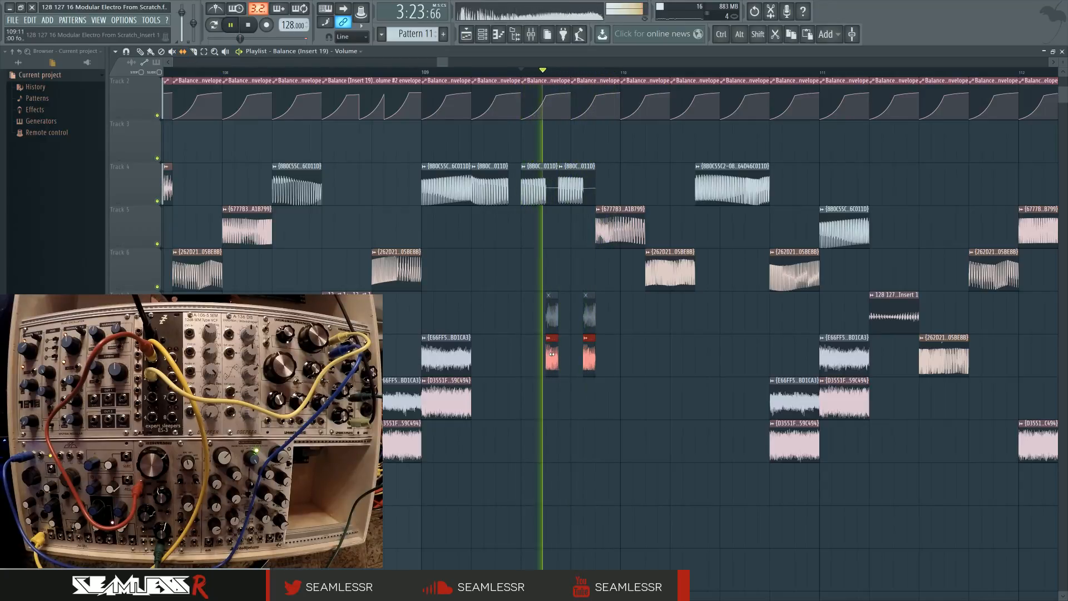
Try different audio sections inside the two Track 8 stabs at 109:11 and 109:14, auditioning each from 109:09
key("space")
key("space")
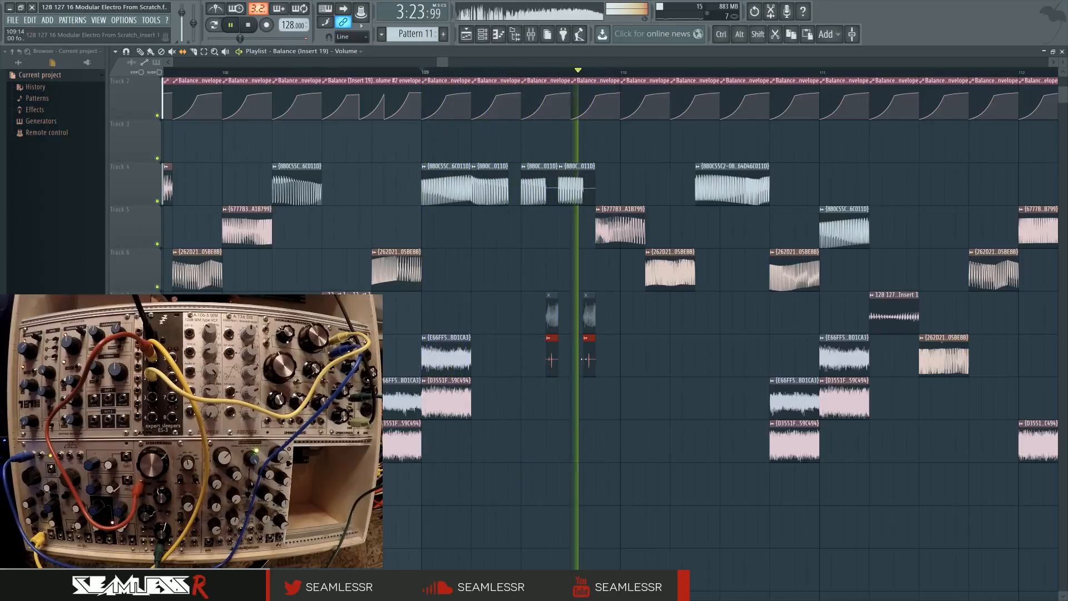
key("space")
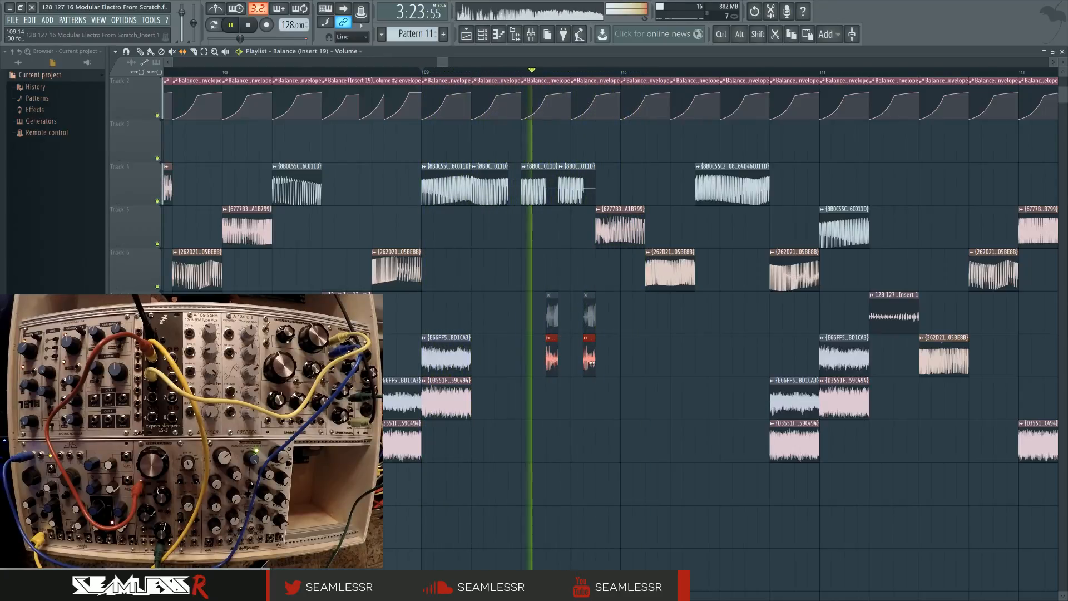
key("space")
key("space")
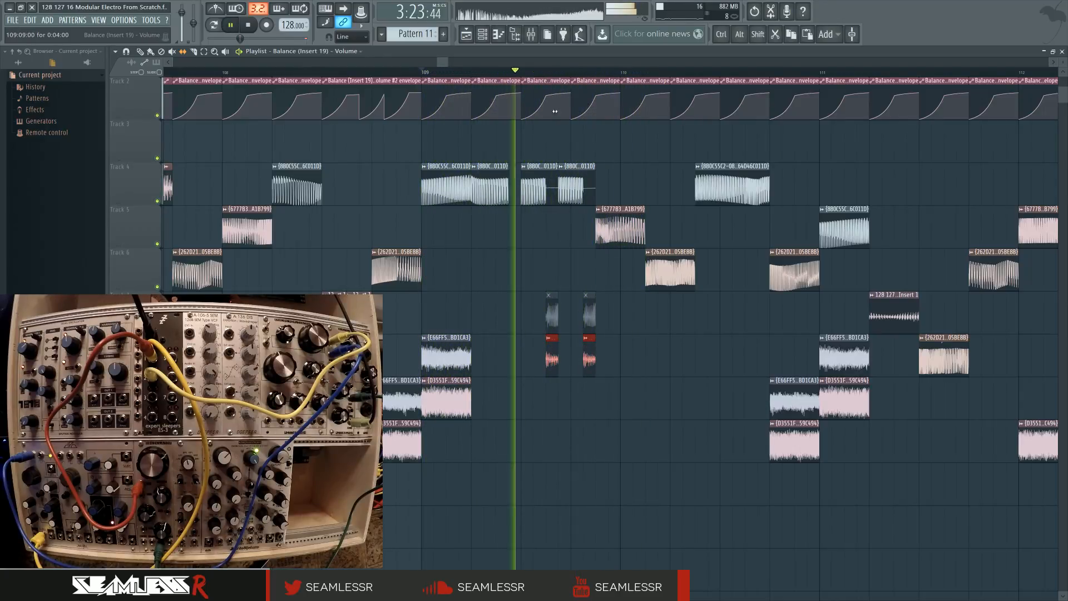
key("space")
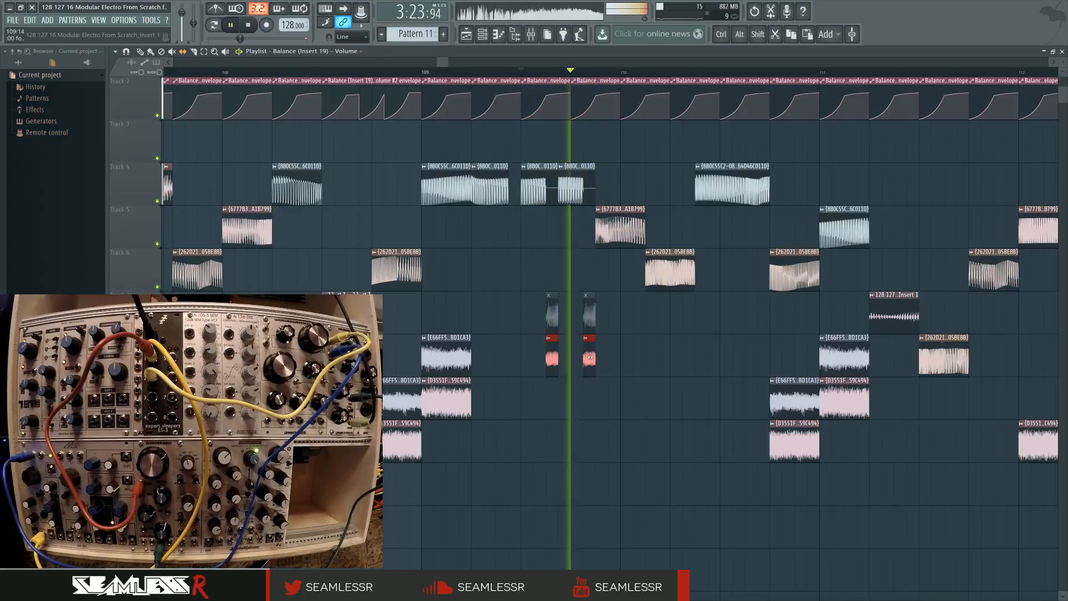
key("space")
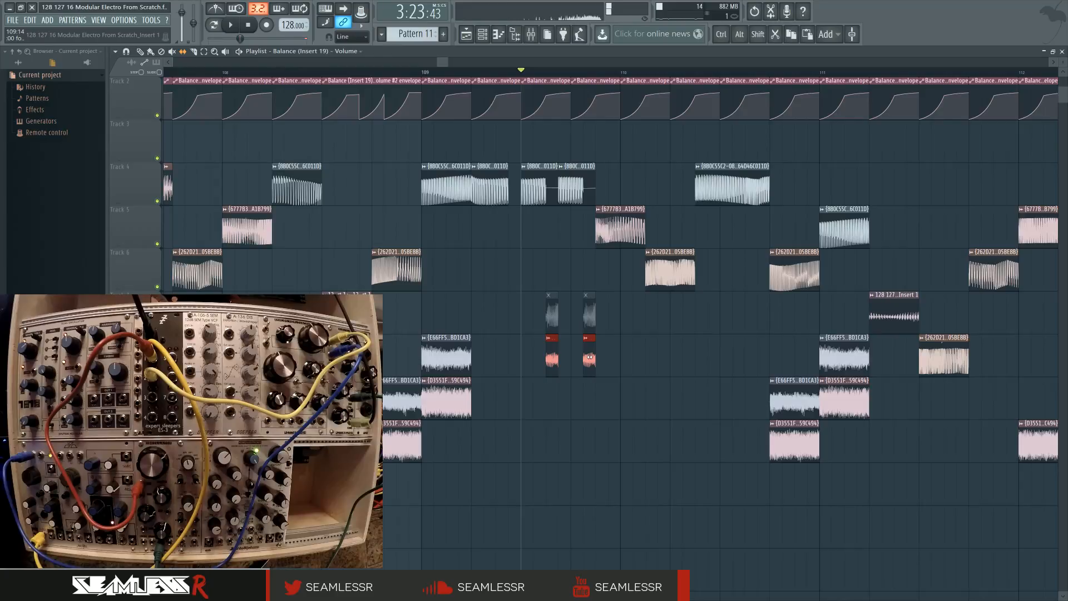
Slip the Track 8 stabs to further audio sections and audition them, then mute that pair and unmute the Track 7 pair
key("space")
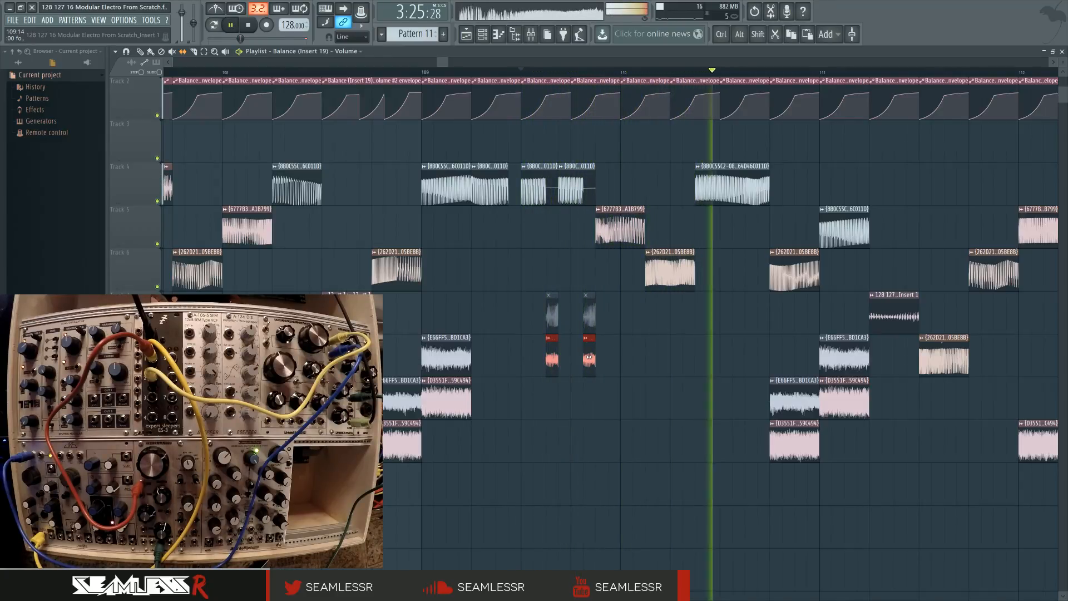
key("space")
key("space")
key("space")
key("space")
left_click_drag(591, 356, 586, 355)
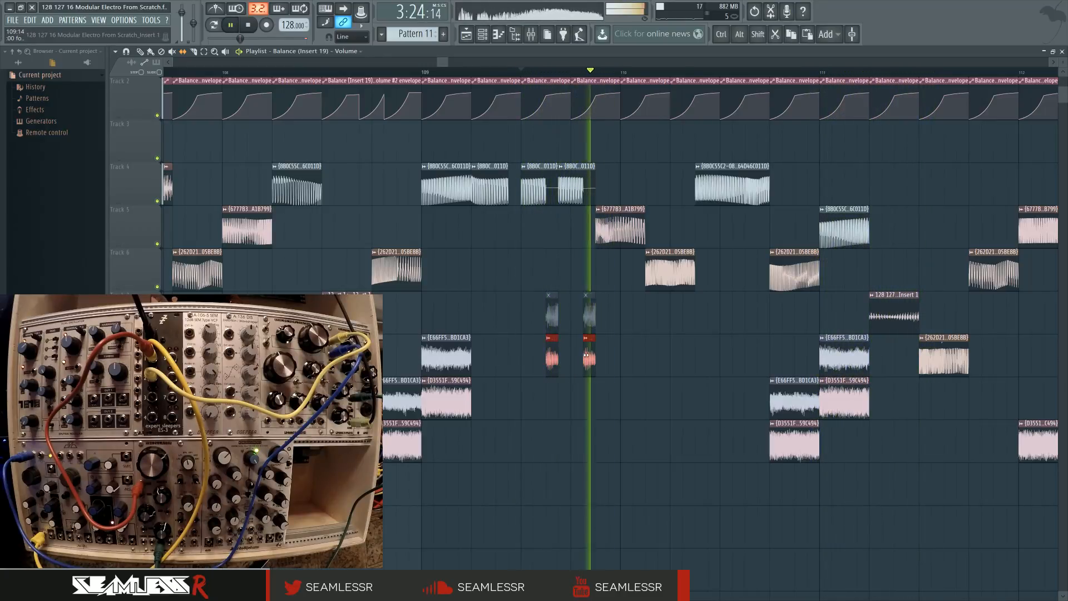
key("space")
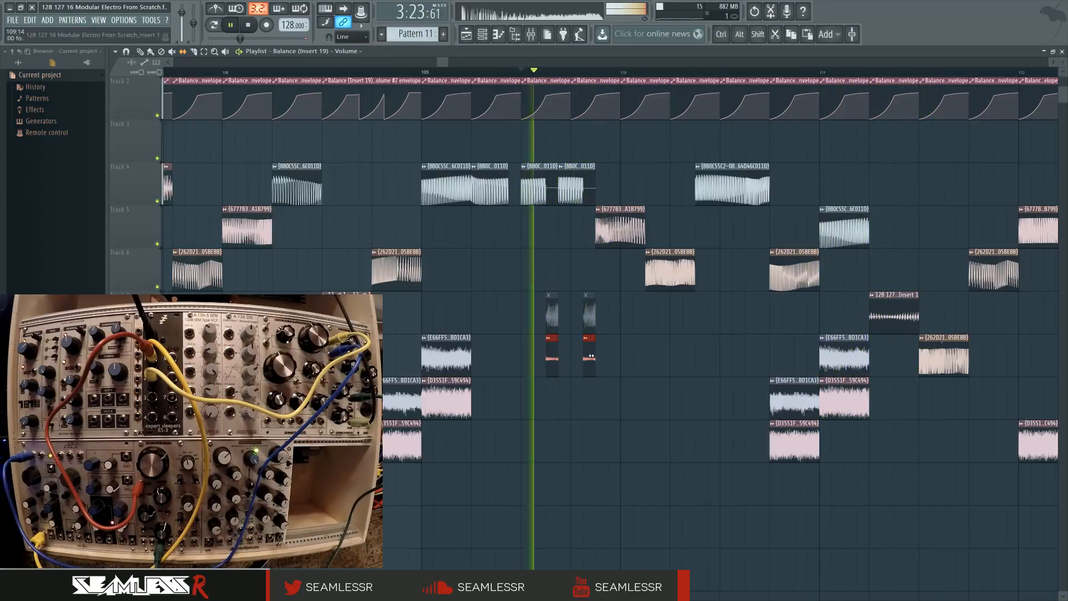
key("space")
key("space")
left_click_drag(584, 360, 593, 357)
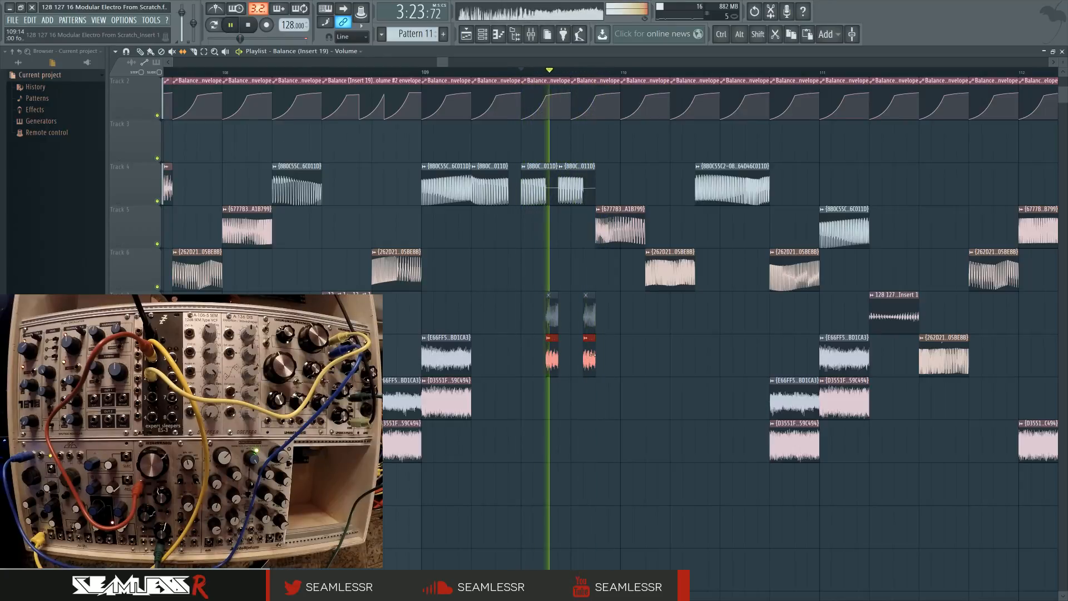
key("space")
key("space")
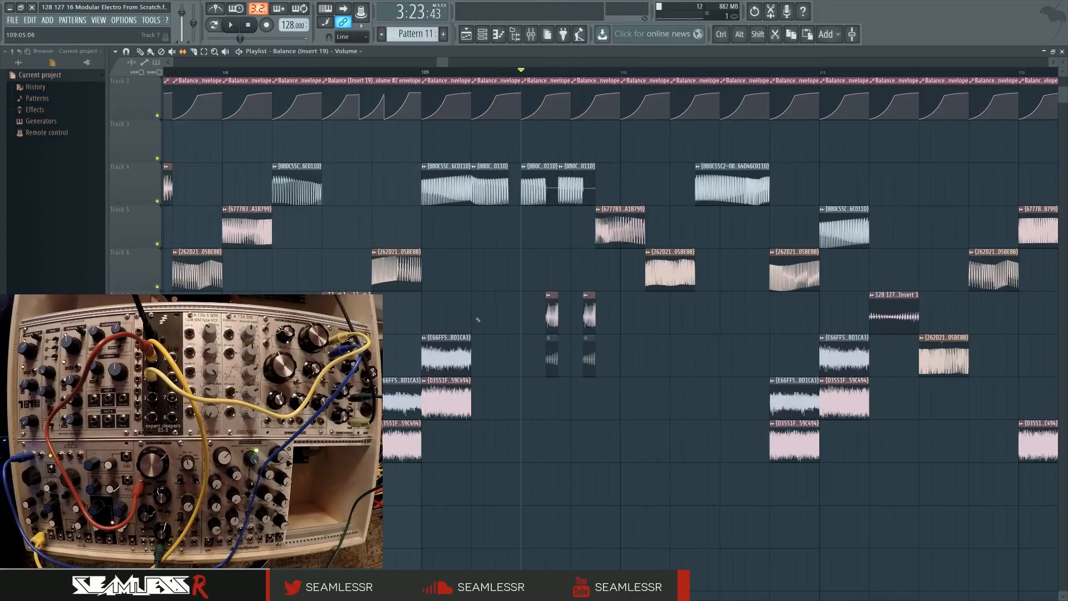
Compare the fill from 109:09 with the Track 7 stab at 109:11 muted and unmuted
key("space")
right_click(553, 317, "alt")
key("space")
key("space")
right_click(552, 316, "alt")
key("space")
key("space")
key("space")
Move the muted pair of Track 8 stabs from bar 109 to 101:11 and 101:14, and unmute it
left_click_drag(504, 329, 593, 327)
scroll(593, 327, "down", 3)
scroll(823, 302, "up", 2)
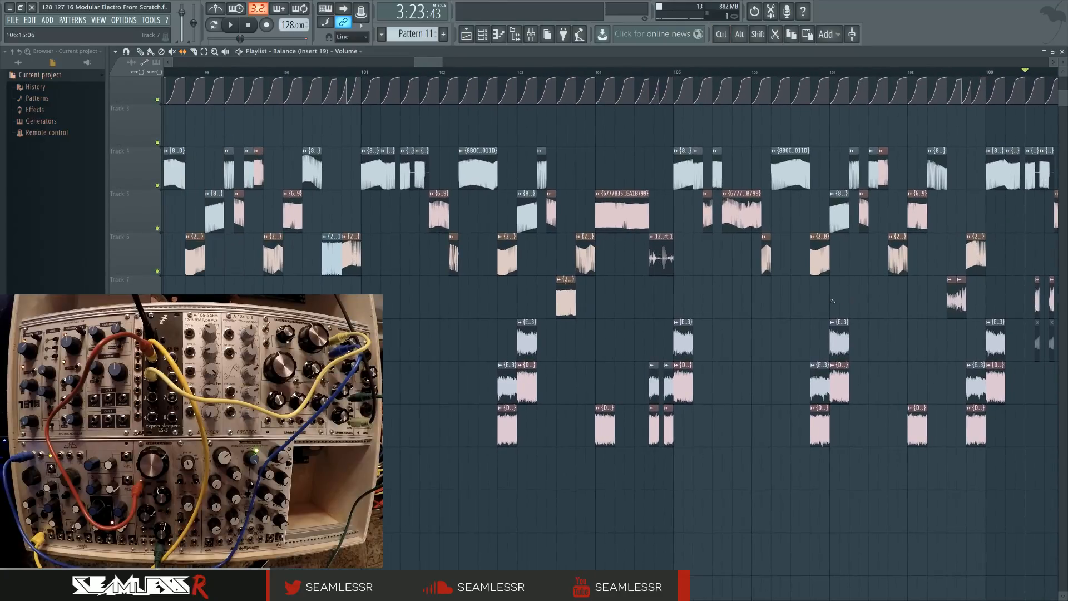
scroll(835, 306, "right", 2)
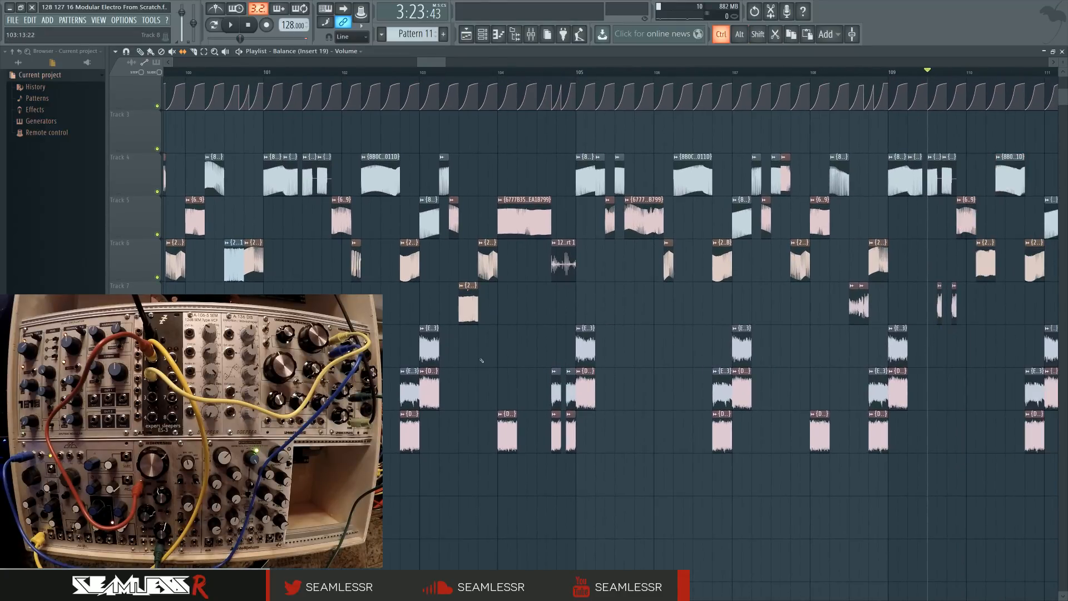
left_click_drag(488, 362, 739, 347)
scroll(657, 327, "up", 3)
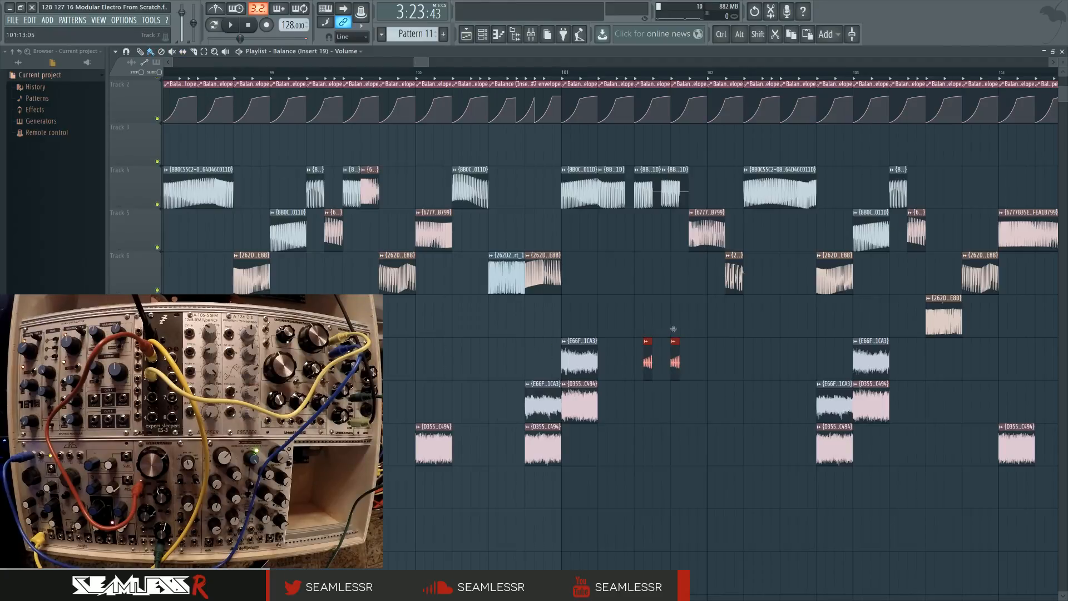
Play the arrangement from bar 101 through bar 112 and listen to how the fill stabs sit
left_click(564, 72)
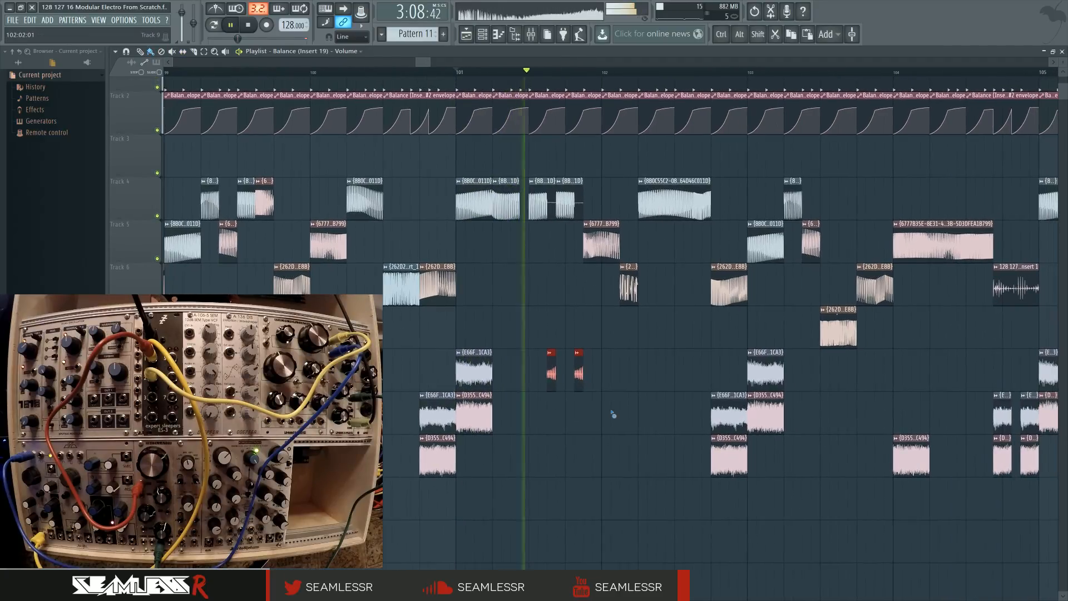
scroll(579, 420, "down", 2)
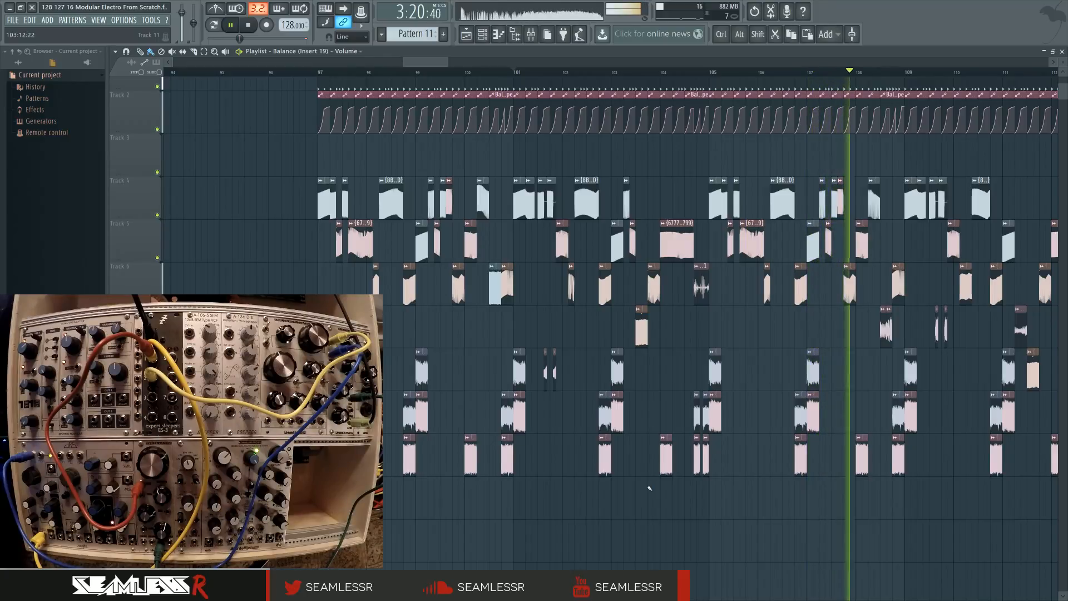
left_click_drag(778, 516, 650, 519)
scroll(667, 518, "up", 3)
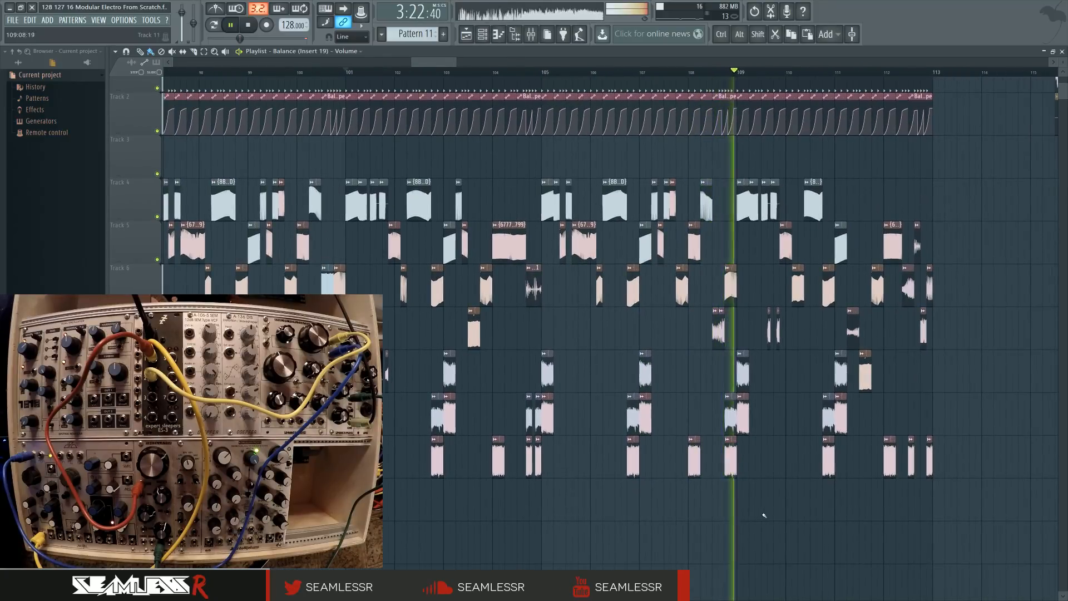
scroll(781, 512, "up", 1)
scroll(612, 498, "up", 2)
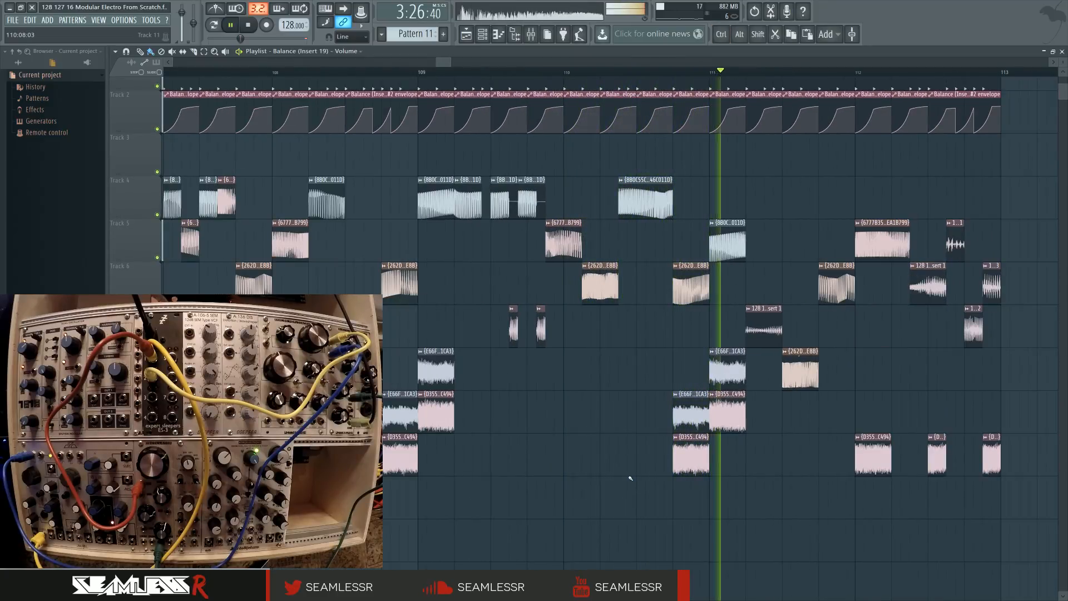
left_click(182, 52)
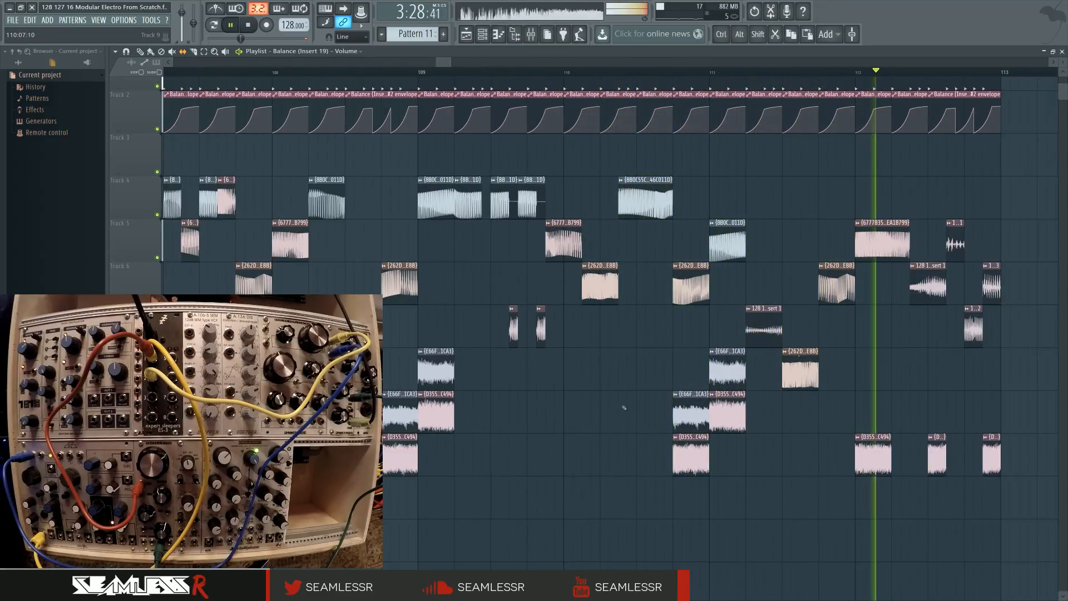
key("space")
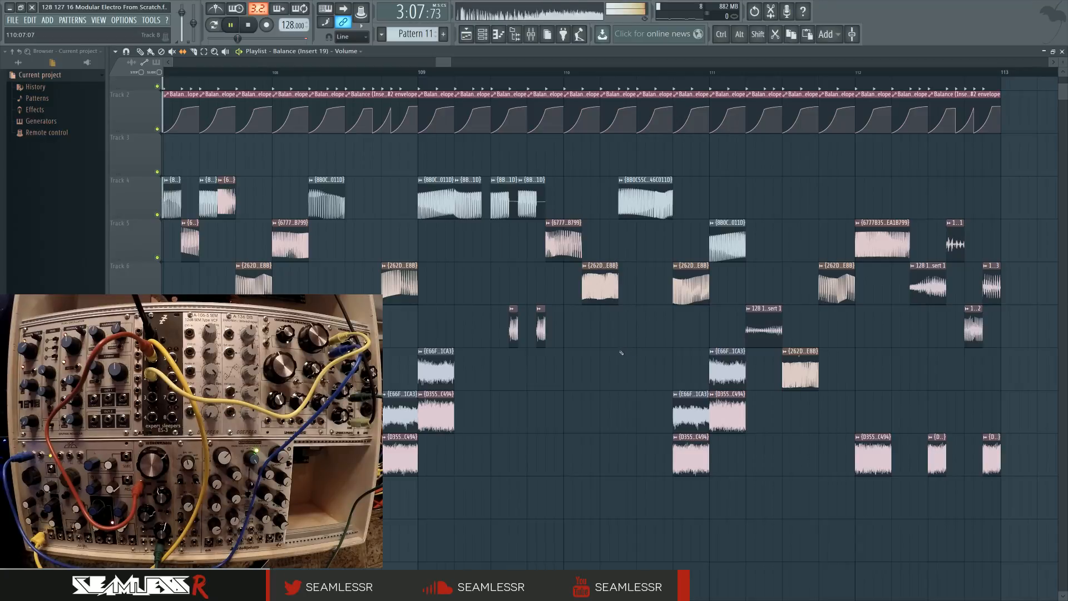
Slip the Track 6 stab at 110:03 to a different audio section, auditioning the passage from bar 109
scroll(615, 351, "right", 3)
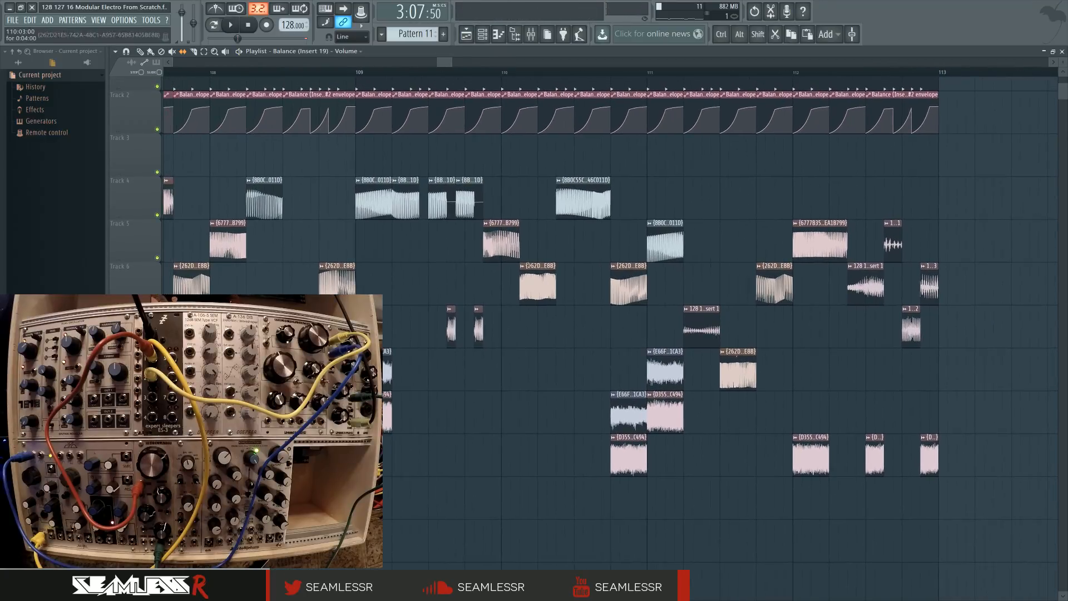
left_click(510, 72)
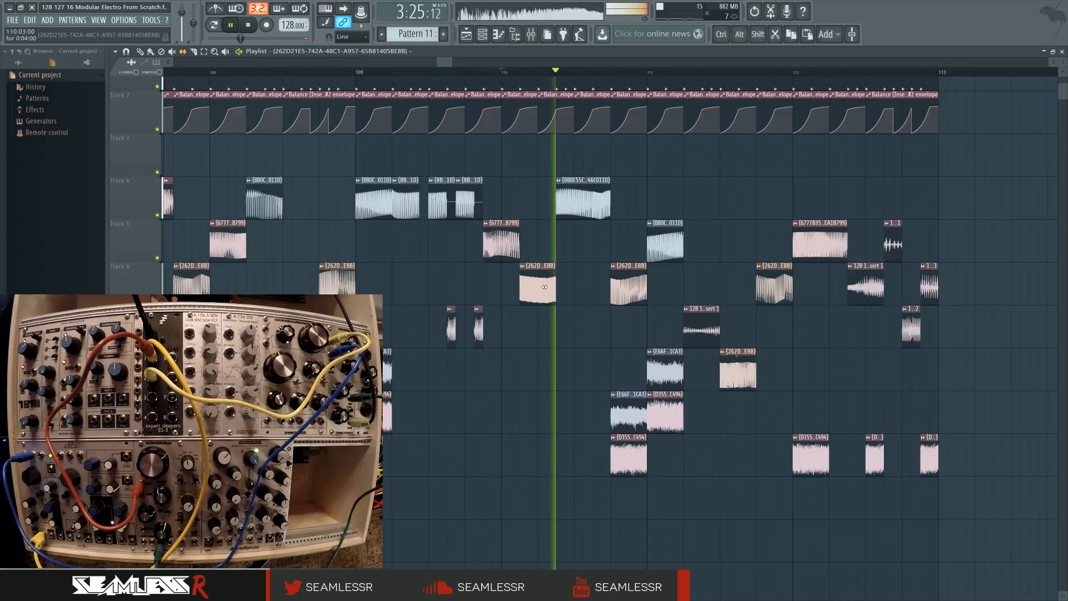
left_click(358, 72)
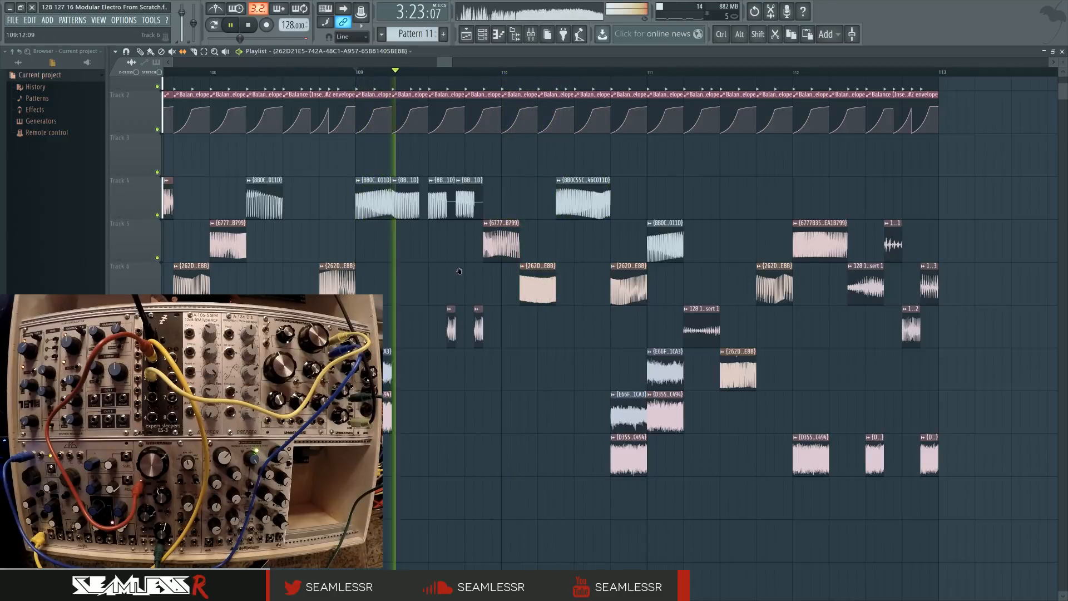
left_click_drag(461, 273, 518, 287)
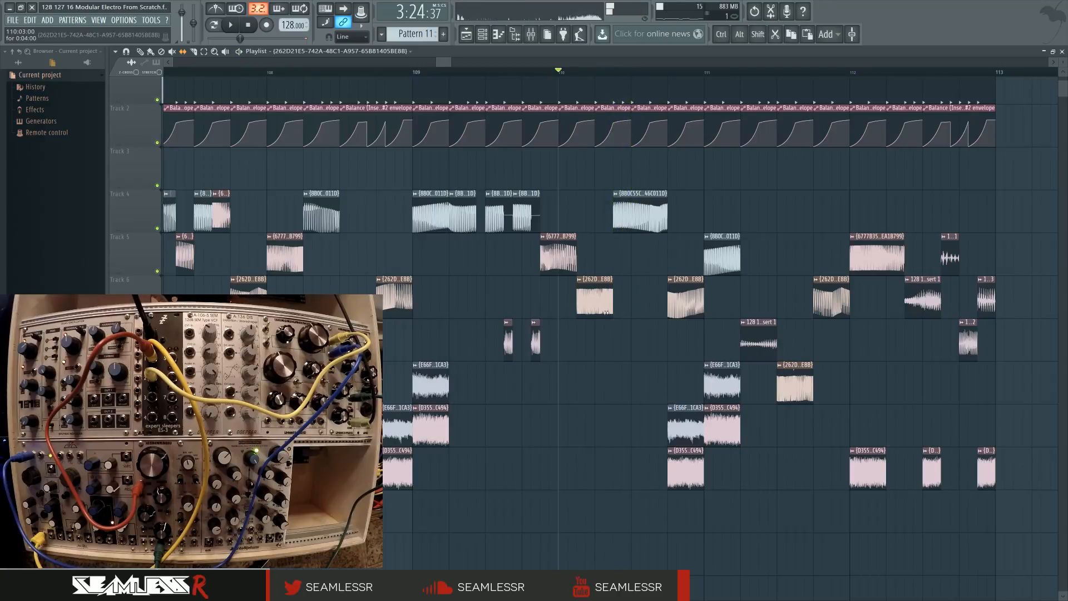
Replace the Track 4 chord stab at 110:07 with a six-step Scratch_Insert 1 audio clip on Track 5
key("space")
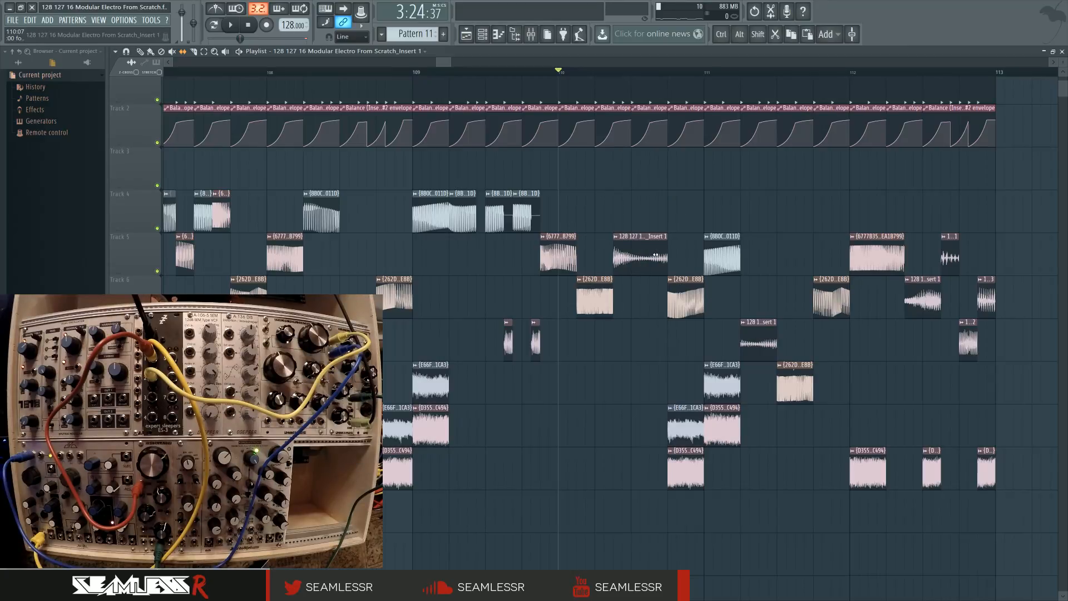
scroll(621, 364, "down", 10)
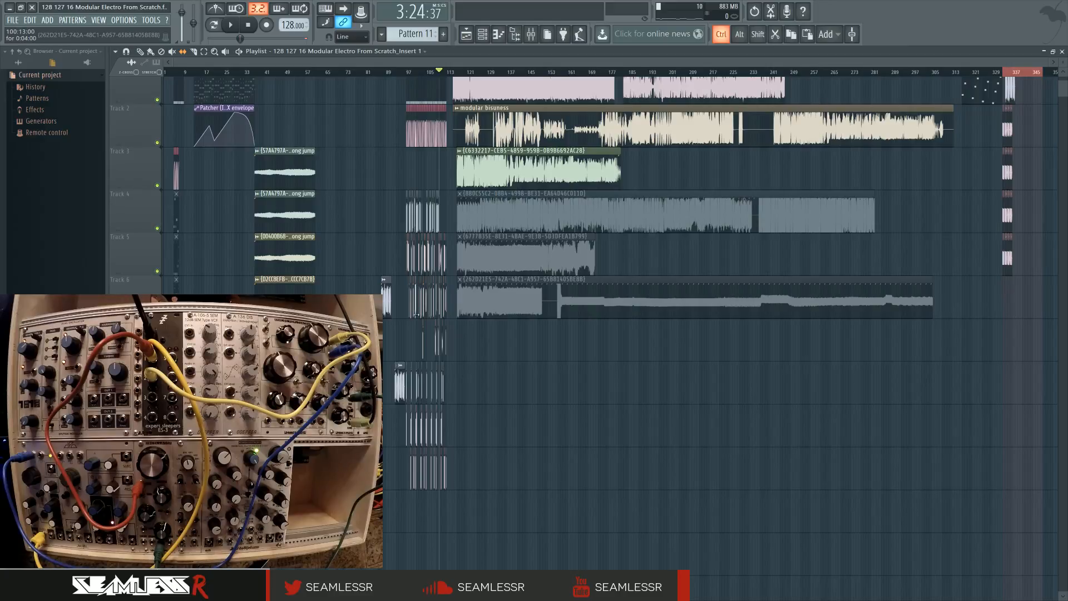
scroll(762, 366, "up", 10)
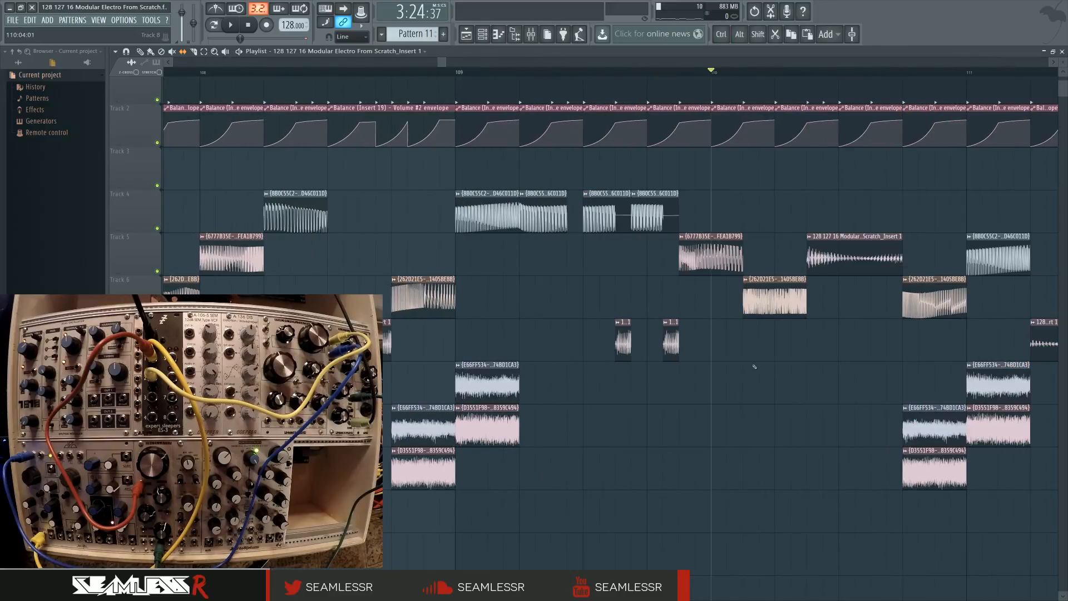
scroll(515, 370, "right", 3)
Slip the Track 5 Insert 1 clip at 110:07 through different audio sections, auditioning each from 110:03
key("space")
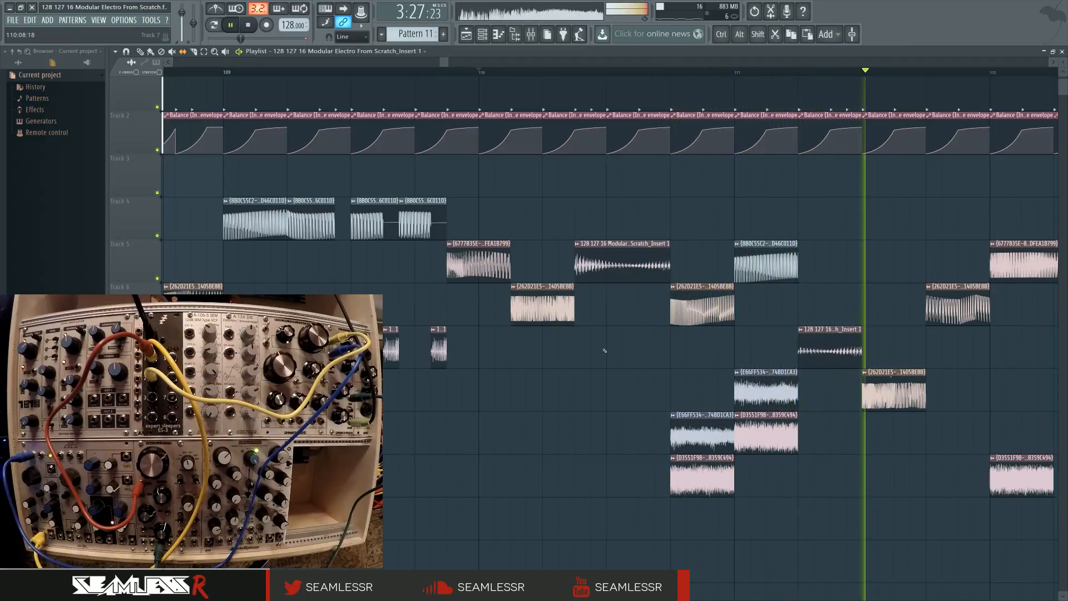
left_click(513, 72)
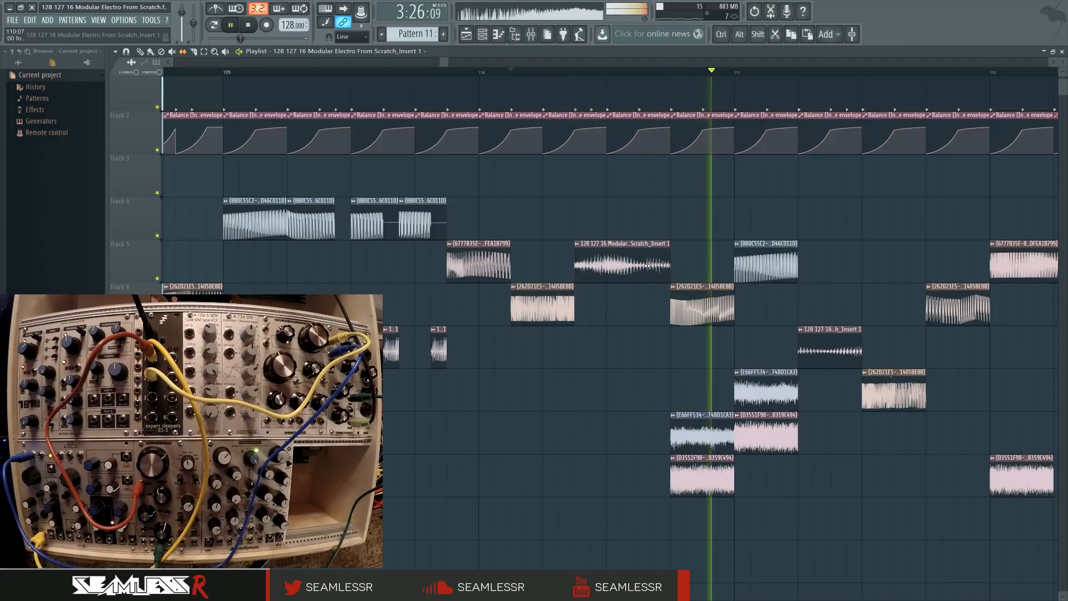
key("space")
key("space")
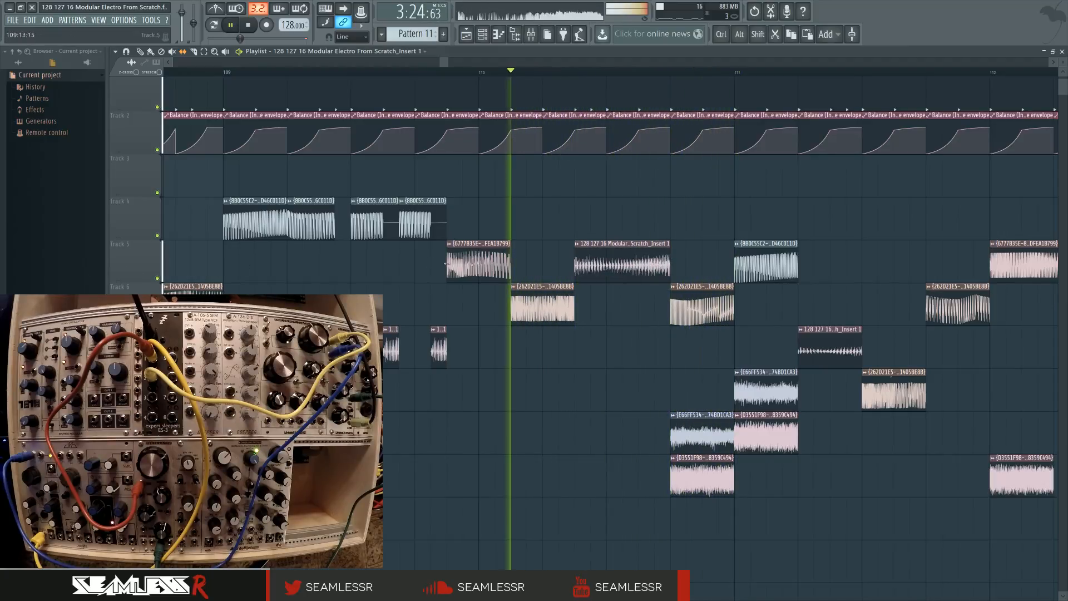
key("space")
key("space")
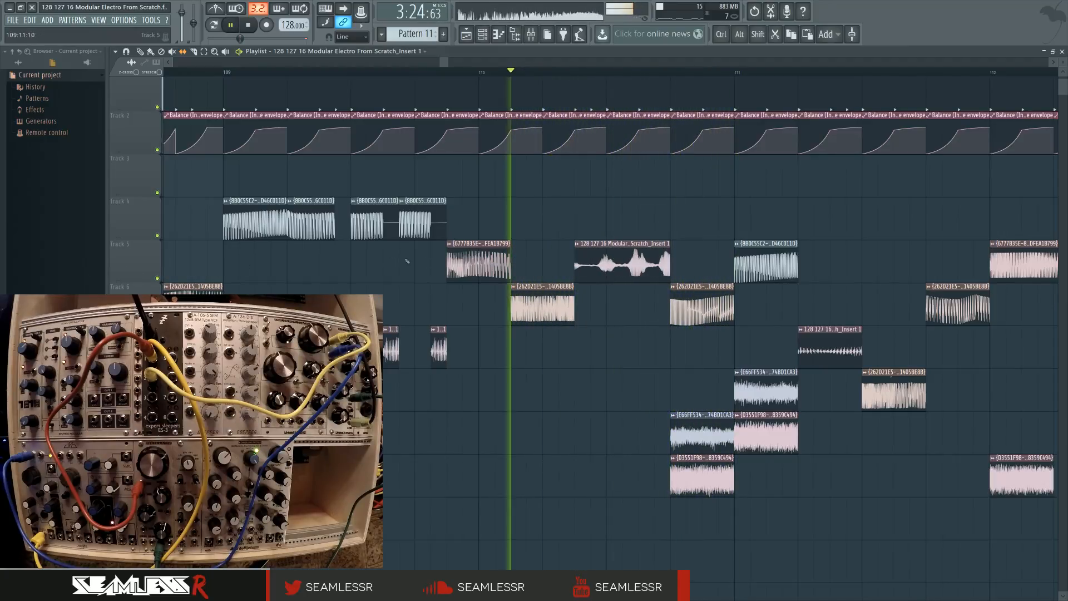
key("space")
key("space")
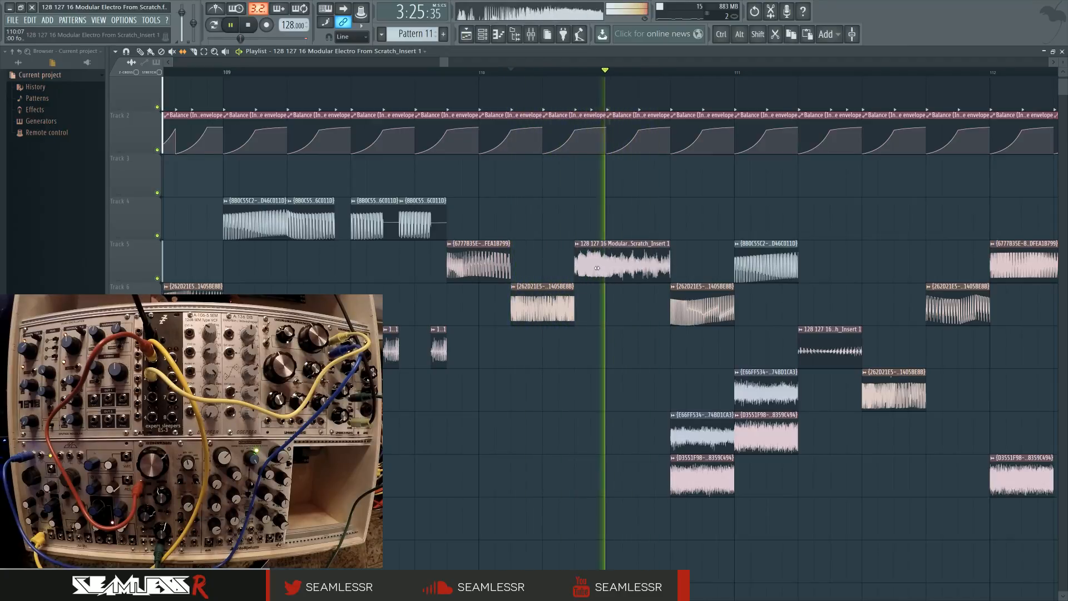
key("space")
key("space")
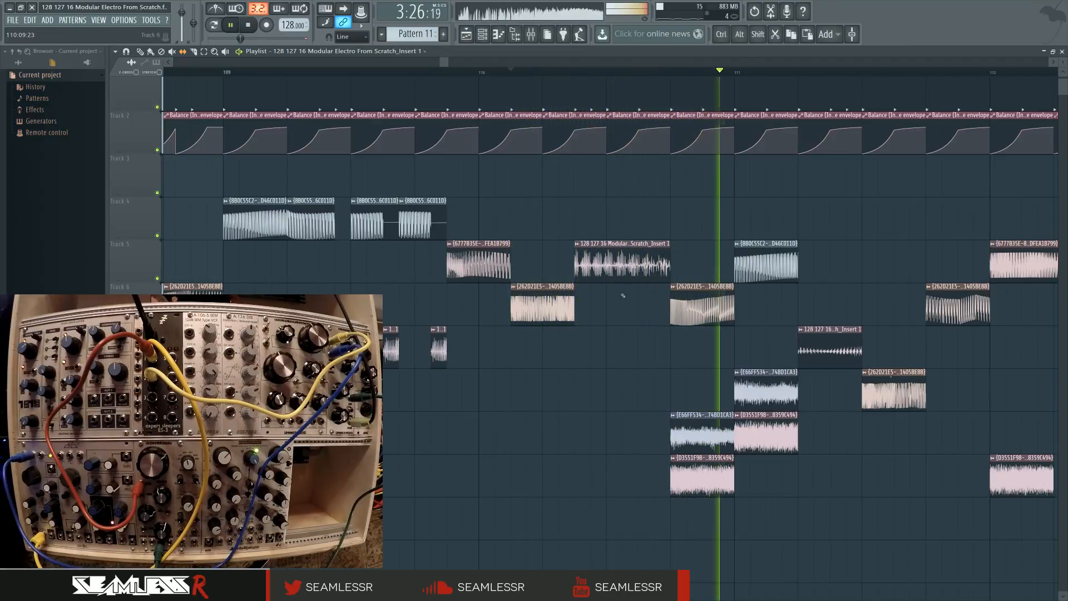
Audition the passage from bars 109 and 110, and divide the Track 5 Insert 1 clip into two pieces at 110:09
scroll(354, 72, "down", 1)
left_click(246, 72)
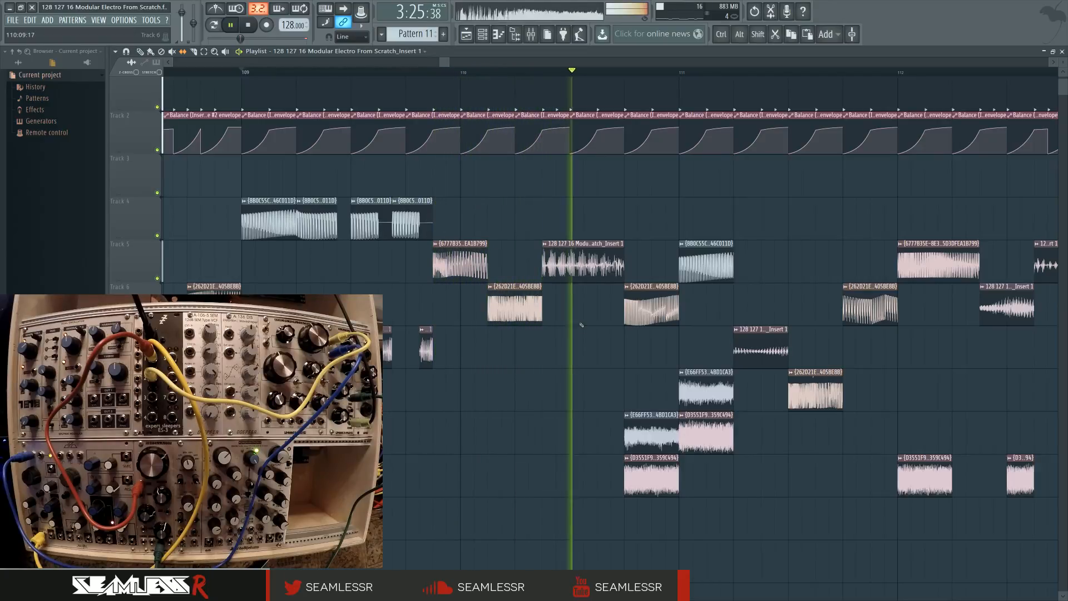
left_click(463, 72)
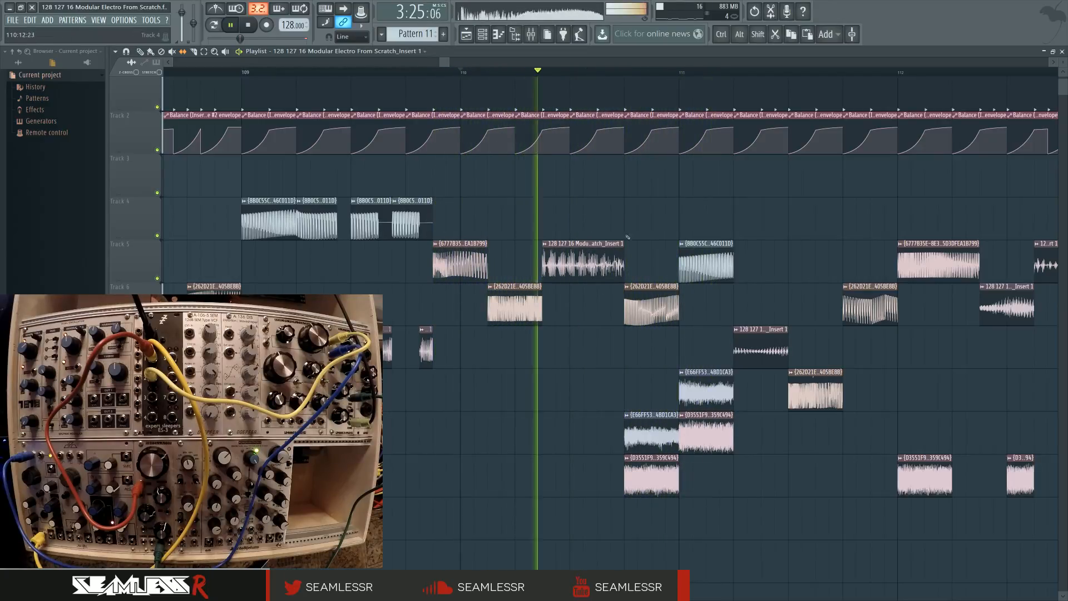
mouse_move(621, 248)
left_mouse_down()
mouse_move(595, 255)
mouse_move(622, 256)
left_mouse_up()
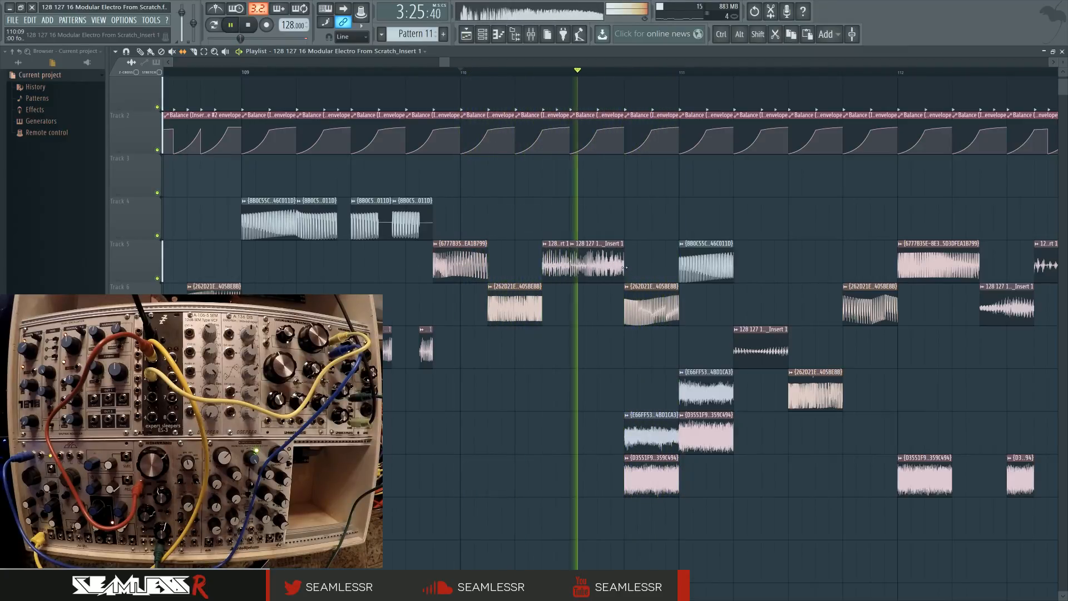
Slip the second piece of the Track 5 Insert 1 clip at 110:09 through different audio sections, auditioning each choice
key("space")
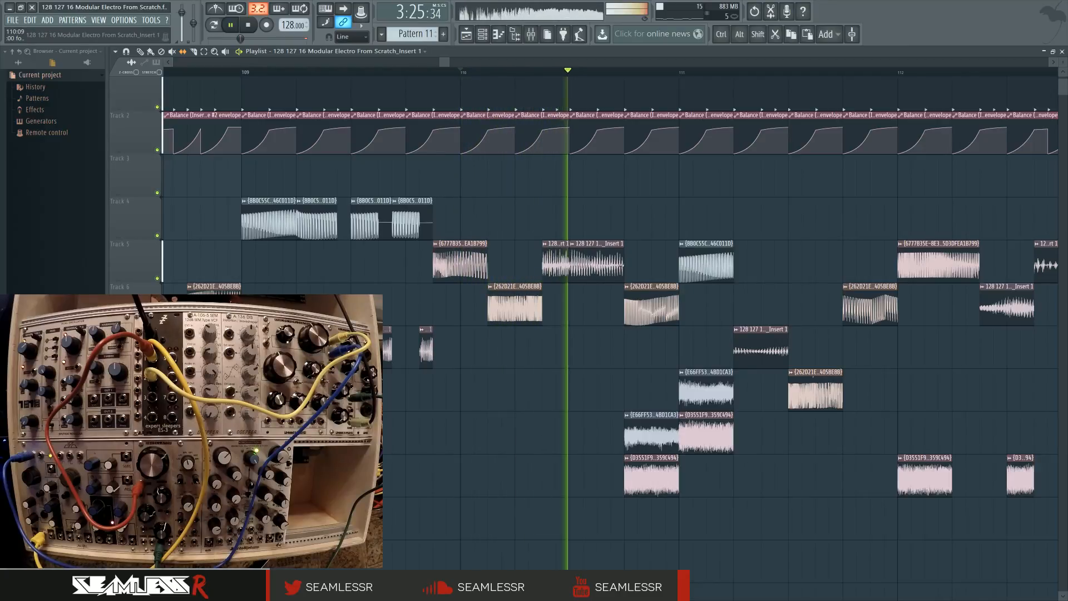
key("space")
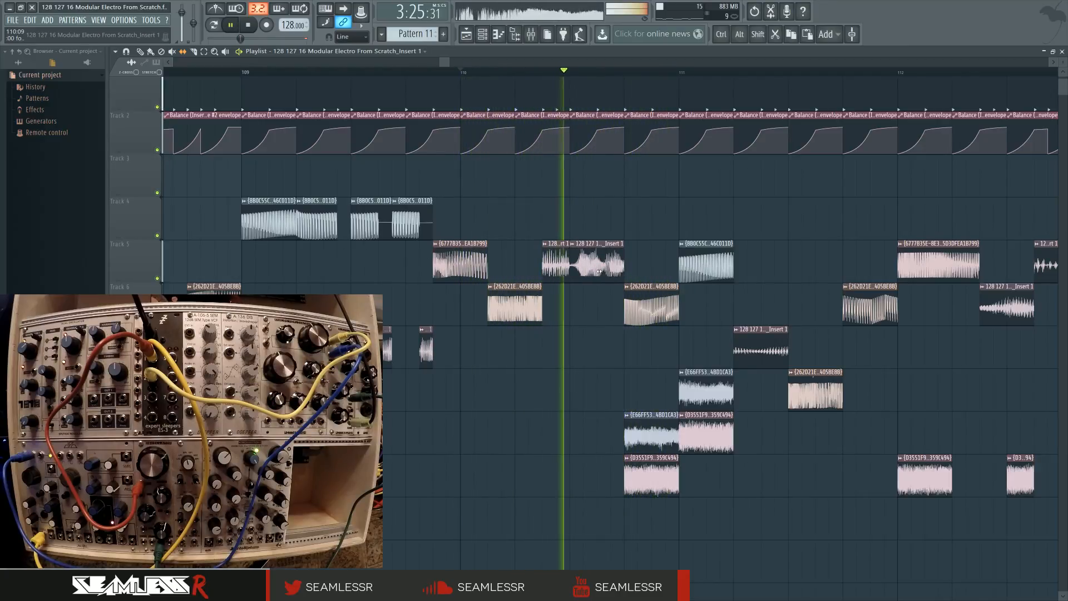
key("space")
key("space")
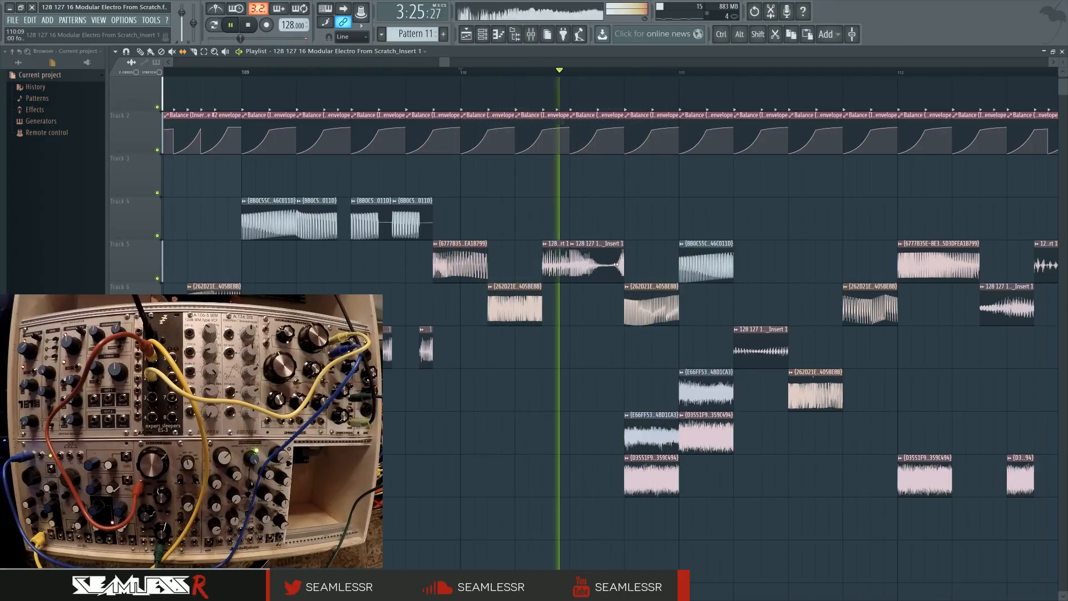
key("space")
key("space")
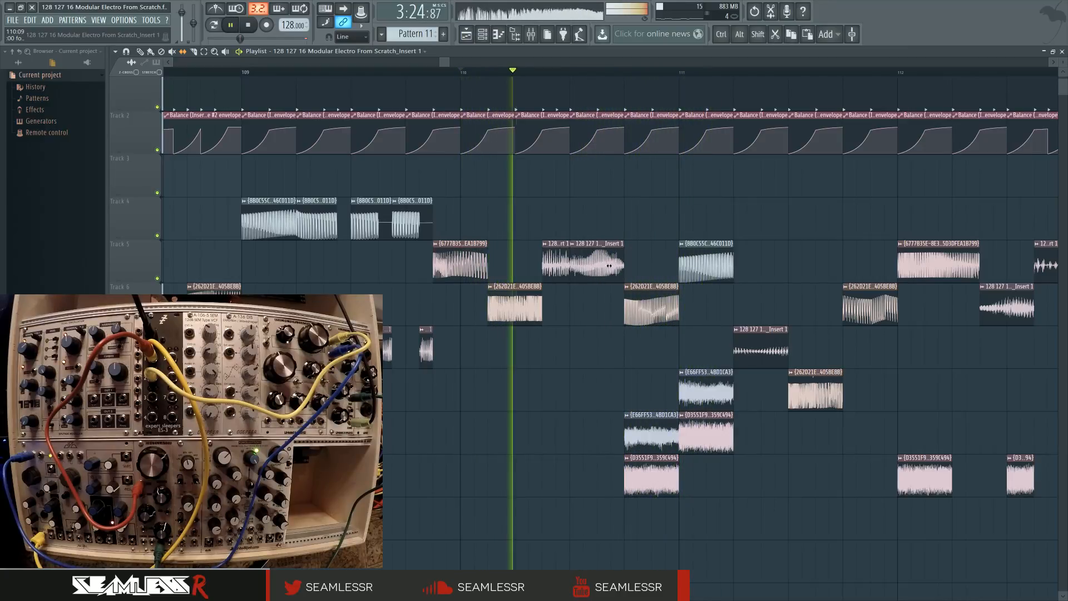
key("space")
key("space")
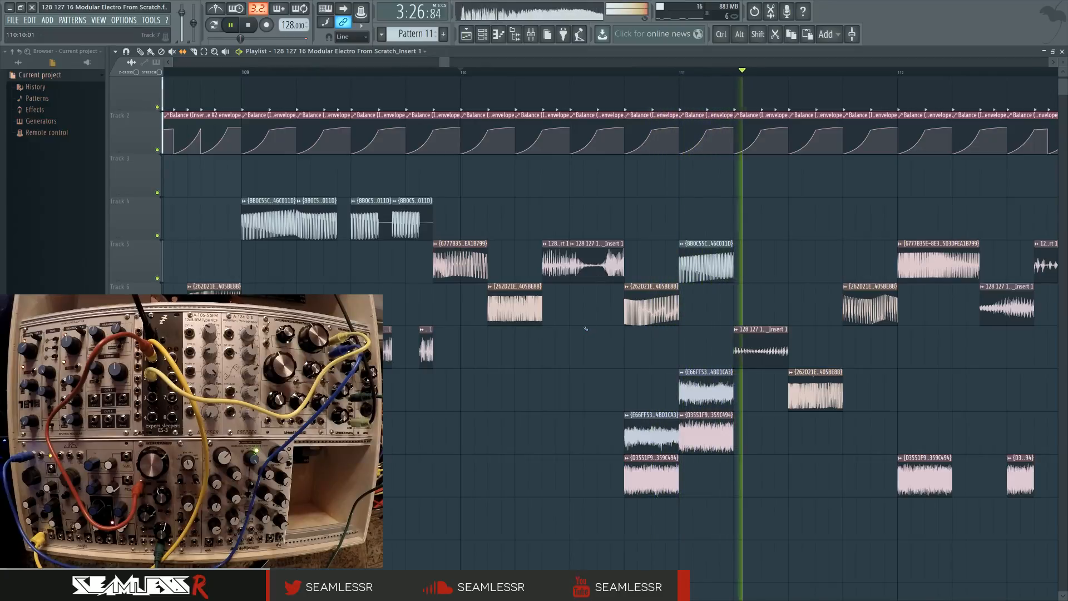
scroll(758, 460, "down", 3, "ctrl")
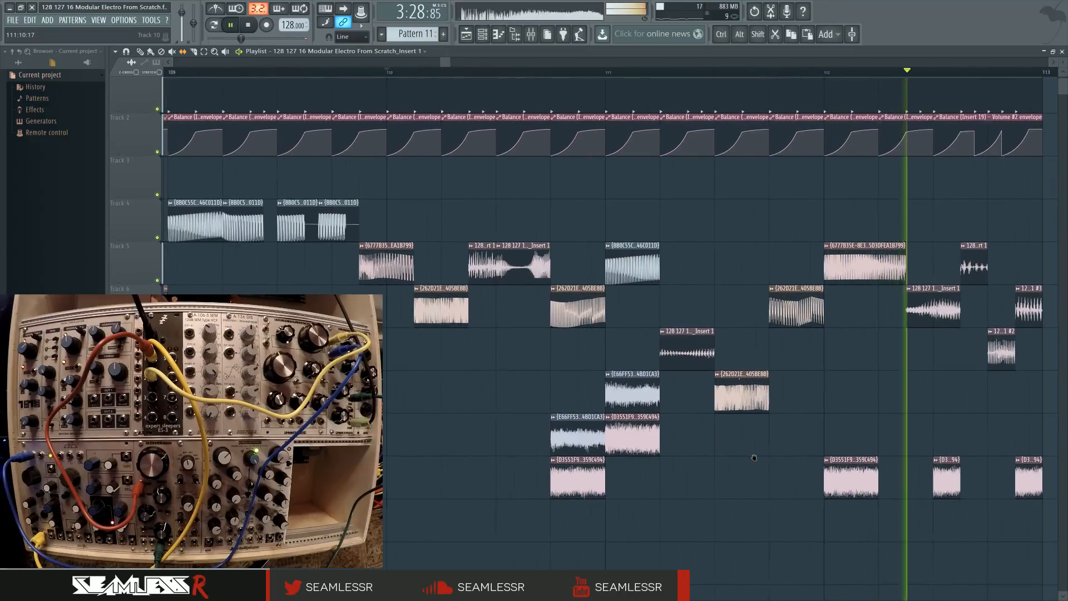
scroll(758, 459, "down", 2, "ctrl")
key("space")
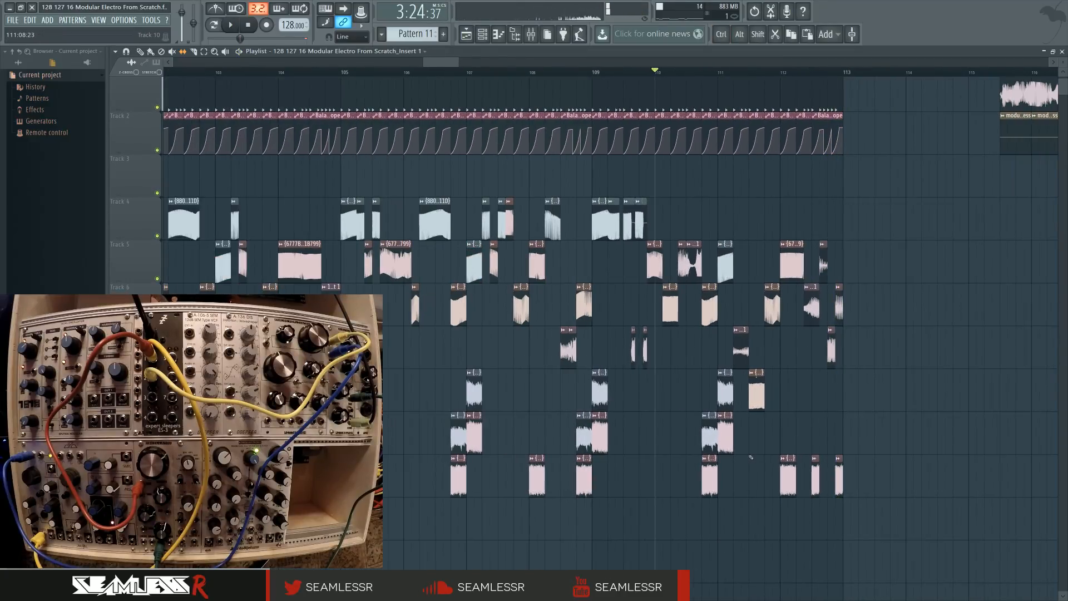
scroll(696, 469, "down", 4, "ctrl")
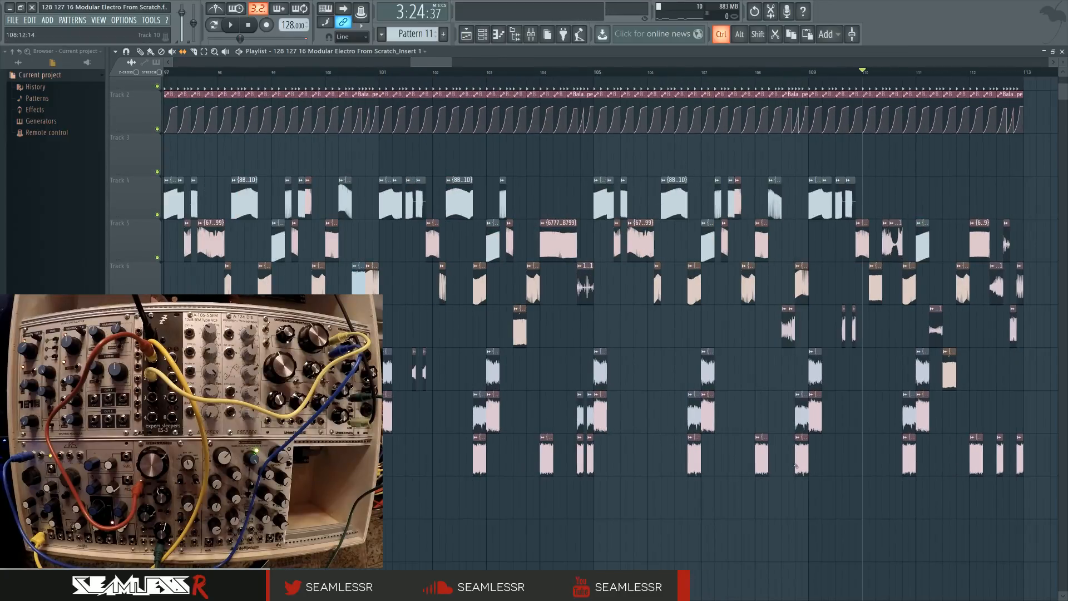
mouse_move(729, 537)
left_mouse_down()
mouse_move(805, 531)
mouse_move(730, 547)
left_mouse_up()
scroll(813, 532, "down", 1, "ctrl")
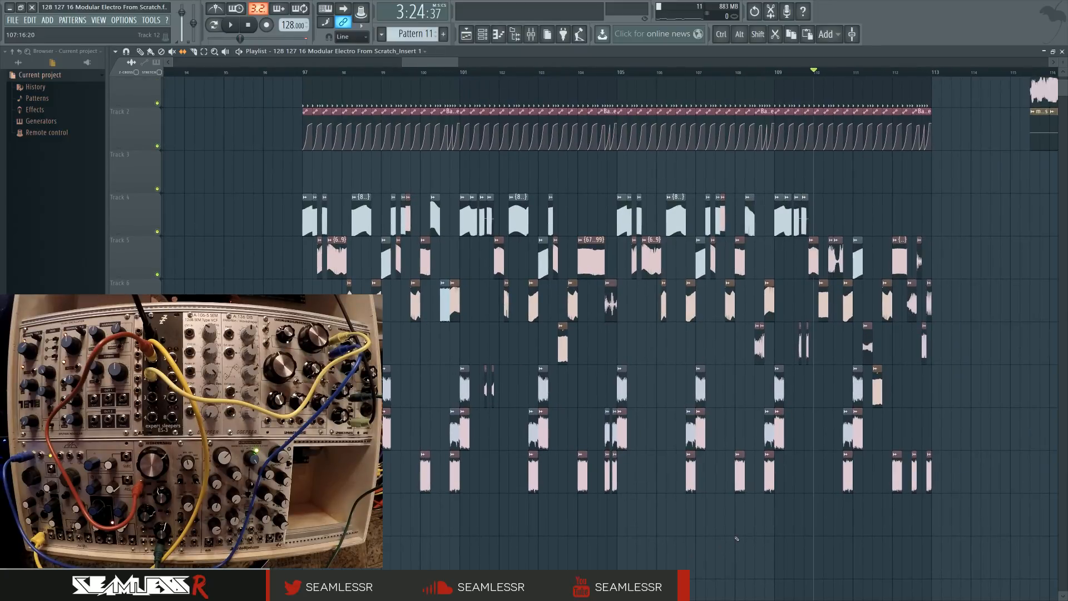
scroll(737, 538, "up", 1)
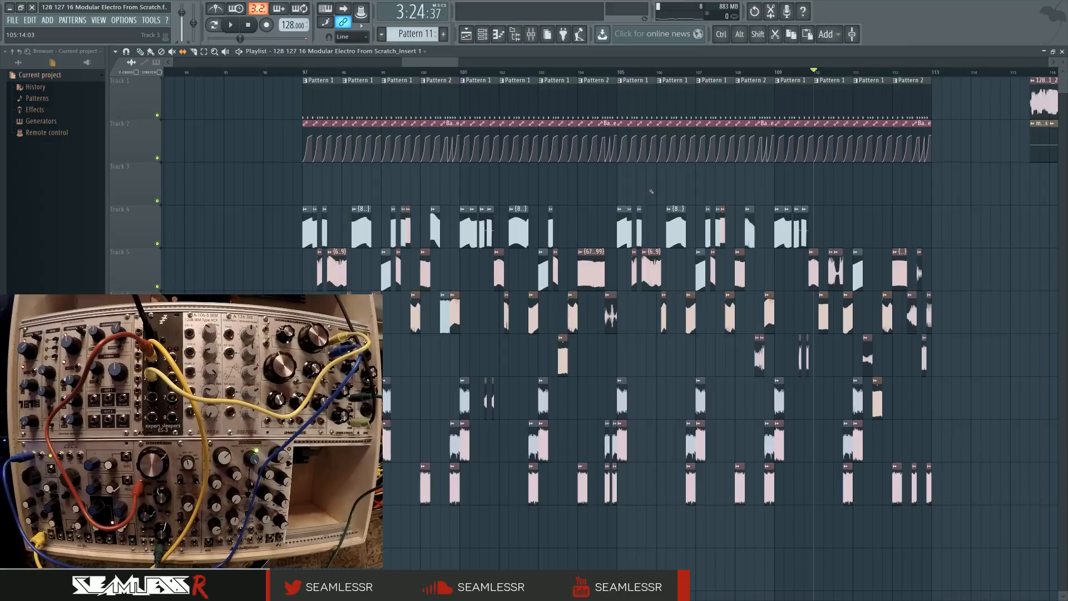
Divide the Track 5 clip at 105:11 into two pieces at 105:13, slip their audio to different sections and audition from bar 105
left_click_drag(632, 355, 672, 351)
left_click_drag(542, 357, 571, 348)
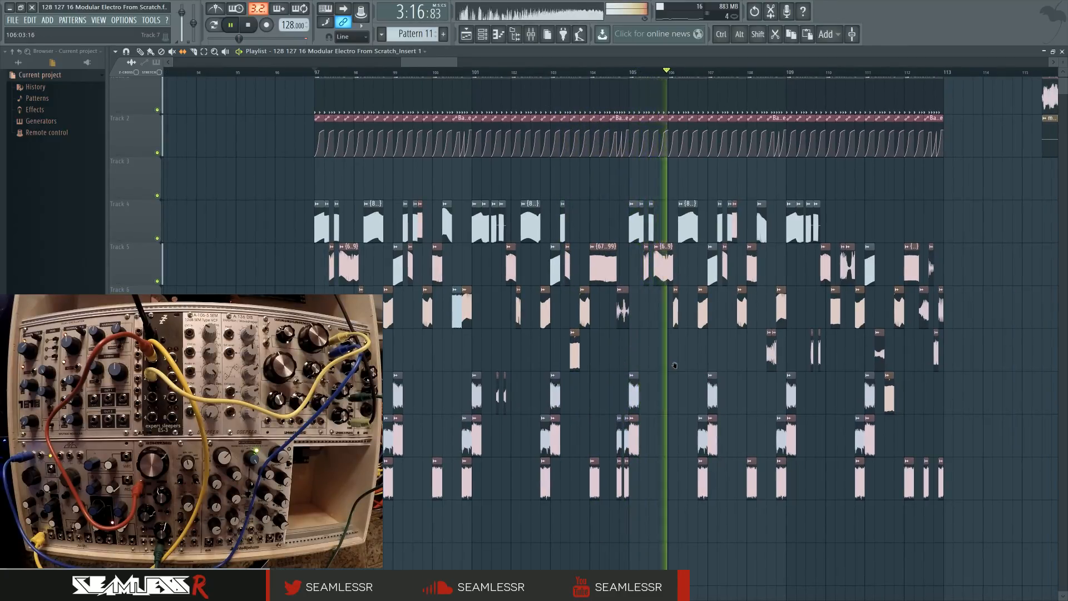
scroll(677, 367, "up", 5)
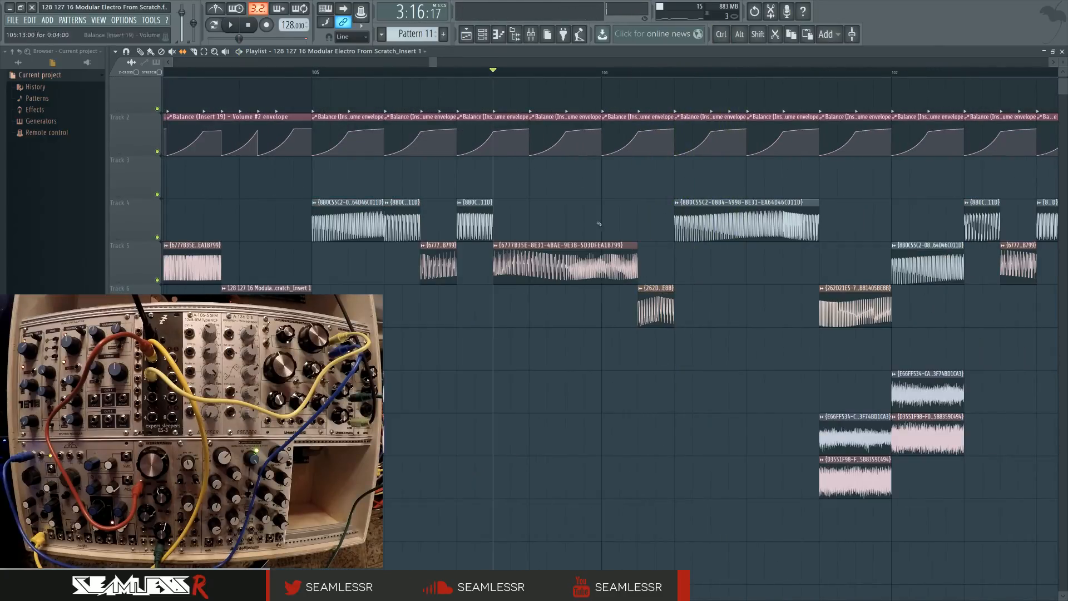
key("space")
key("space")
left_click_drag(601, 279, 611, 273)
key("space")
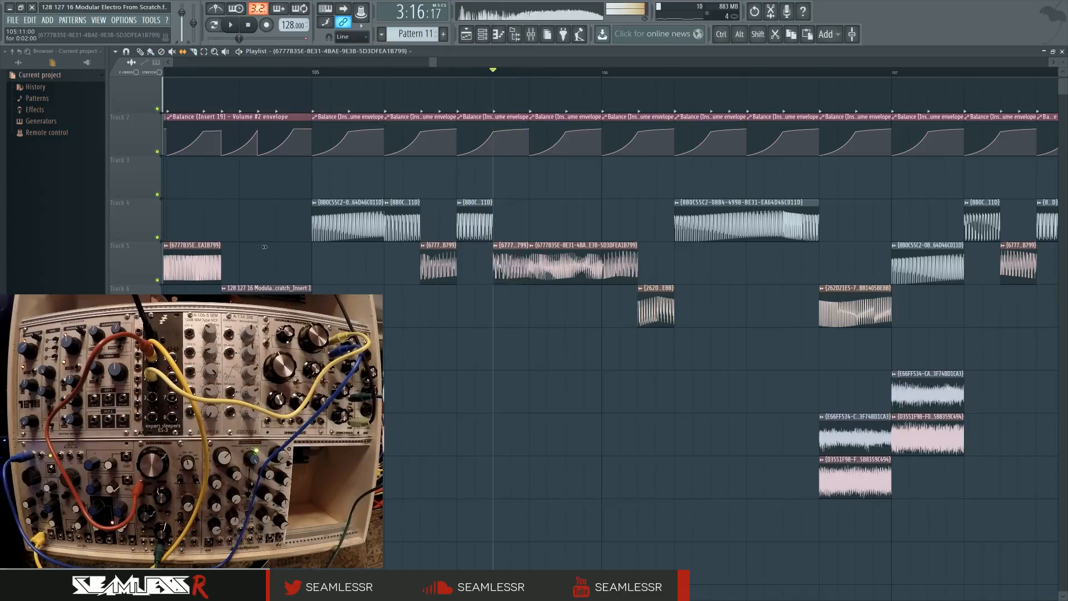
left_click(318, 76)
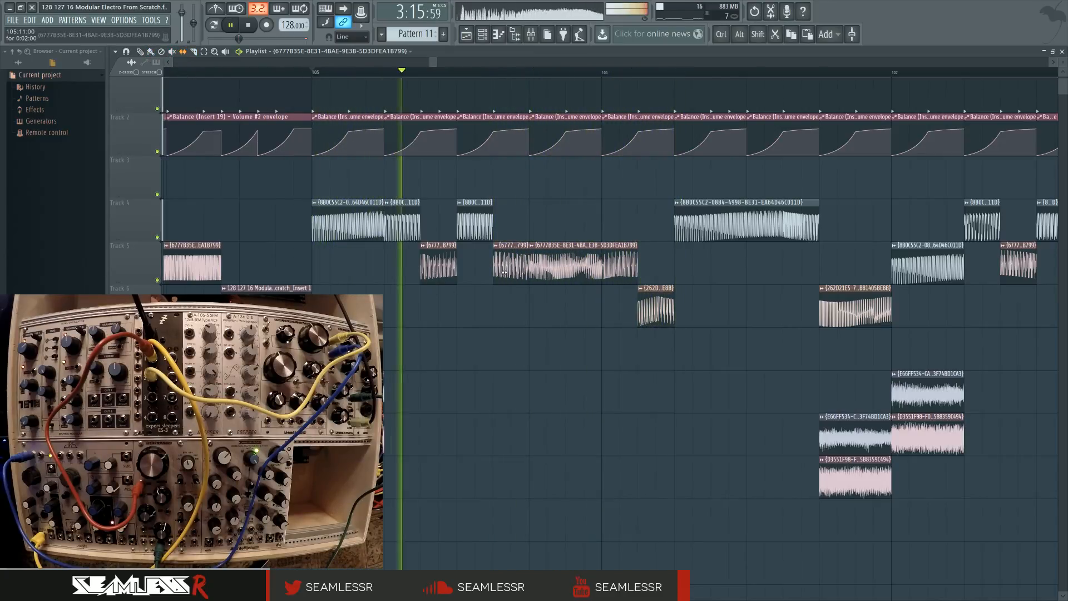
key("space")
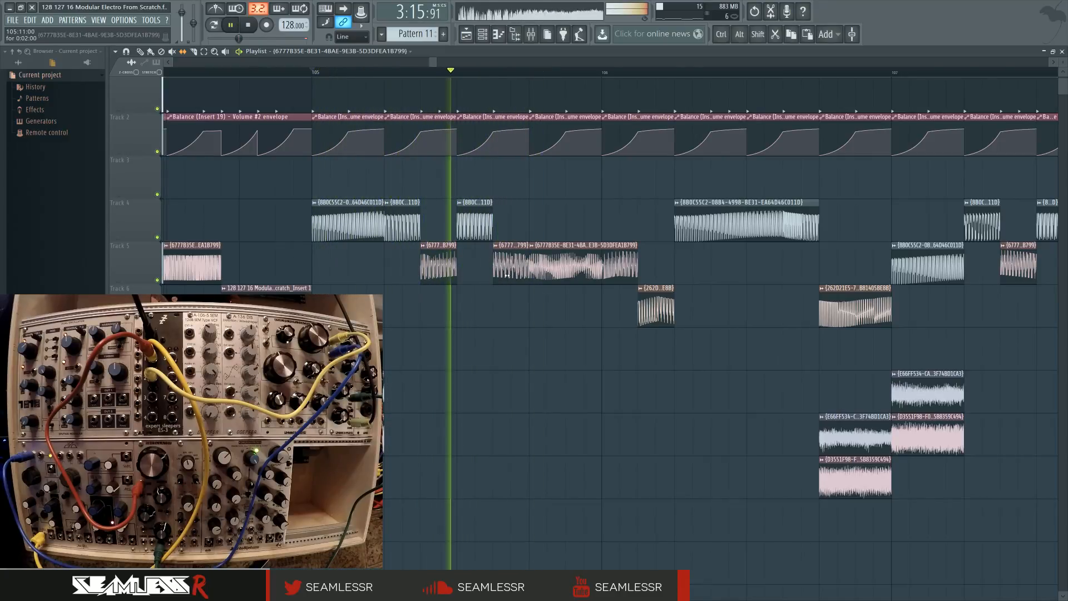
Slip the Track 5 Insert 1 piece at 110:09 to another audio section and divide it into two pieces at 110:11
left_click_drag(641, 356, 423, 341)
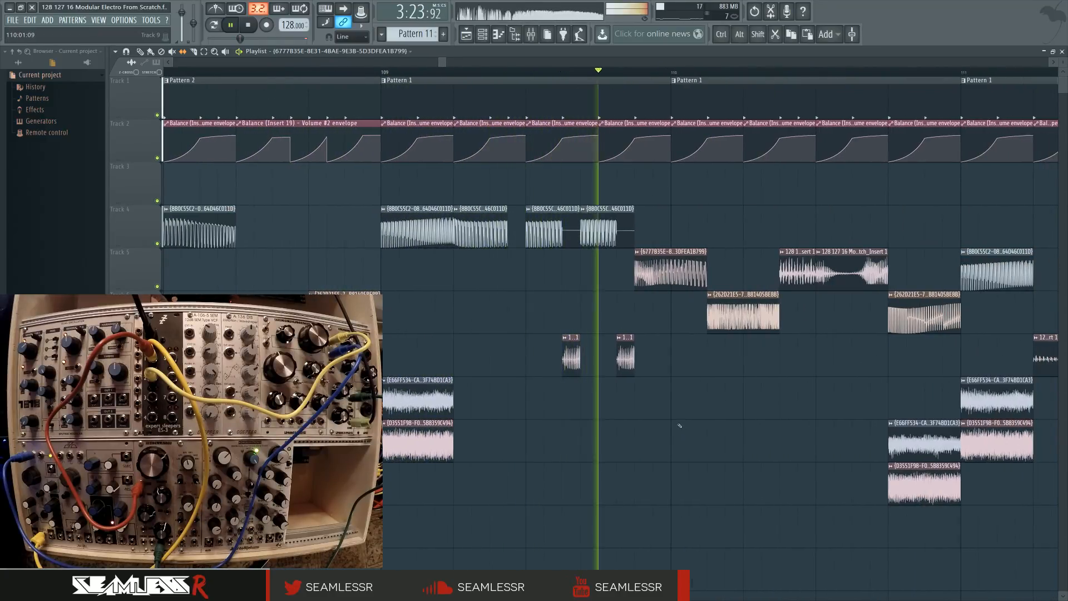
left_click_drag(752, 399, 617, 395)
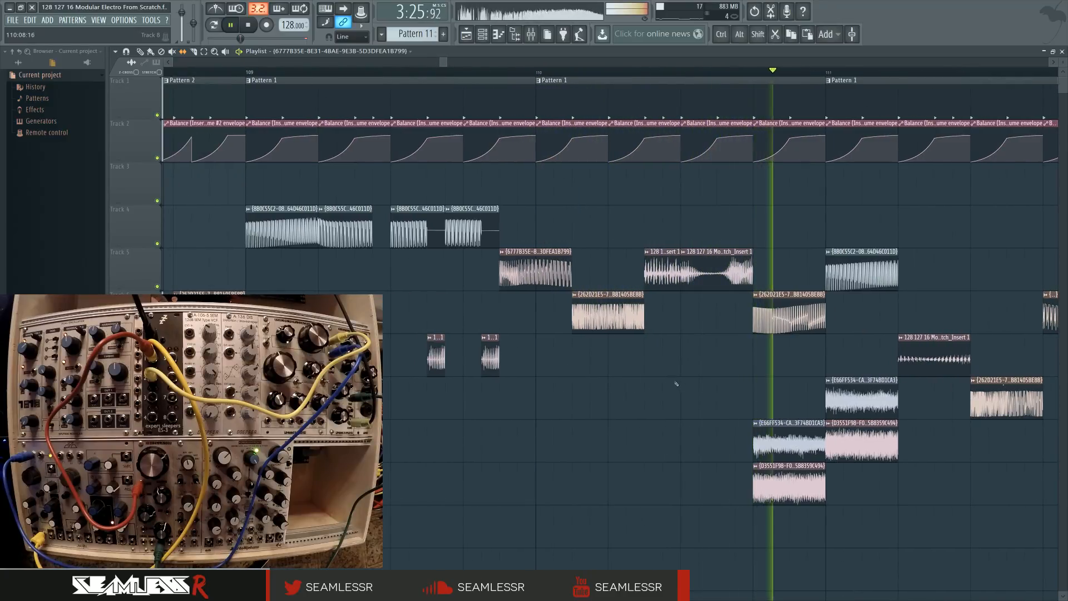
left_click_drag(667, 280, 582, 273)
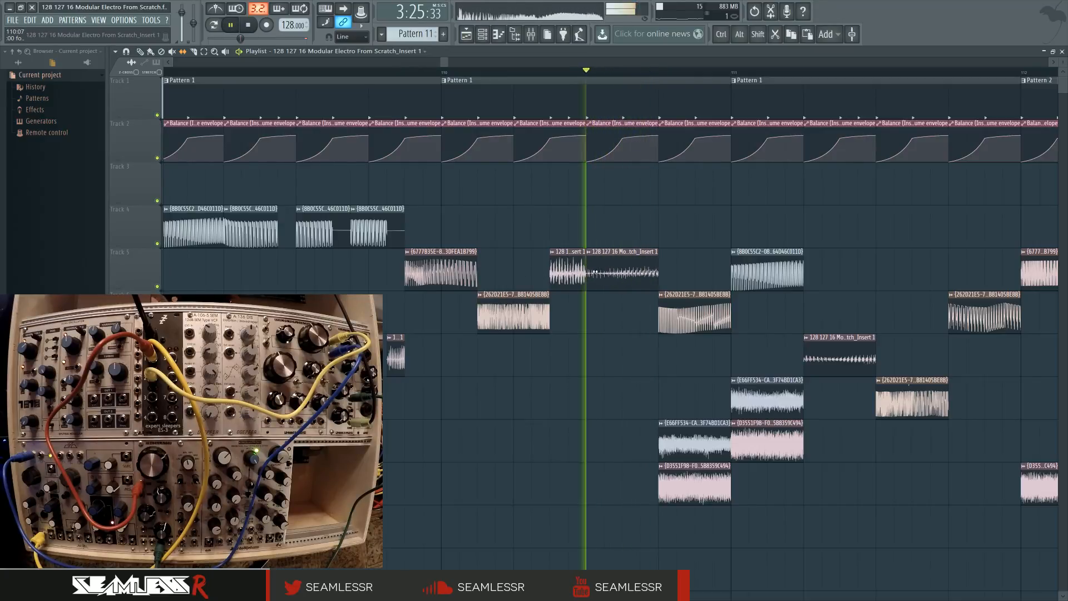
key("space")
key("space")
key("space")
left_click_drag(652, 276, 631, 277)
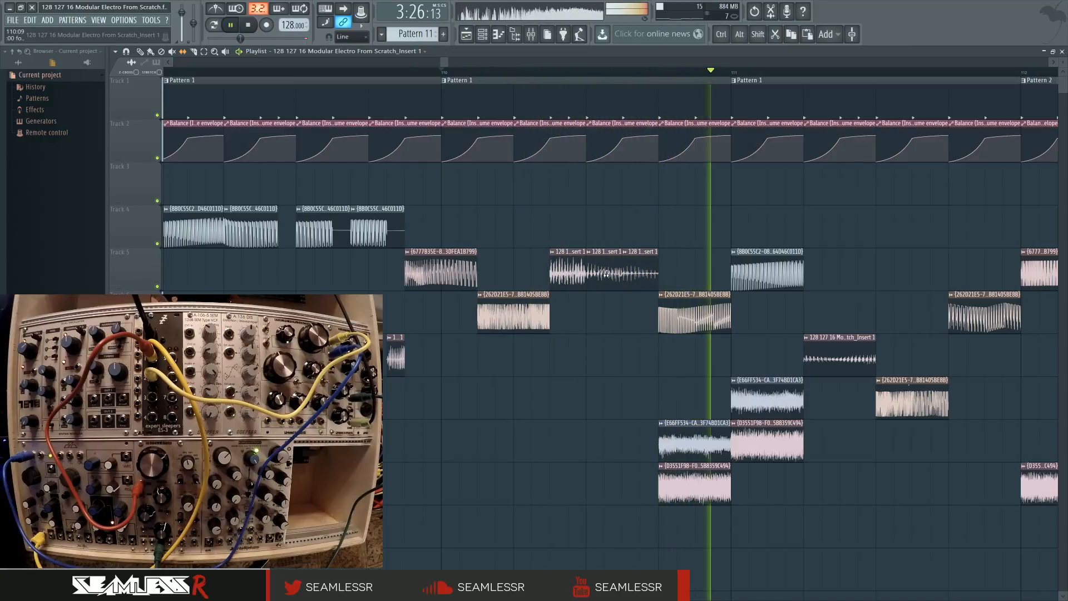
Move the four-step 262D21E5 clip at 111:09 from Track 8 up to Track 5, keeping its start position
scroll(573, 369, "right", 1)
scroll(571, 374, "right", 1)
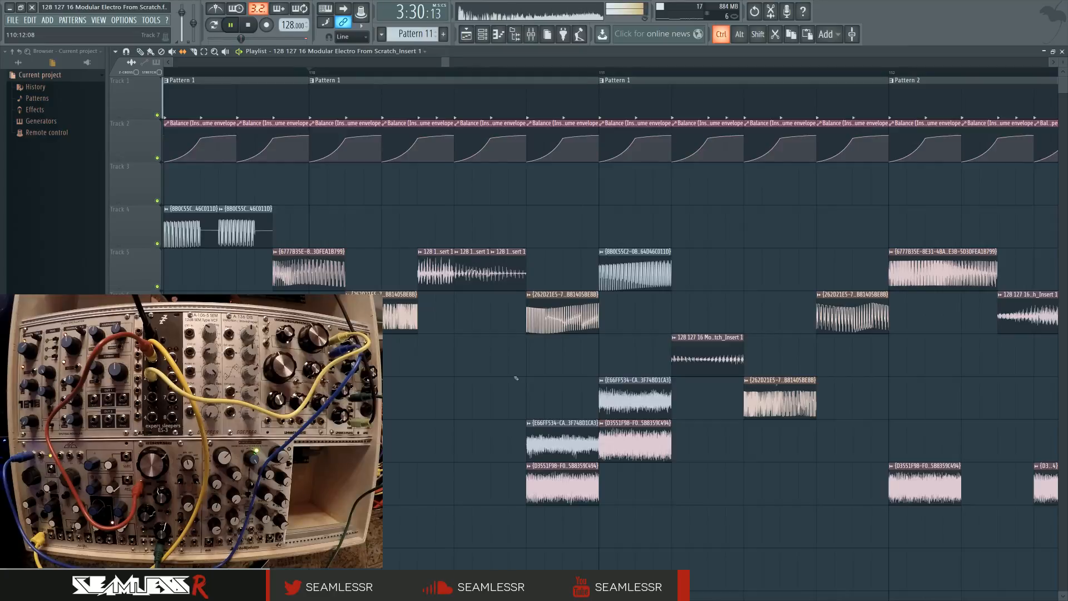
scroll(515, 378, "down", 5, "ctrl")
key("space")
scroll(522, 385, "down", 4)
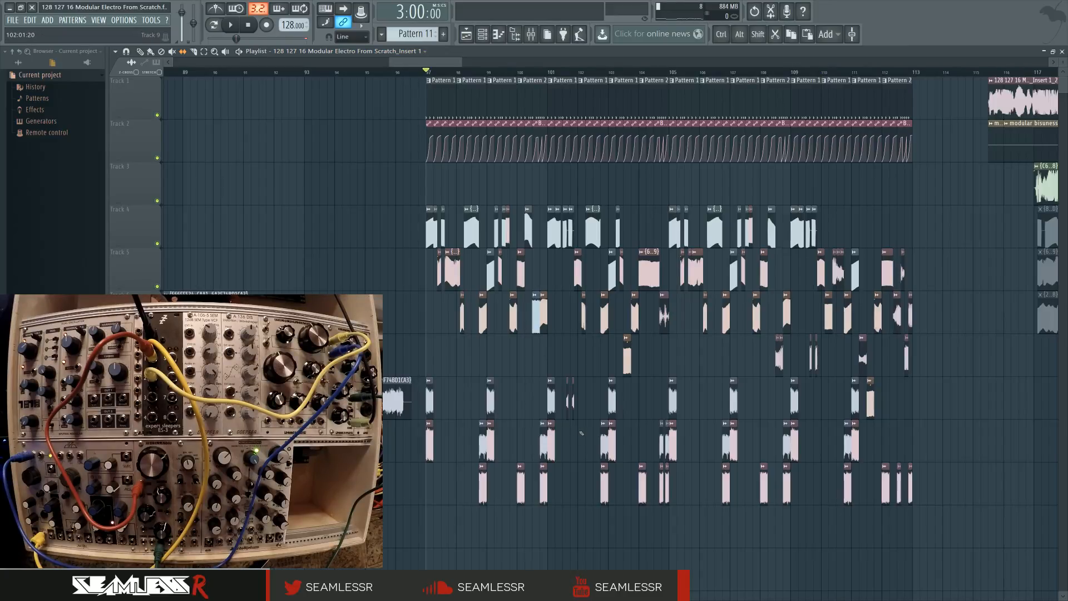
scroll(898, 395, "up", 5)
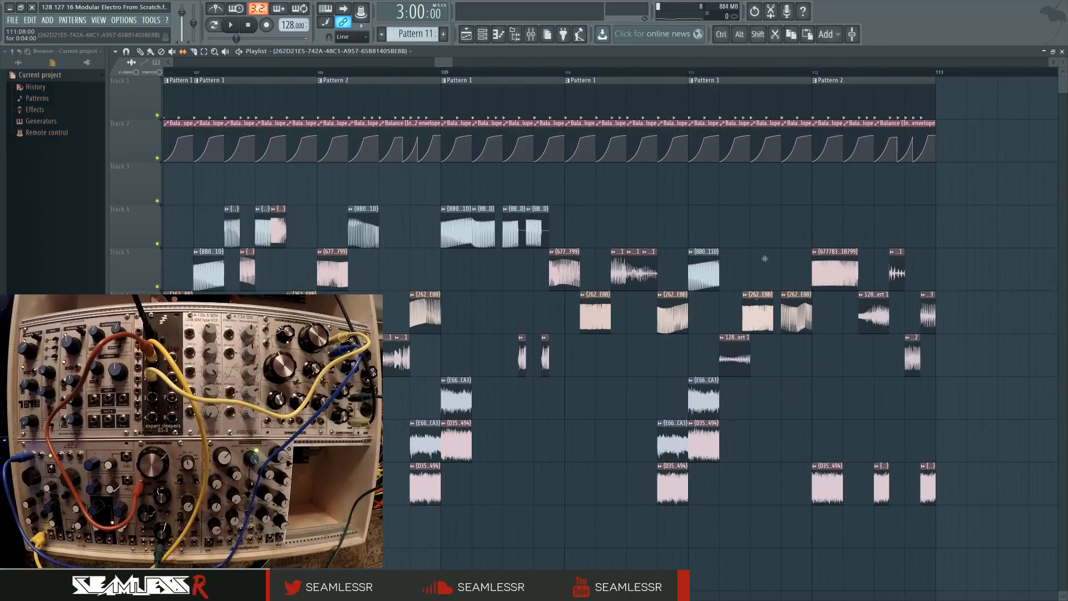
scroll(773, 246, "down", 5)
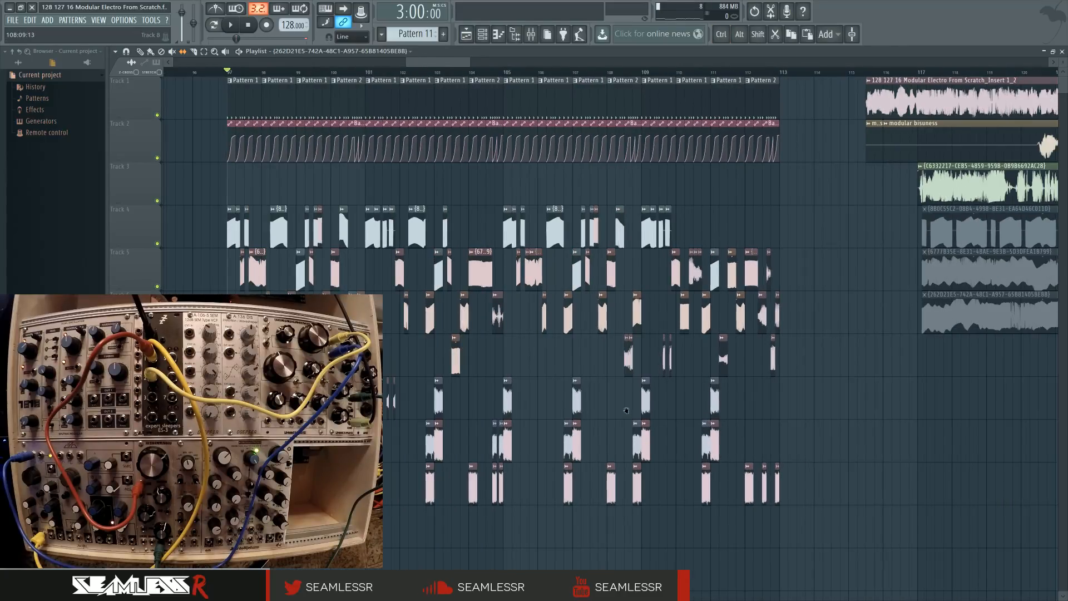
Move the two short Insert 1 clips at 101:11 and 101:14 from Track 8 up to Track 6
left_click_drag(628, 413, 810, 400)
scroll(597, 414, "up", 5)
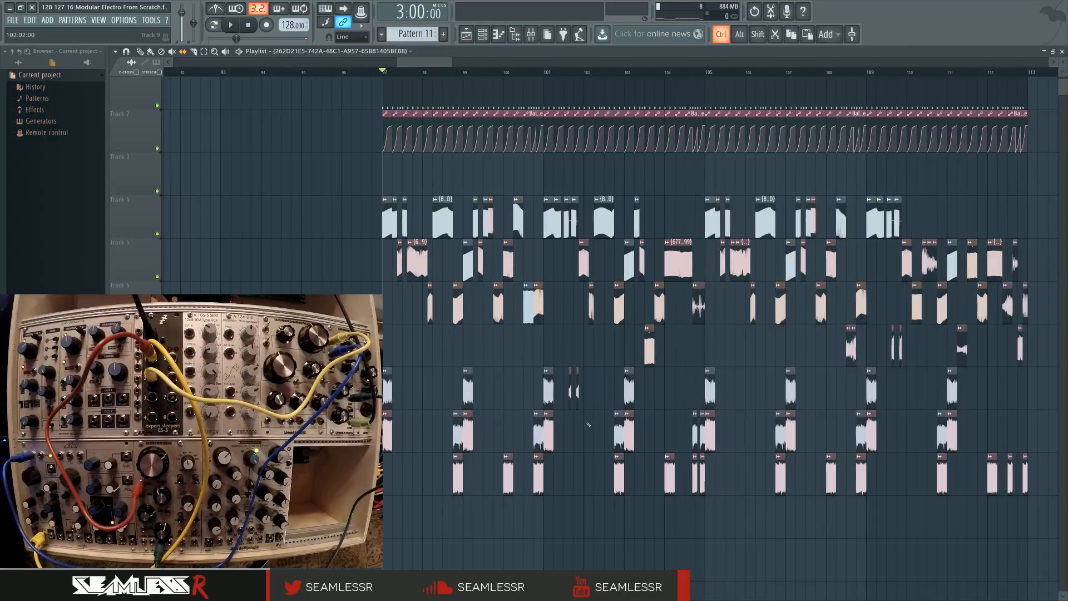
scroll(562, 385, "up", 4)
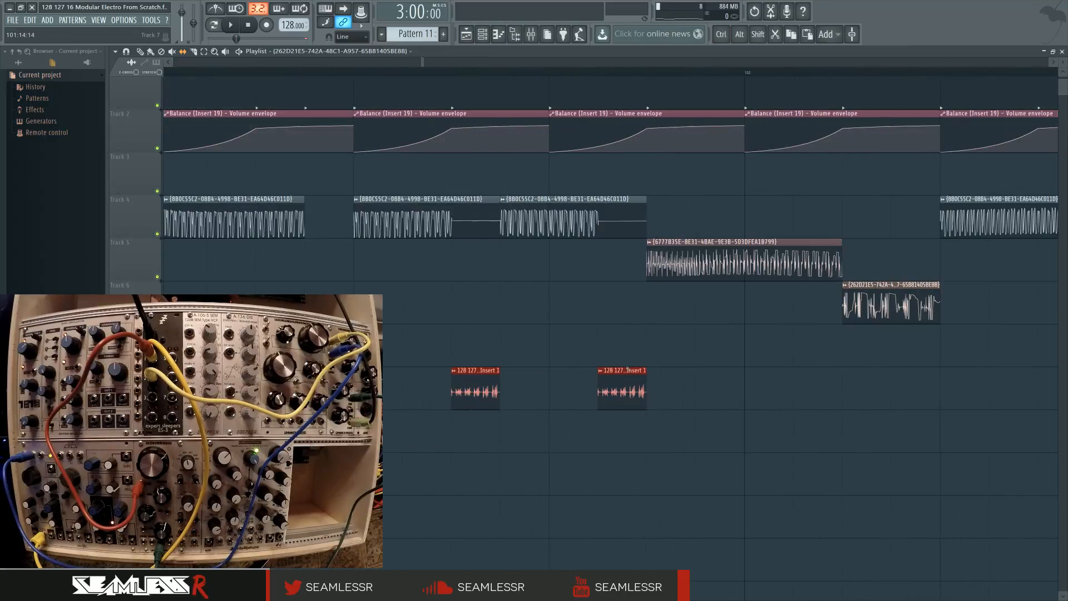
scroll(595, 404, "down", 5)
scroll(595, 404, "down", 5)
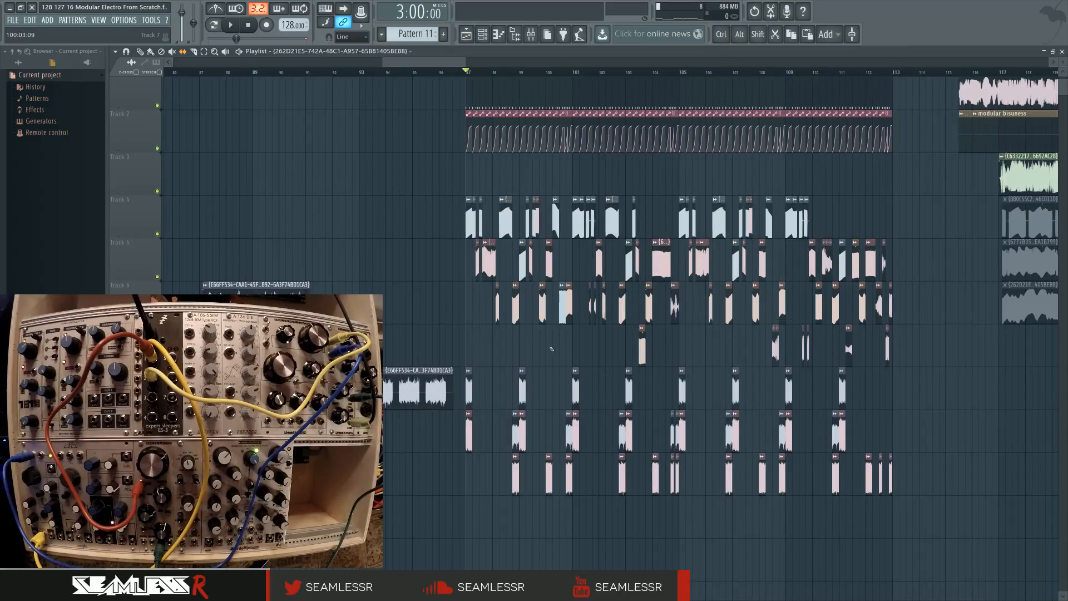
scroll(552, 349, "up", 1)
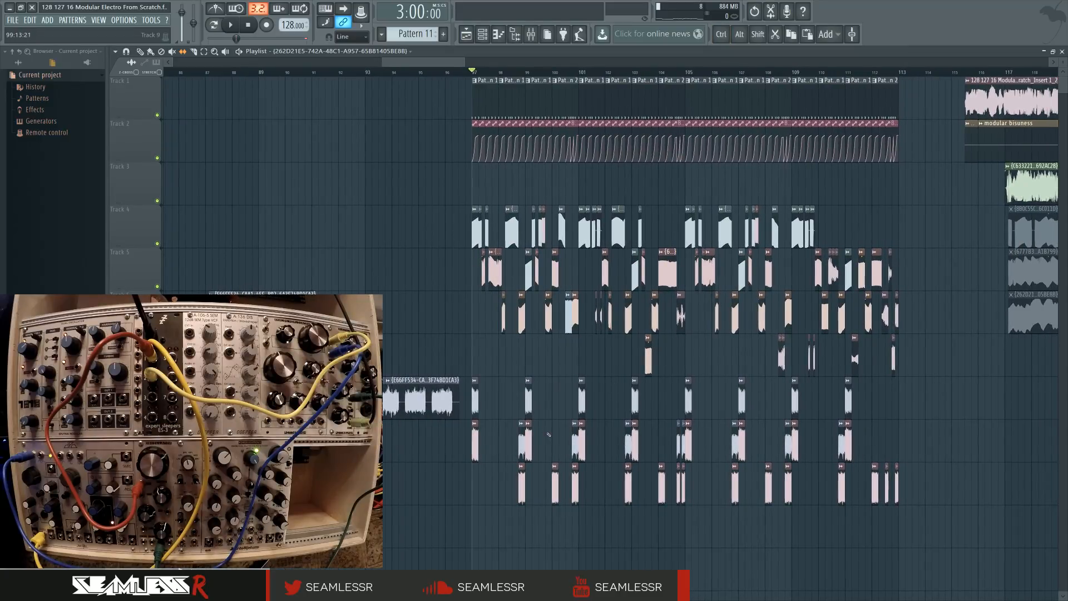
scroll(554, 366, "right", 1)
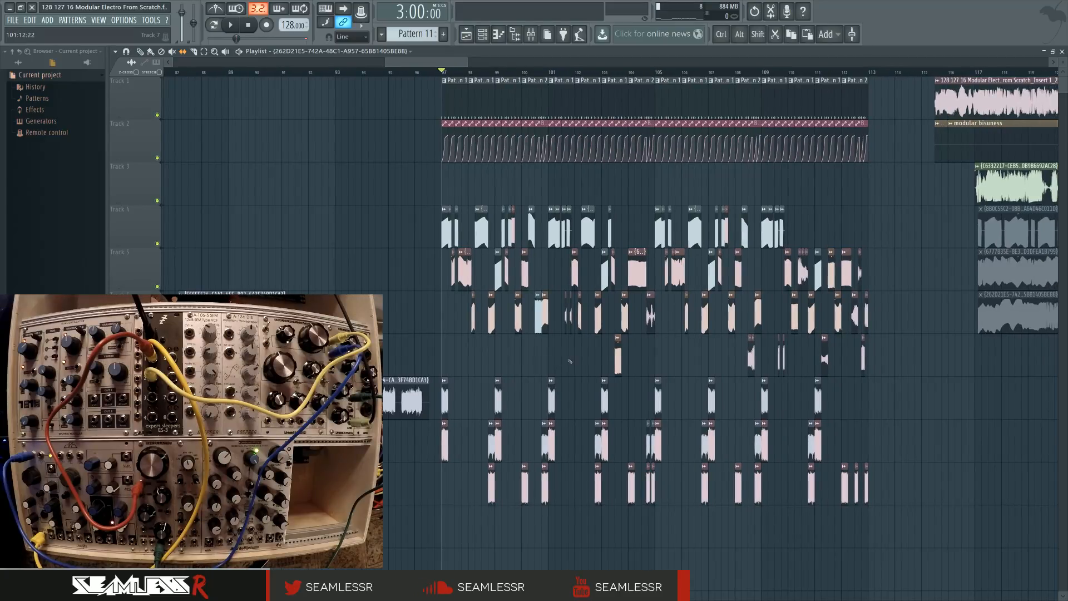
Play the whole arrangement from bar 97 through bar 112 to check how the varied fills flow
key("space")
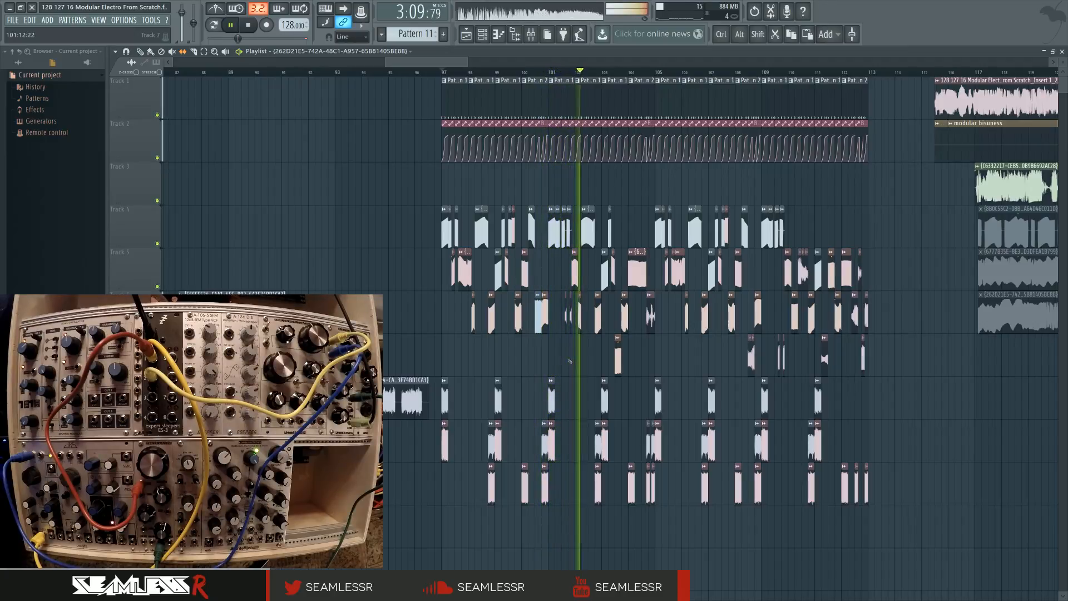
left_click_drag(569, 359, 590, 359)
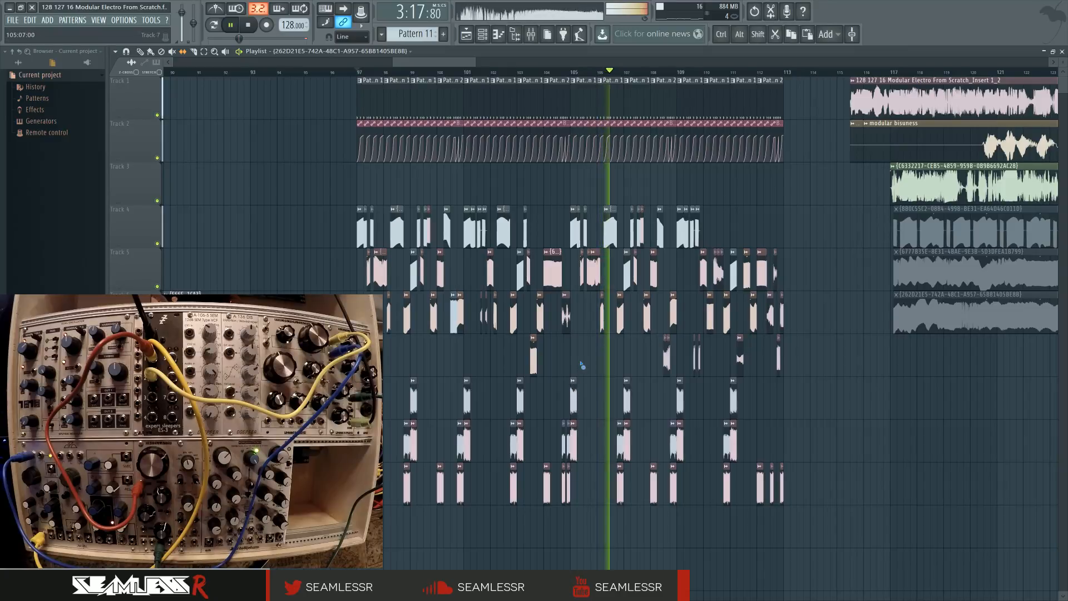
left_click_drag(571, 357, 608, 355)
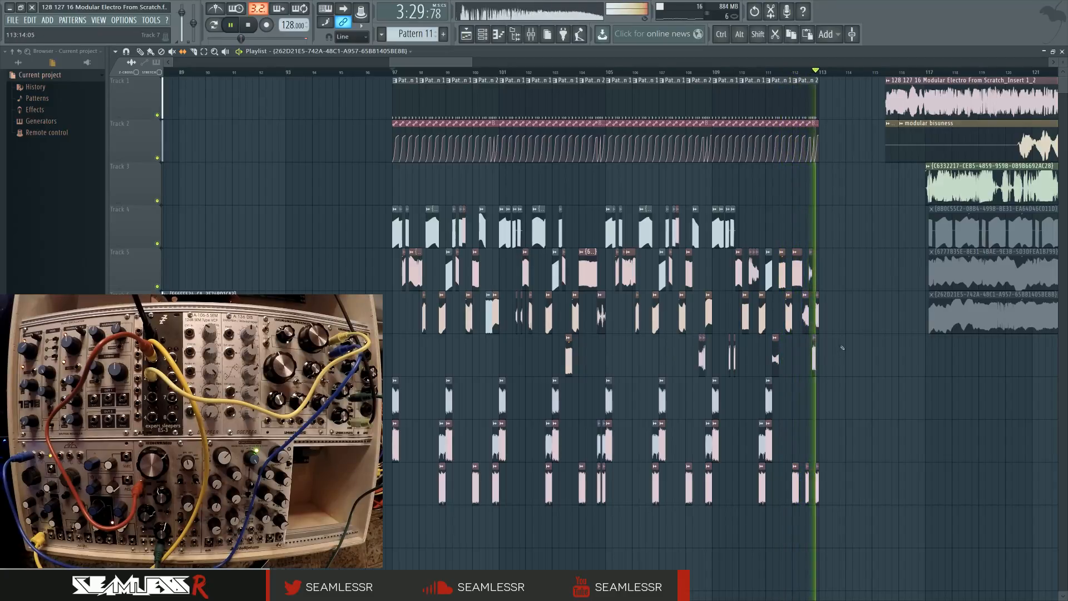
key("space")
Audition the closing bars 110 to 112, restarting playback from bar 110
scroll(772, 334, "up", 4)
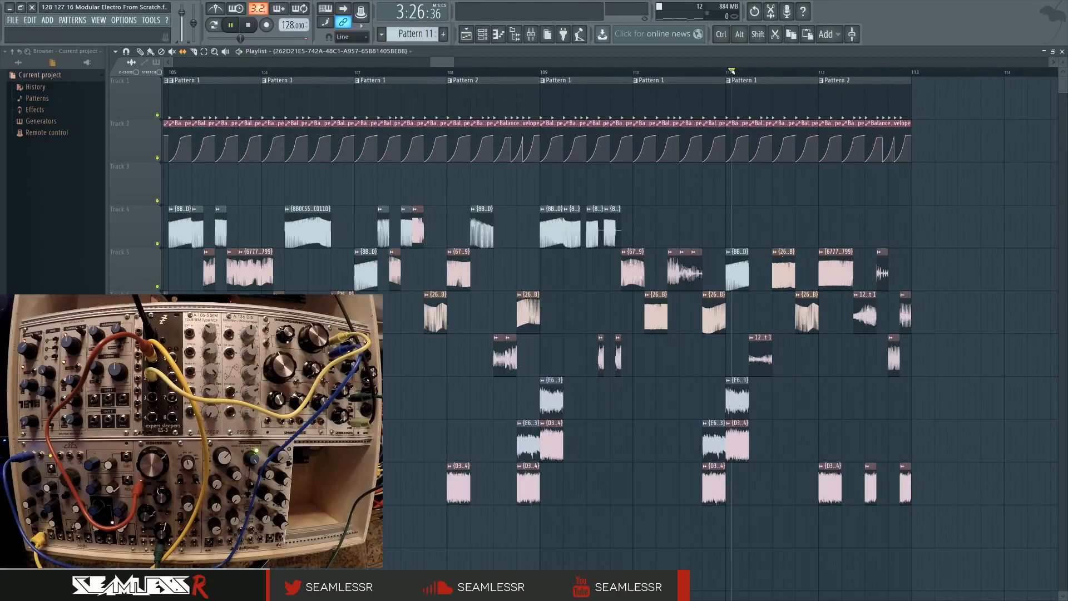
key("space")
scroll(732, 71, "up", 3)
left_click(579, 71)
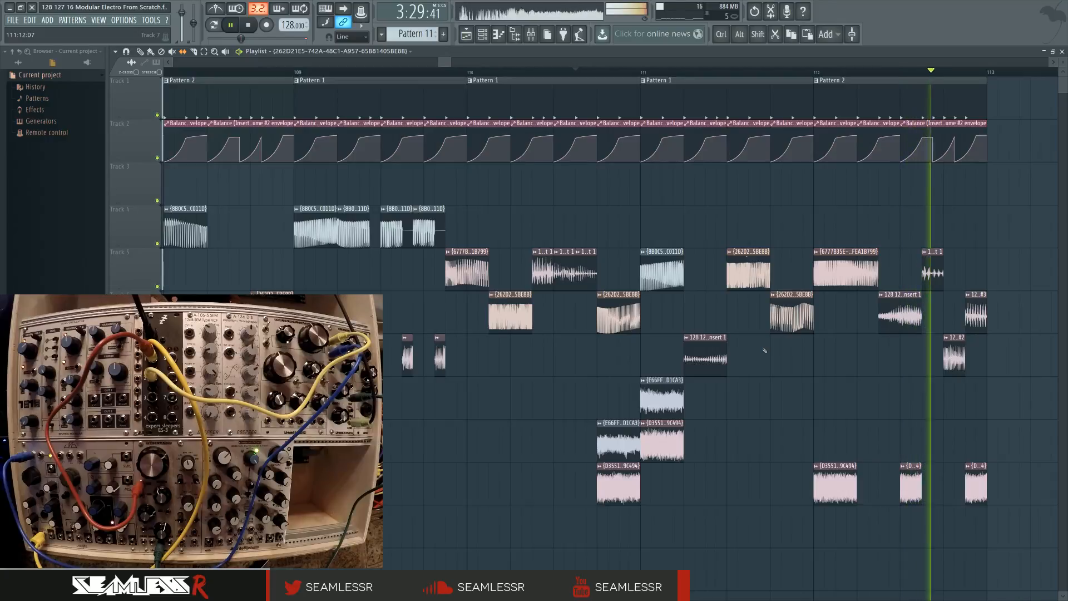
left_click(684, 71)
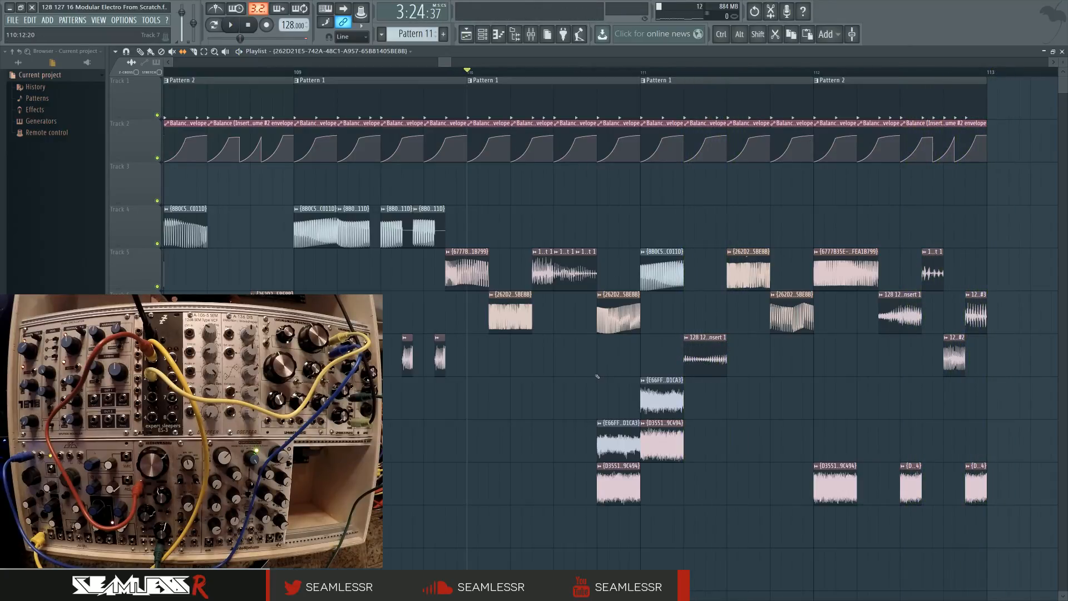
key("space")
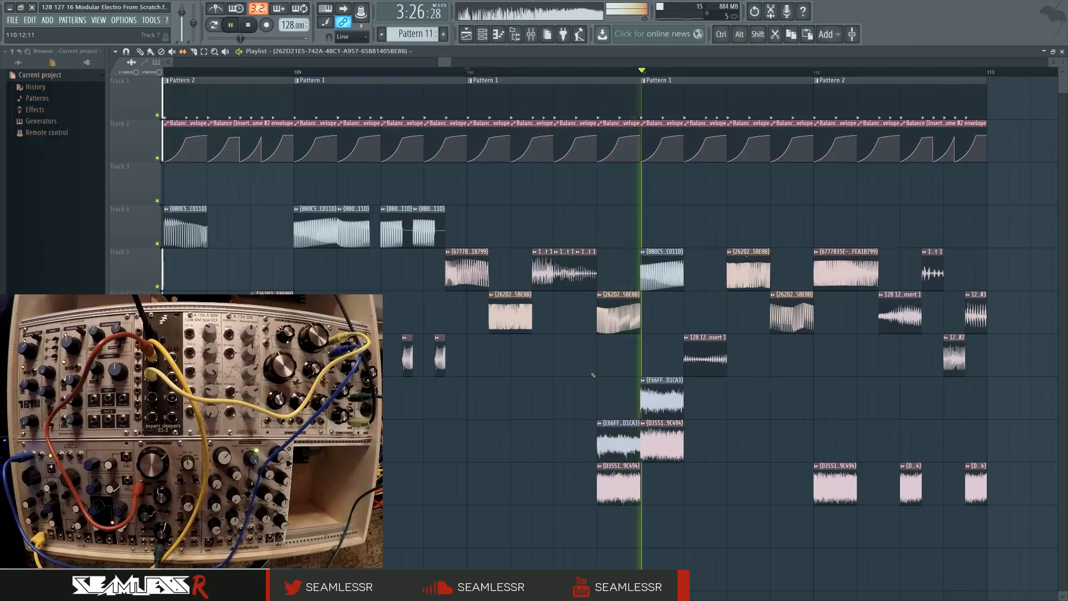
Slip the Track 5 clip at 111:09 through different audio sections, auditioning each choice from 111:09
key("space")
key("space")
key("space")
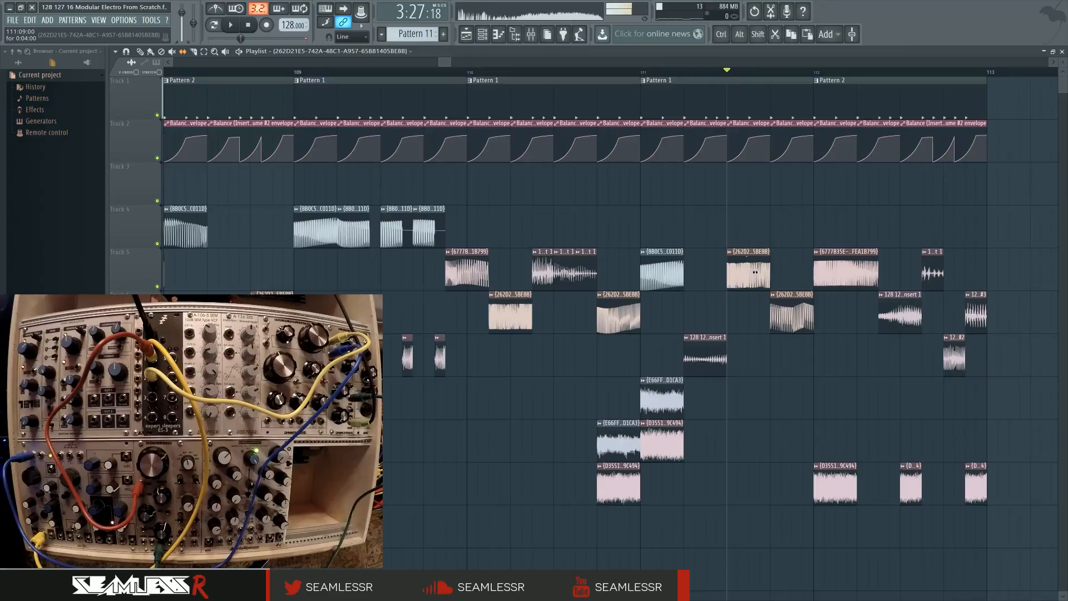
key("space")
key("space")
key("space")
key("space")
key("space")
key("space")
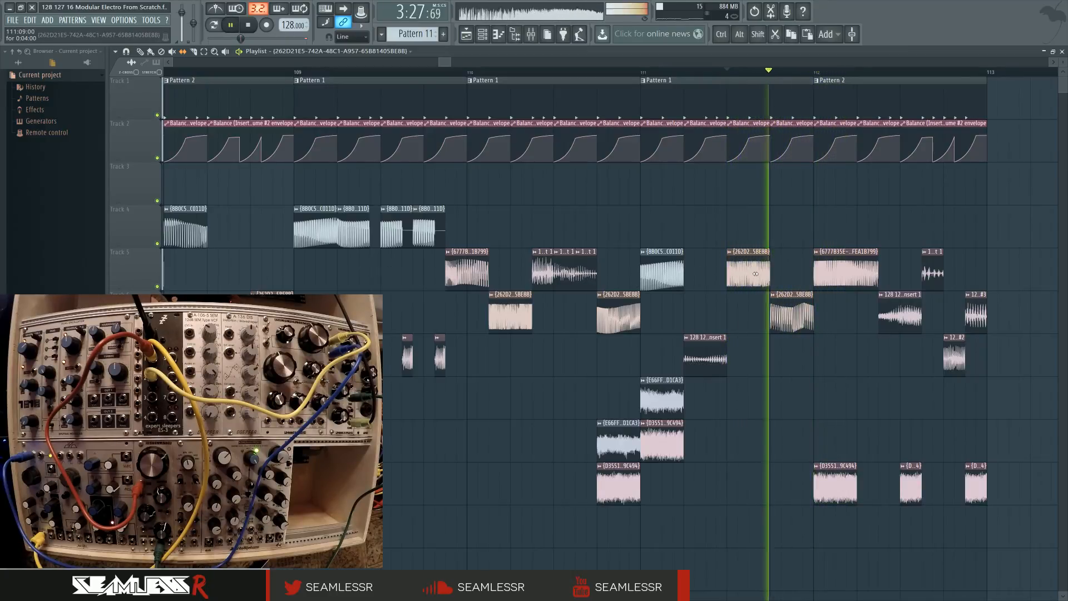
key("space")
key("space")
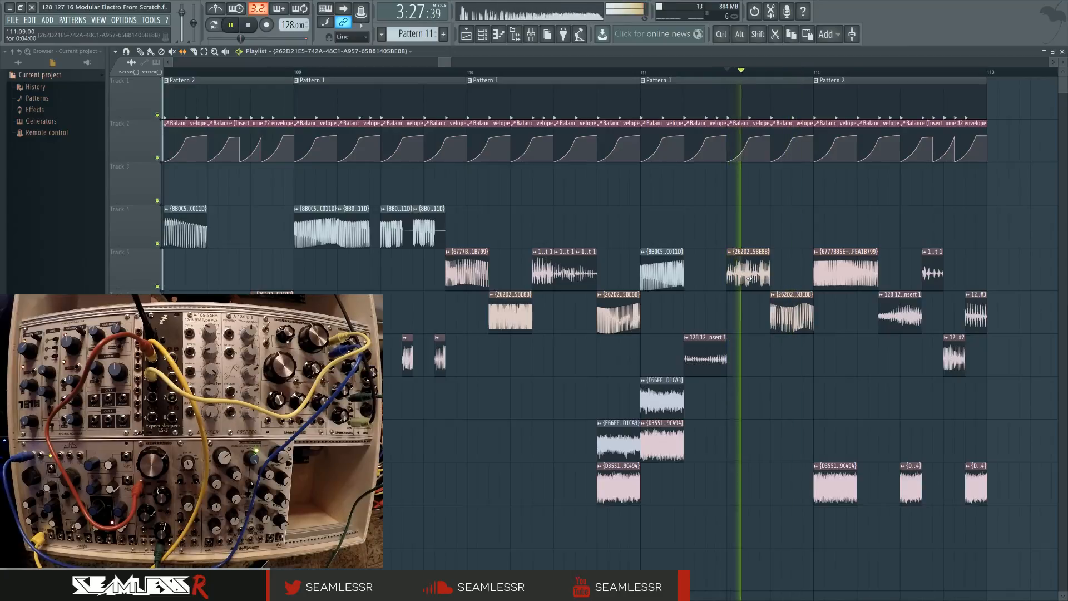
key("space")
key("space")
key("space")
key("space")
key("space")
key("space")
key("space")
key("space")
key("space")
key("space")
key("space")
key("space")
key("space")
key("space")
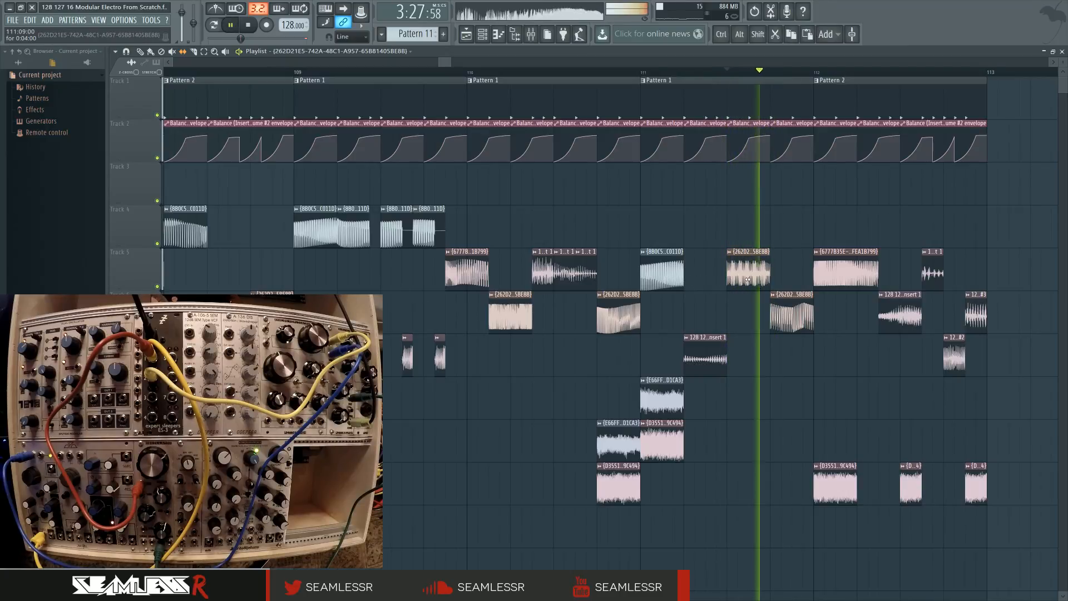
Audition the passage from bar 110 with the new 111:09 section and review the arrangement across bars 97 to 112
left_click(472, 74)
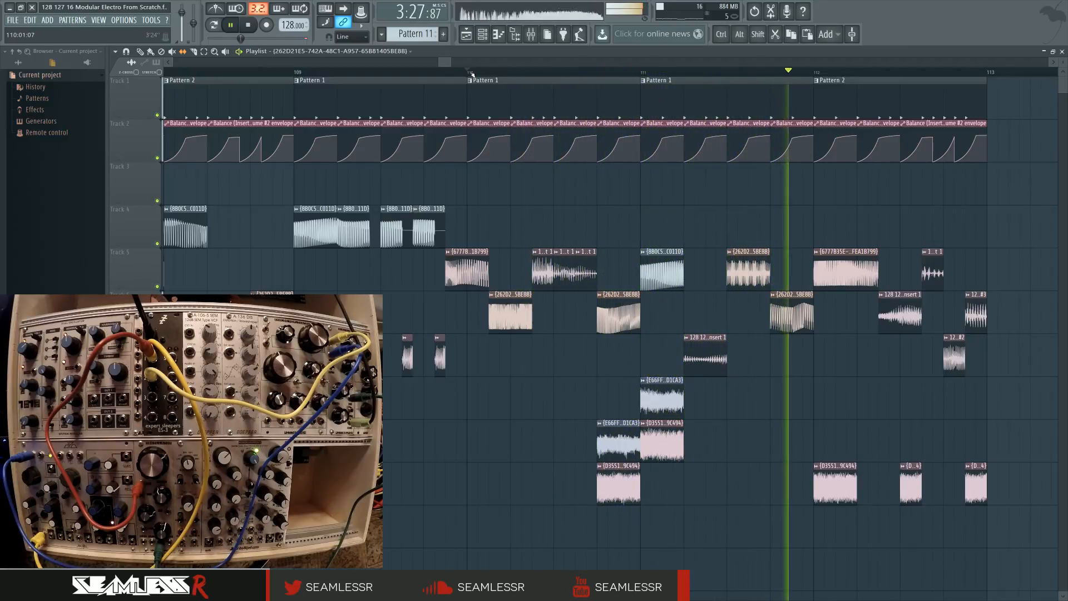
left_click(472, 74)
key("space")
scroll(610, 414, "down", 5)
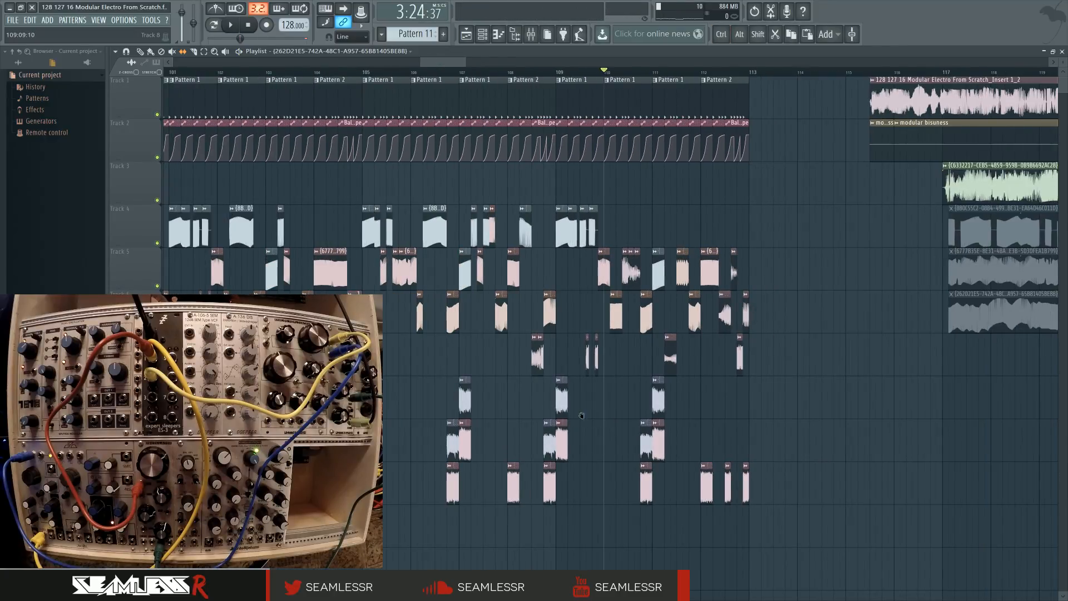
left_click_drag(584, 418, 900, 409)
scroll(896, 409, "down", 1)
left_click_drag(757, 359, 659, 457)
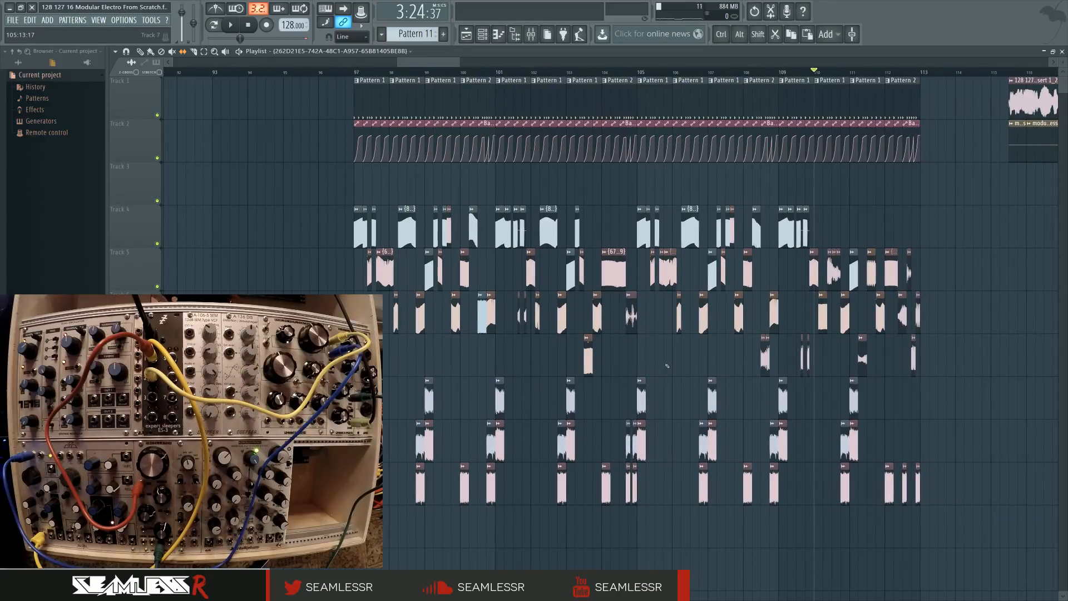